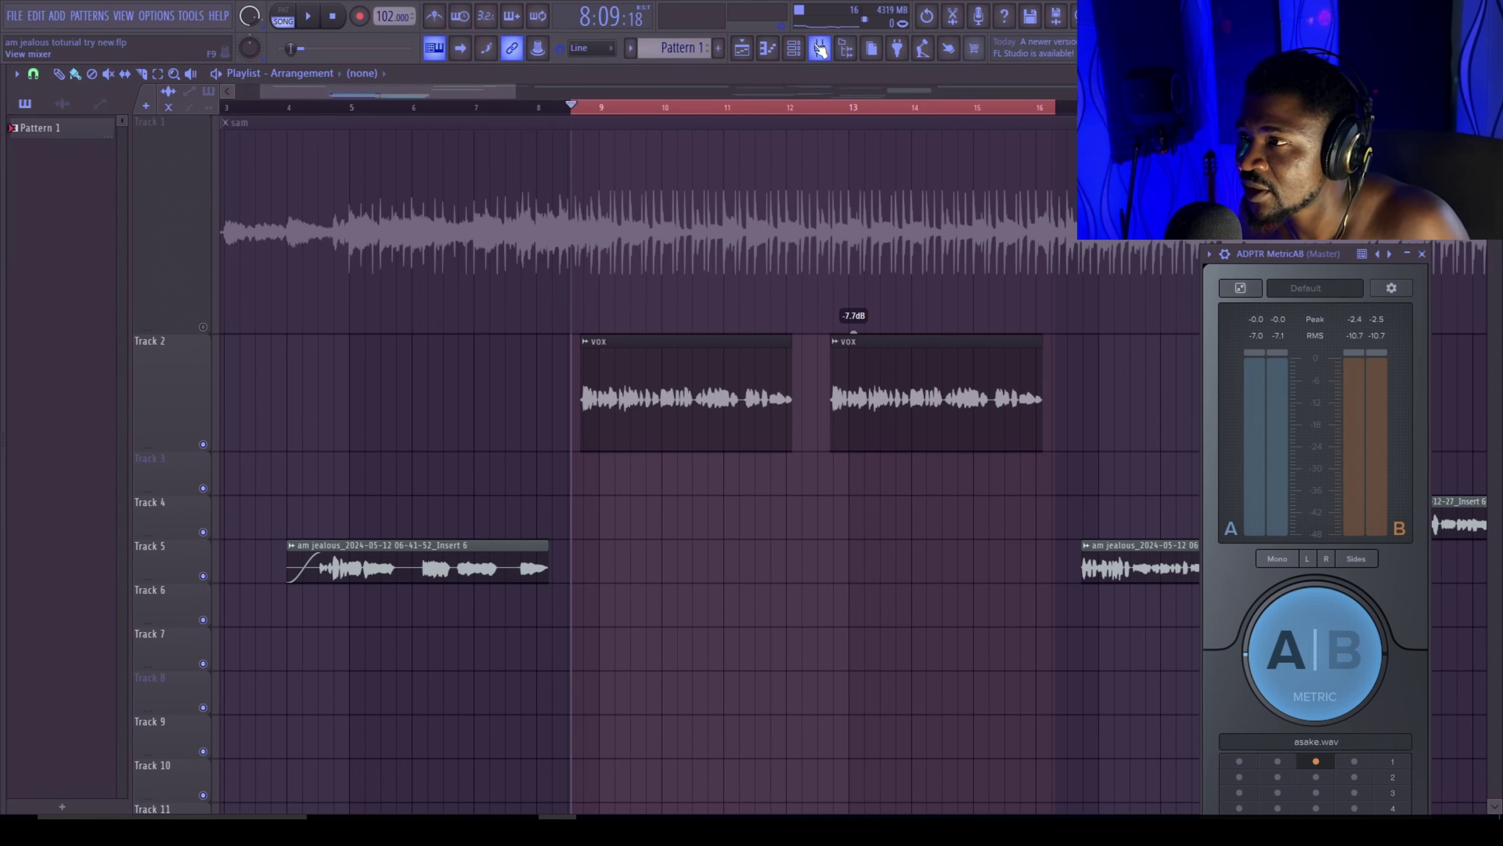
Step: Open the mixer, select the vox channel, and play the looped section to hear the vocal with its effects bypassed and enabled
{"action": "left_click", "coordinate": [819, 48]}
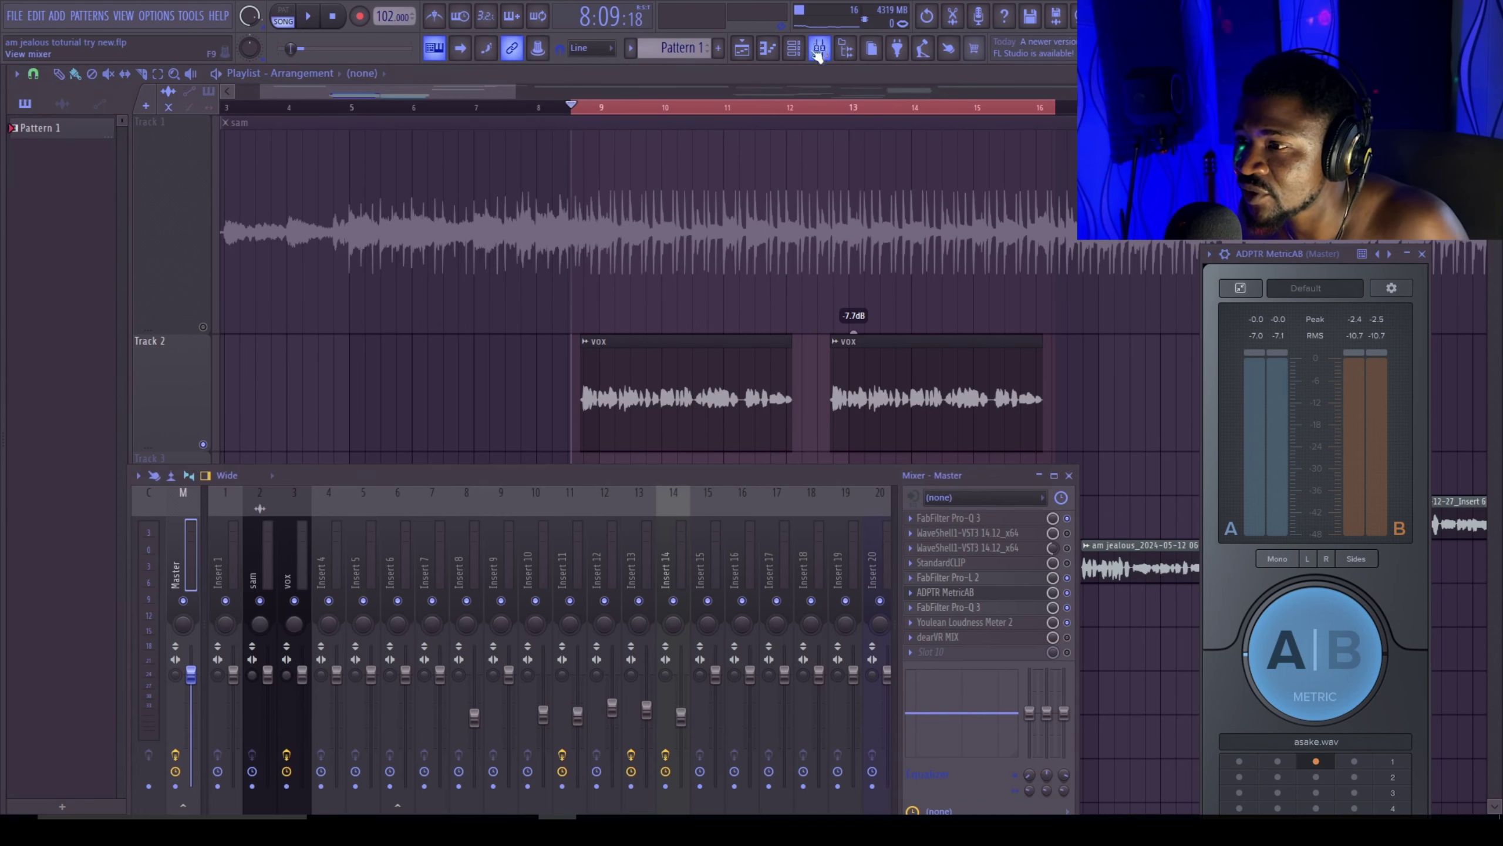
{"action": "left_click", "coordinate": [258, 560]}
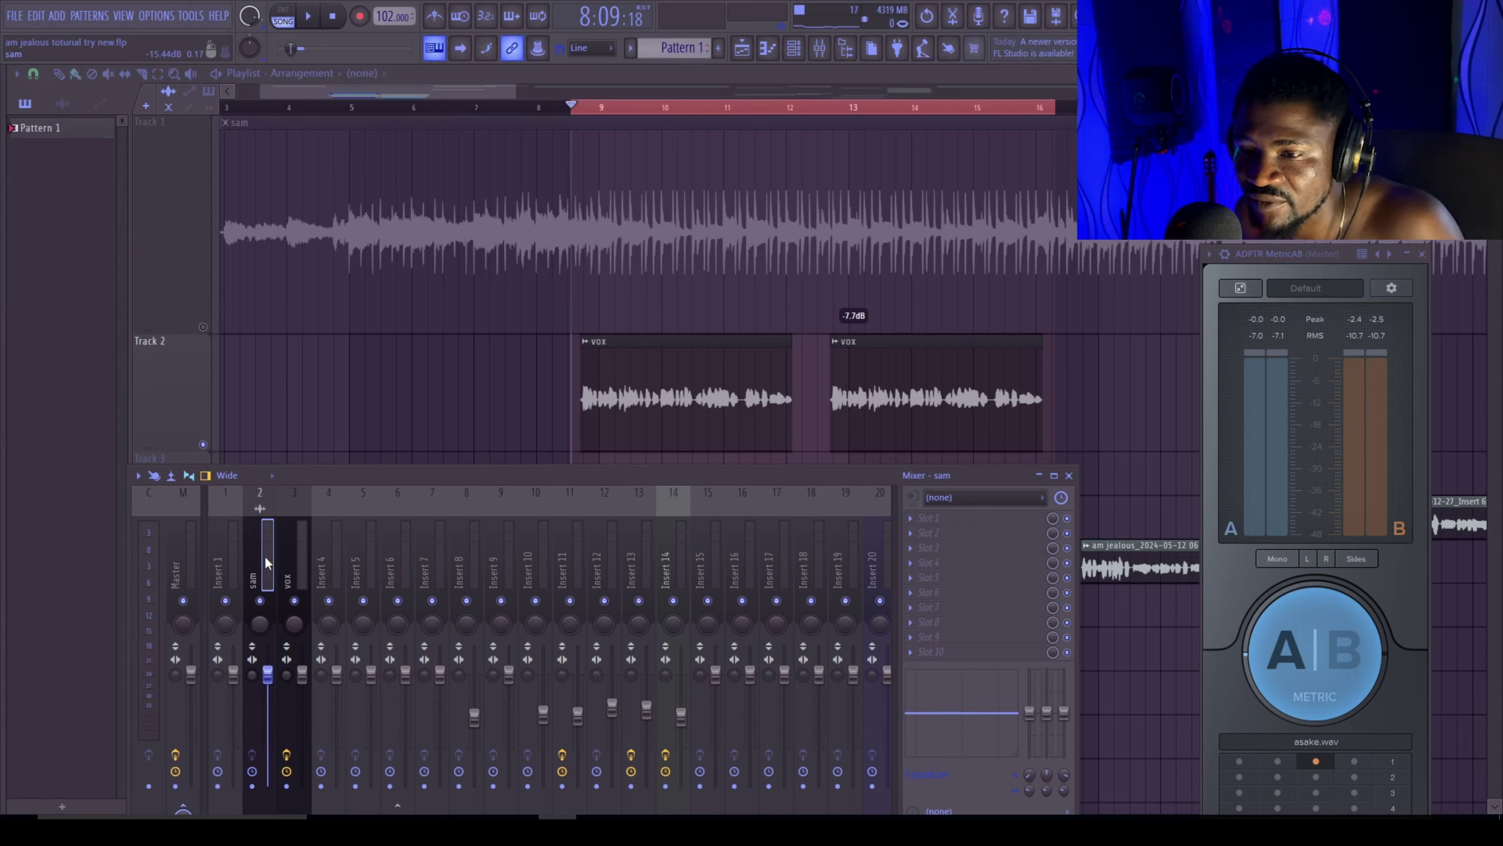
{"action": "left_click", "coordinate": [295, 571]}
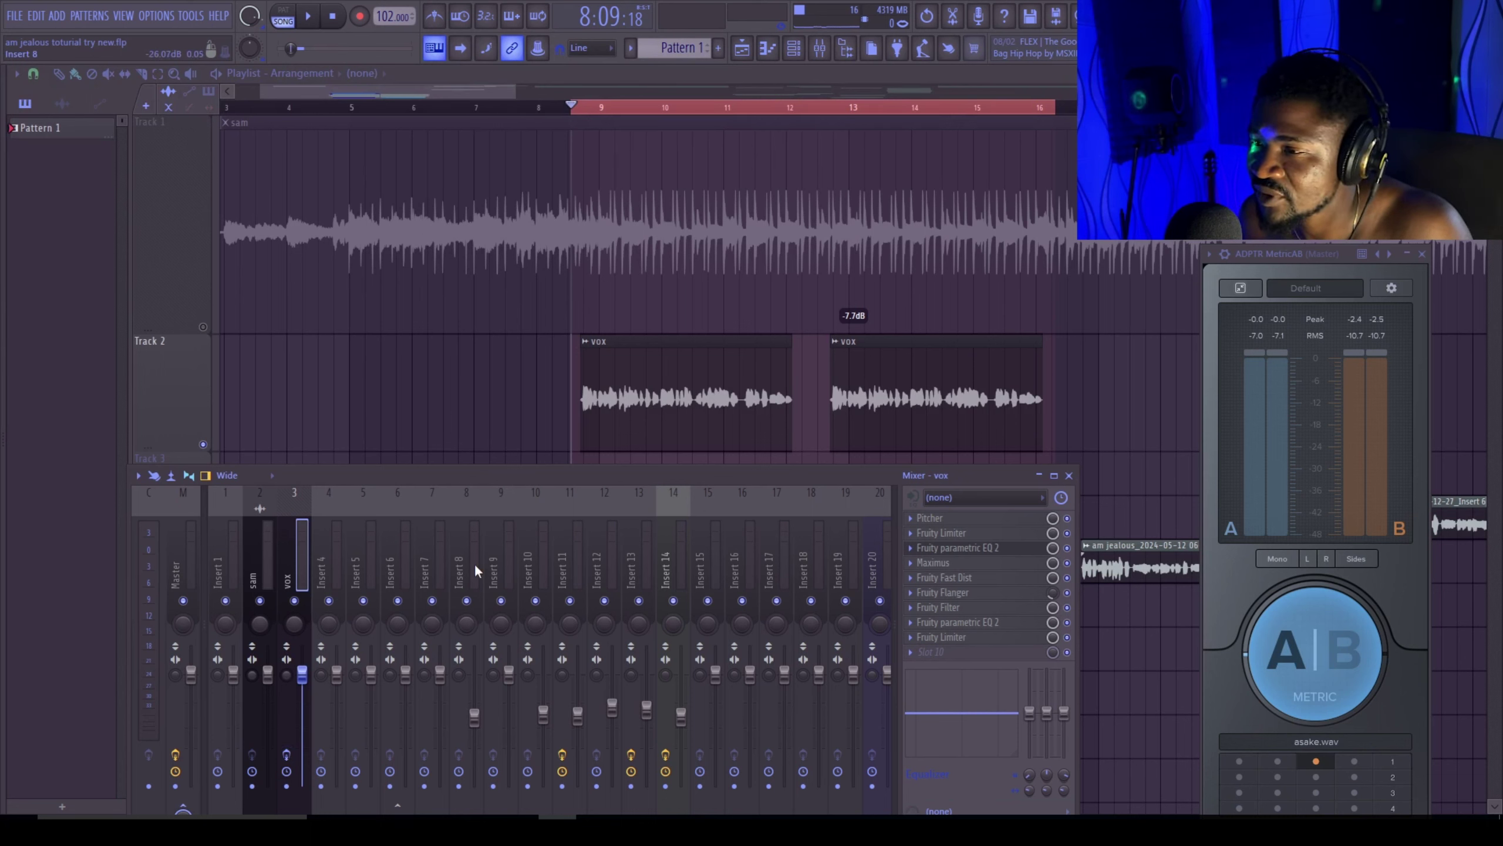
{"action": "key", "text": "space"}
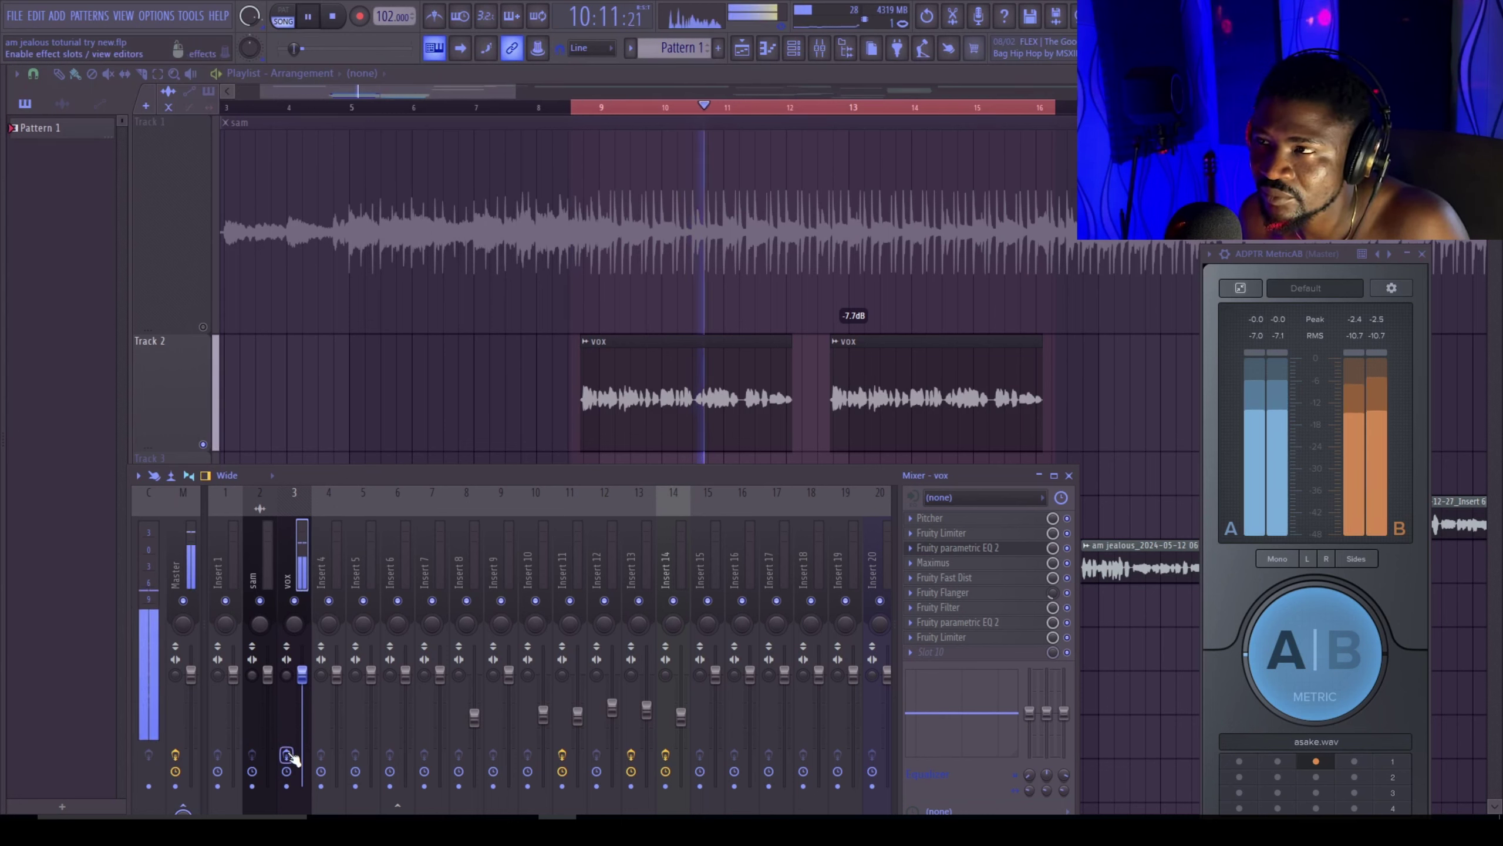
{"action": "key", "text": "space"}
{"action": "key", "text": "space"}
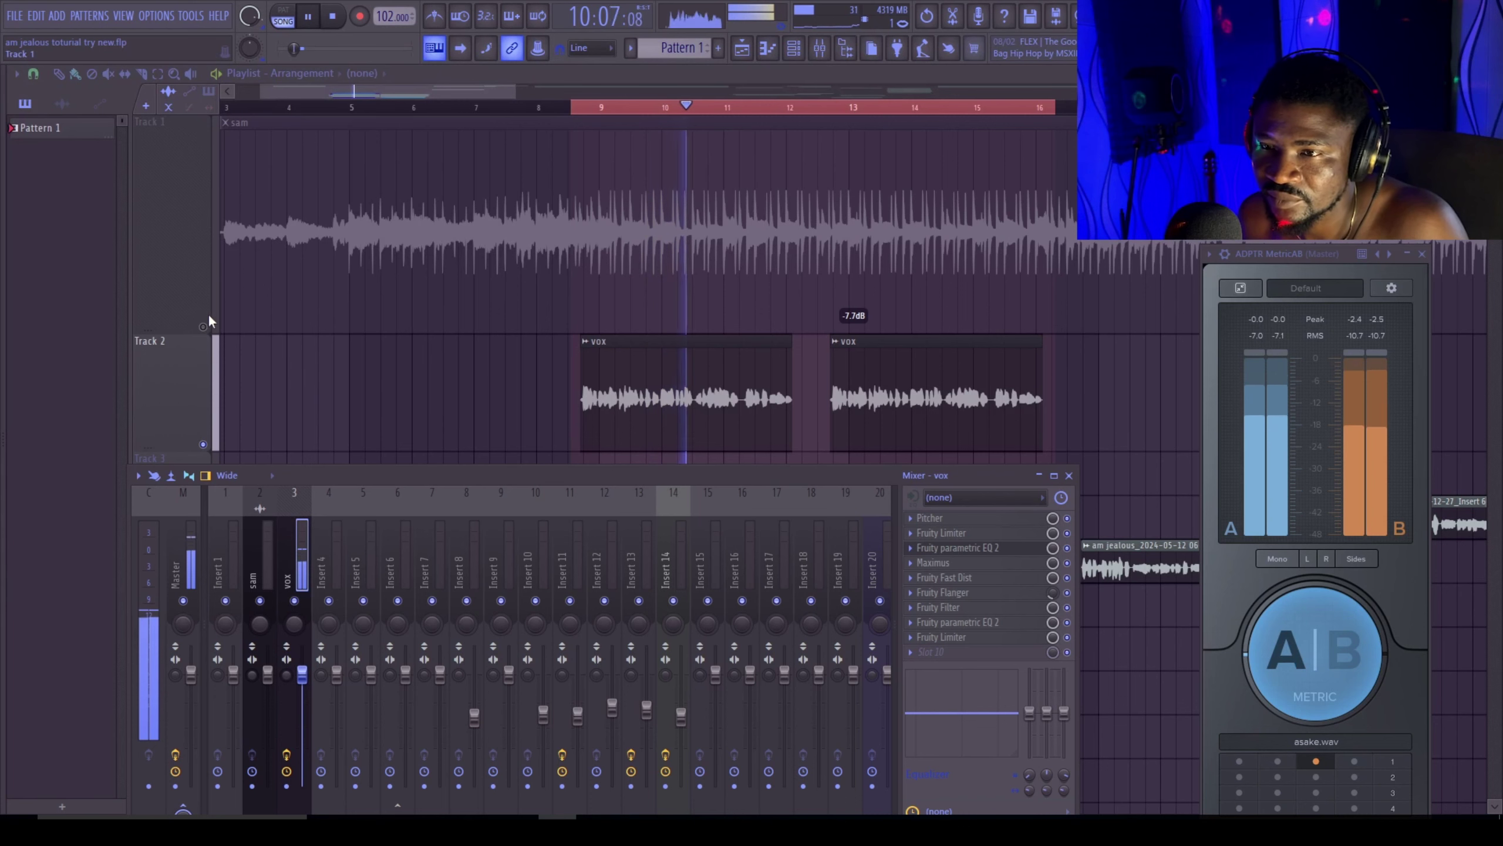
{"action": "key", "text": "space"}
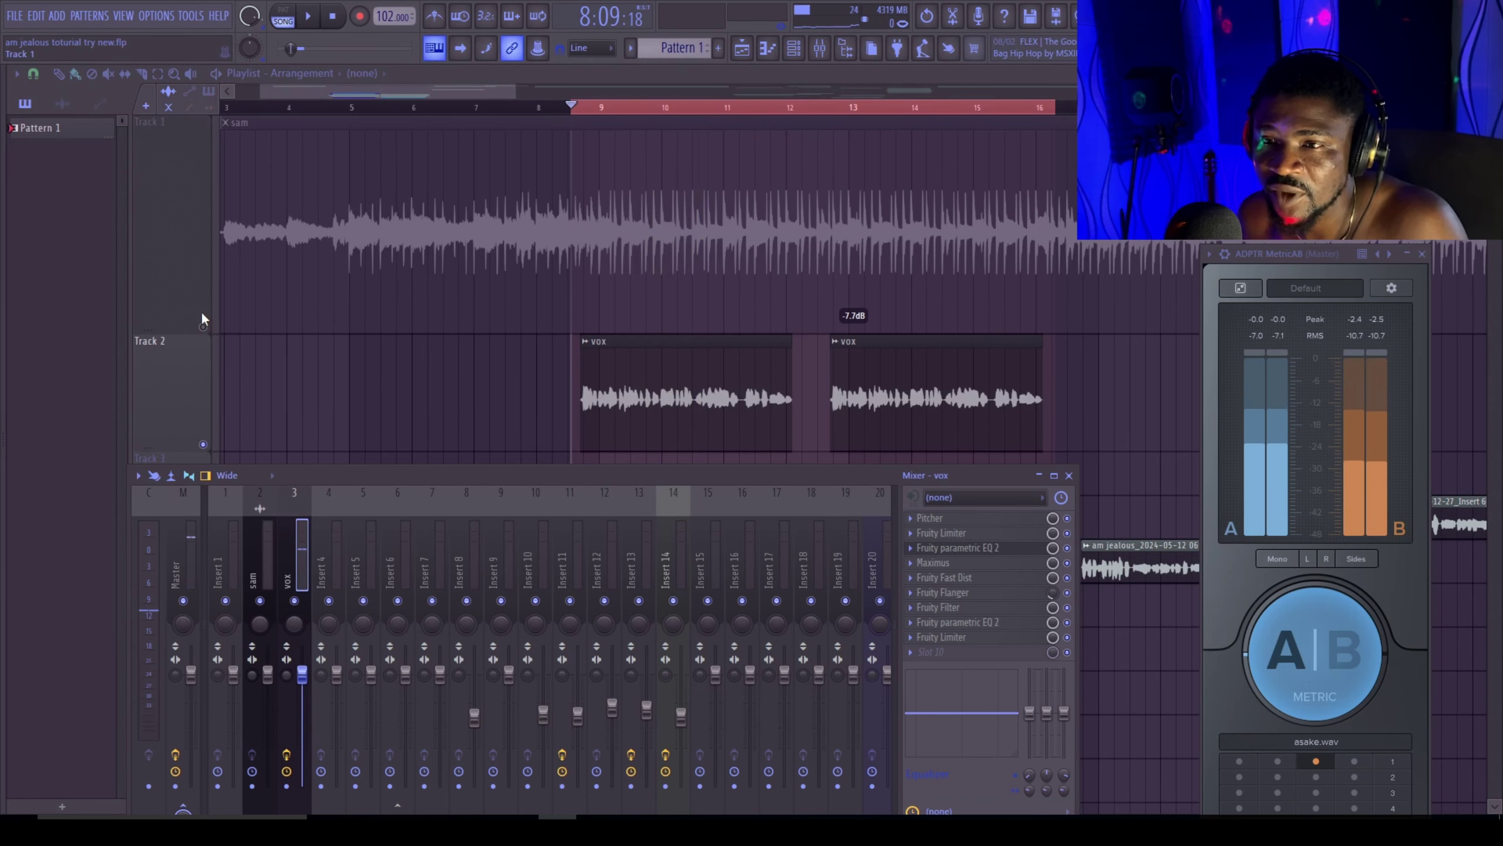
Step: Unmute the instrumental on Track 1 and play the looped section together with the vocal
{"action": "left_click", "coordinate": [202, 327]}
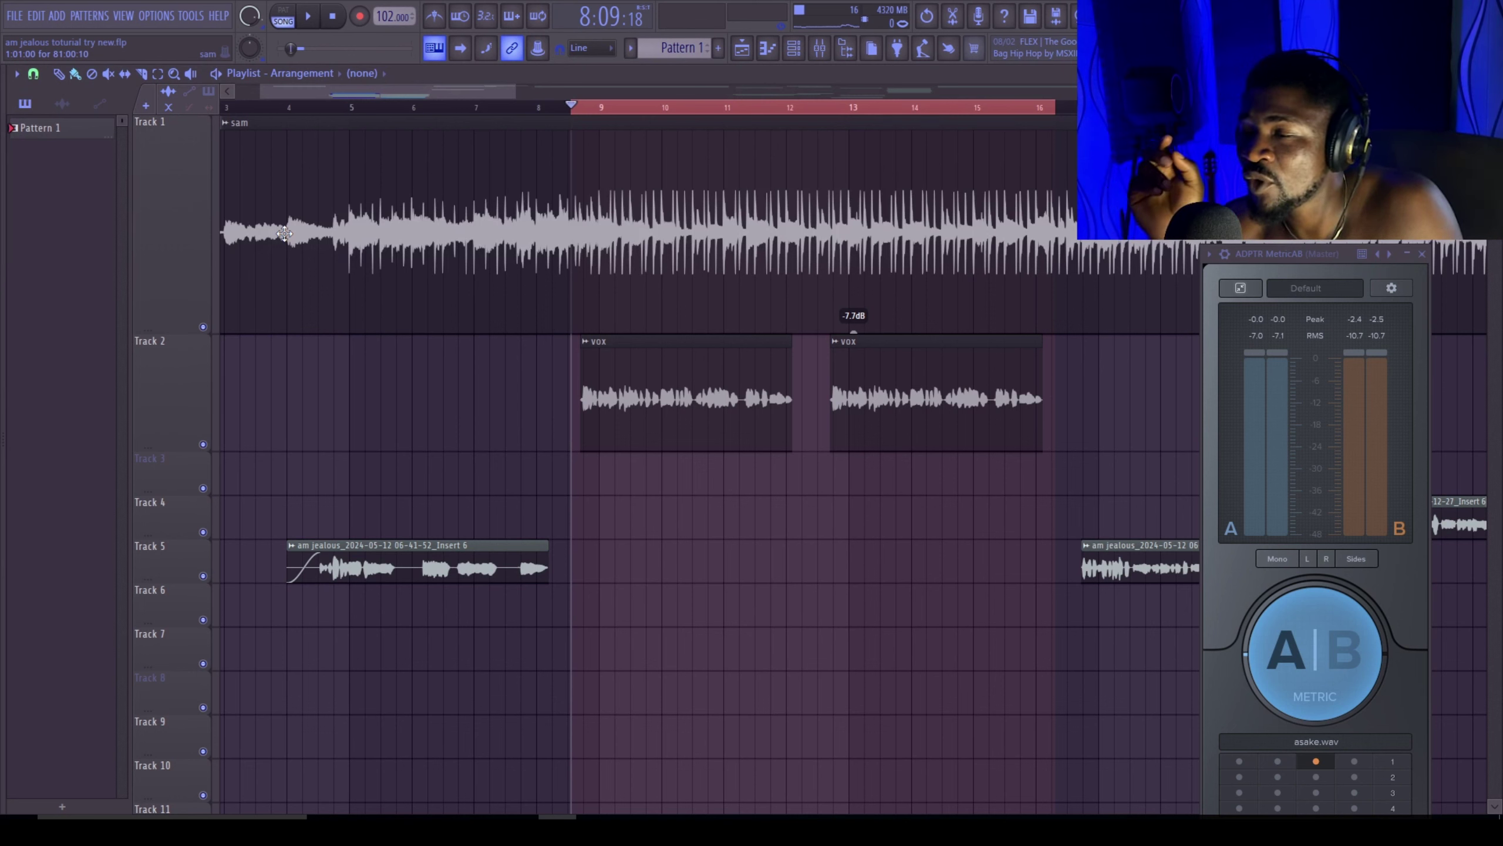
{"action": "left_click", "coordinate": [819, 52]}
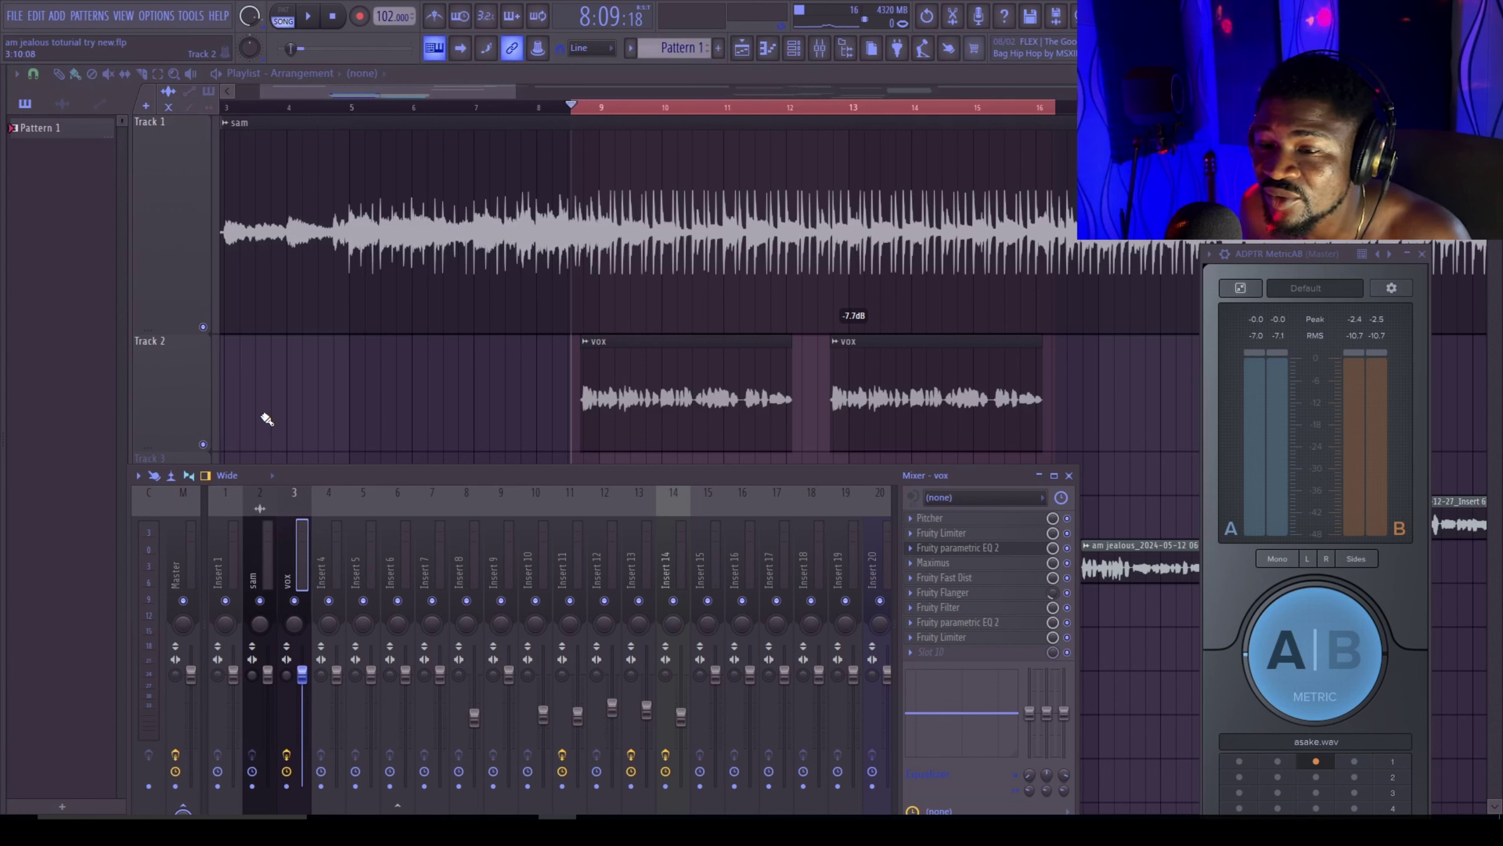
{"action": "key", "text": "space"}
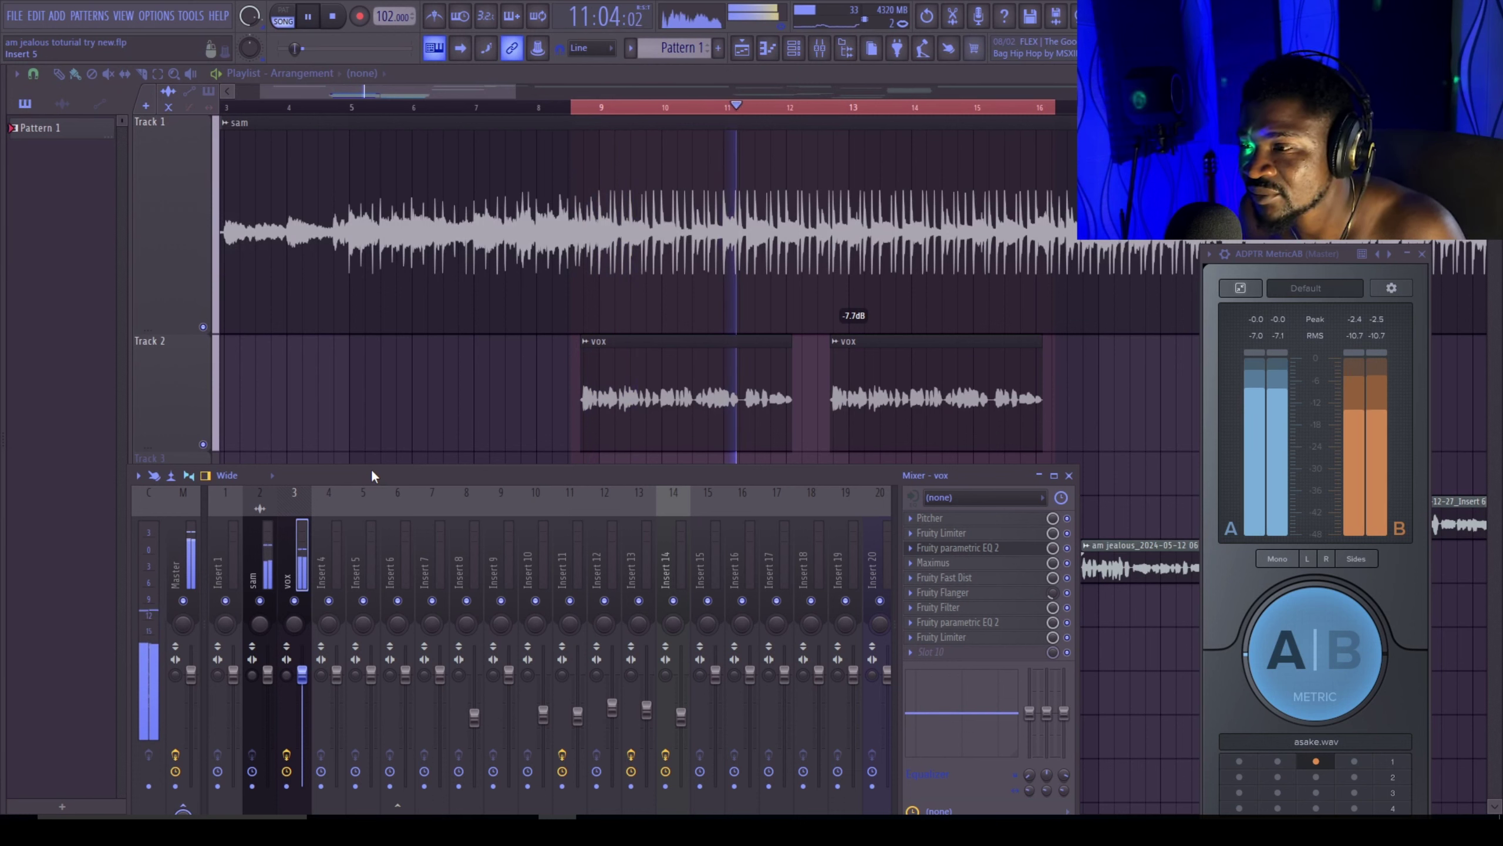
{"action": "key", "text": "space"}
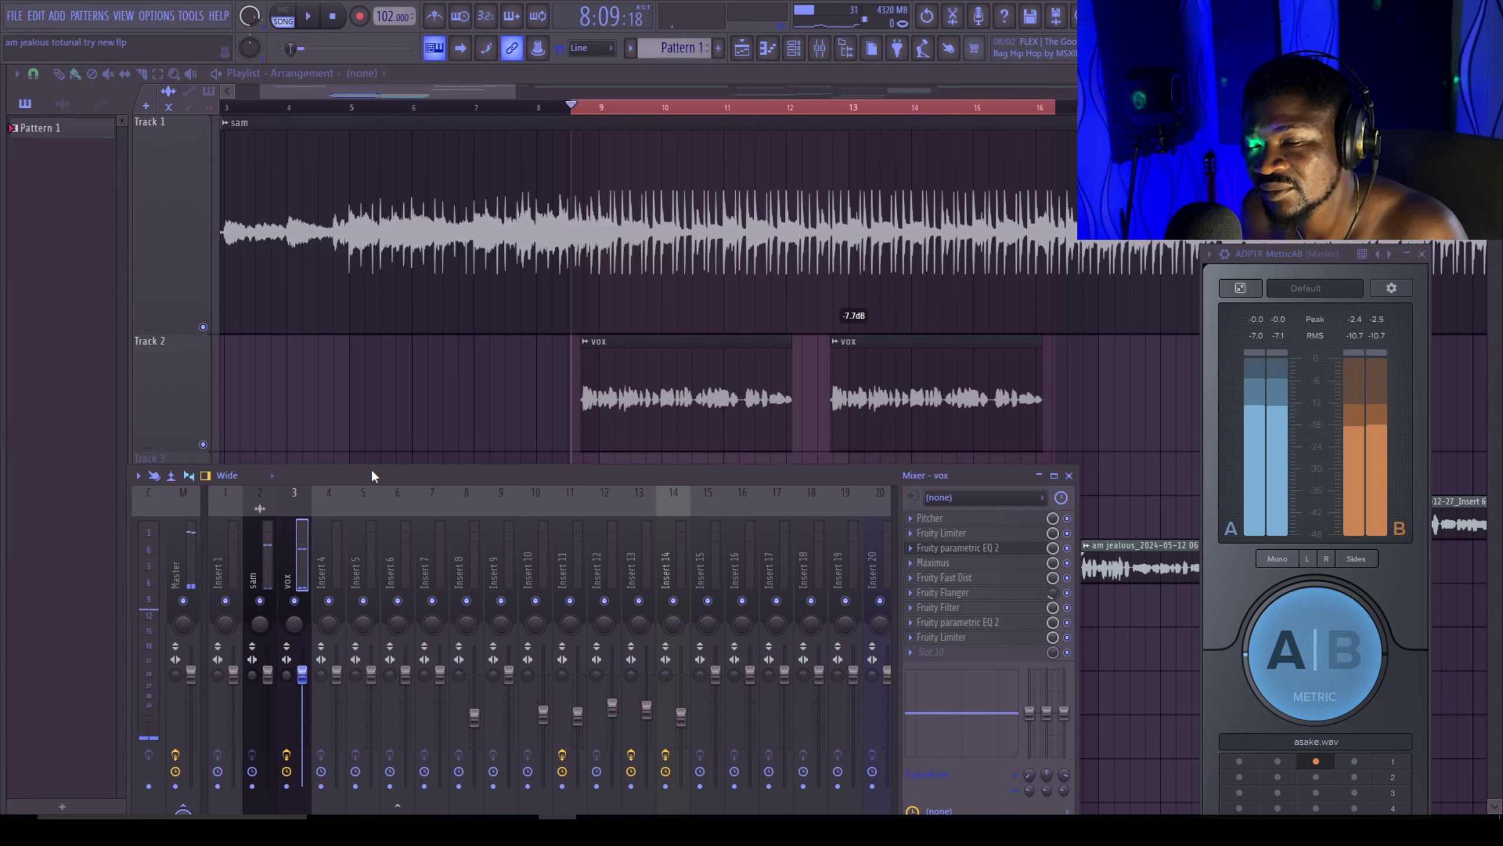
Step: Compare the vocal in the full mix by playing the loop with the vox channel's effects bypassed and re-enabled
{"action": "left_click", "coordinate": [287, 755]}
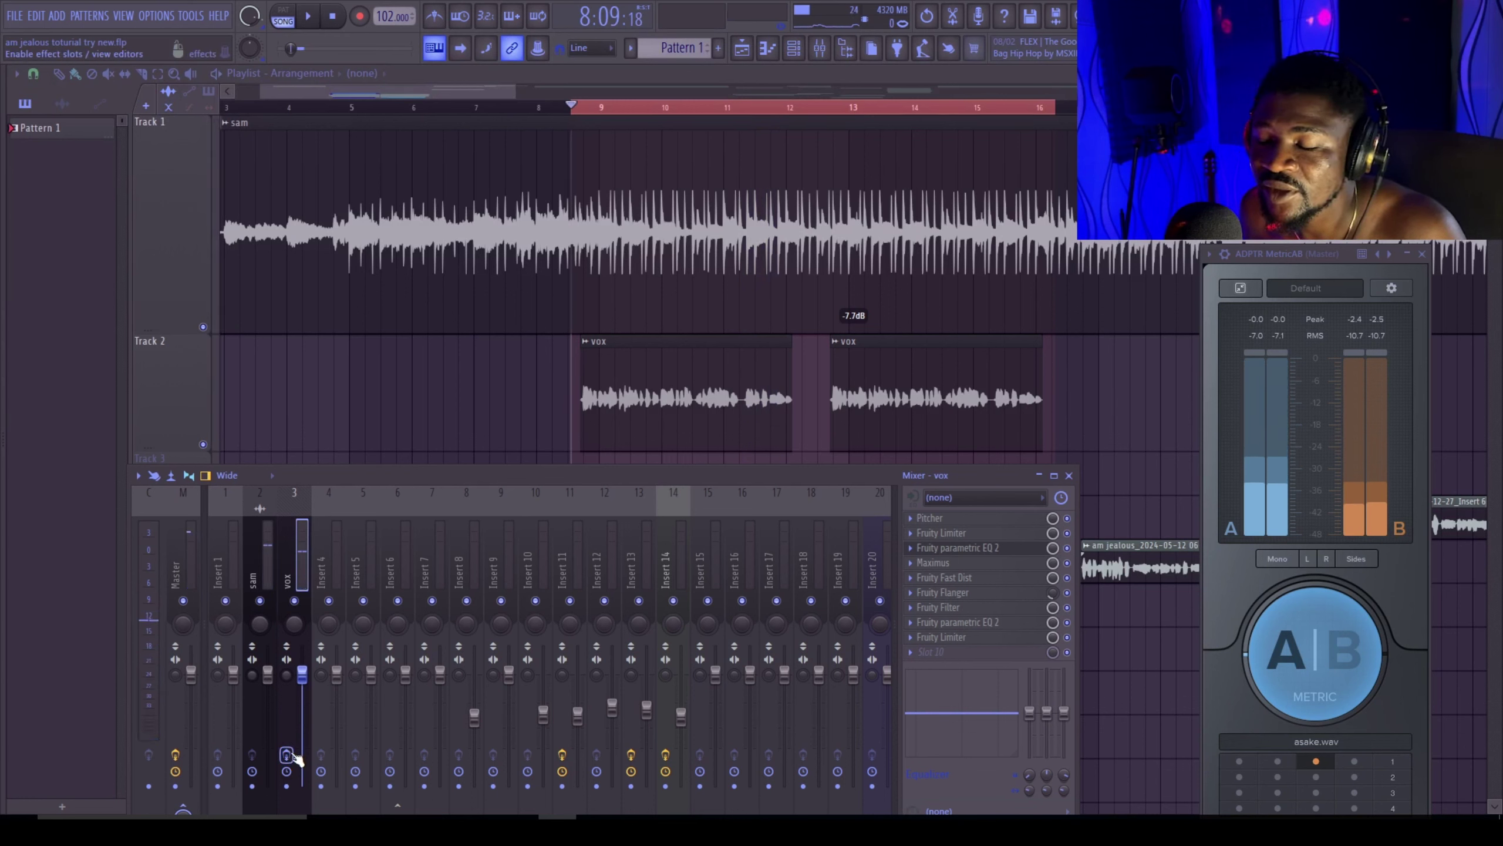
{"action": "key", "text": "space"}
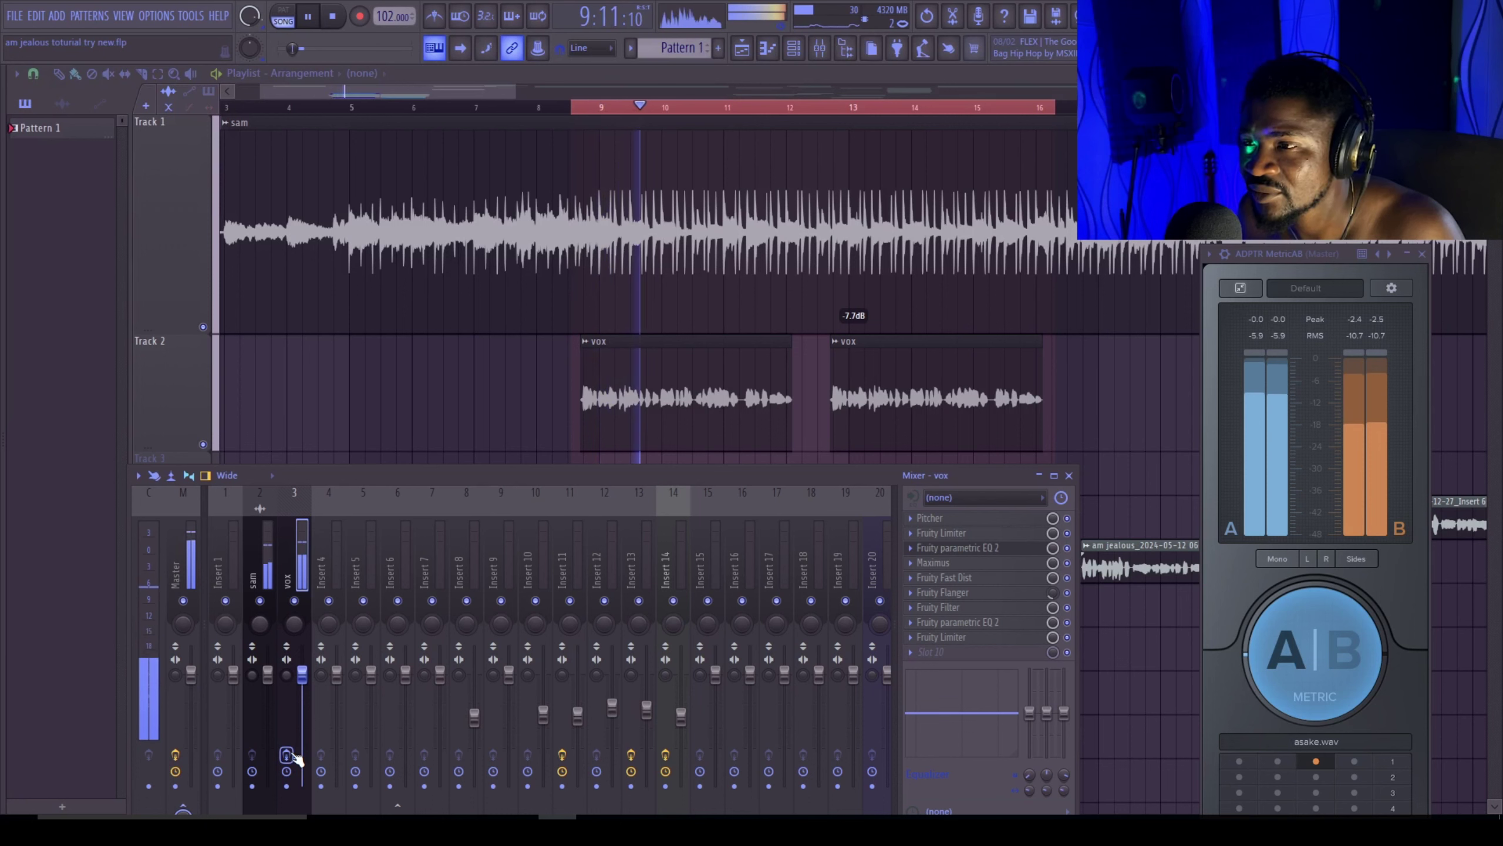
{"action": "key", "text": "space"}
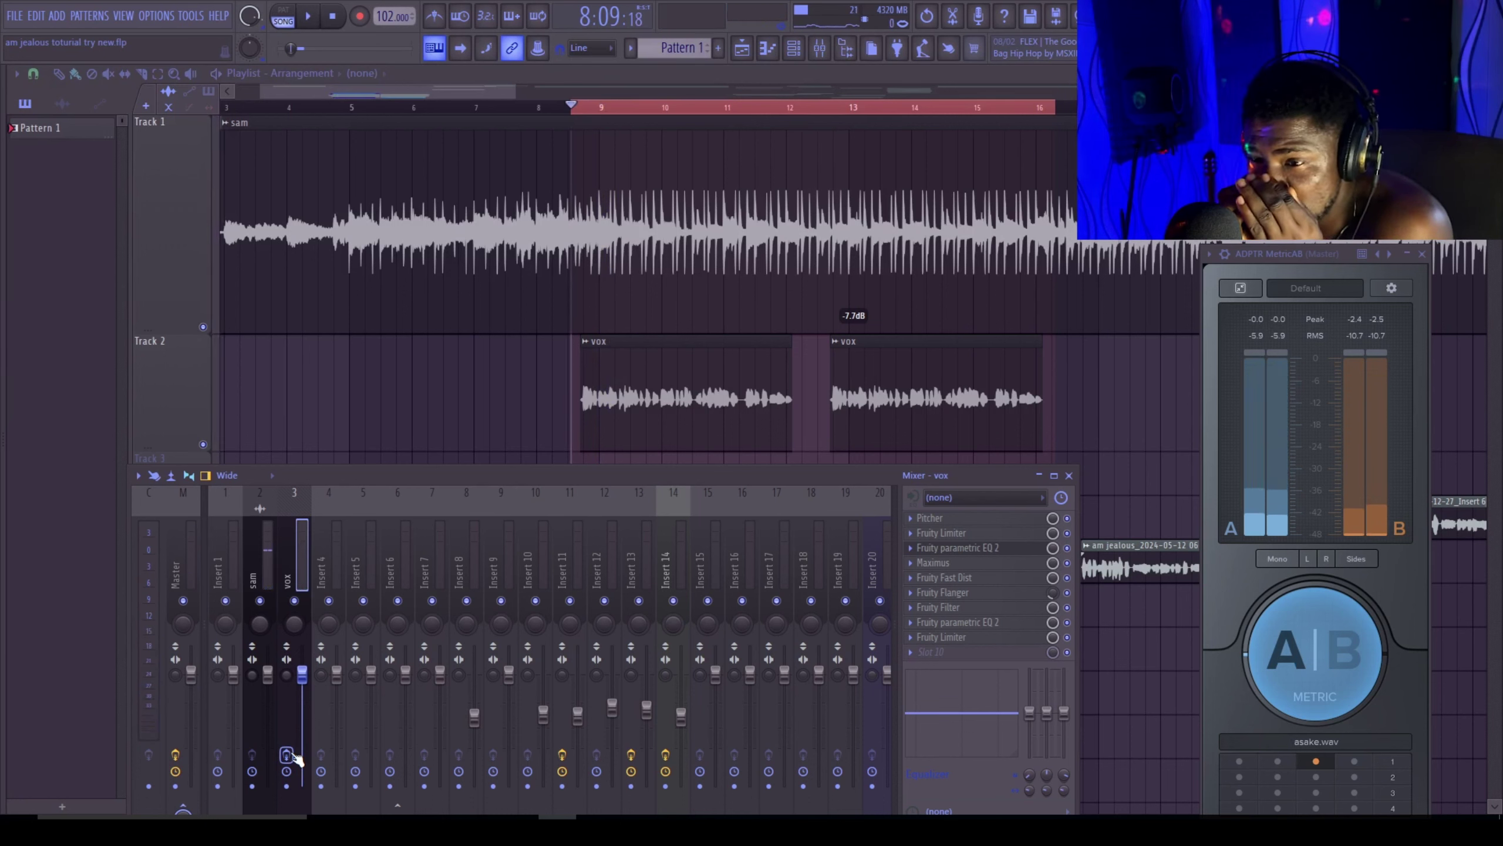
{"action": "key", "text": "space"}
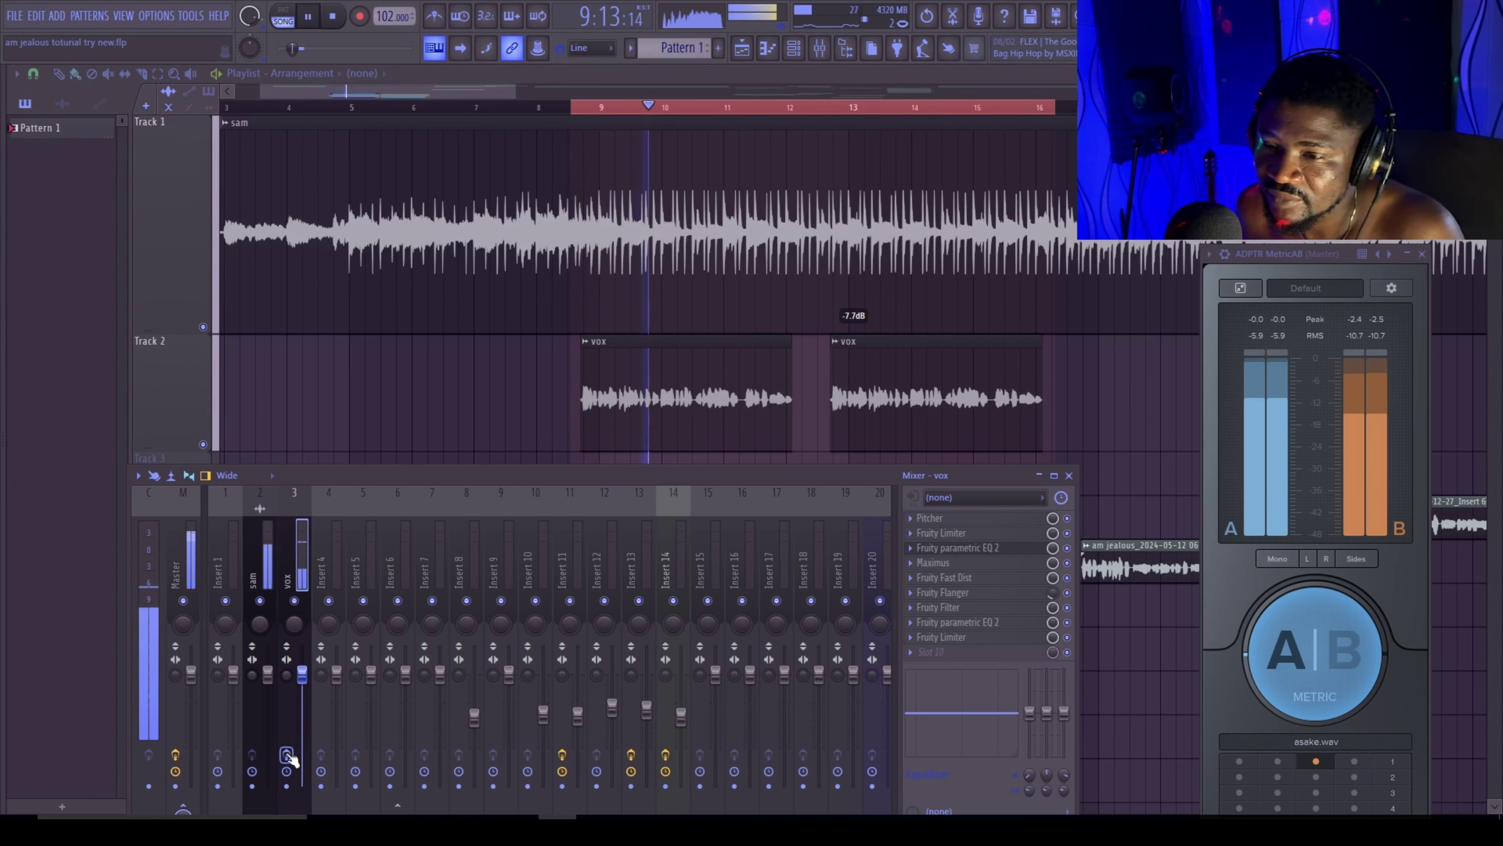
{"action": "key", "text": "space"}
{"action": "left_click", "coordinate": [286, 754]}
{"action": "key", "text": "space"}
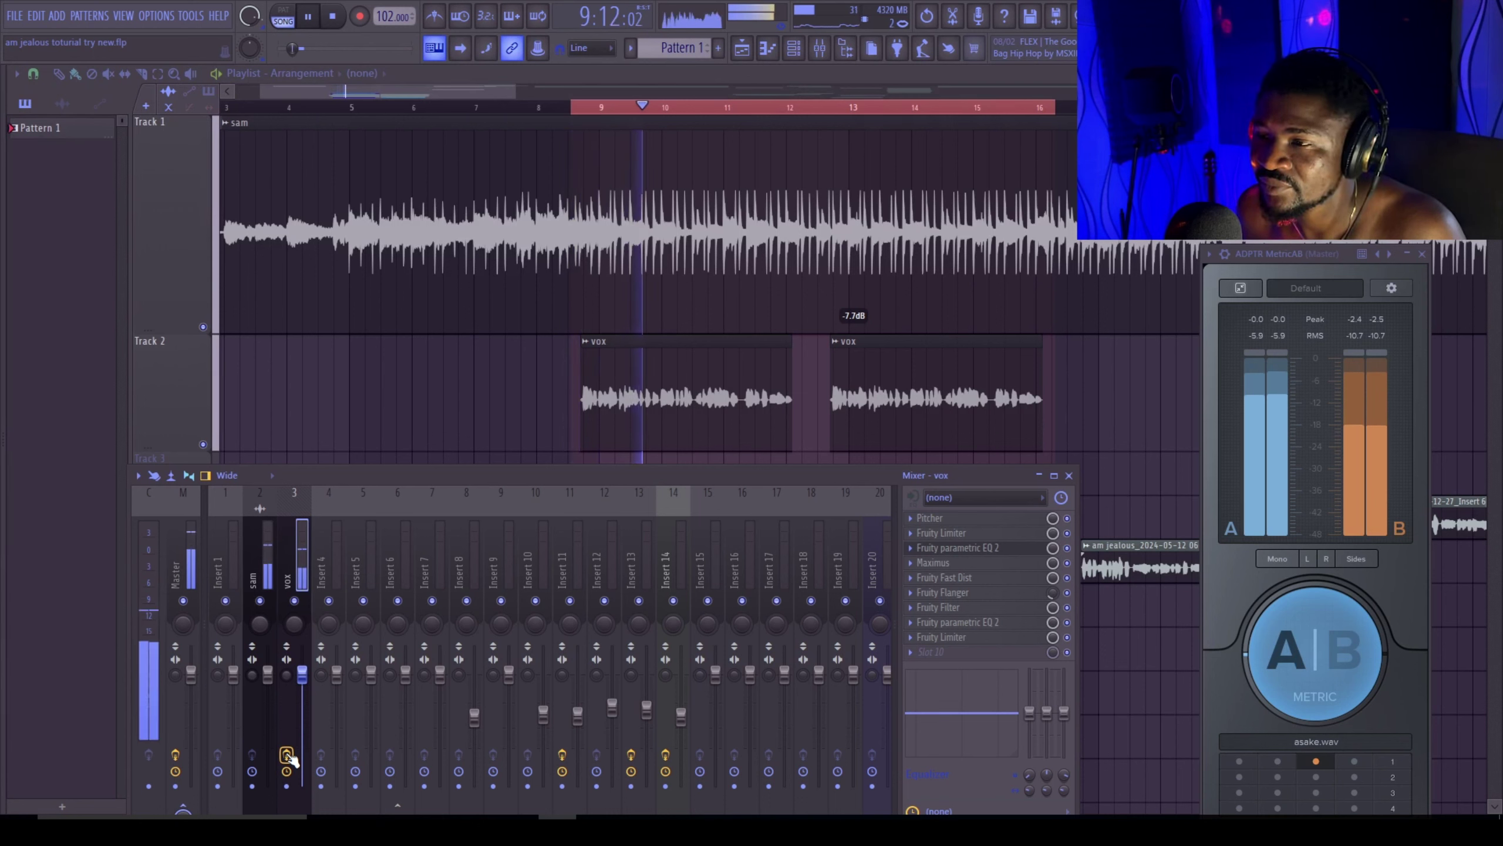
{"action": "key", "text": "space"}
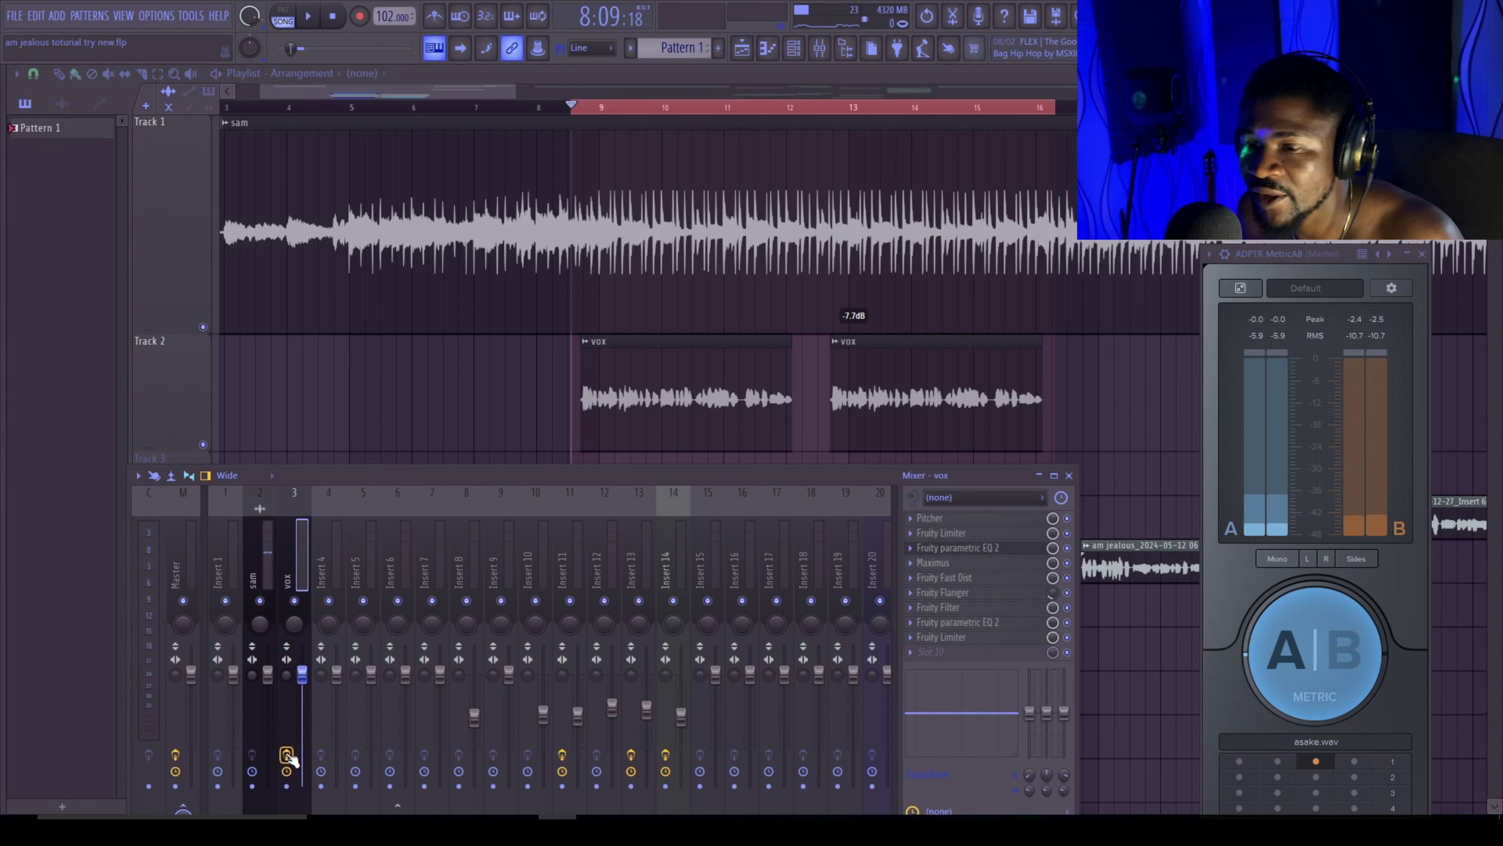
Step: Bring the mixer's routing row into view and route a send from the vox channel to Insert 4
{"action": "left_click_drag", "start_coordinate": [453, 473], "coordinate": [517, 456]}
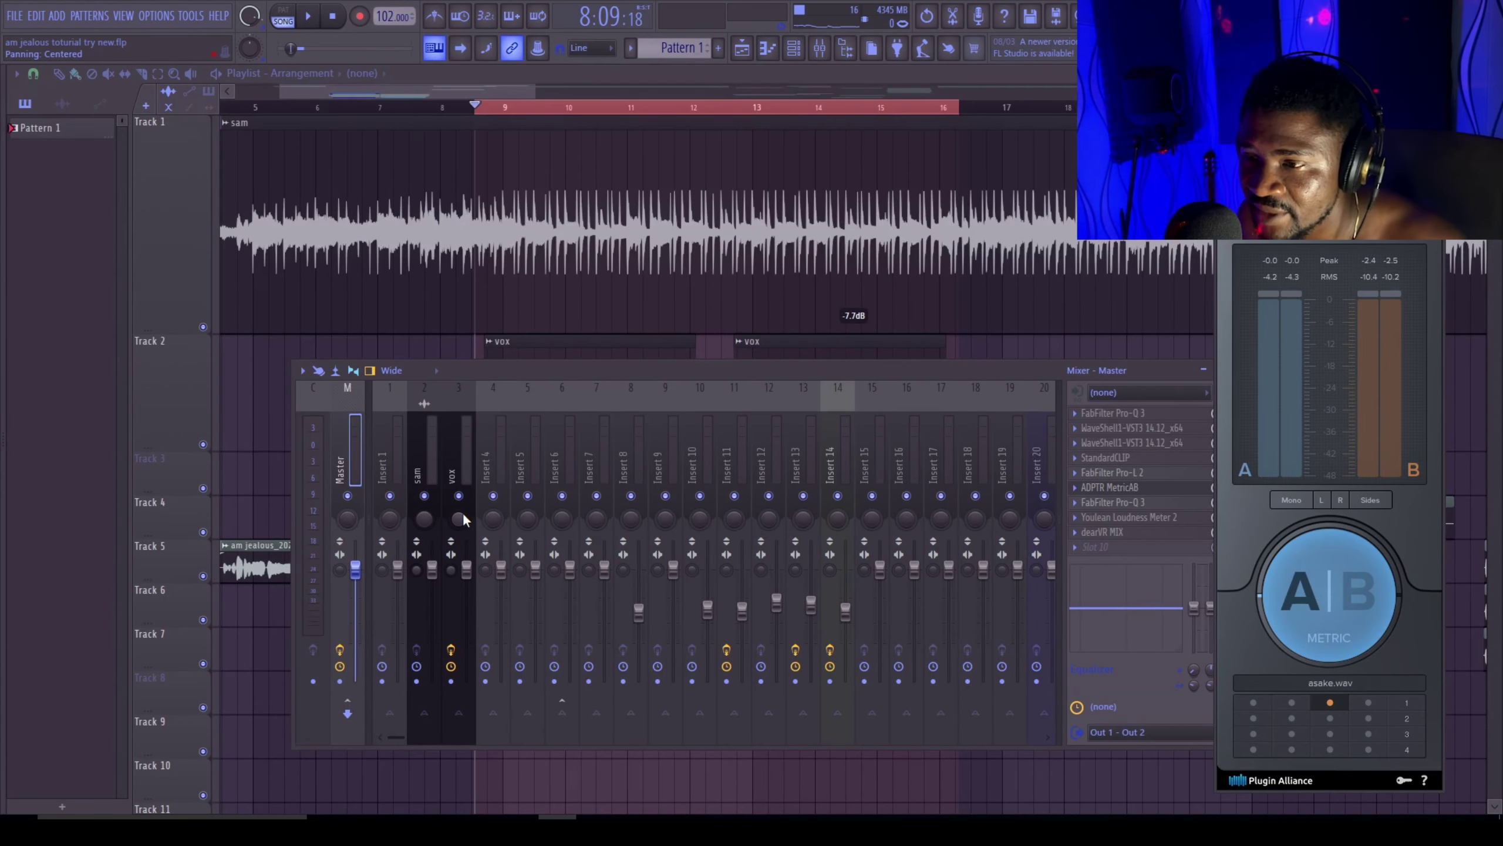
{"action": "left_click", "coordinate": [483, 473]}
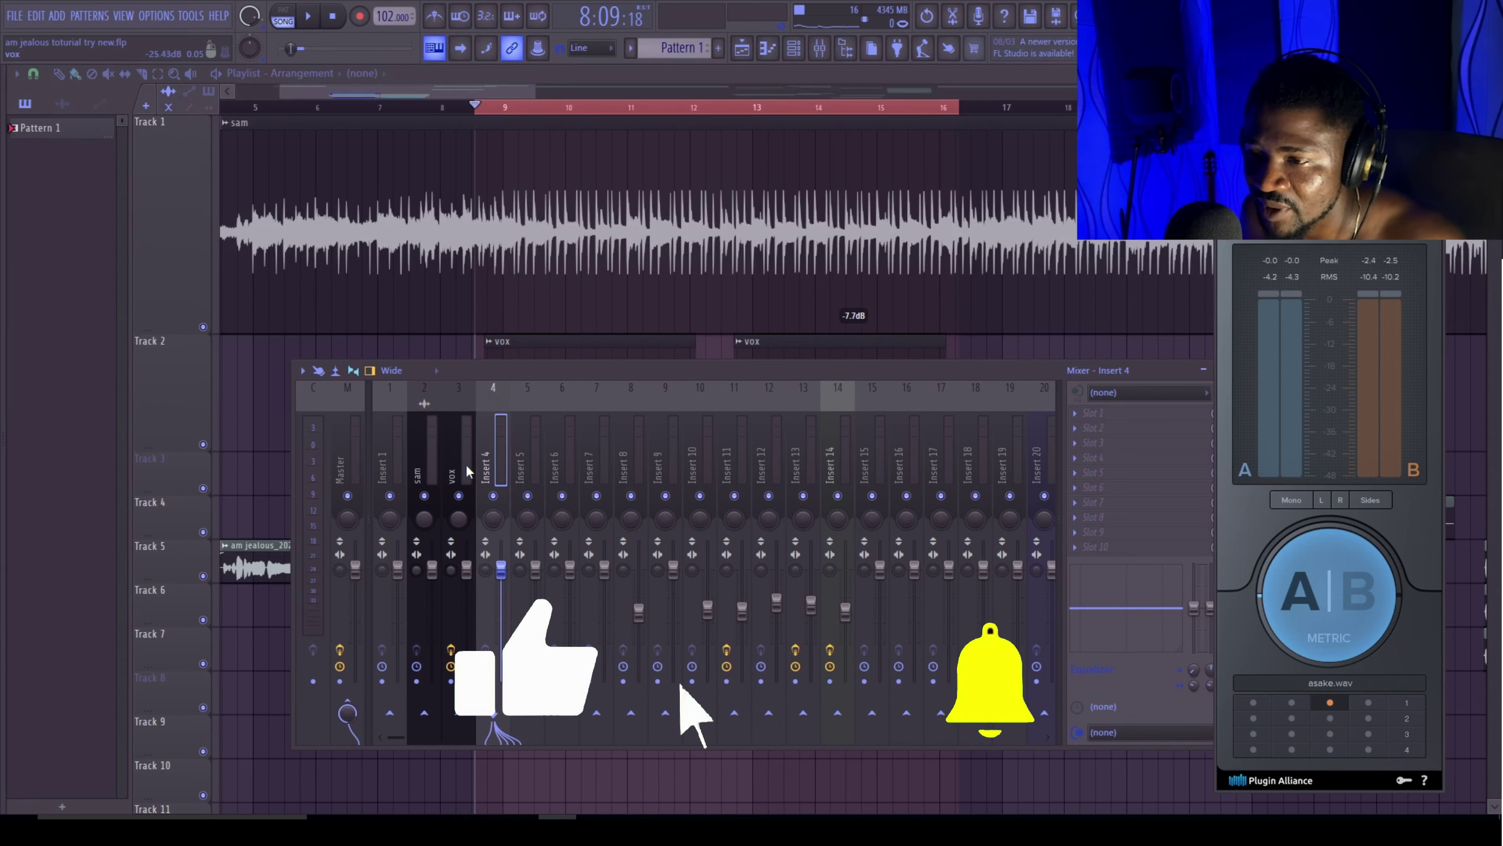
{"action": "left_click", "coordinate": [466, 464]}
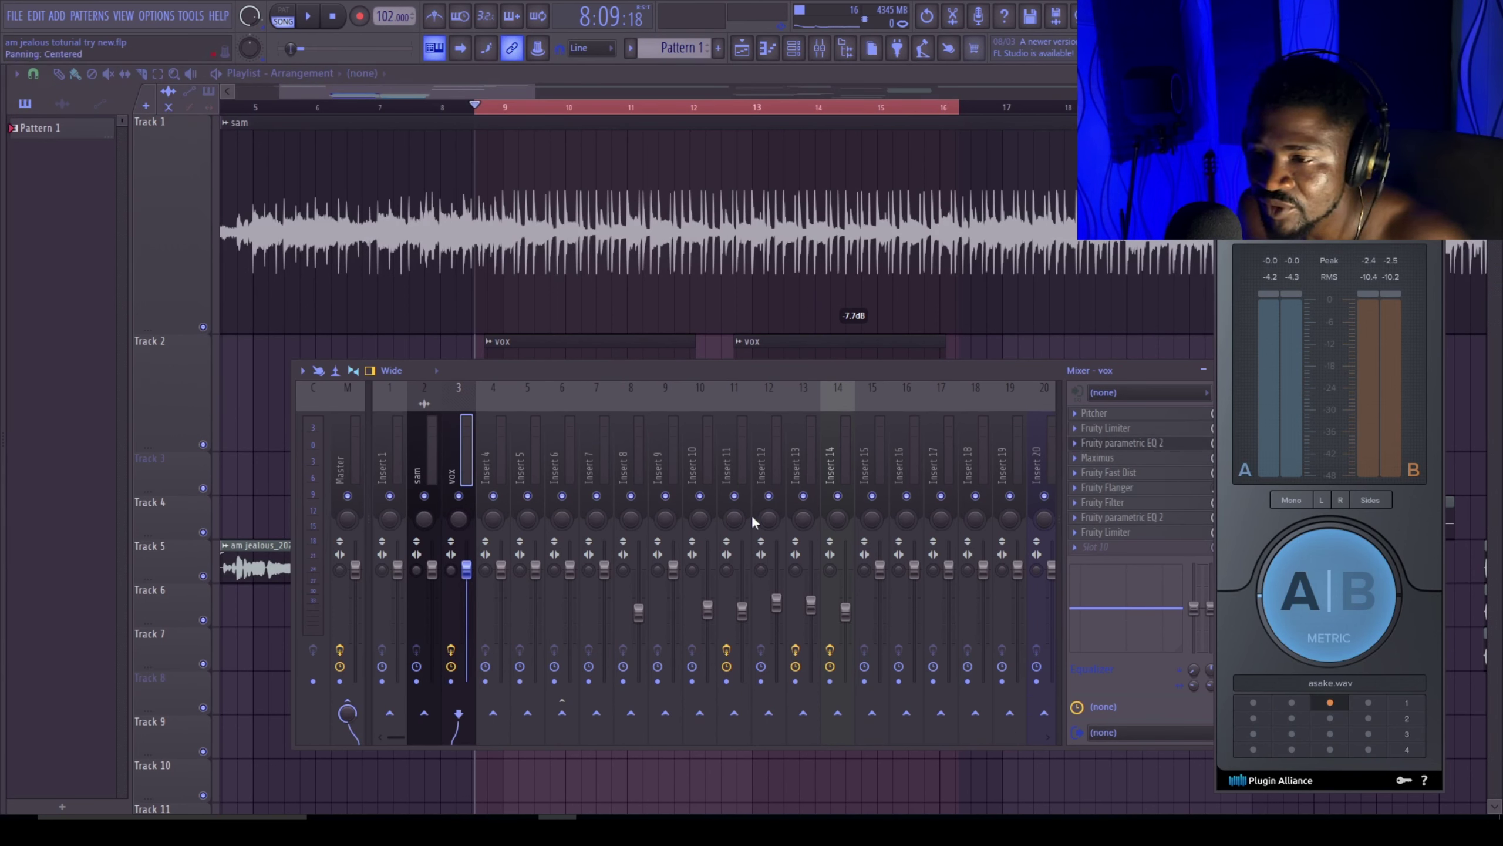
{"action": "left_click", "coordinate": [495, 456]}
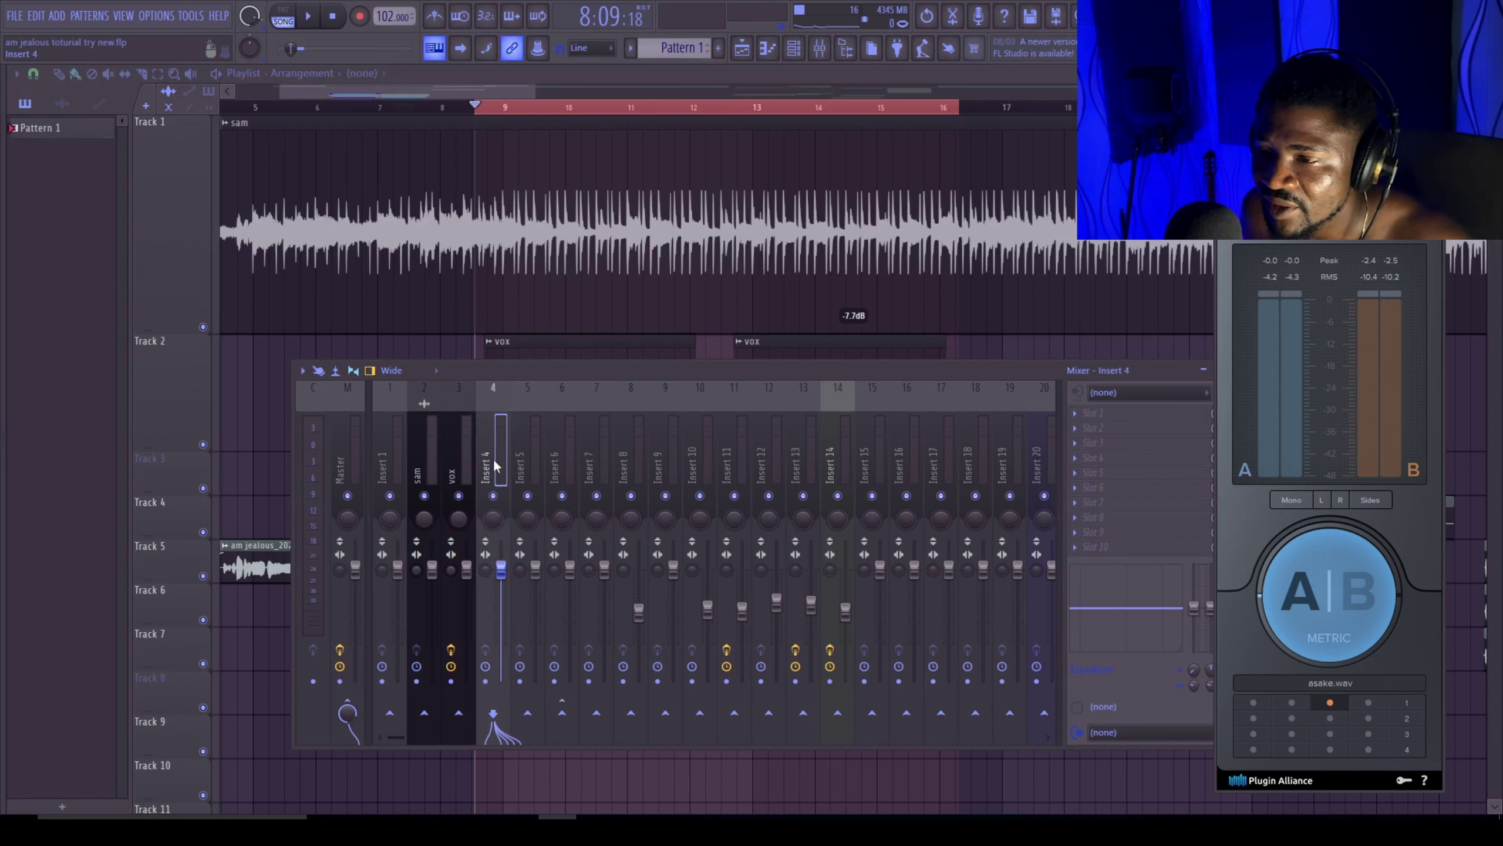
{"action": "left_click", "coordinate": [454, 456]}
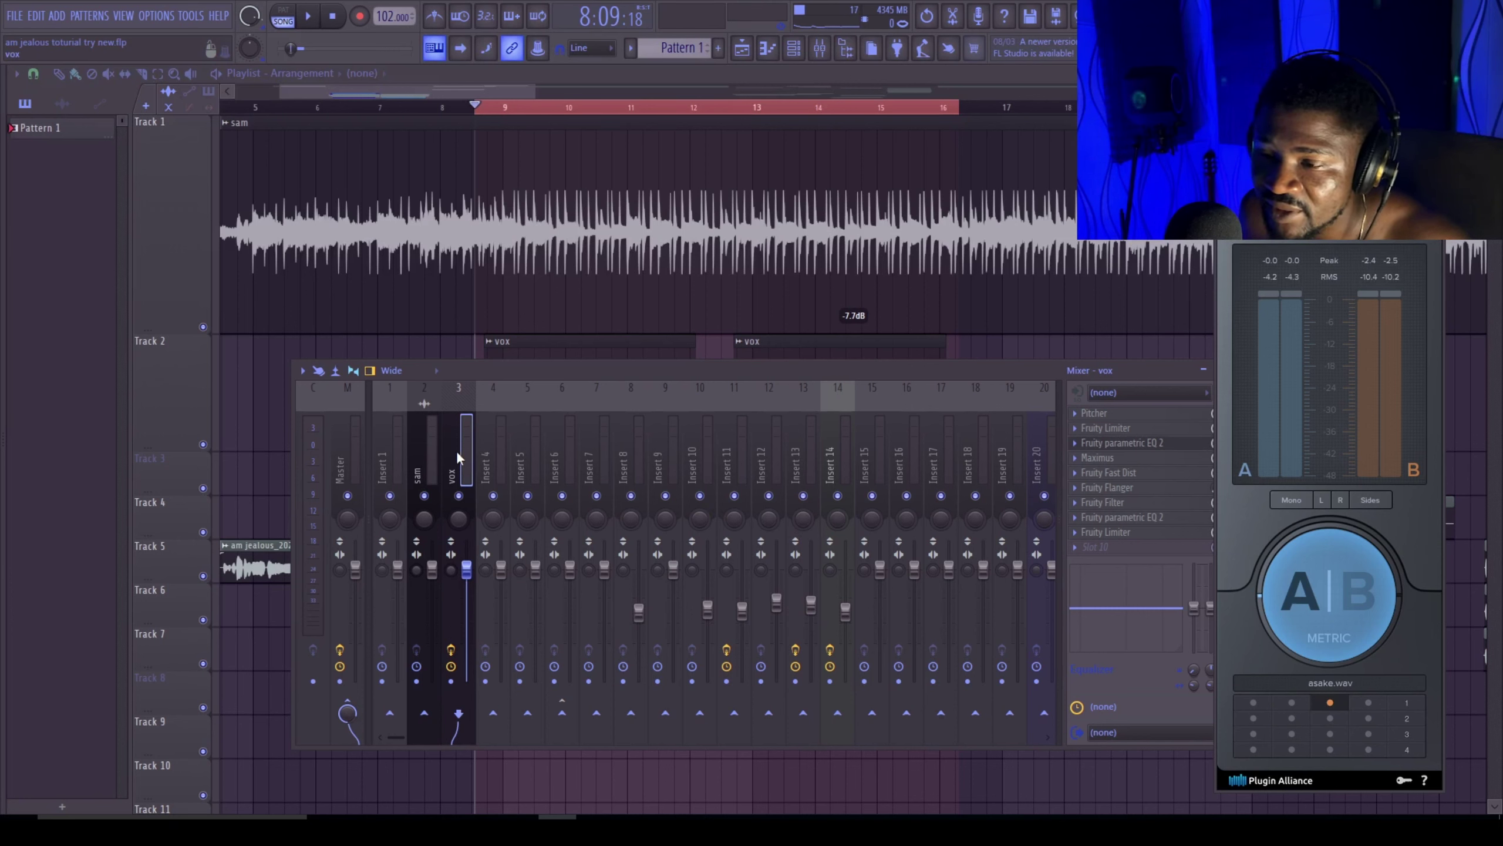
{"action": "left_click", "coordinate": [494, 713]}
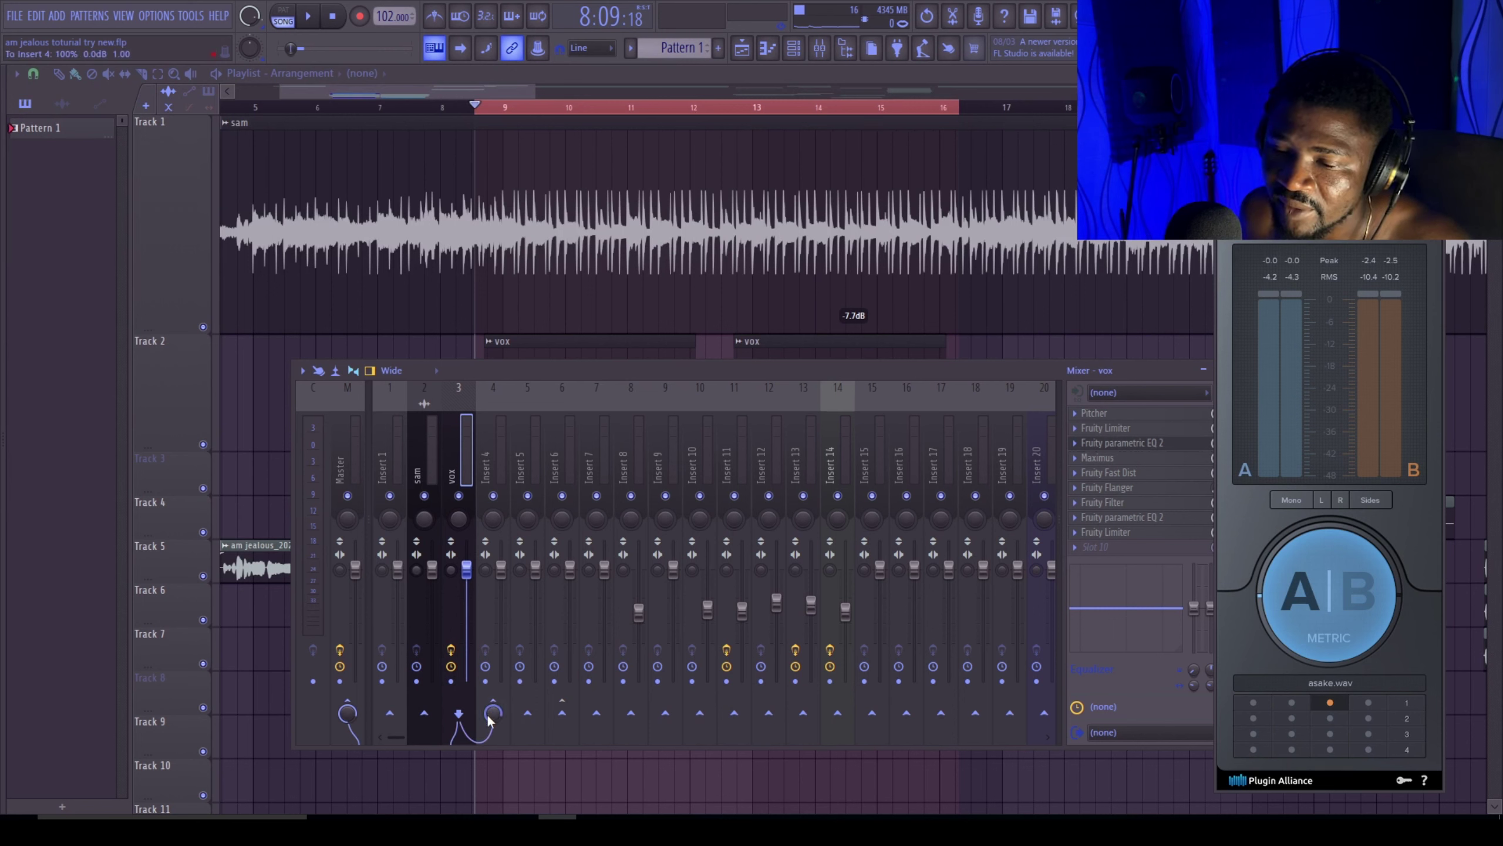
Step: Rename mixer track Insert 4 to "delay" and color it purple
{"action": "left_click", "coordinate": [503, 466]}
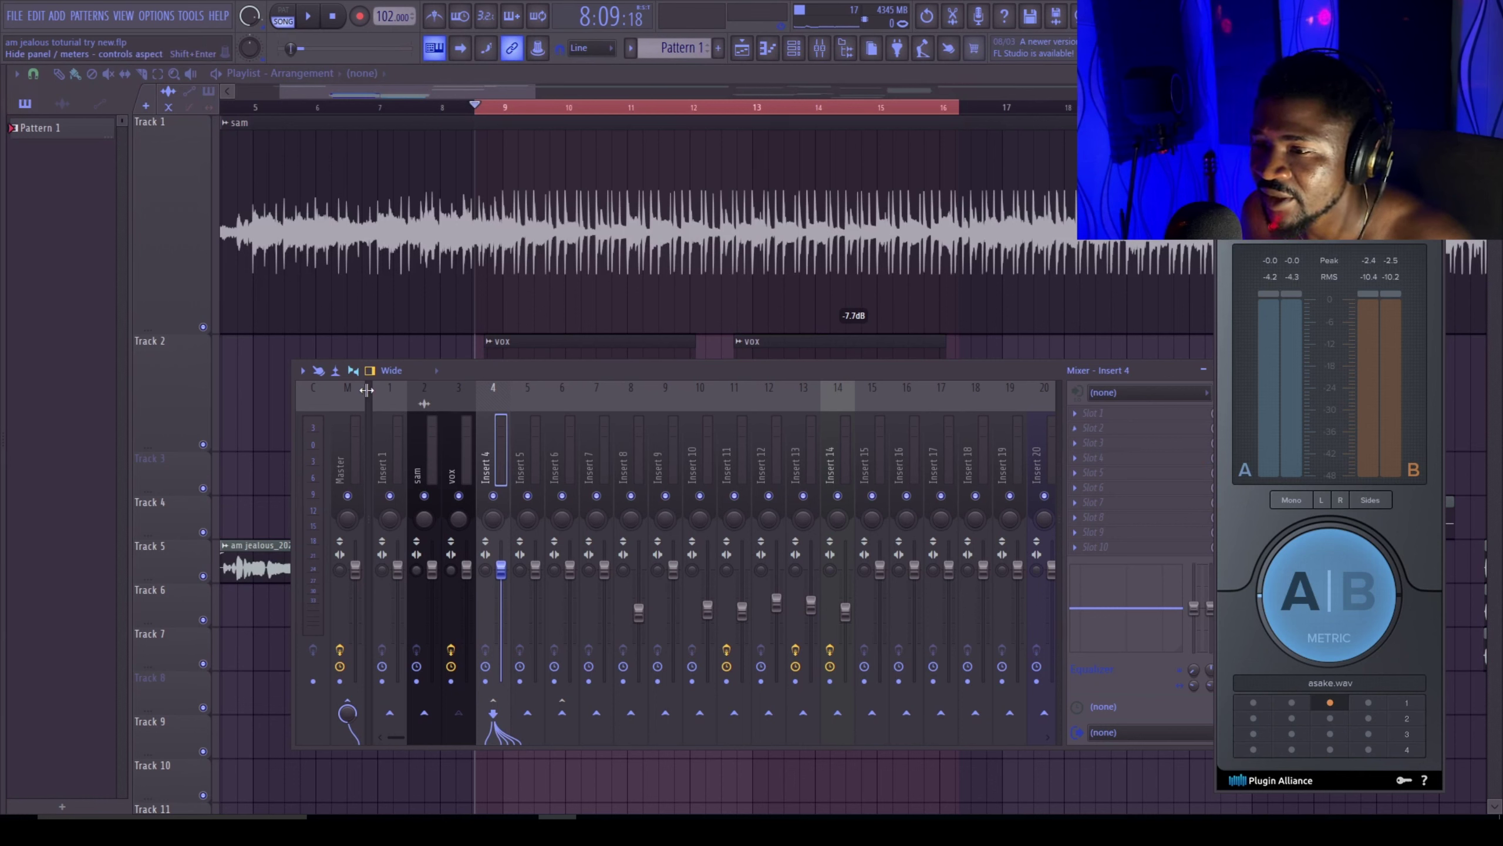
{"action": "right_click", "coordinate": [491, 450]}
{"action": "left_click", "coordinate": [527, 363]}
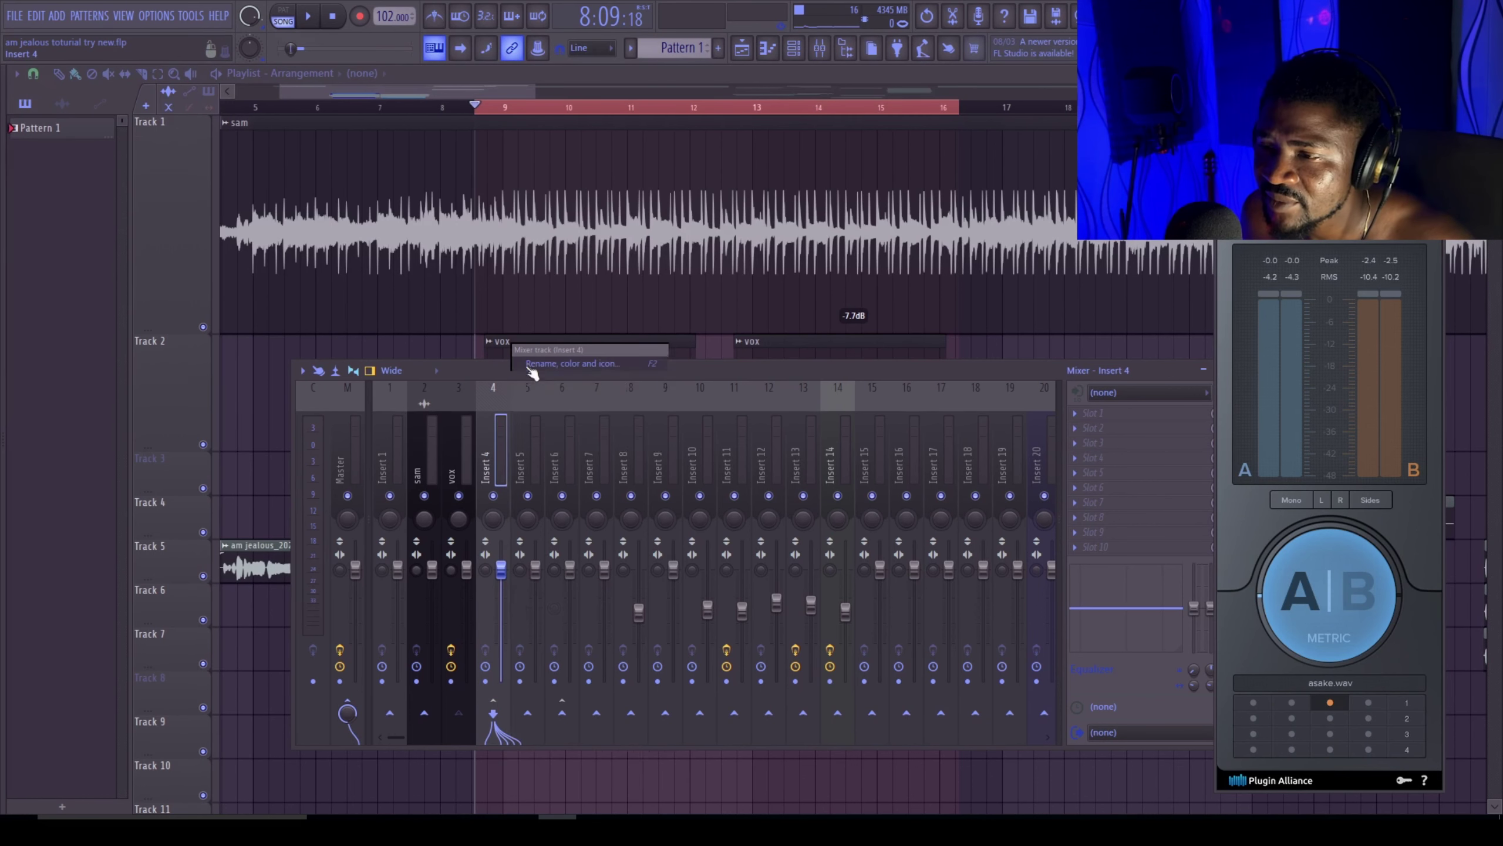
{"action": "type", "text": "de"}
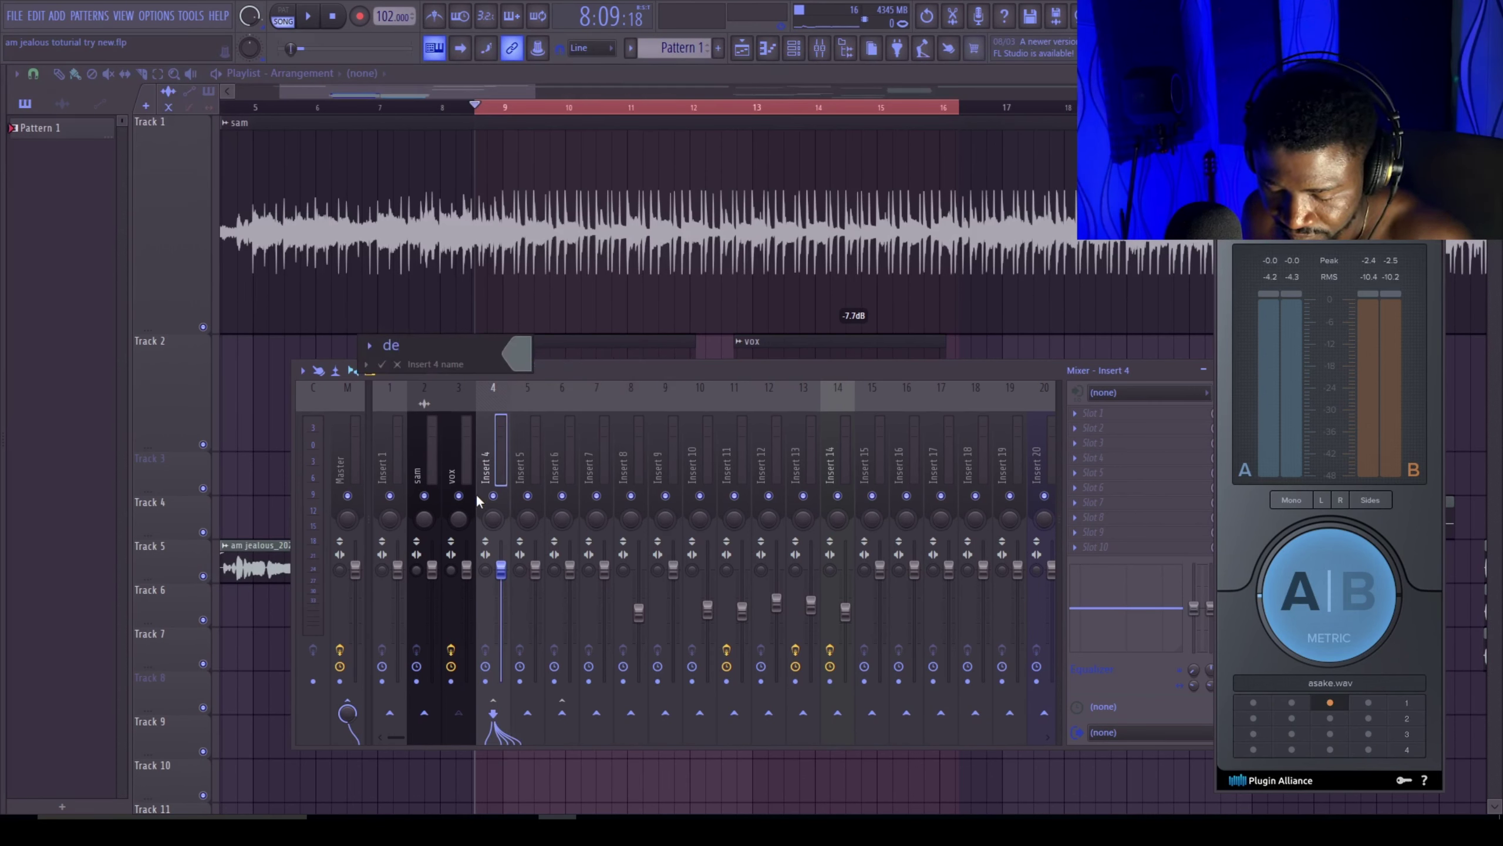
{"action": "type", "text": "lay"}
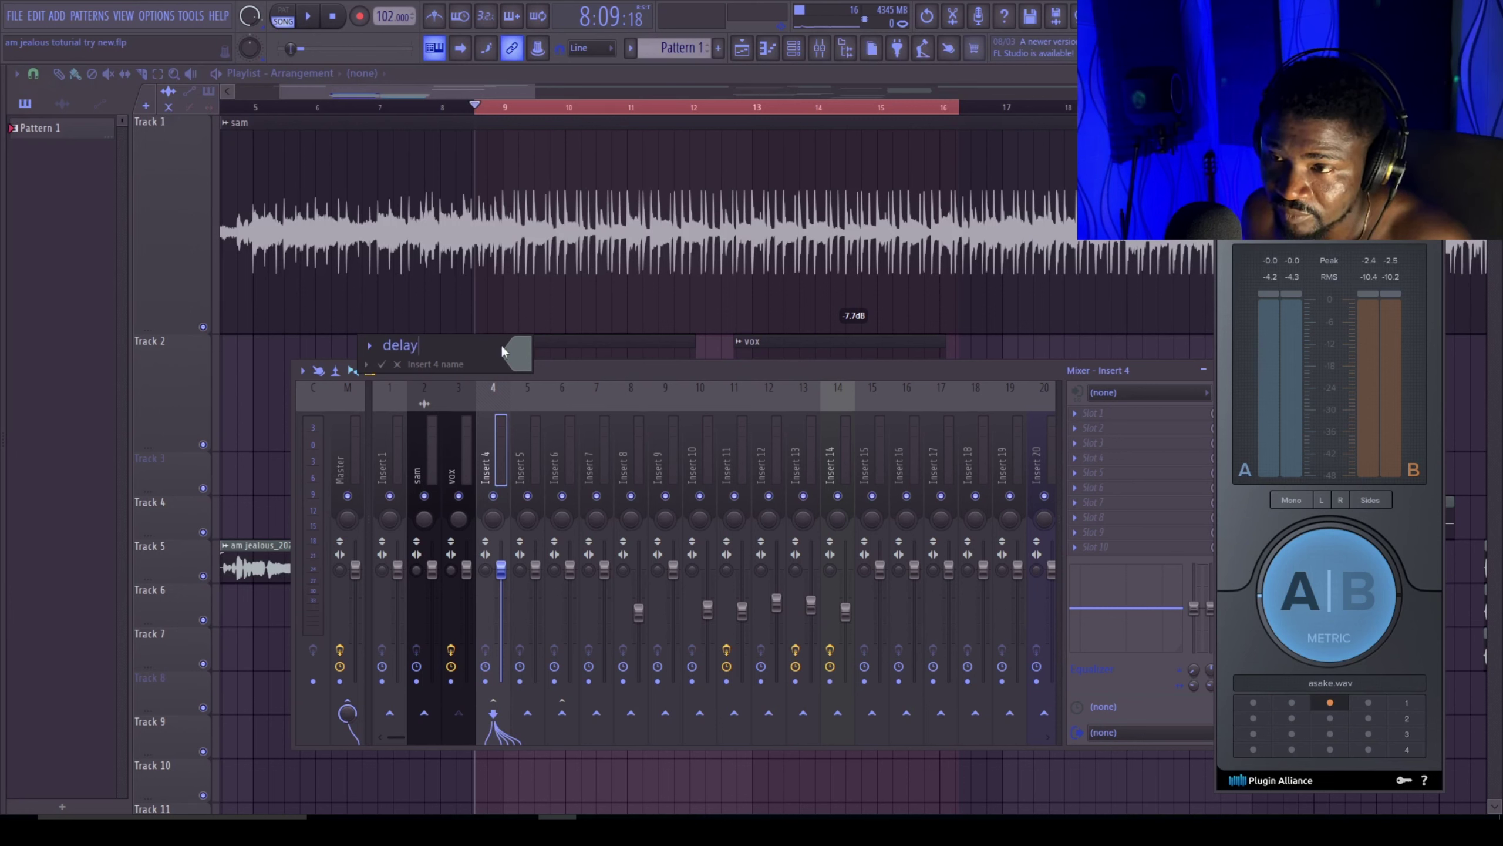
{"action": "left_click", "coordinate": [515, 352]}
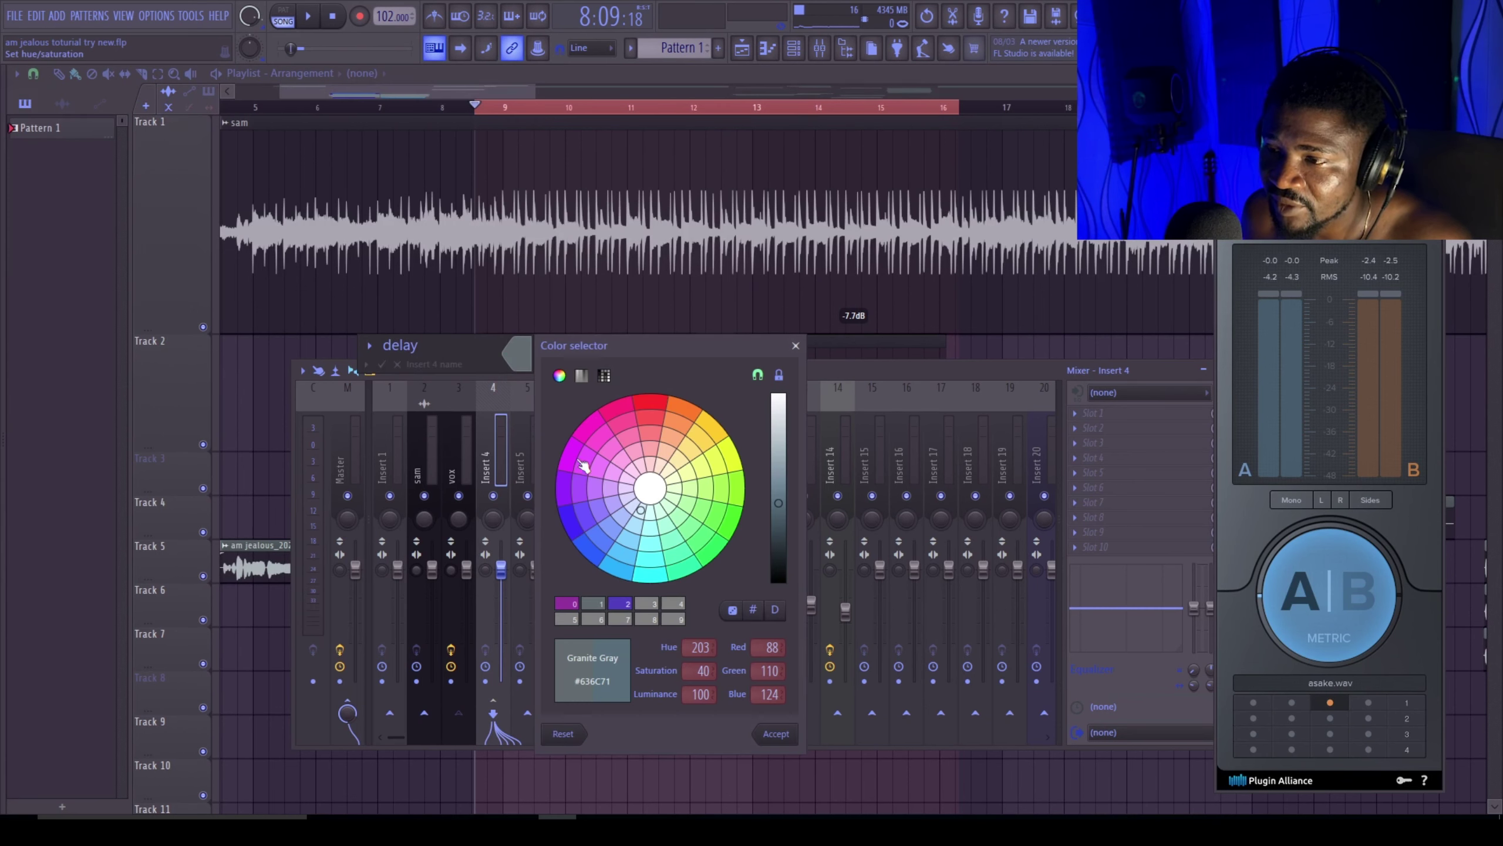
{"action": "left_click", "coordinate": [582, 486]}
{"action": "left_click", "coordinate": [775, 733]}
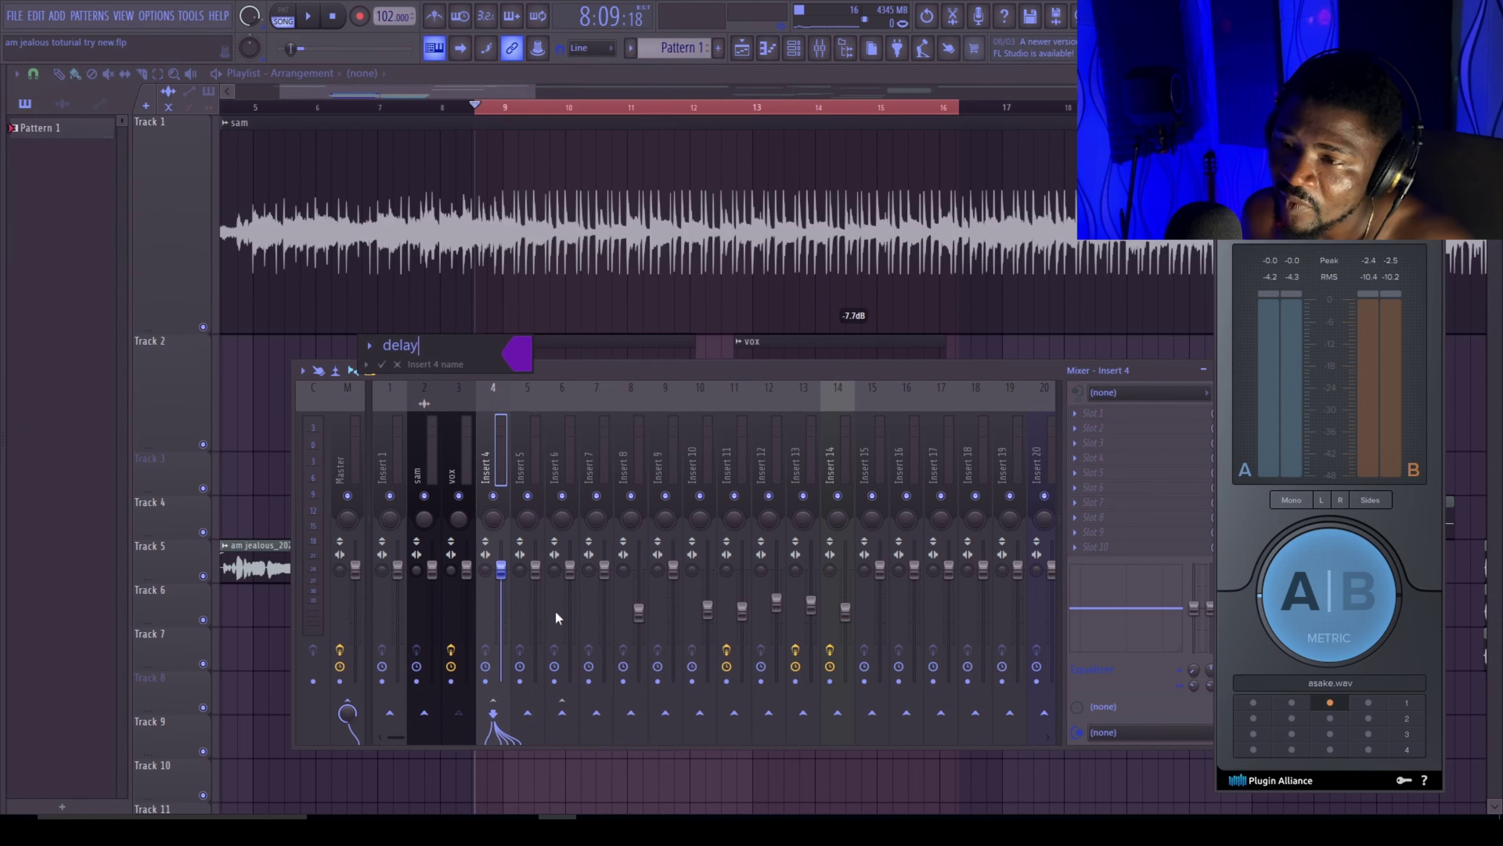
{"action": "left_click", "coordinate": [382, 364]}
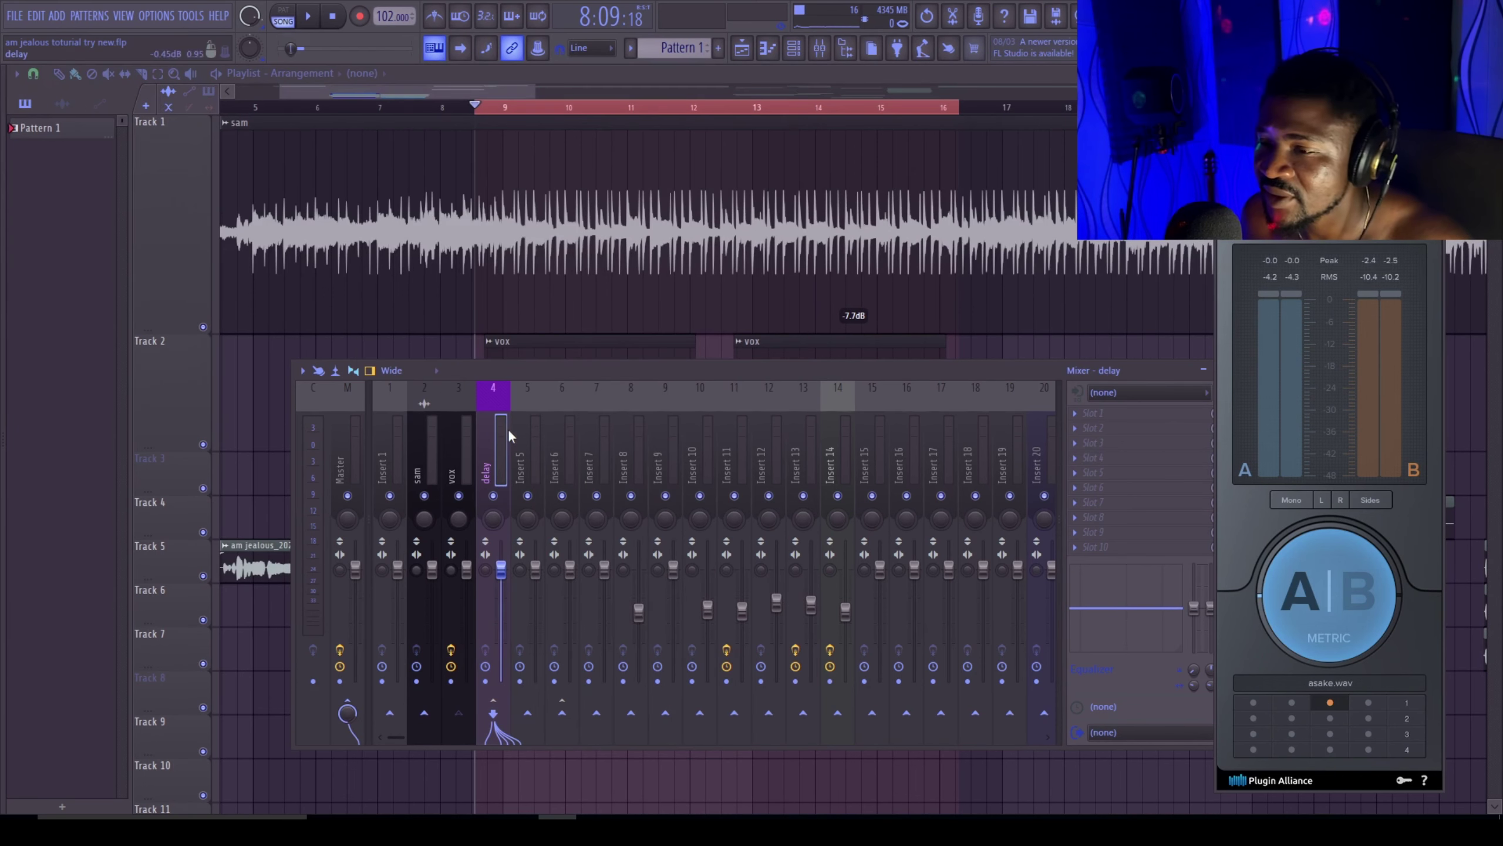
Step: Load Fruity Delay 2 into the first effect slot of the delay channel and move its window over the mixer
{"action": "left_click", "coordinate": [1096, 413]}
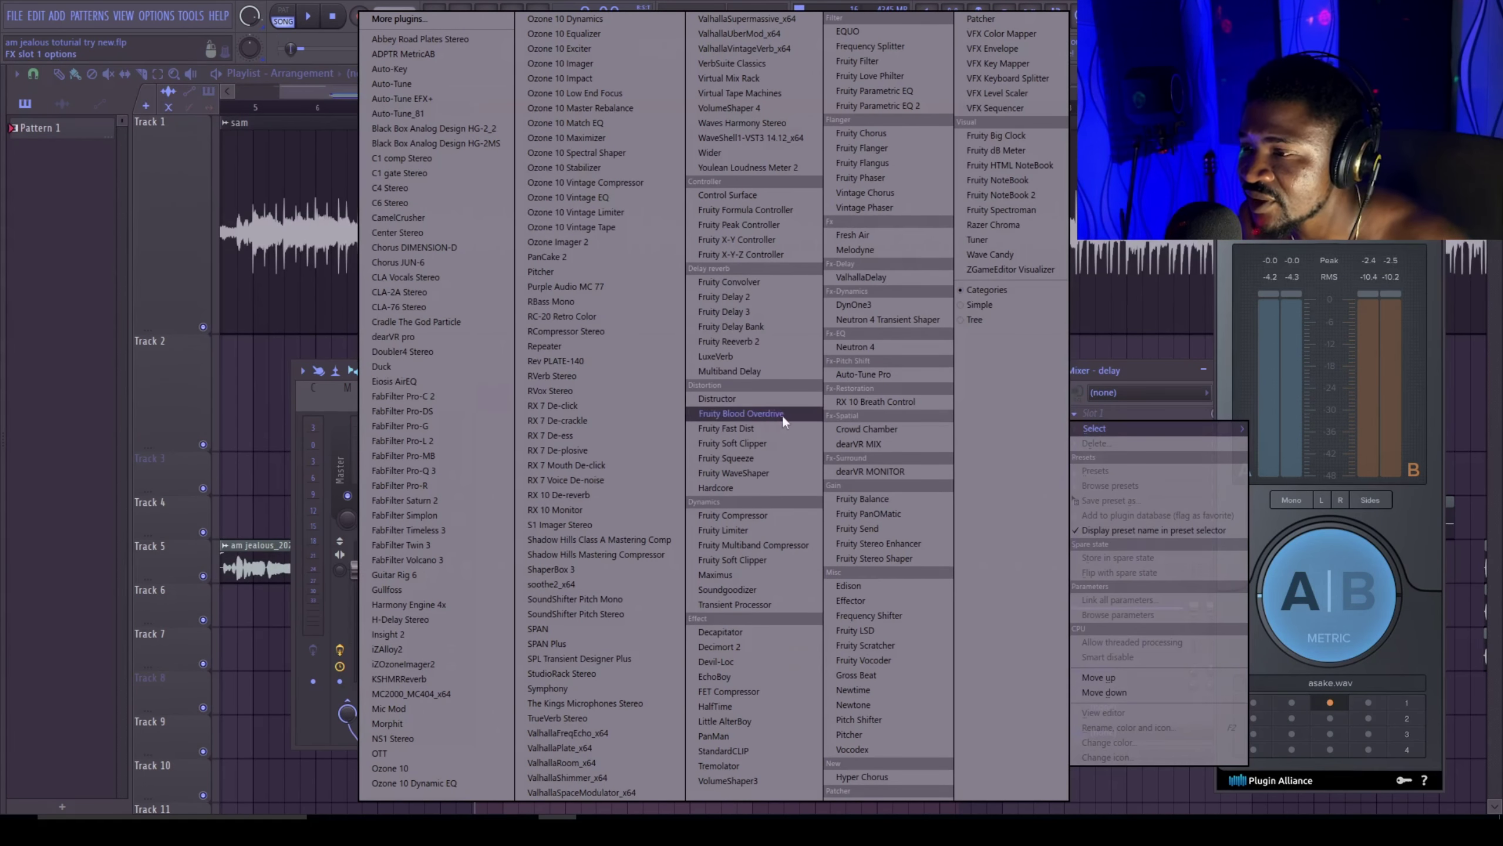
{"action": "left_click", "coordinate": [747, 296]}
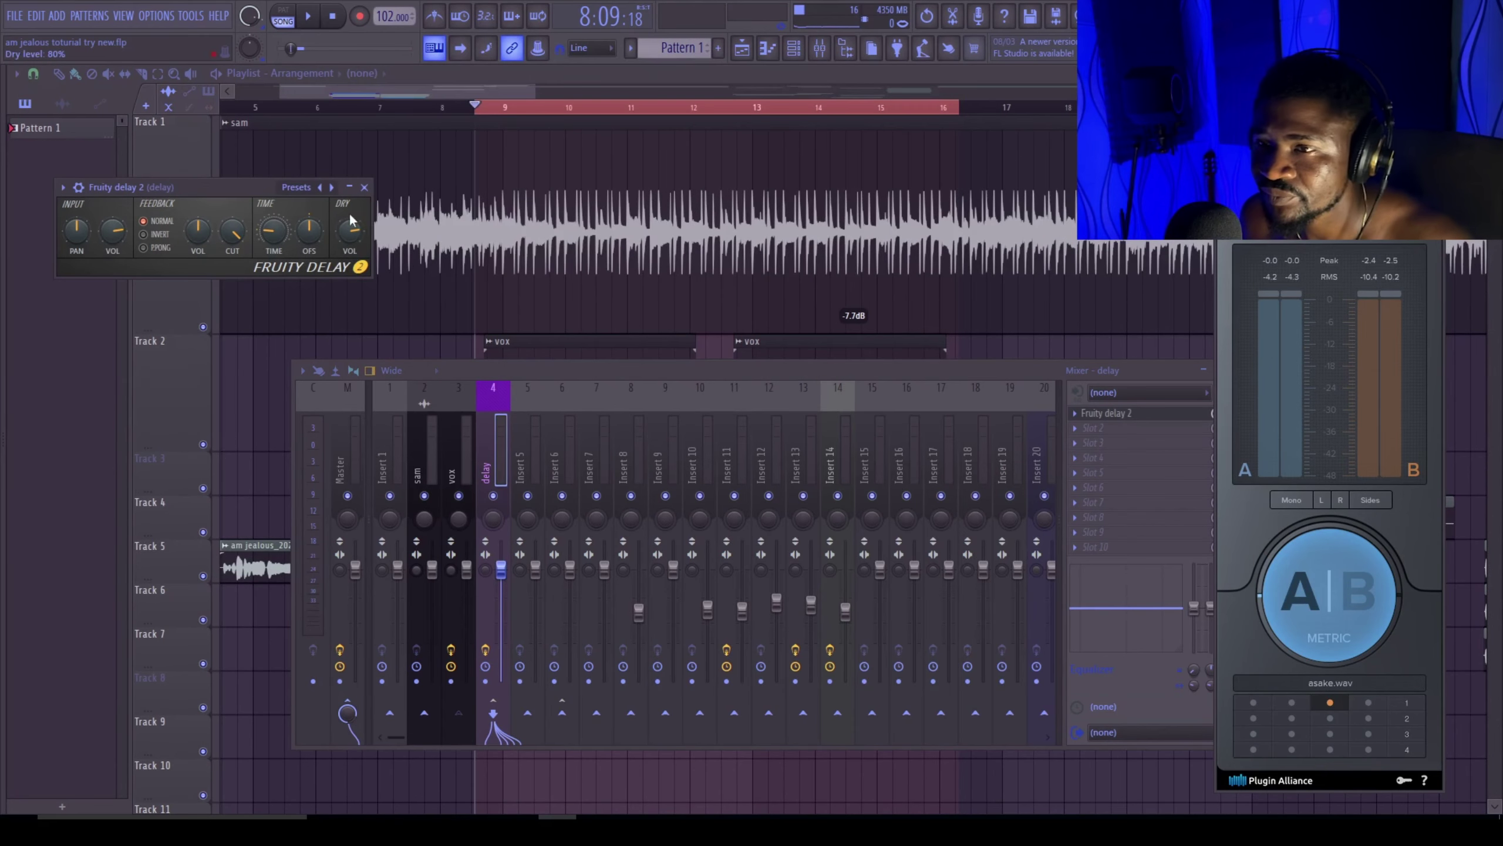
{"action": "left_click_drag", "start_coordinate": [243, 190], "coordinate": [690, 385]}
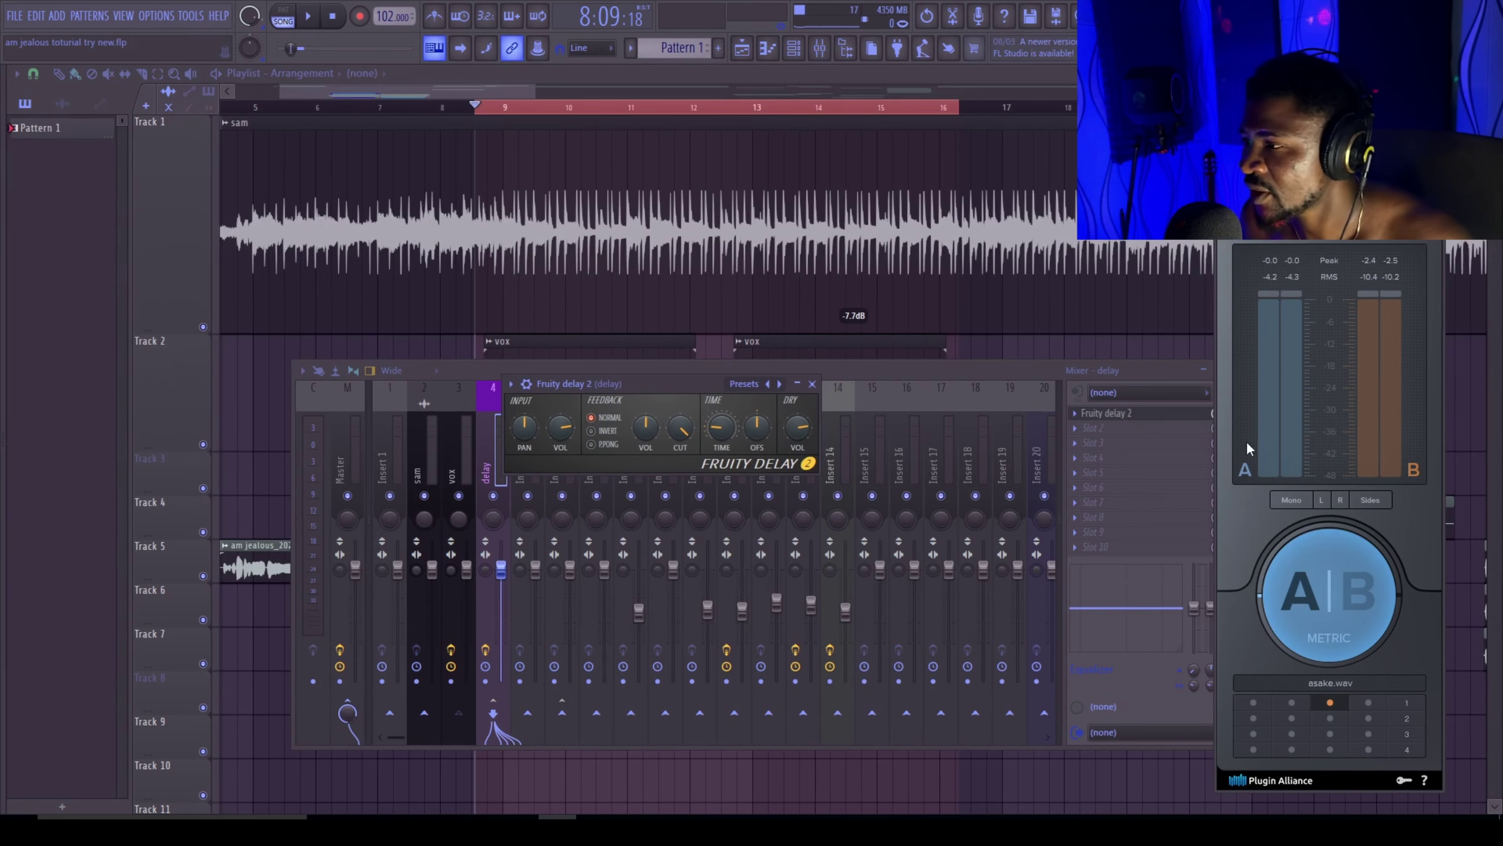
Step: Hide the mixer, reposition the Fruity Delay 2 window below the vox clips, and set its dry level to 0%
{"action": "left_click_drag", "start_coordinate": [1191, 377], "coordinate": [1135, 443]}
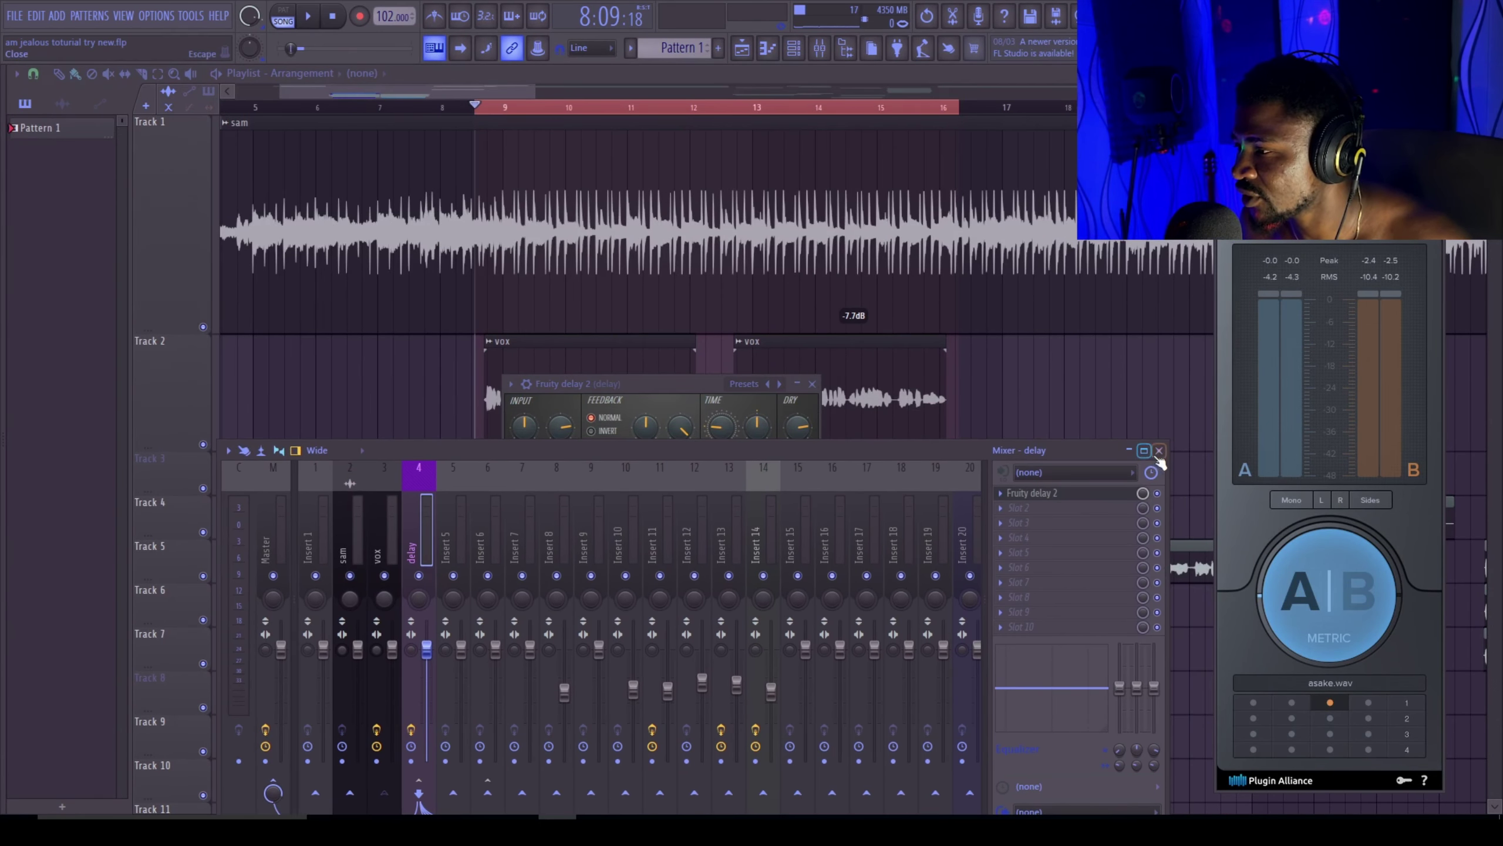
{"action": "key", "text": "F9"}
{"action": "left_click_drag", "start_coordinate": [653, 381], "coordinate": [651, 480]}
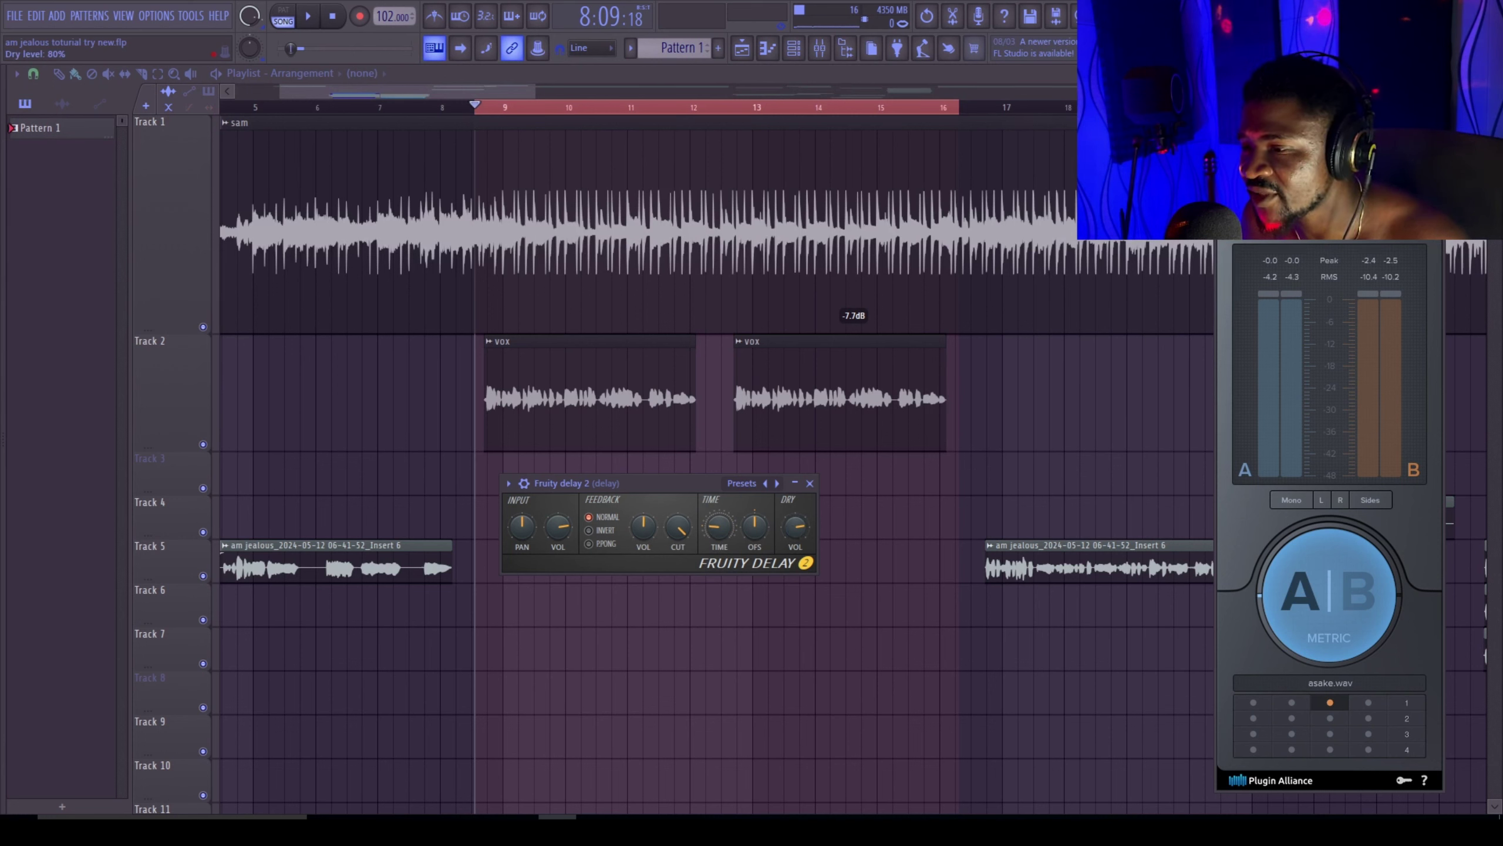
{"action": "left_click_drag", "start_coordinate": [795, 525], "coordinate": [795, 534]}
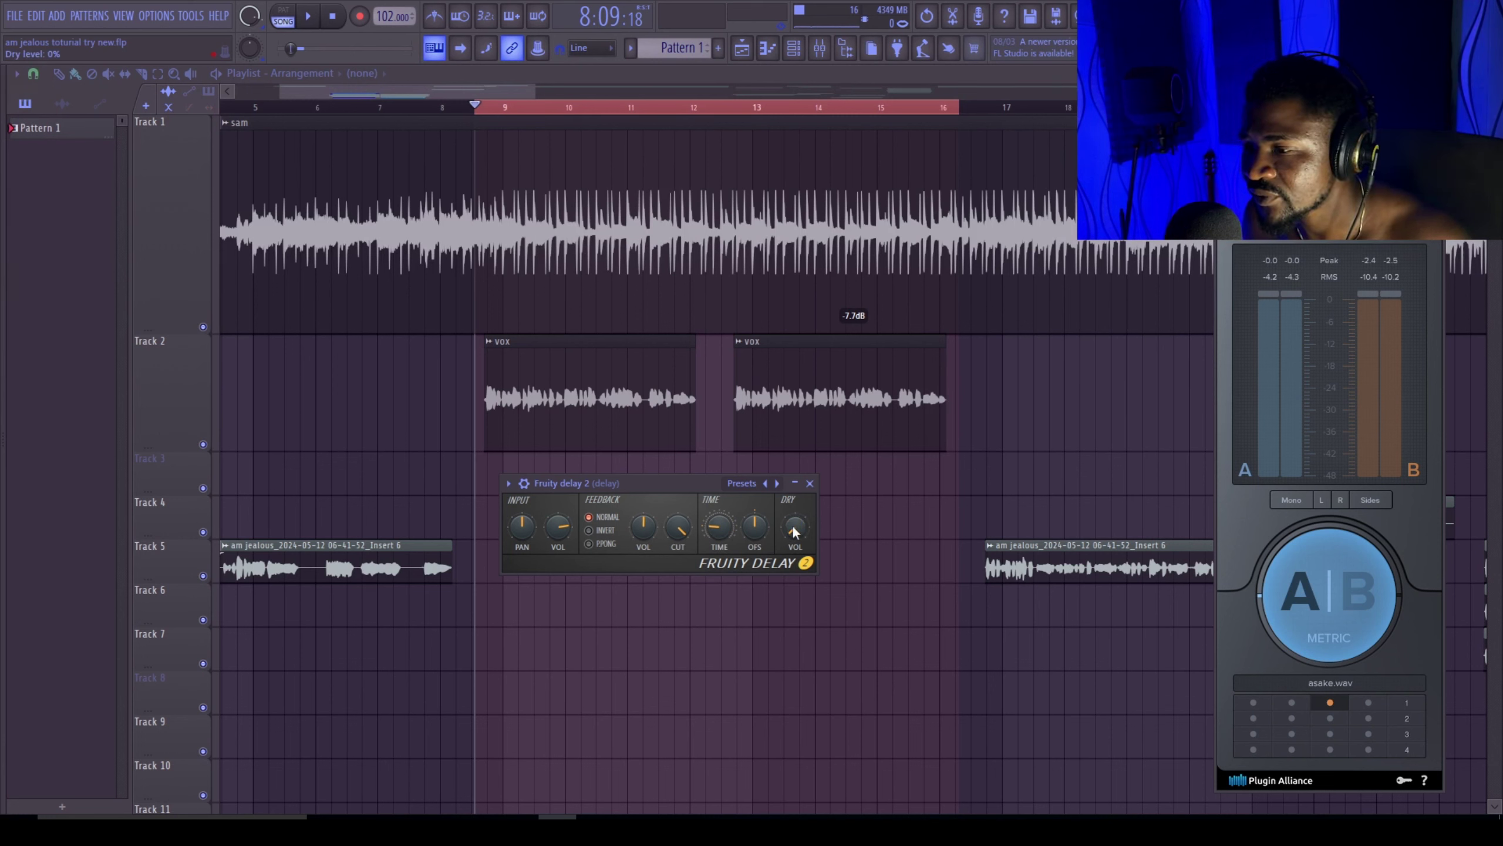
Step: Bring up the mixer briefly, hide it again, and move the Fruity Delay 2 window up to just below the vox clips
{"action": "left_click", "coordinate": [819, 47]}
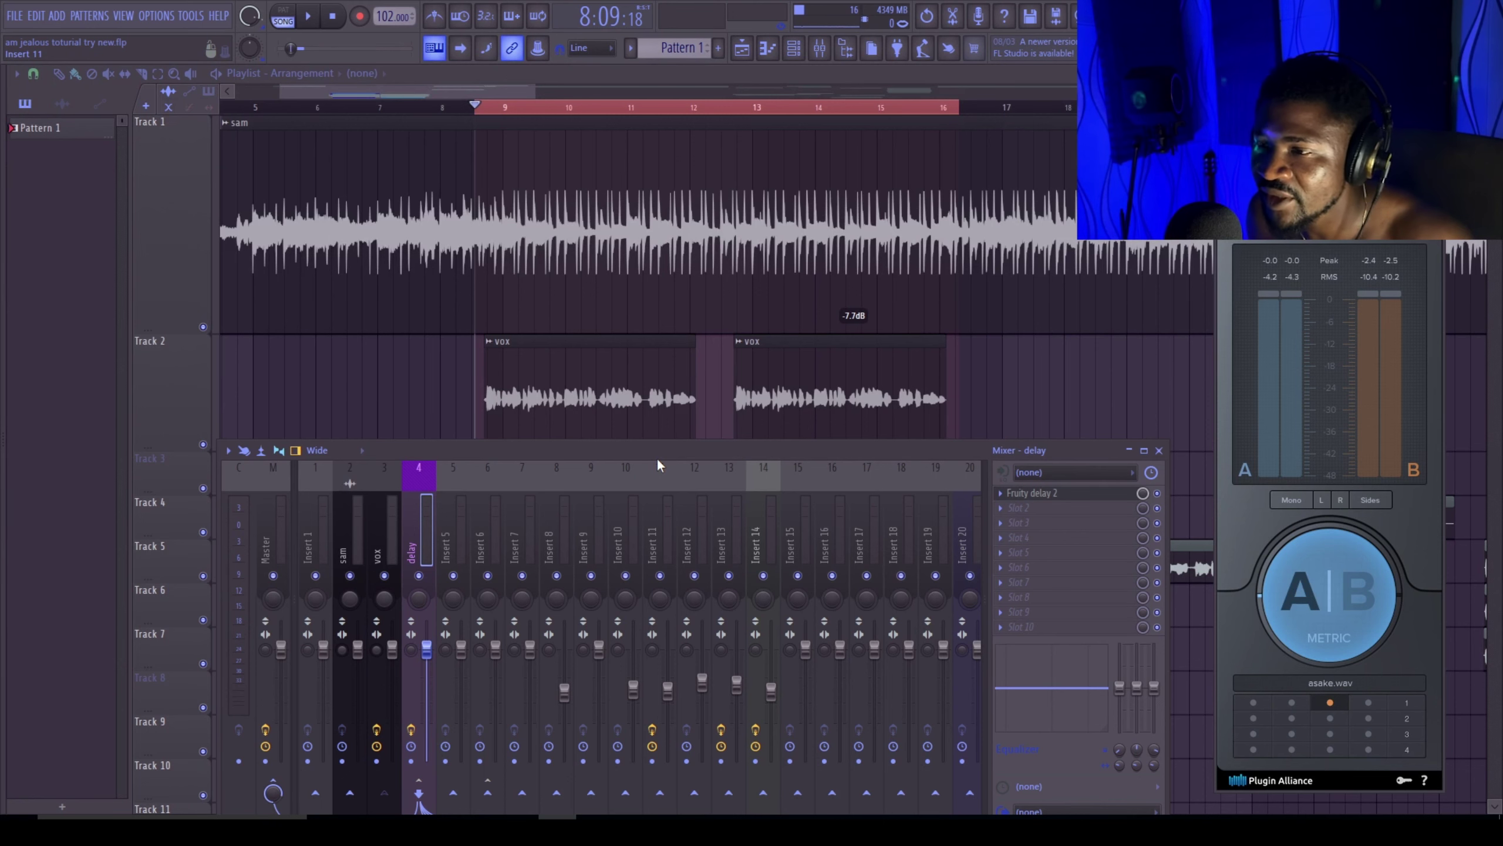
{"action": "scroll", "coordinate": [672, 426], "scroll_direction": "down", "scroll_amount": 1}
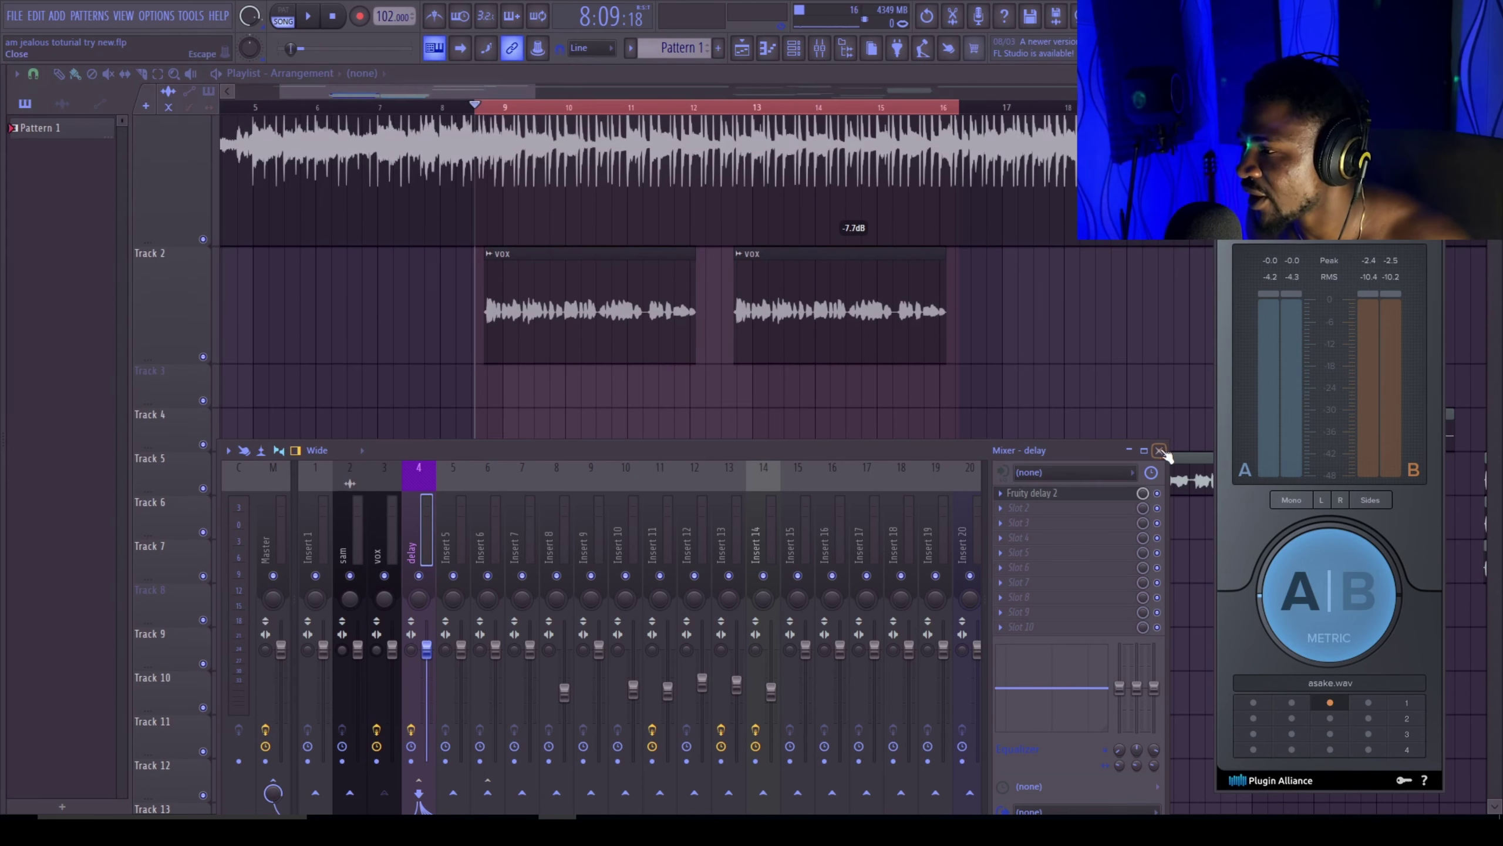
{"action": "left_click", "coordinate": [1160, 451]}
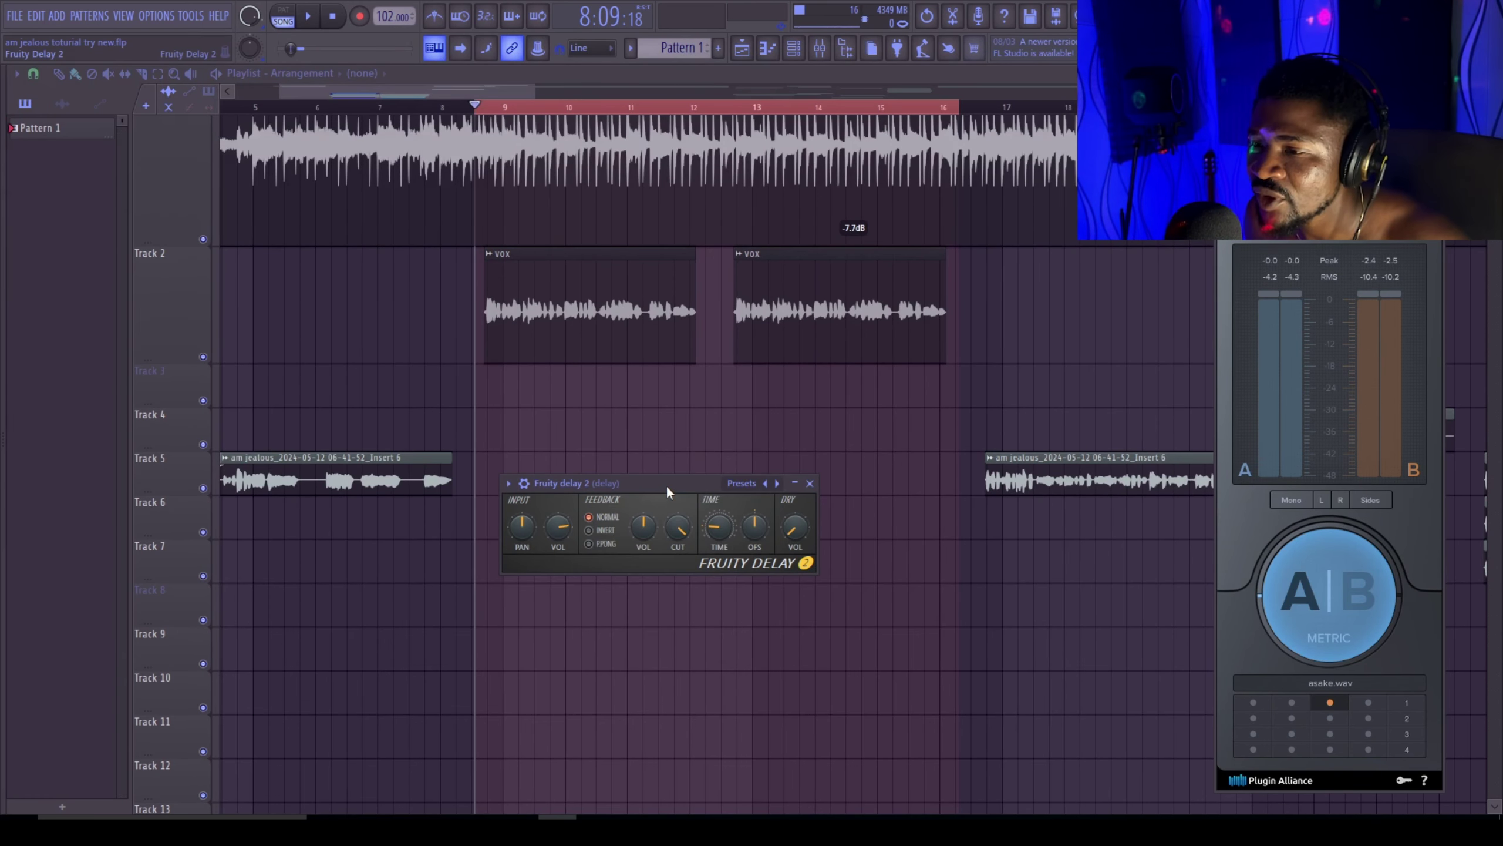
{"action": "left_click_drag", "start_coordinate": [670, 489], "coordinate": [683, 404]}
Step: Compare the loop with Fruity Delay 2's dry level at 80% and back at 0%
{"action": "right_click", "coordinate": [806, 446]}
{"action": "left_click", "coordinate": [811, 451]}
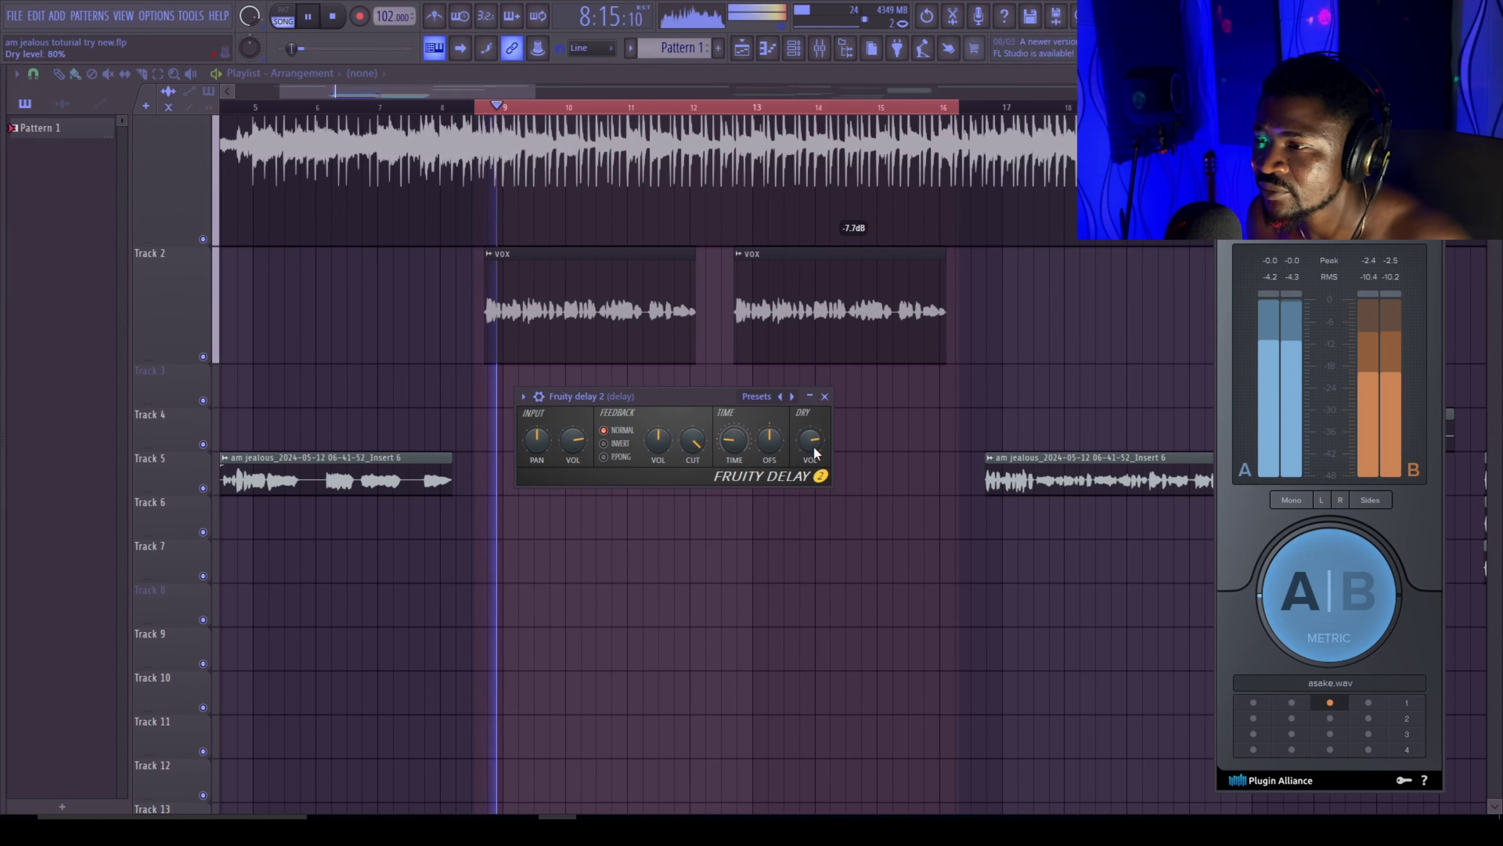
{"action": "key", "text": "space"}
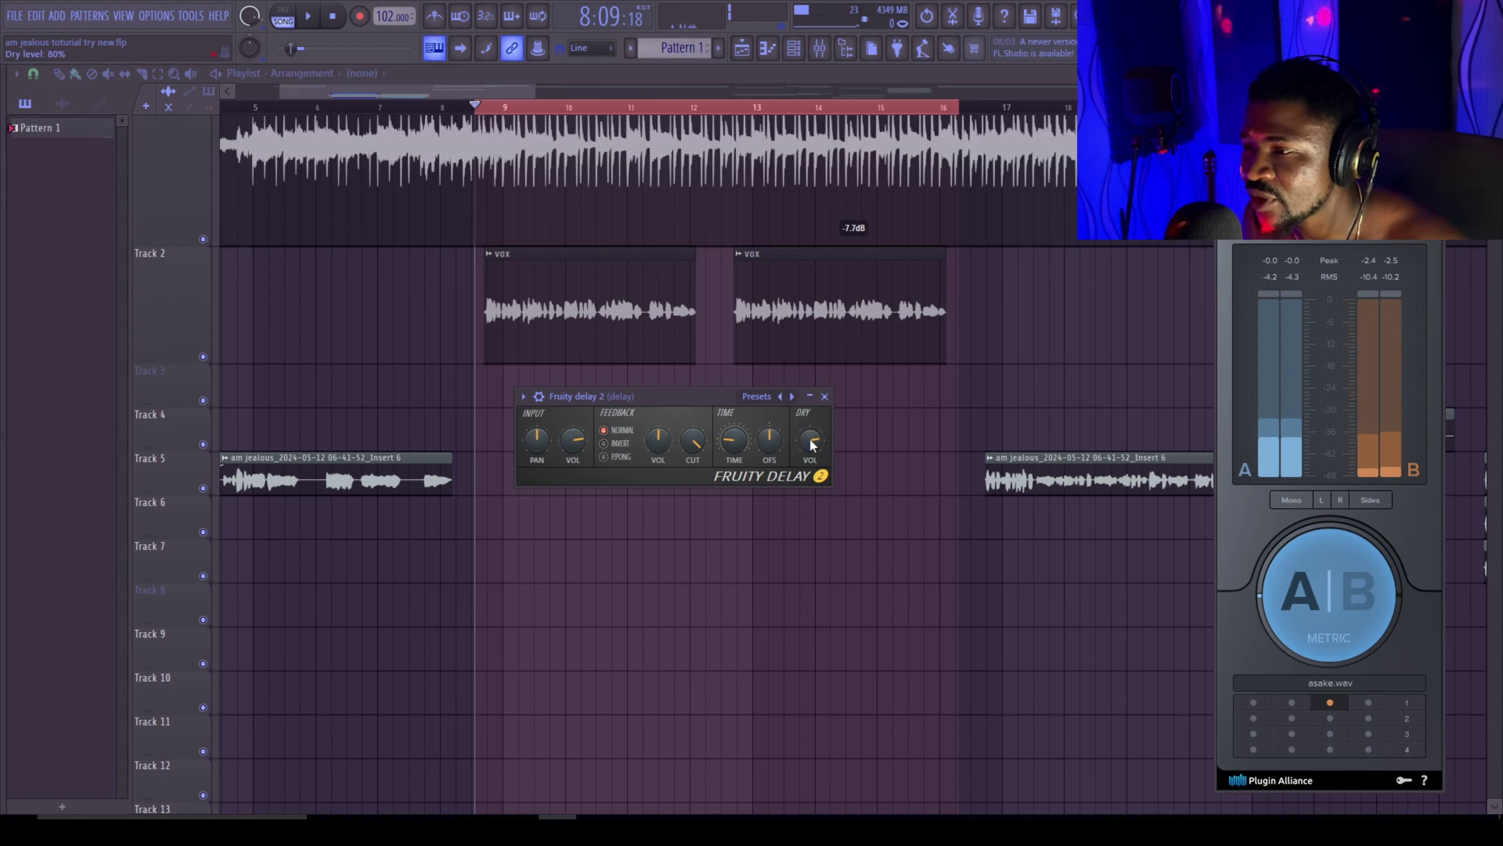
{"action": "left_click_drag", "start_coordinate": [800, 431], "coordinate": [810, 445]}
{"action": "key", "text": "space"}
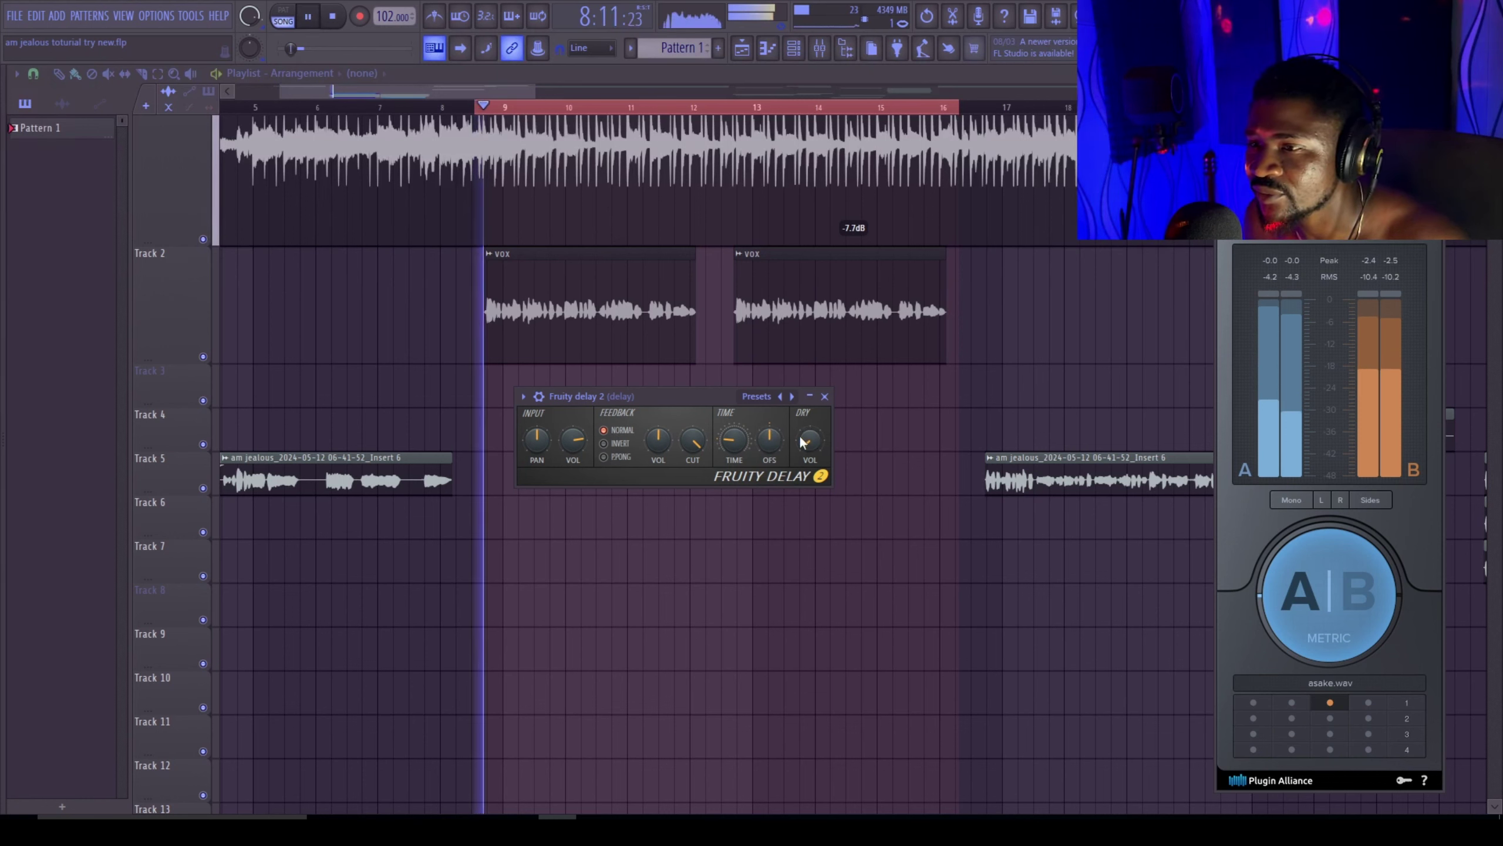
{"action": "key", "text": "space"}
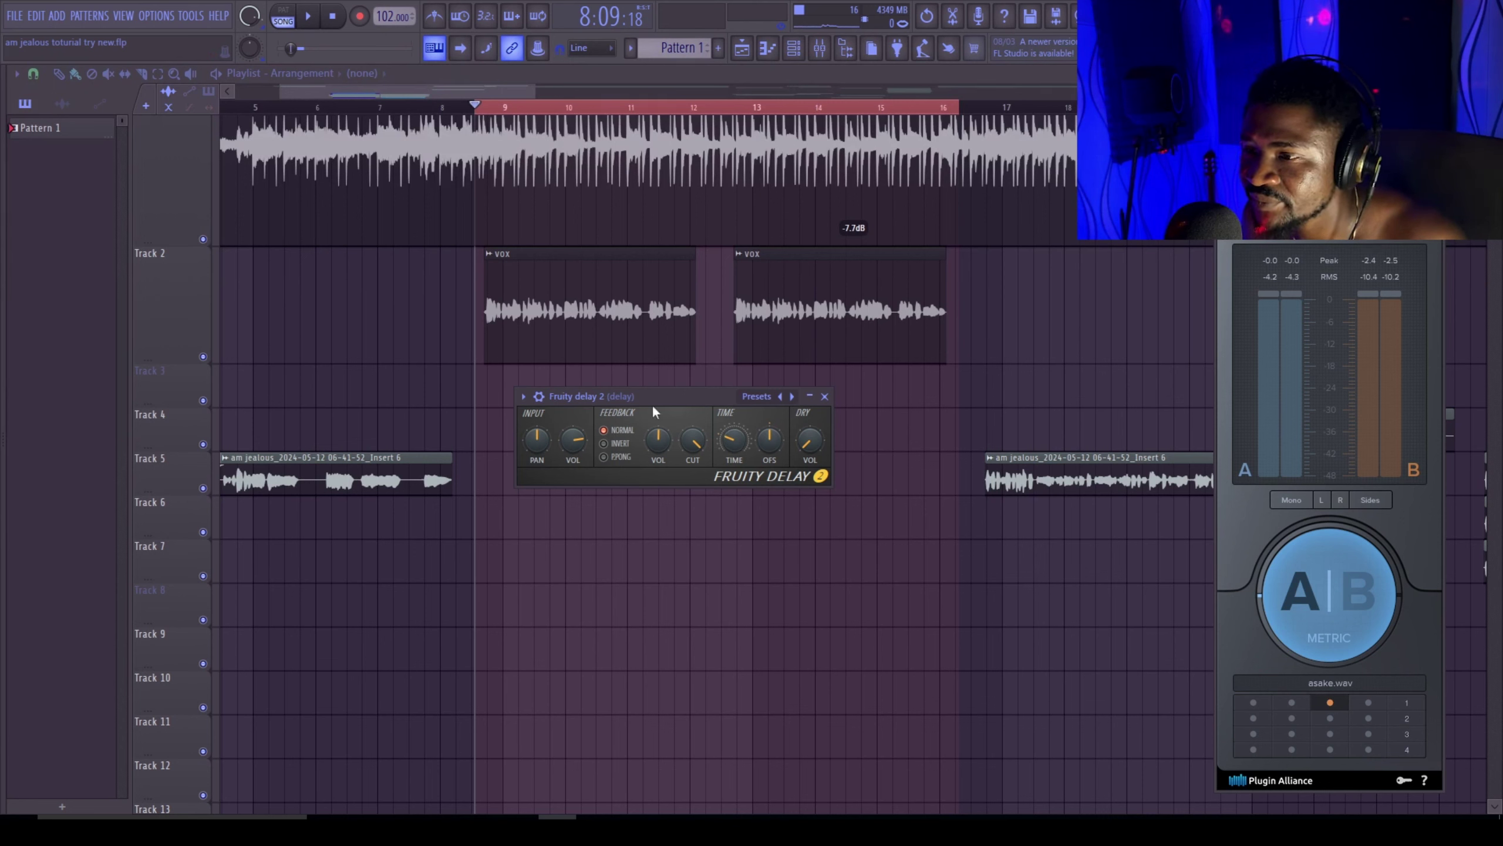
Step: Audition the delay time on the vox loop and lower Fruity Delay 2's feedback level below 34%
{"action": "key", "text": "space"}
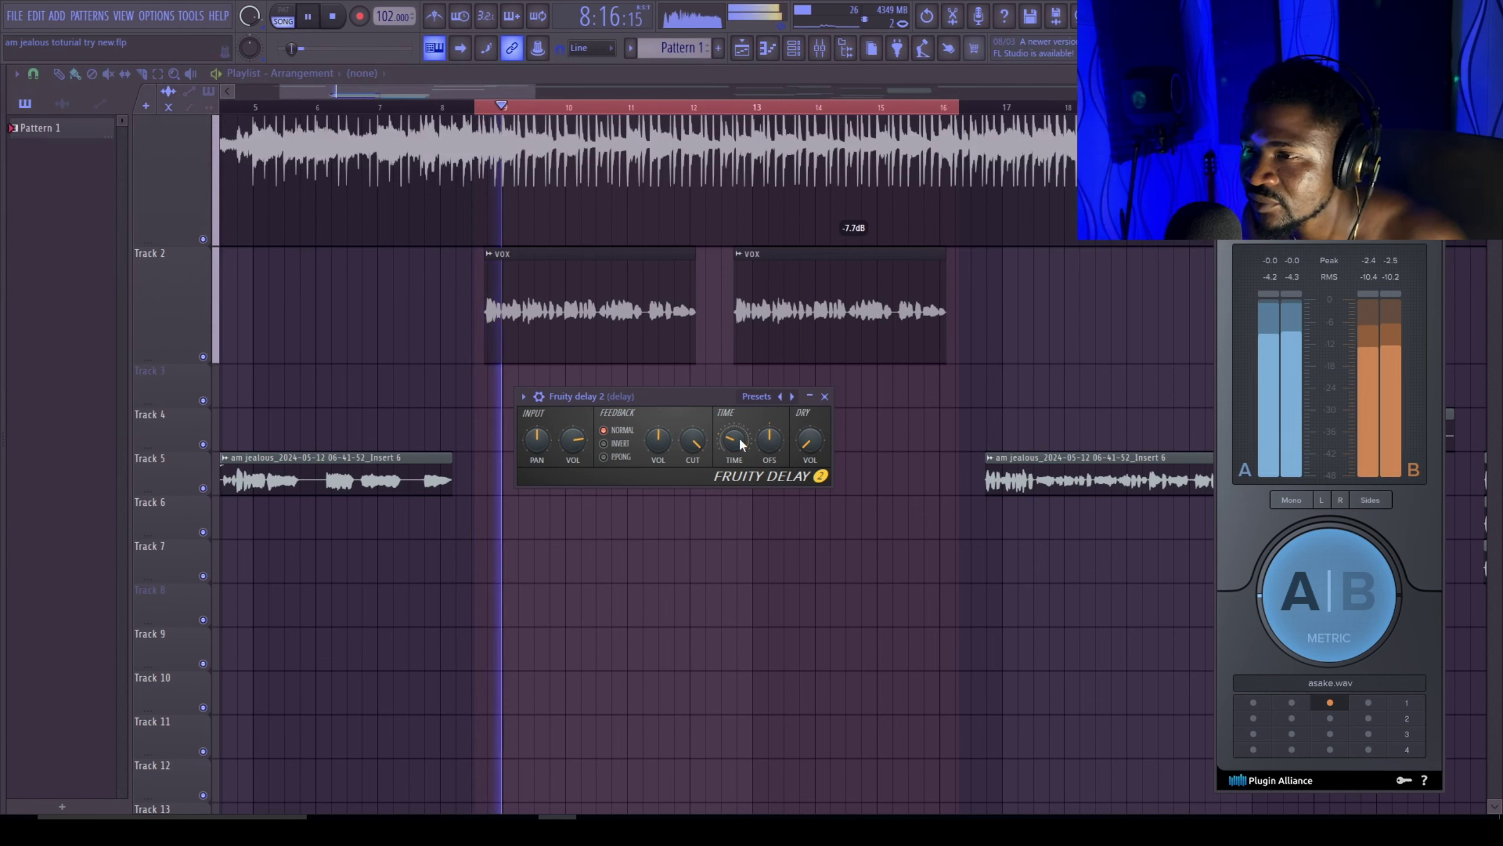
{"action": "key", "text": "space"}
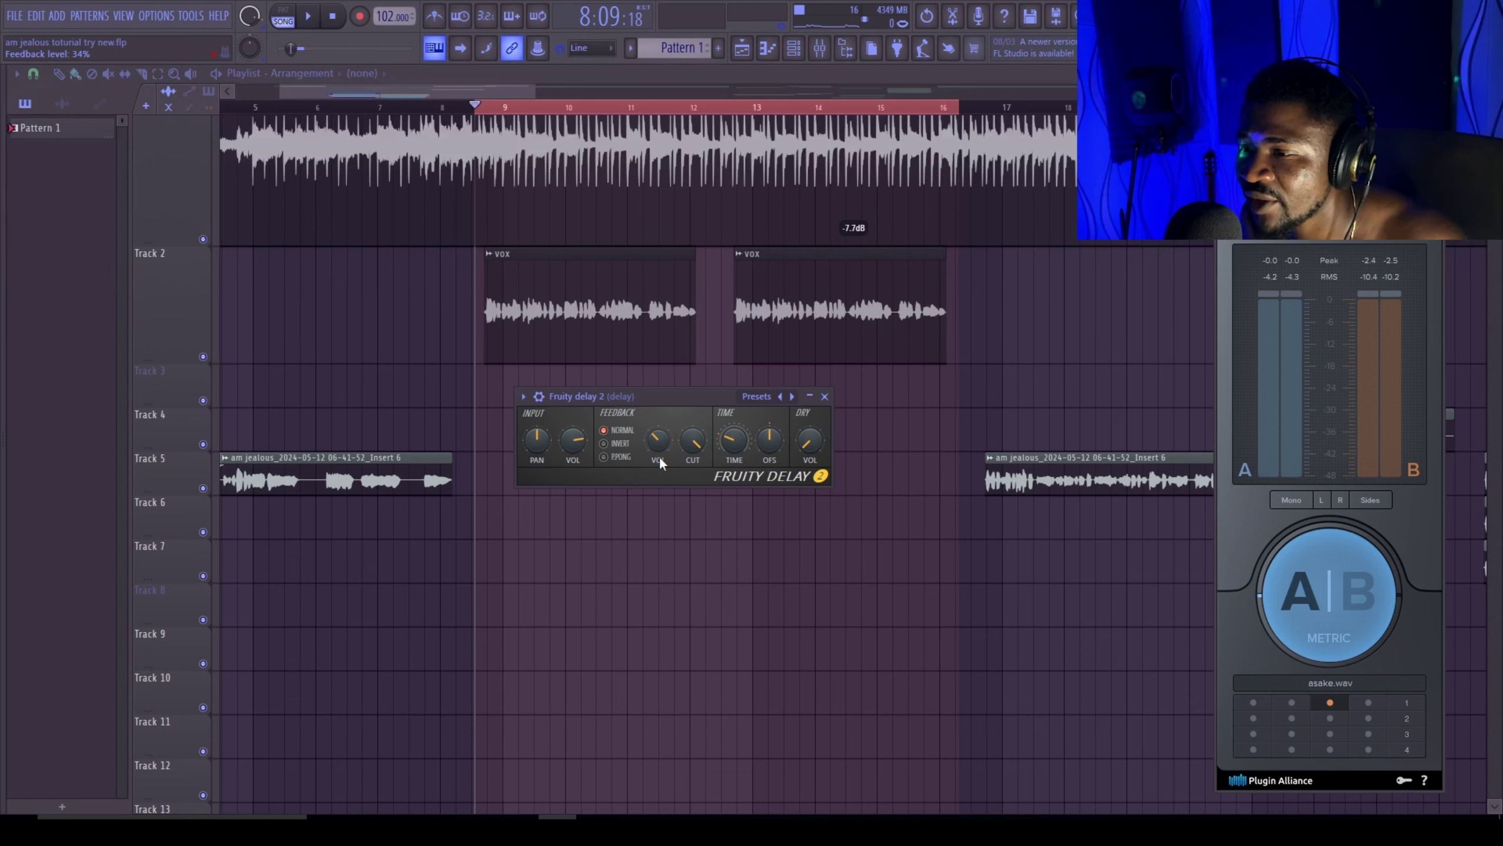
{"action": "mouse_move", "coordinate": [658, 453]}
{"action": "left_mouse_down"}
{"action": "mouse_move", "coordinate": [658, 468]}
{"action": "mouse_move", "coordinate": [656, 452]}
{"action": "left_mouse_up"}
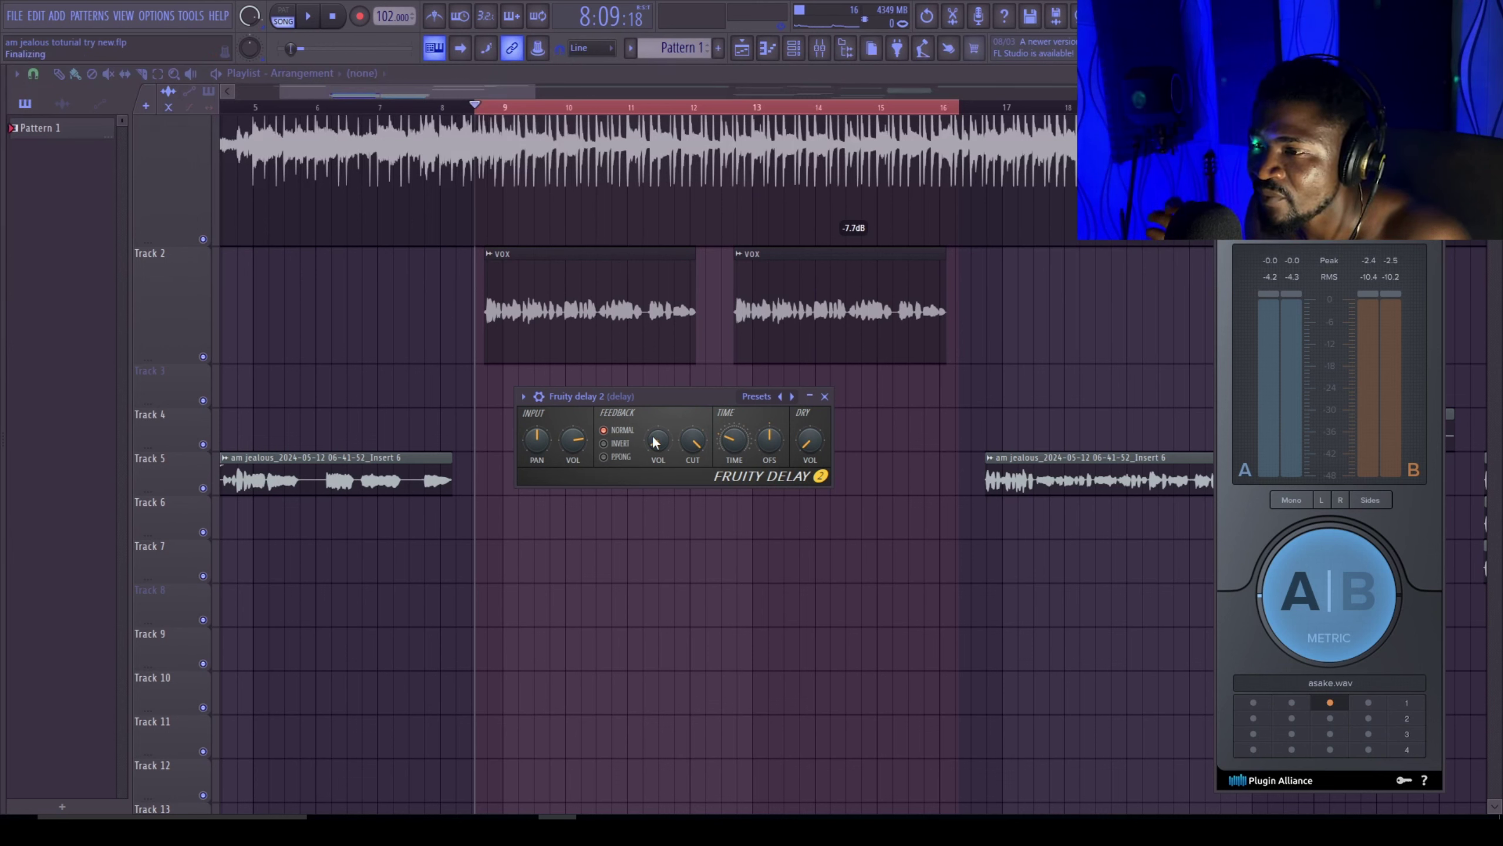
{"action": "key", "text": "space"}
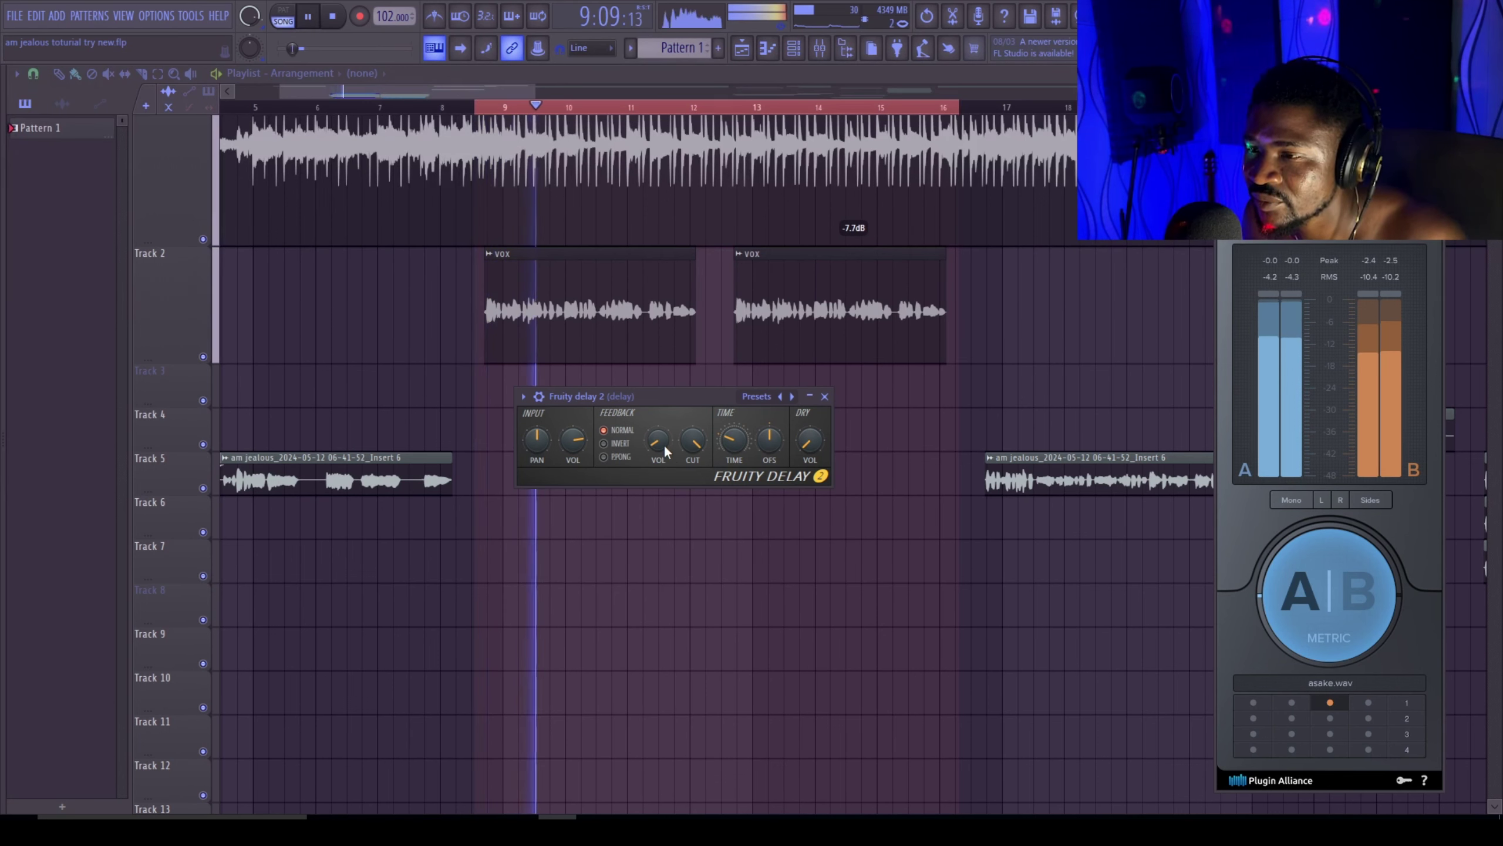
{"action": "key", "text": "space"}
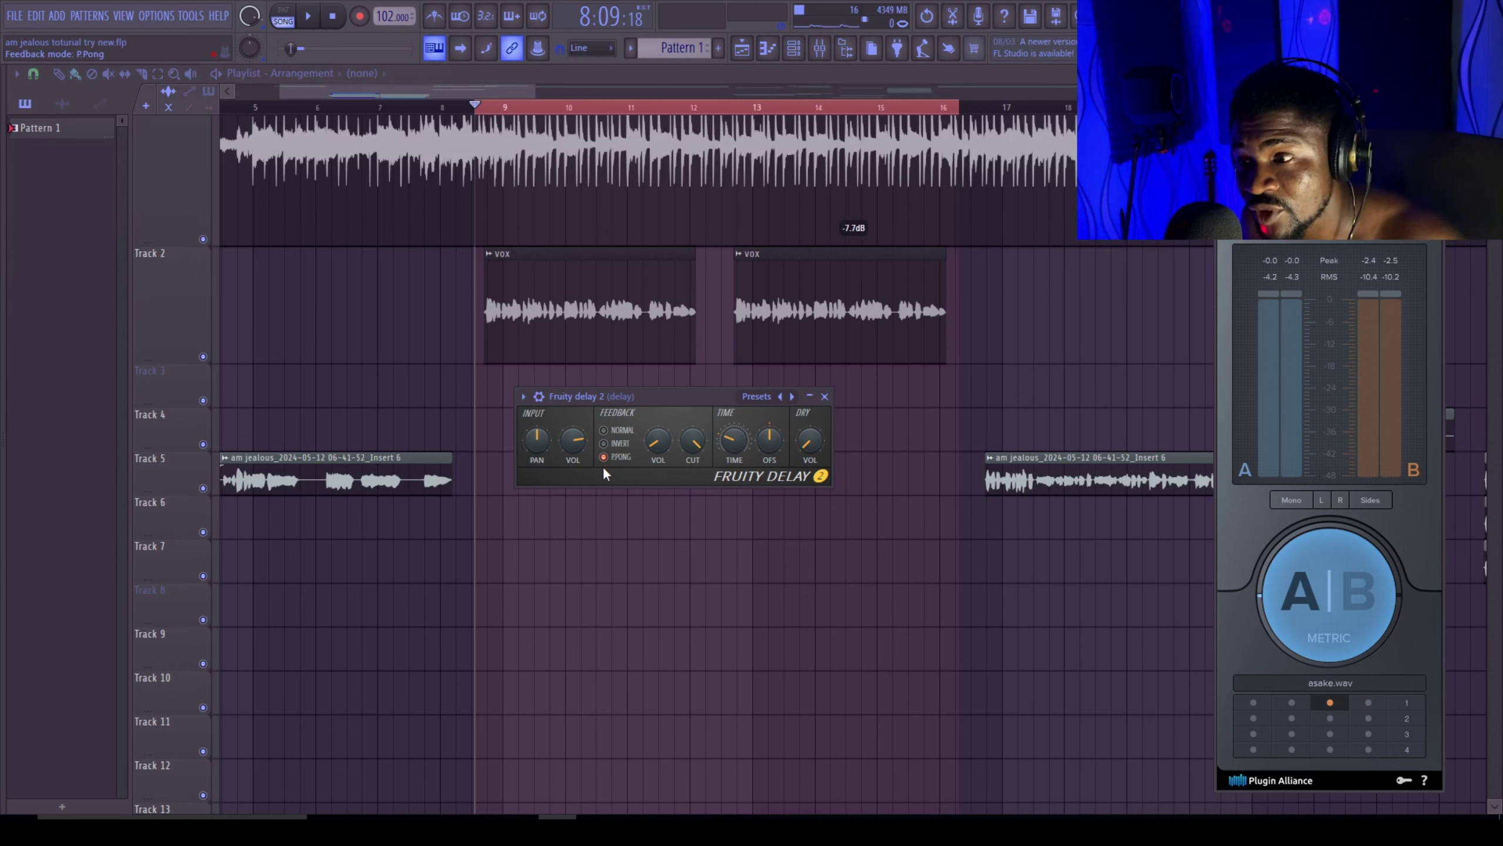
Step: Audition the delay in ping-pong feedback mode and with its input panning at 19%
{"action": "key", "text": "space"}
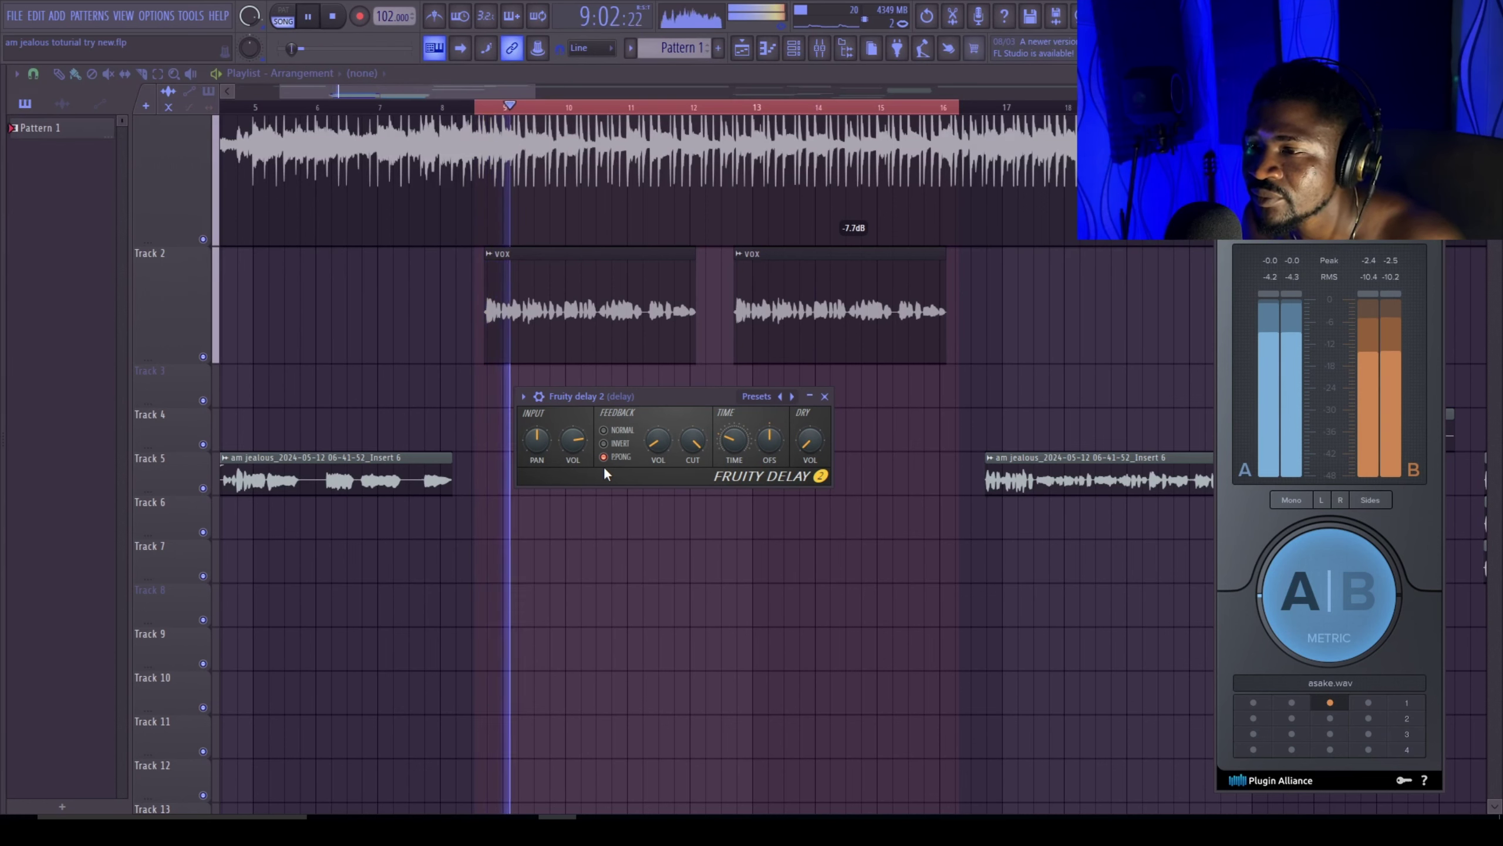
{"action": "key", "text": "space"}
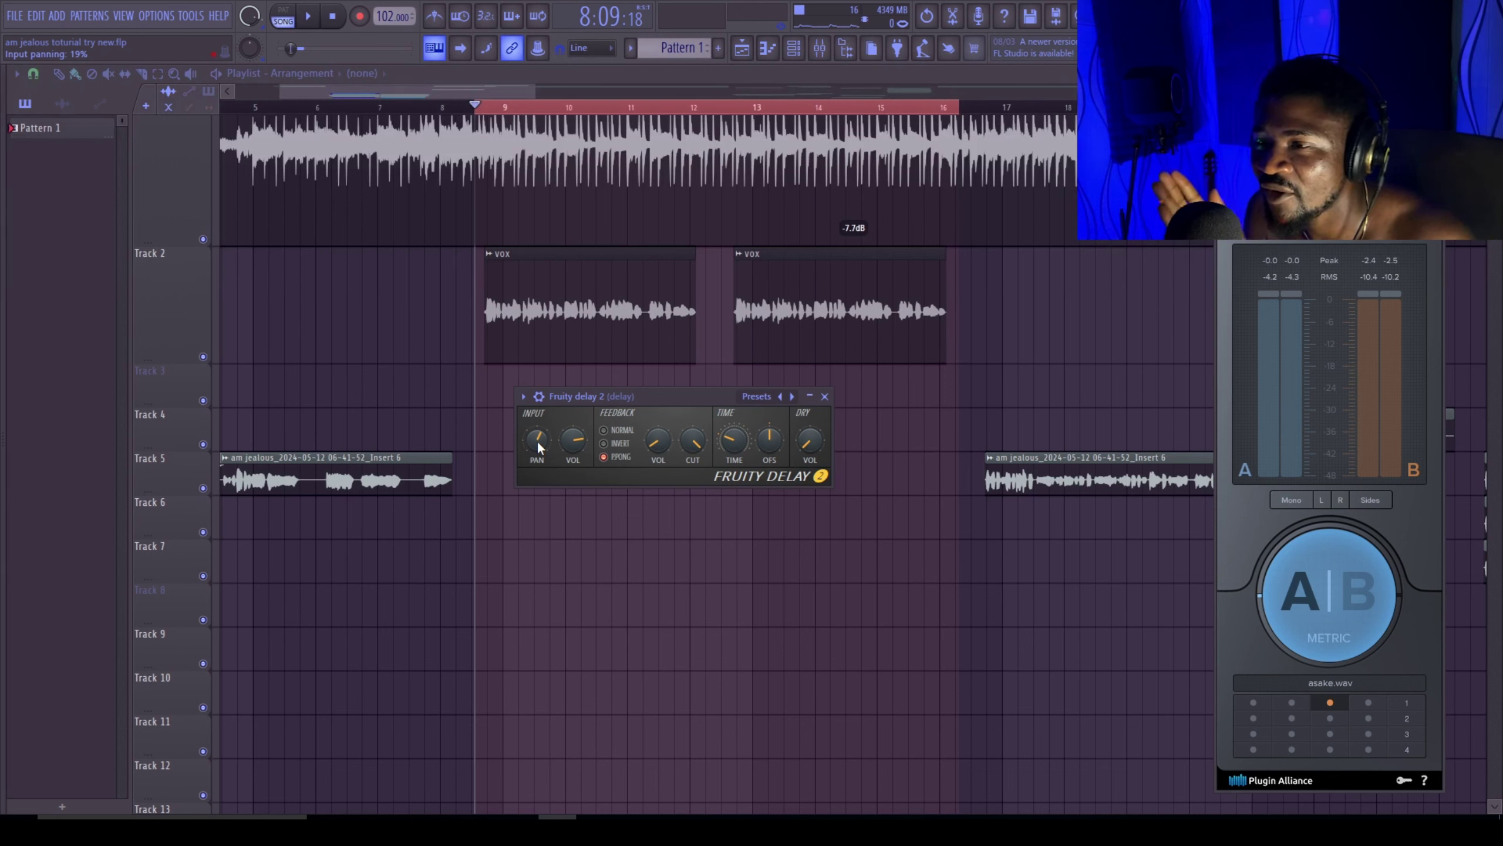
{"action": "key", "text": "space"}
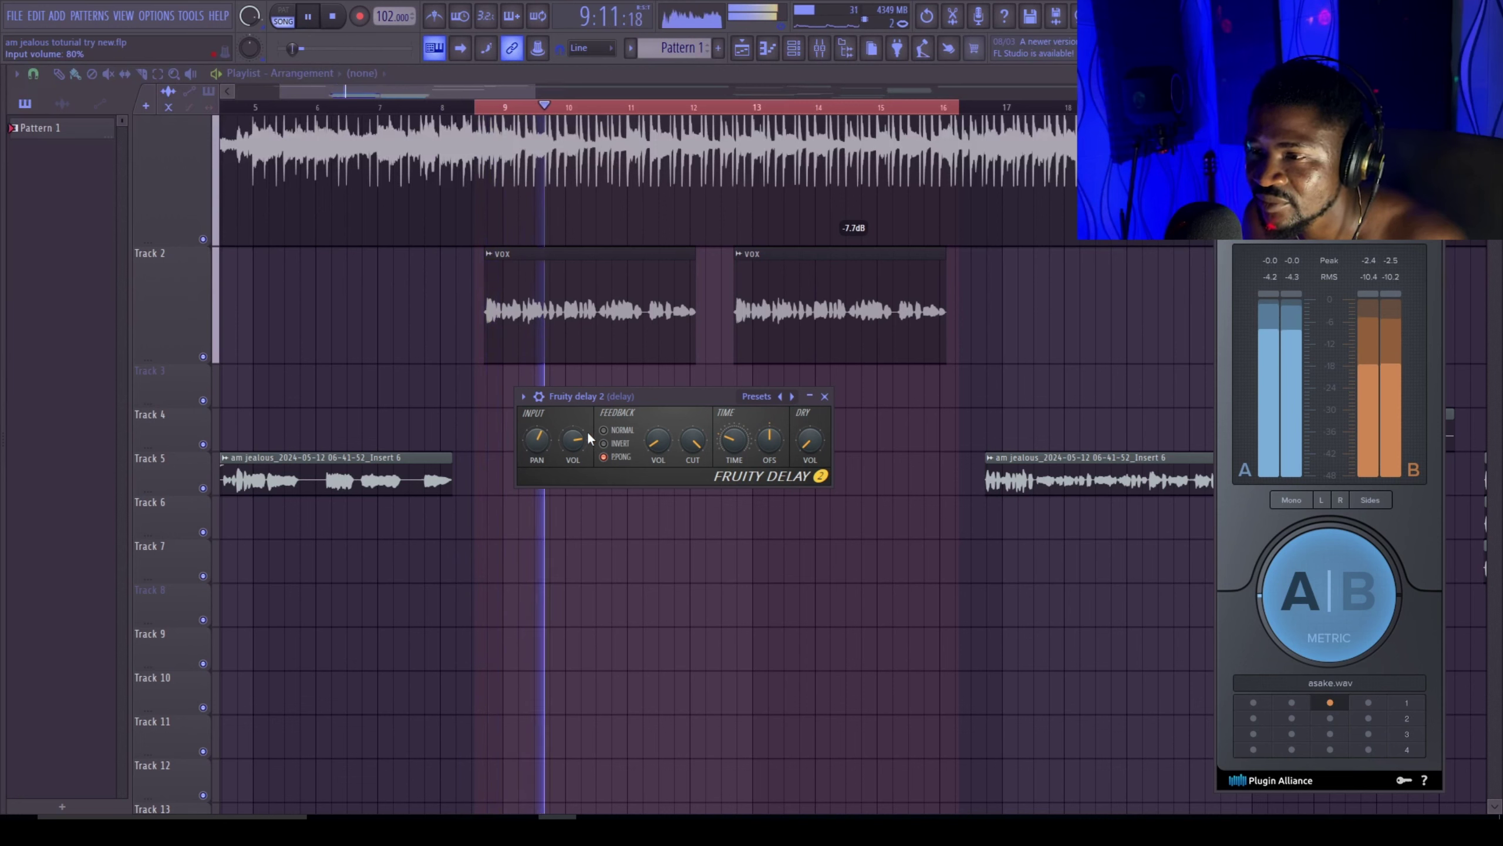
{"action": "key", "text": "space"}
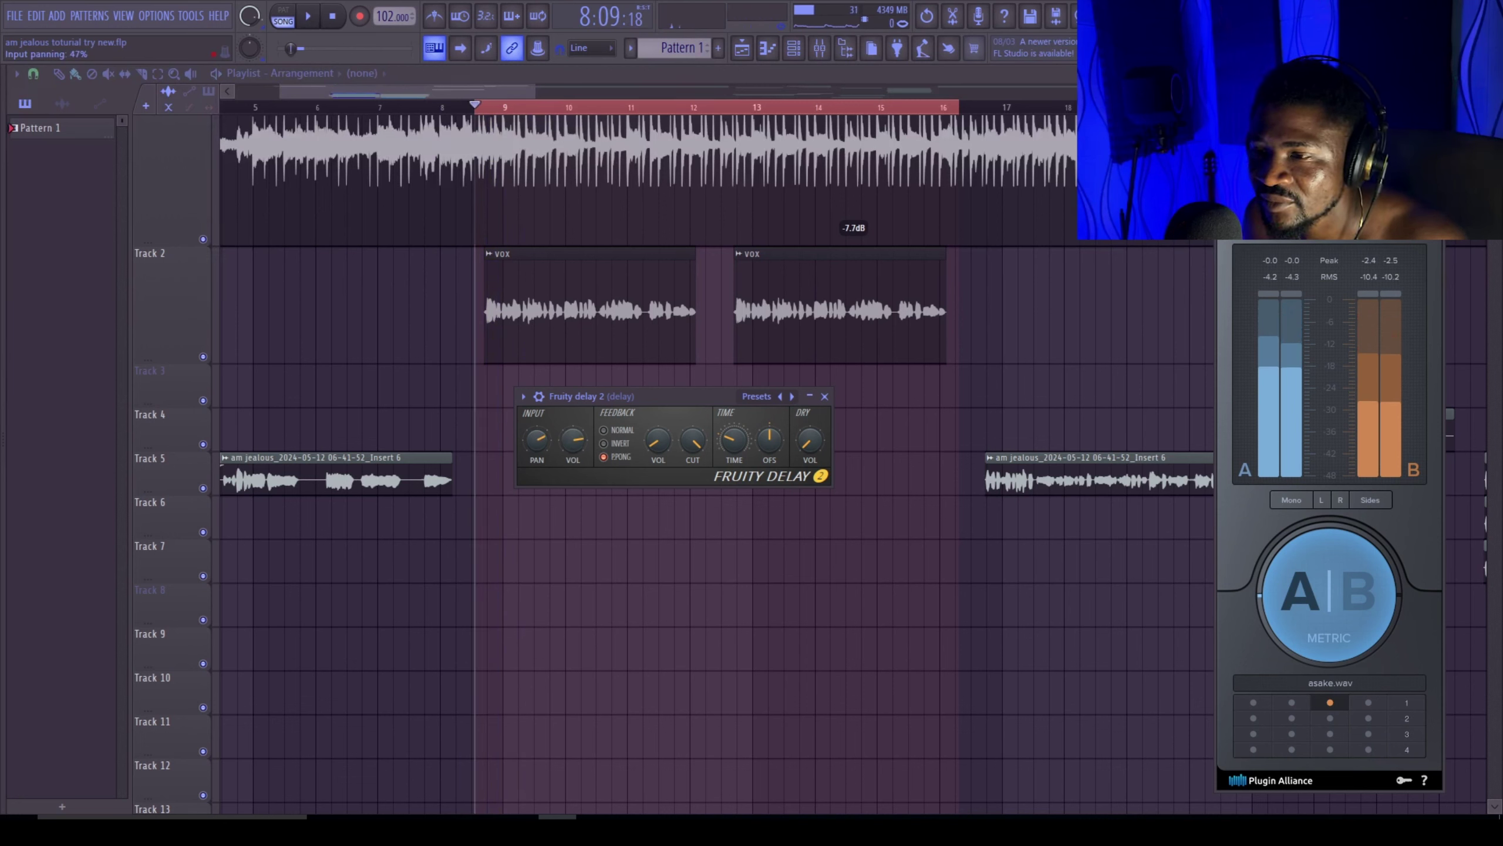
Step: Audition the ping-pong delay with its input panning at 47% and at 100%
{"action": "key", "text": "space"}
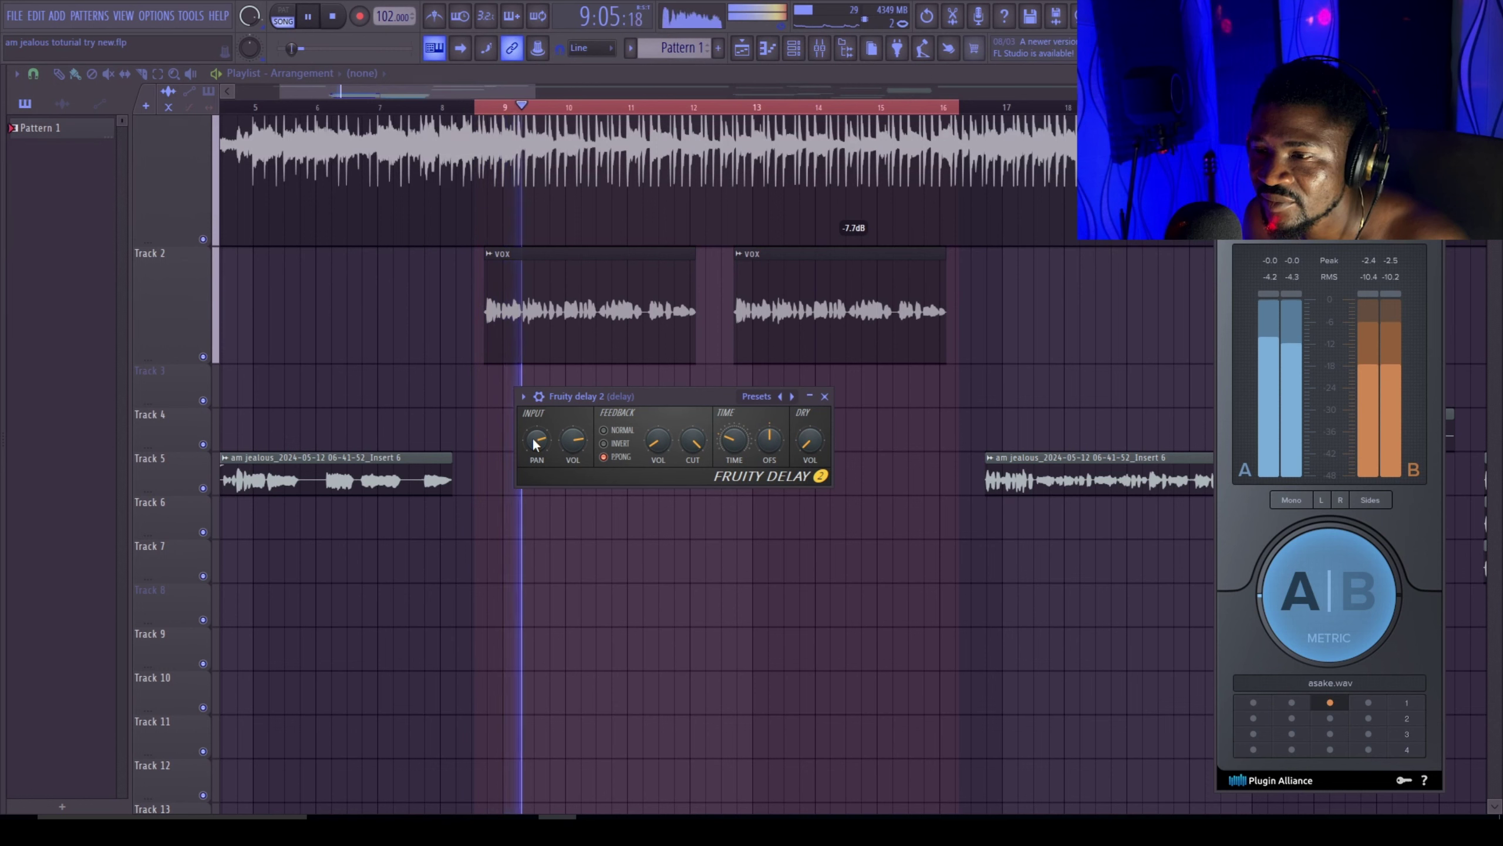
{"action": "key", "text": "space"}
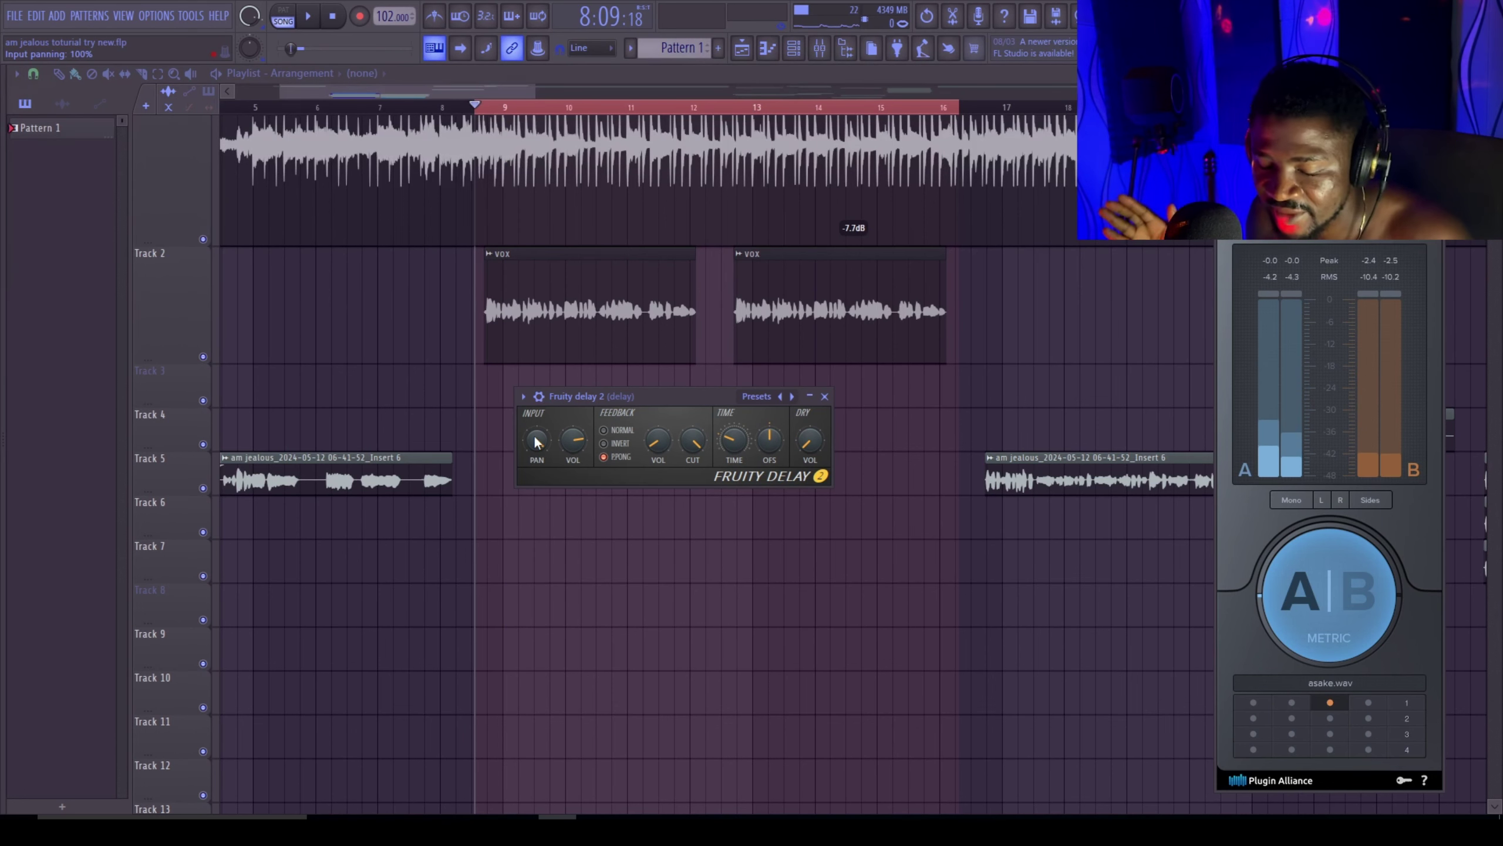
{"action": "key", "text": "space"}
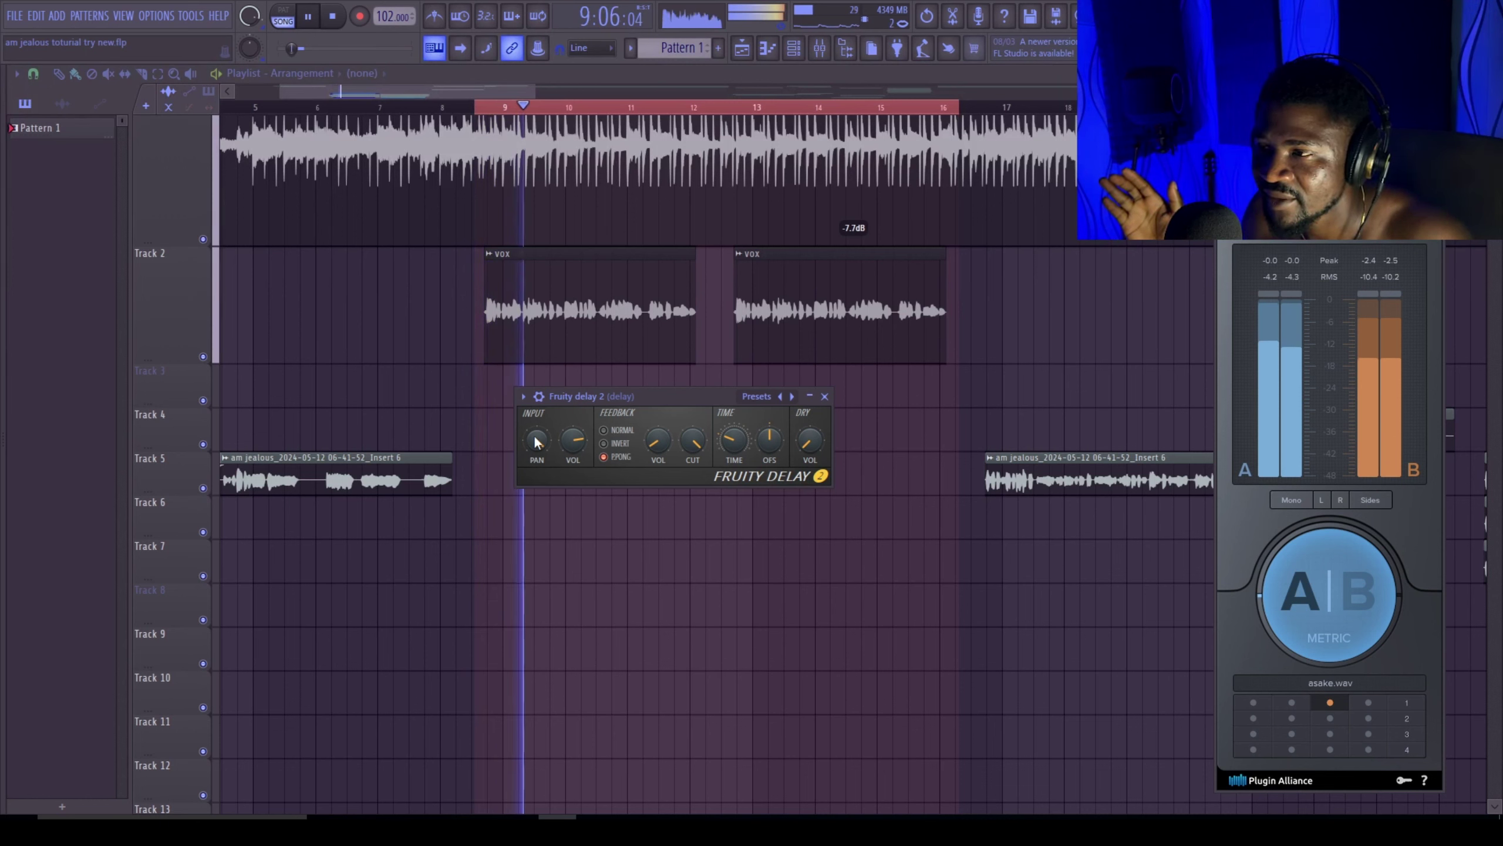
{"action": "key", "text": "space"}
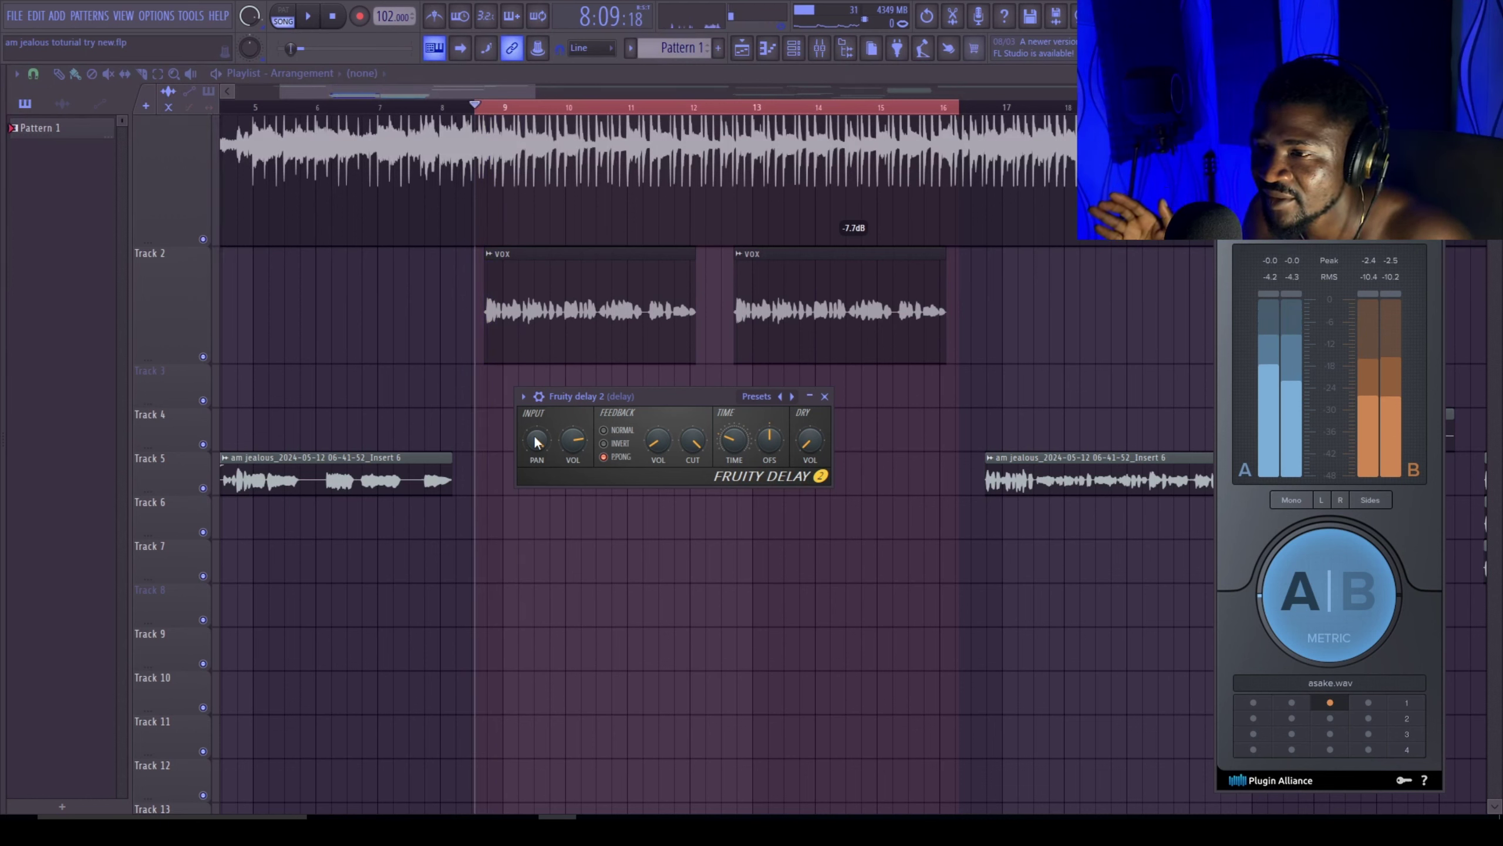
Step: Reduce the delay's input panning to about 20% while auditioning the loop
{"action": "left_click_drag", "start_coordinate": [537, 442], "coordinate": [536, 427]}
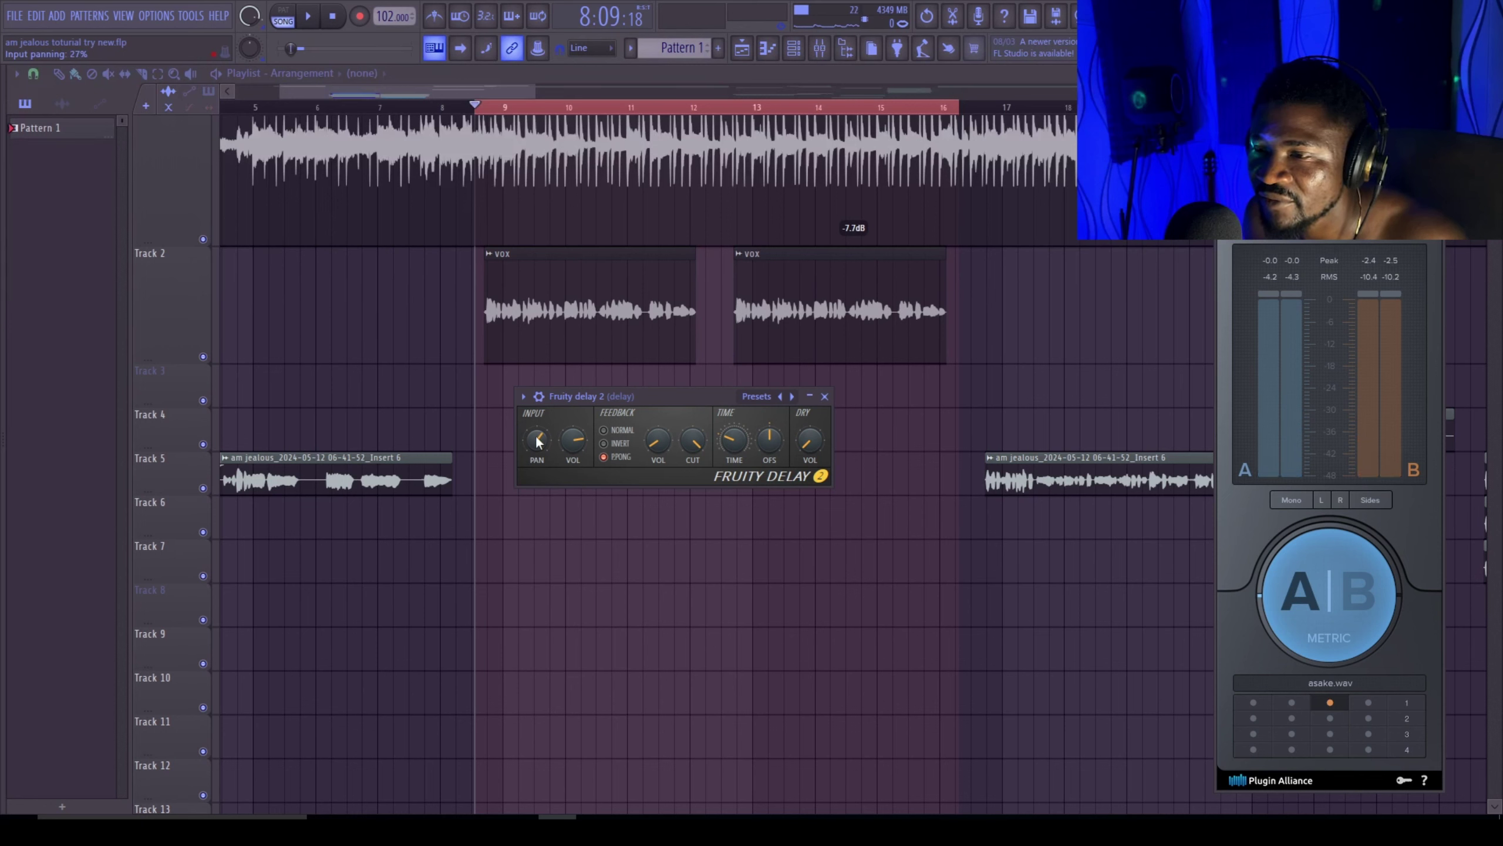
{"action": "key", "text": "space"}
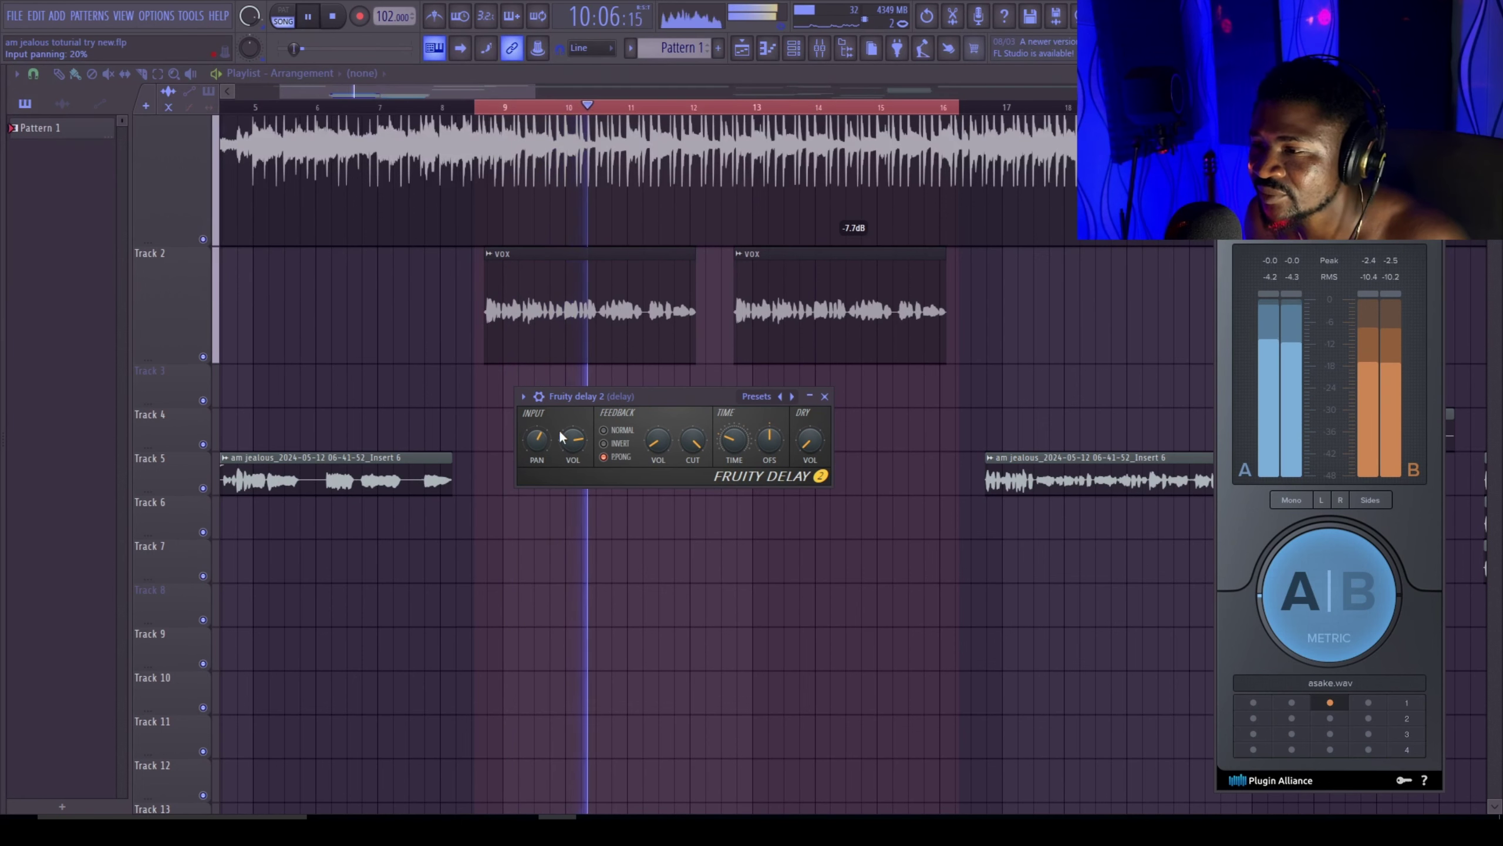
{"action": "key", "text": "space"}
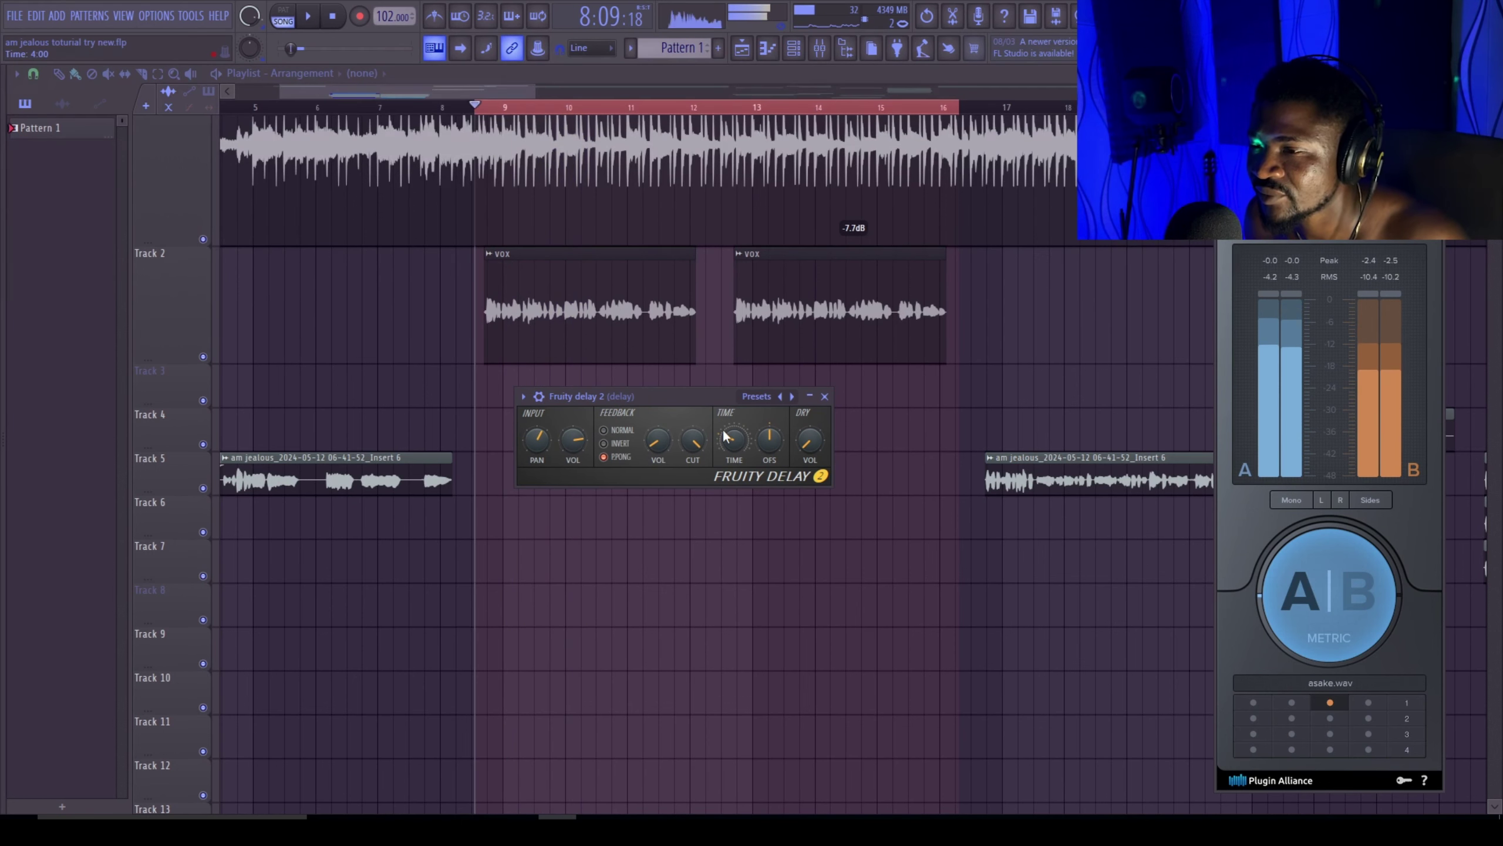
Step: Lower the delay channel's mixer volume to about -11.4 dB, audition it, and raise the fader partway back up
{"action": "key", "text": "F9"}
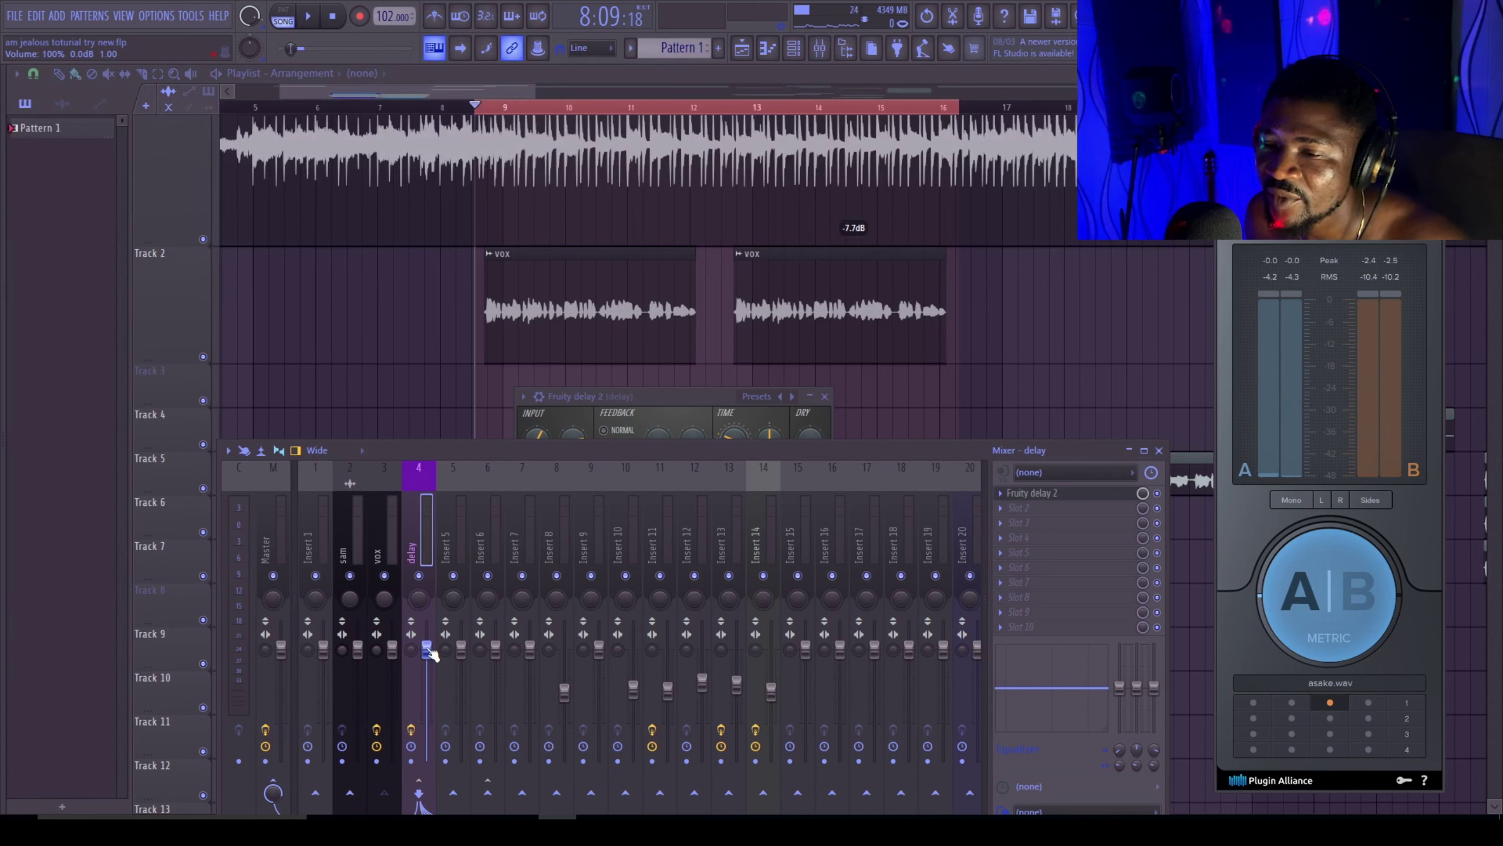
{"action": "left_click_drag", "start_coordinate": [427, 649], "coordinate": [427, 695]}
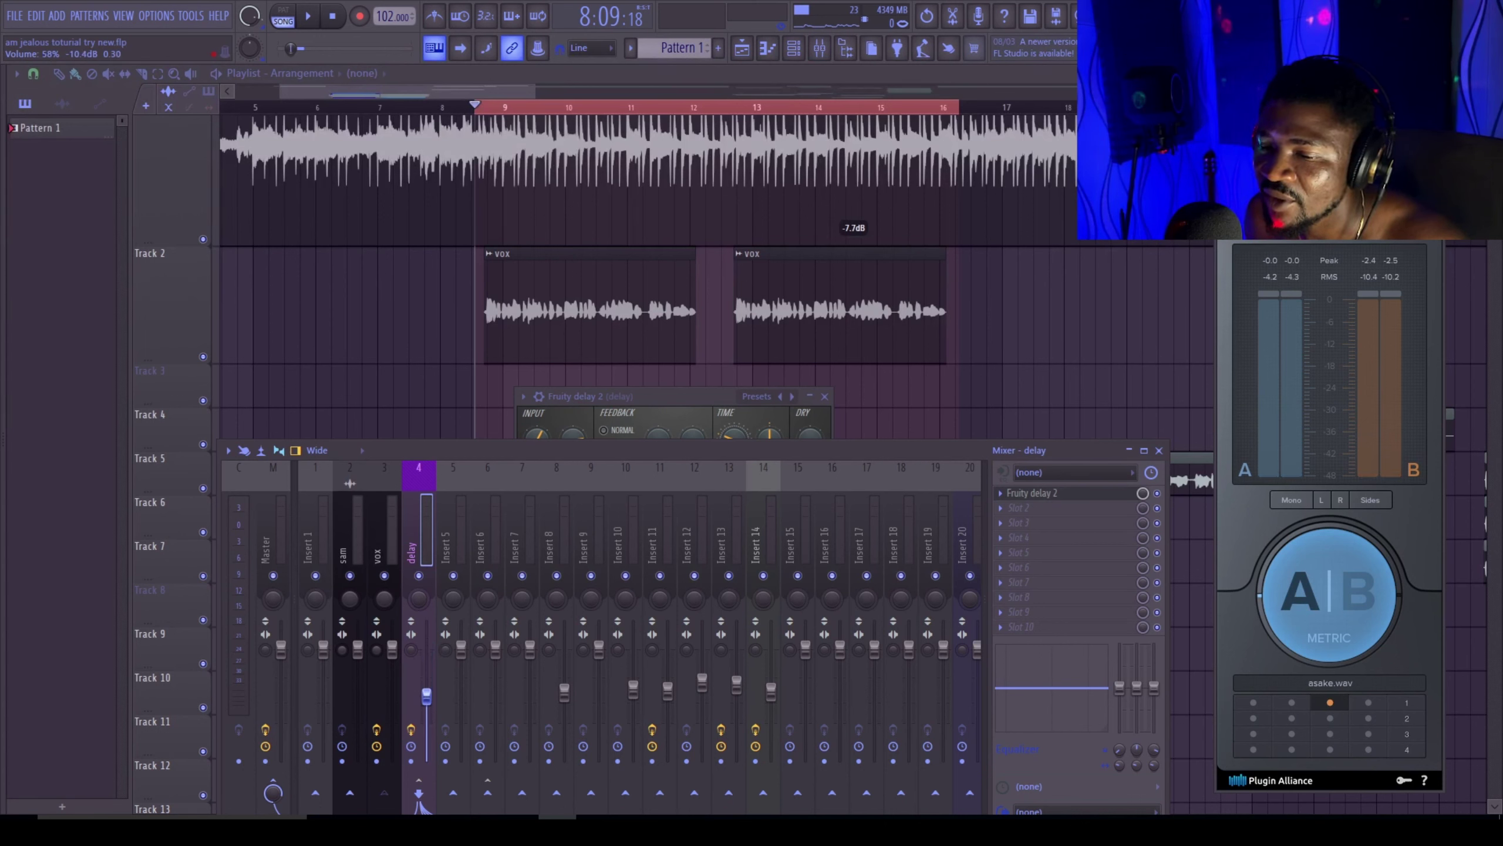
{"action": "key", "text": "space"}
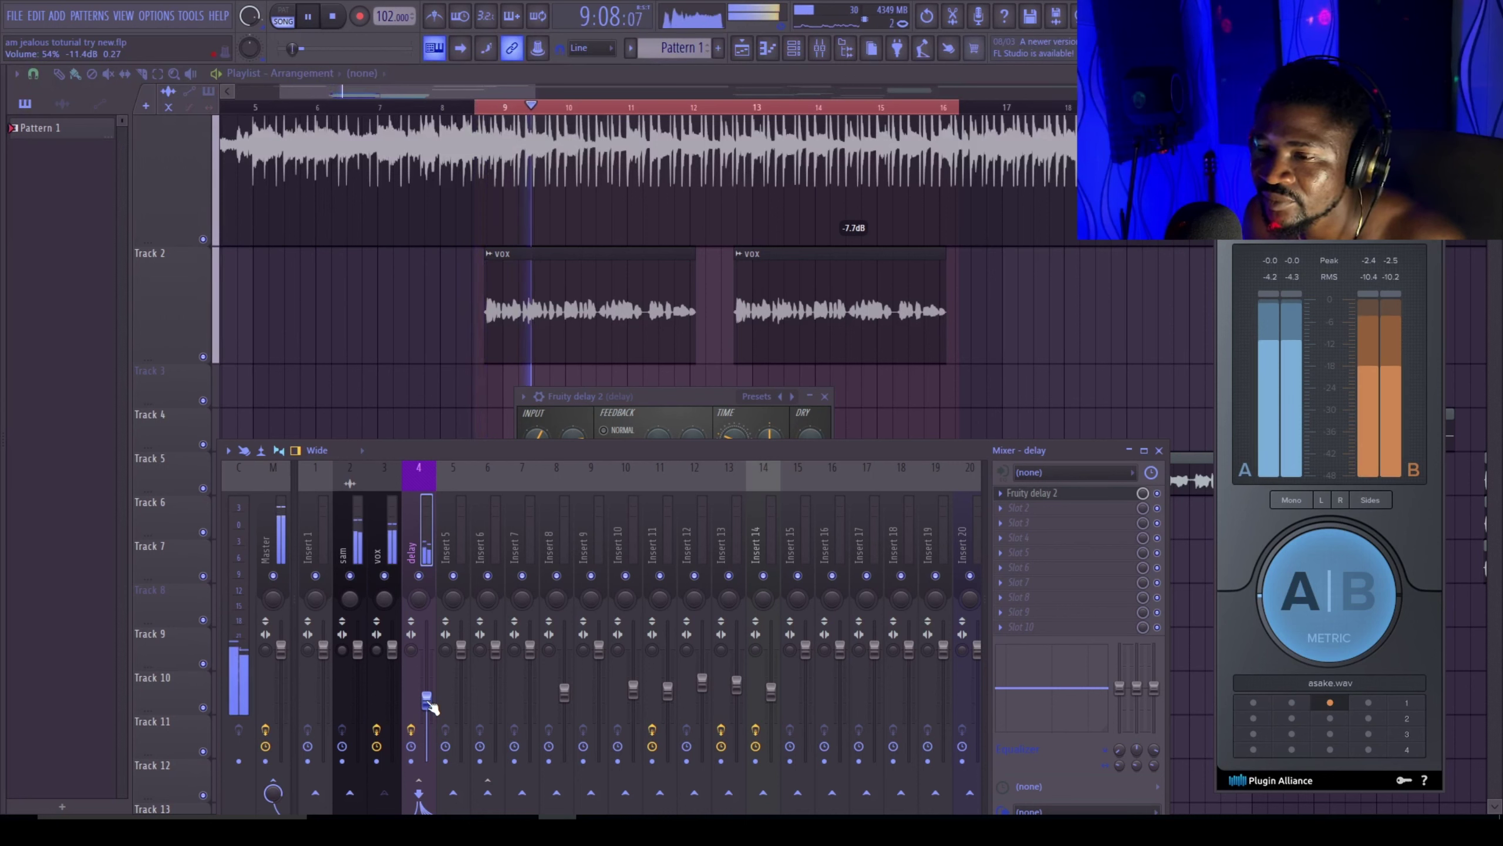
{"action": "key", "text": "space"}
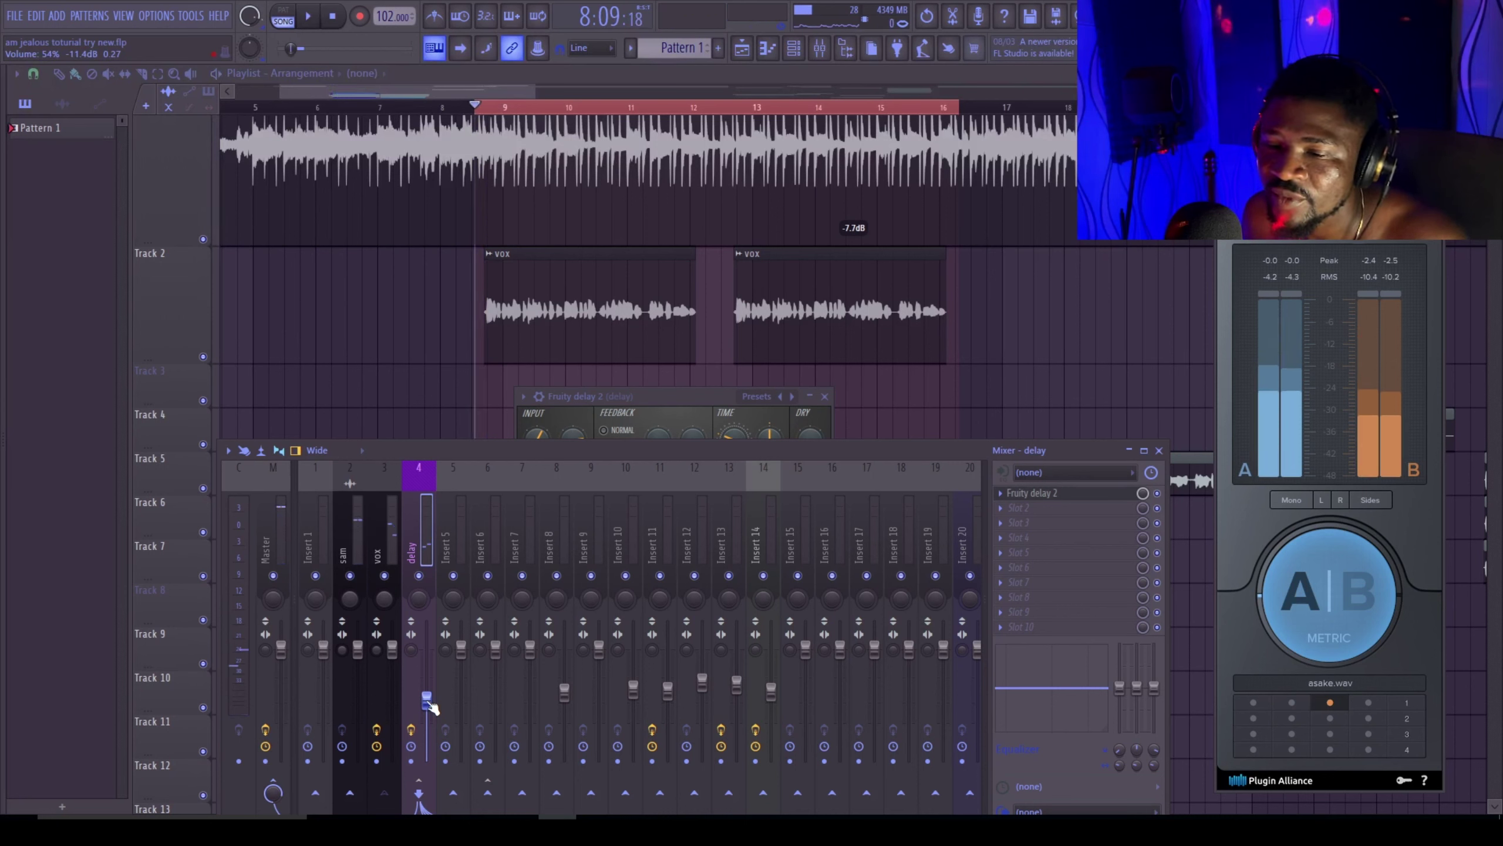
{"action": "left_click_drag", "start_coordinate": [430, 700], "coordinate": [428, 673]}
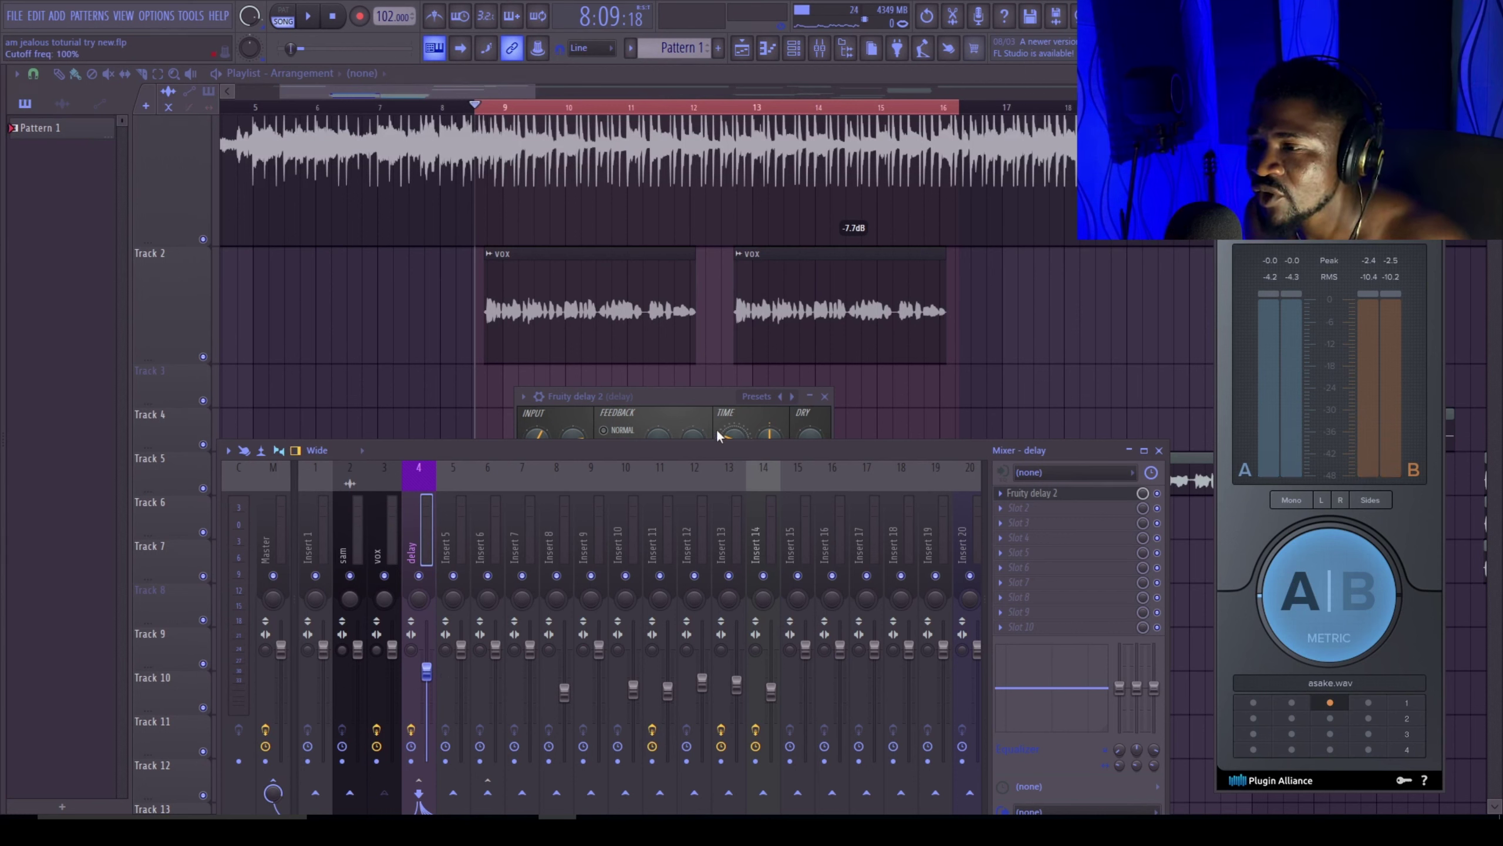
Step: Move the Fruity Delay 2 window clear of the mixer, set its cutoff frequency to 71%, and audition the loop
{"action": "left_click_drag", "start_coordinate": [685, 394], "coordinate": [694, 337]}
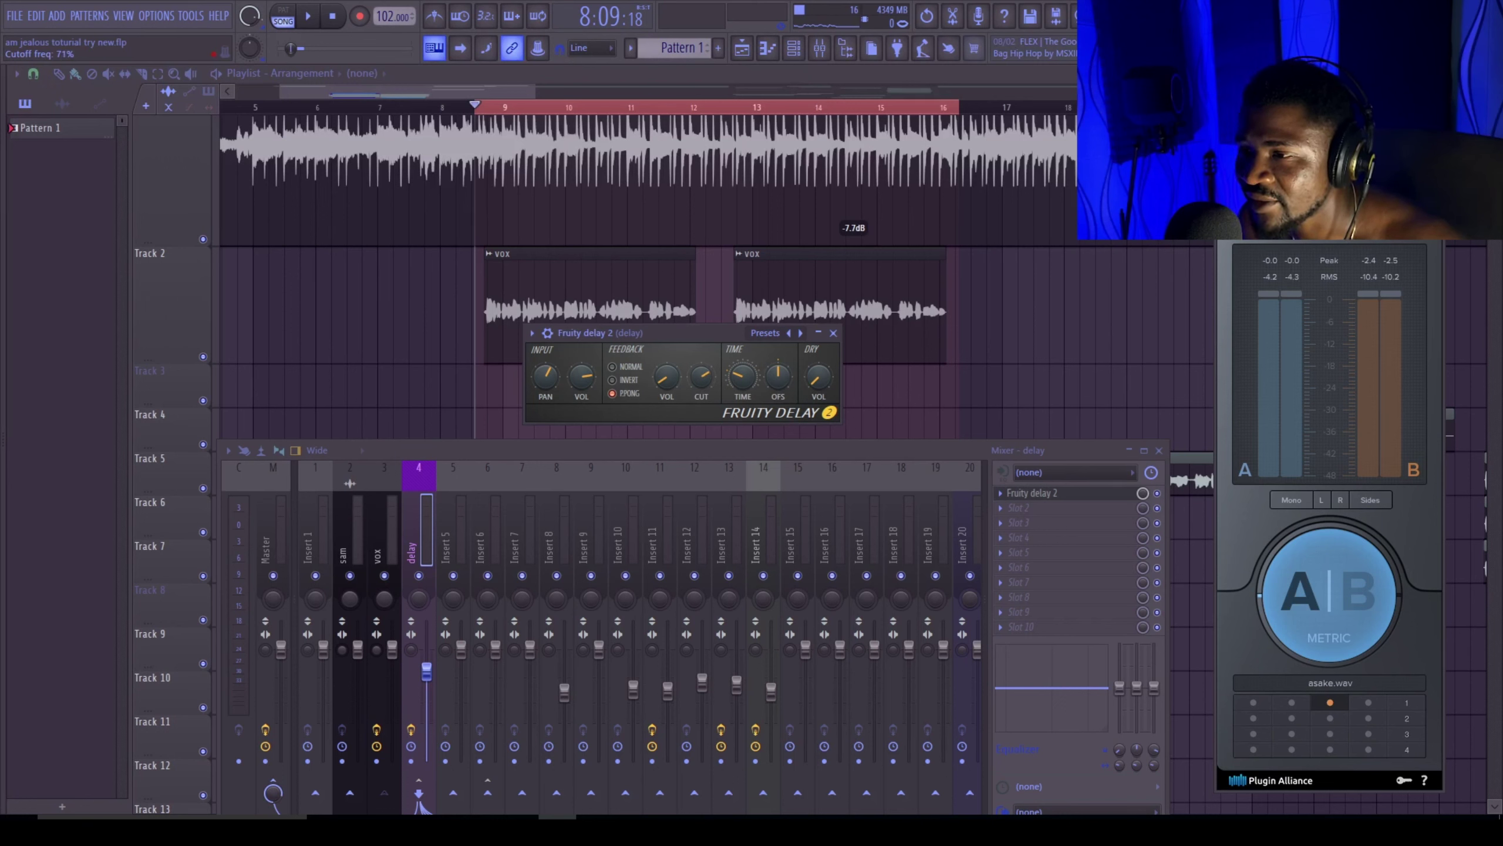
{"action": "key", "text": "space"}
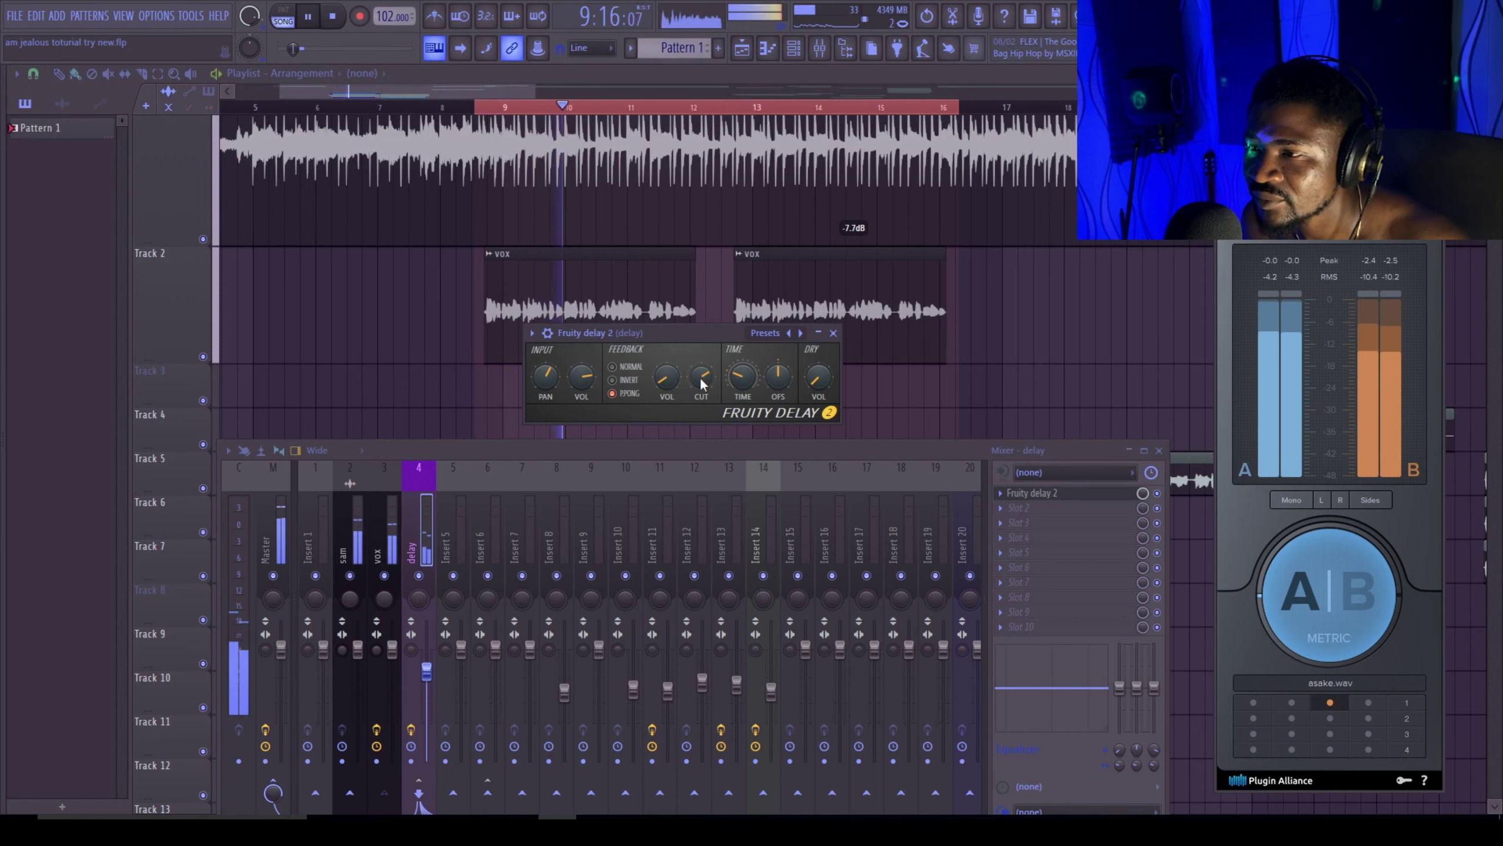
{"action": "key", "text": "space"}
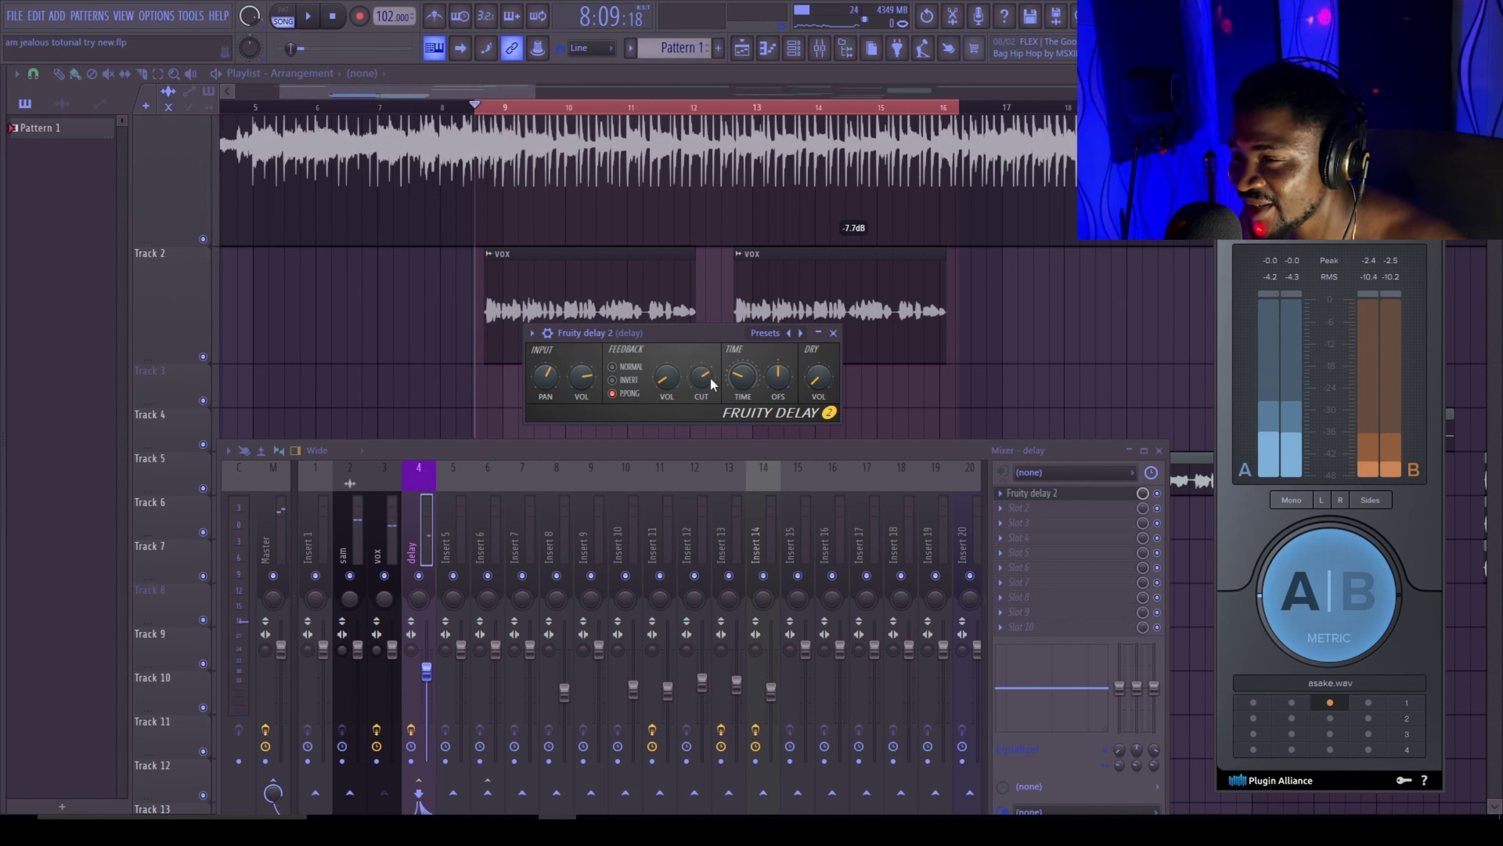
Step: Load Fruity Flanger into the second effect slot of the delay channel and audition the loop with it
{"action": "left_click", "coordinate": [1031, 514]}
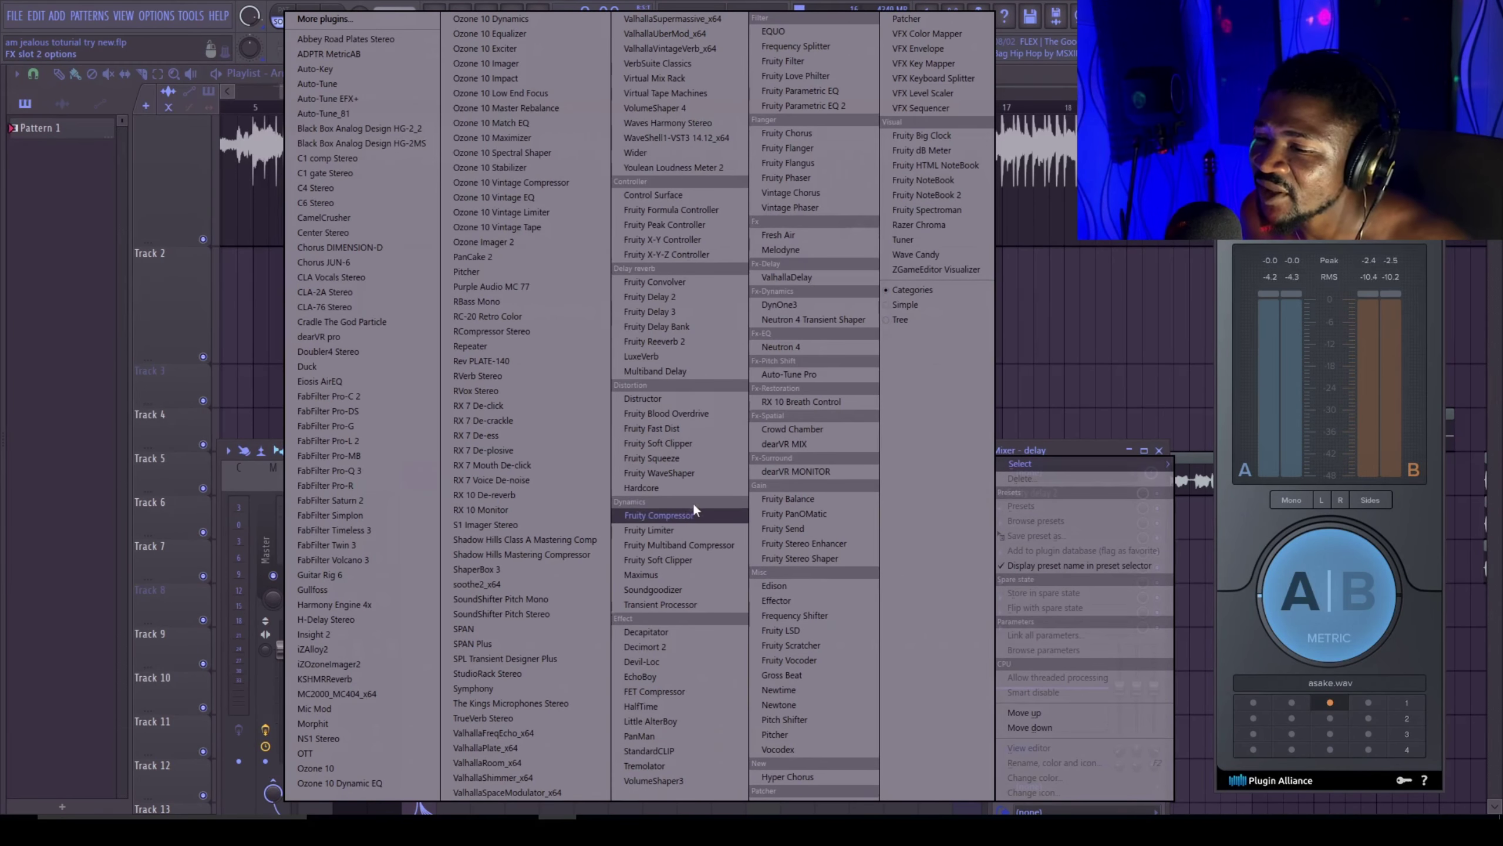
{"action": "left_click", "coordinate": [805, 147]}
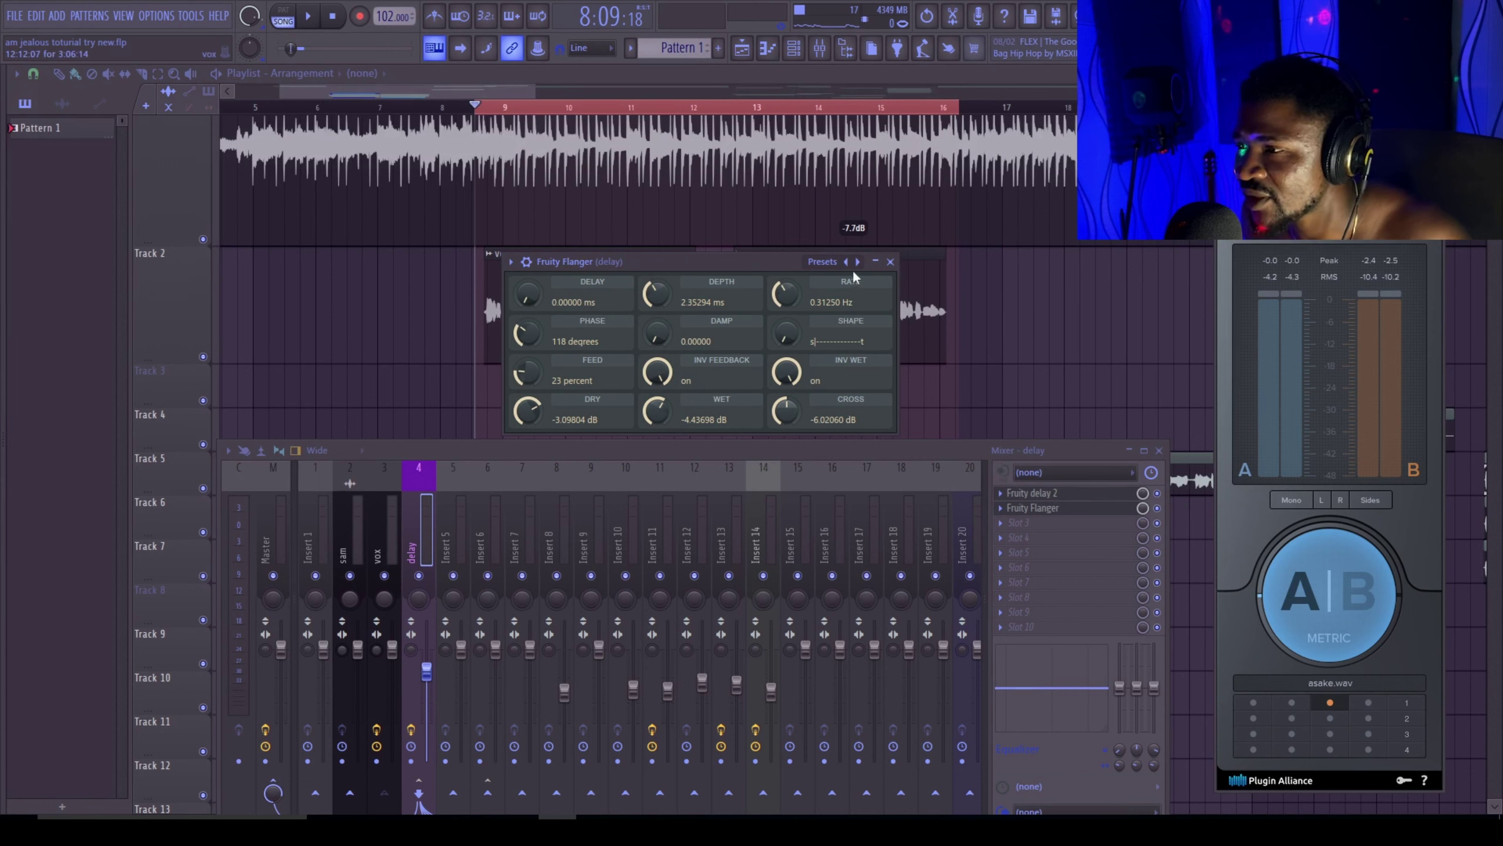
{"action": "key", "text": "space"}
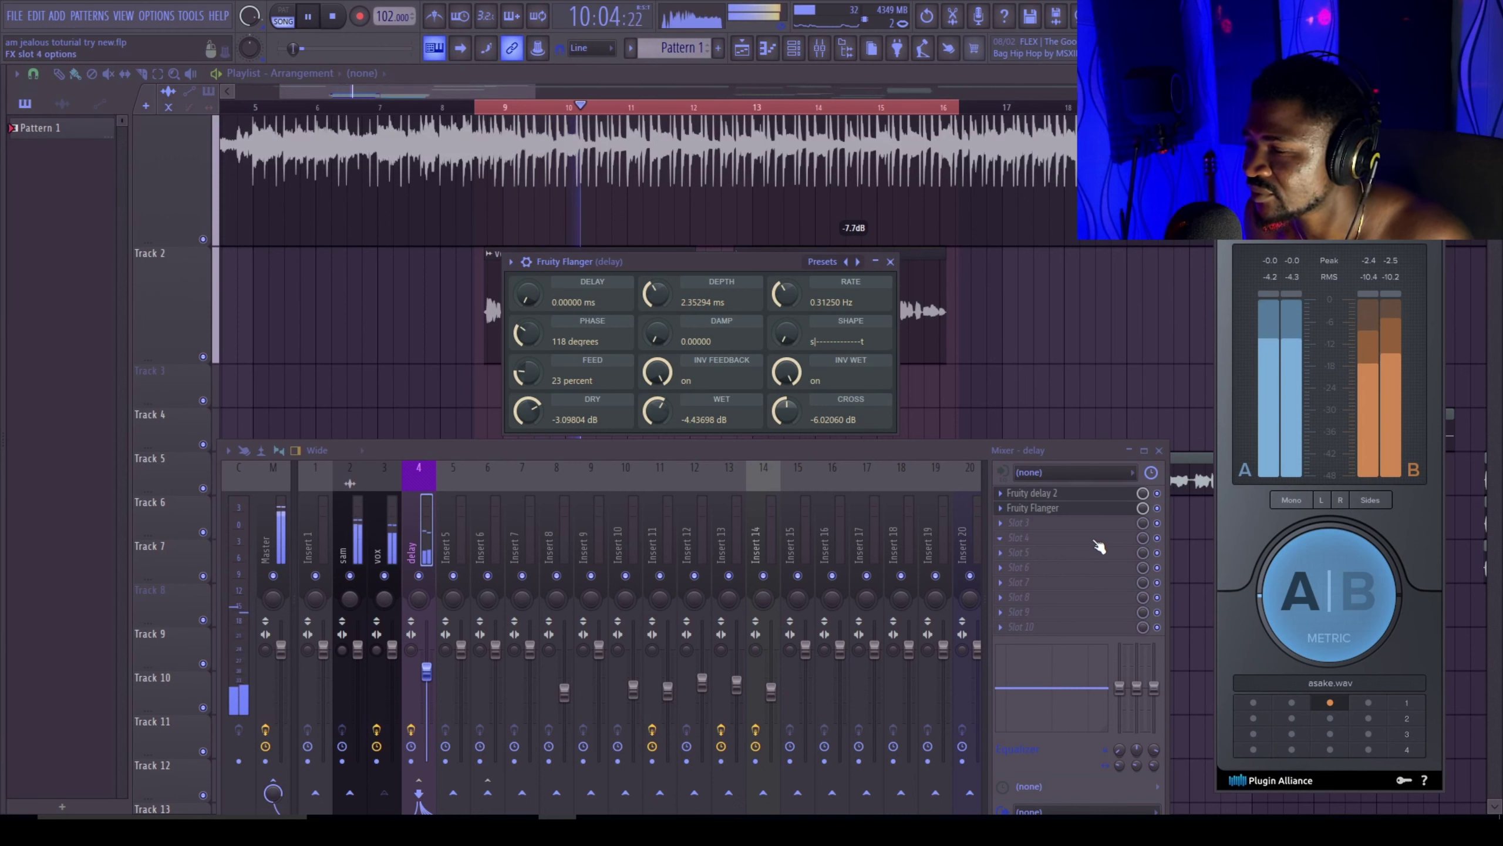
{"action": "key", "text": "space"}
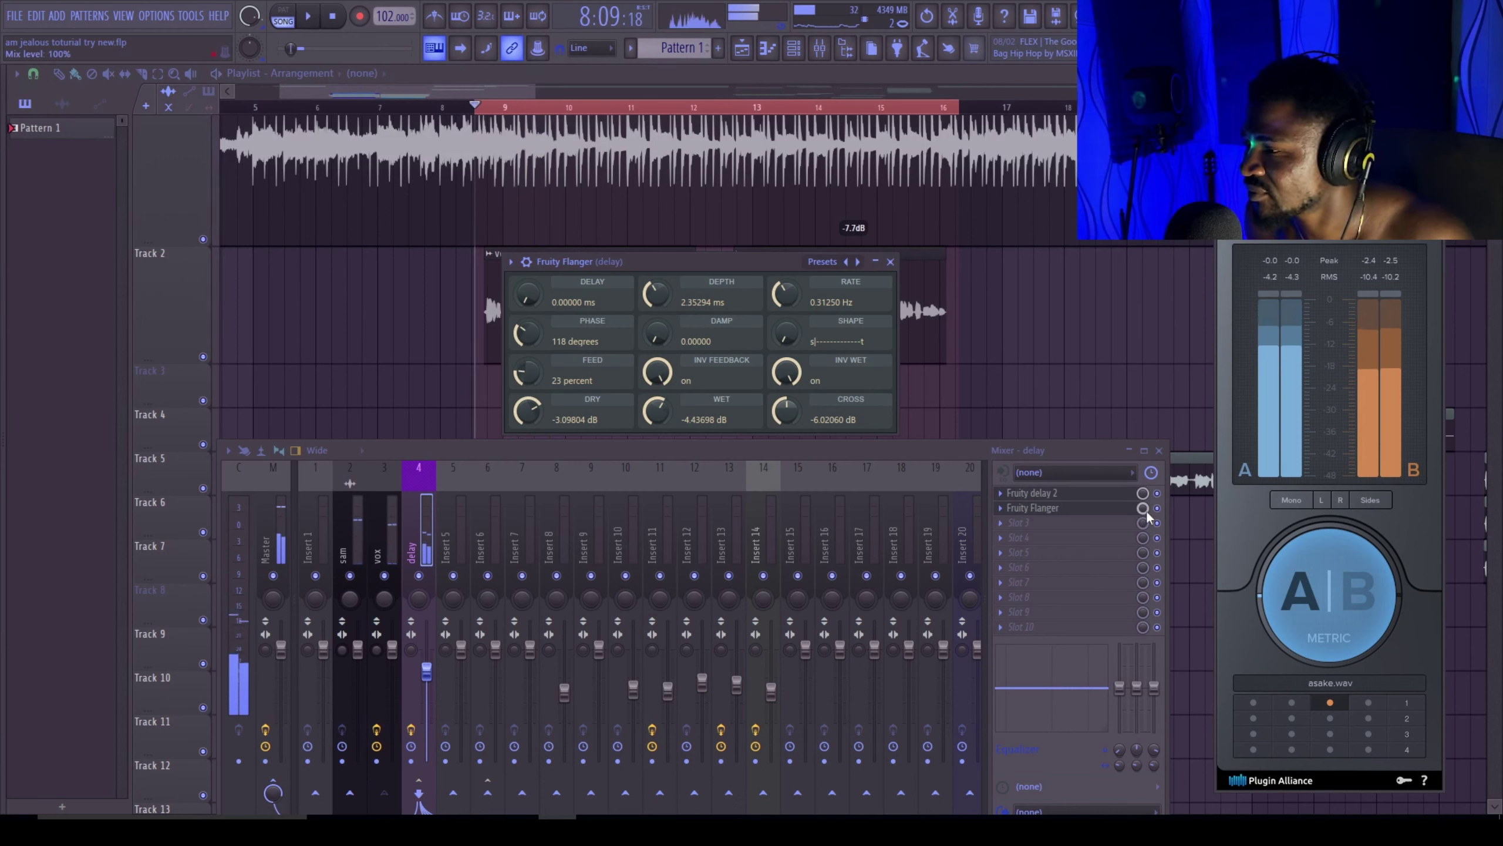
Step: Reduce the Fruity Flanger's mix level in its slot and load Fruity Parametric EQ 2 into the delay channel's third effect slot
{"action": "left_click_drag", "start_coordinate": [1142, 507], "coordinate": [1142, 533]}
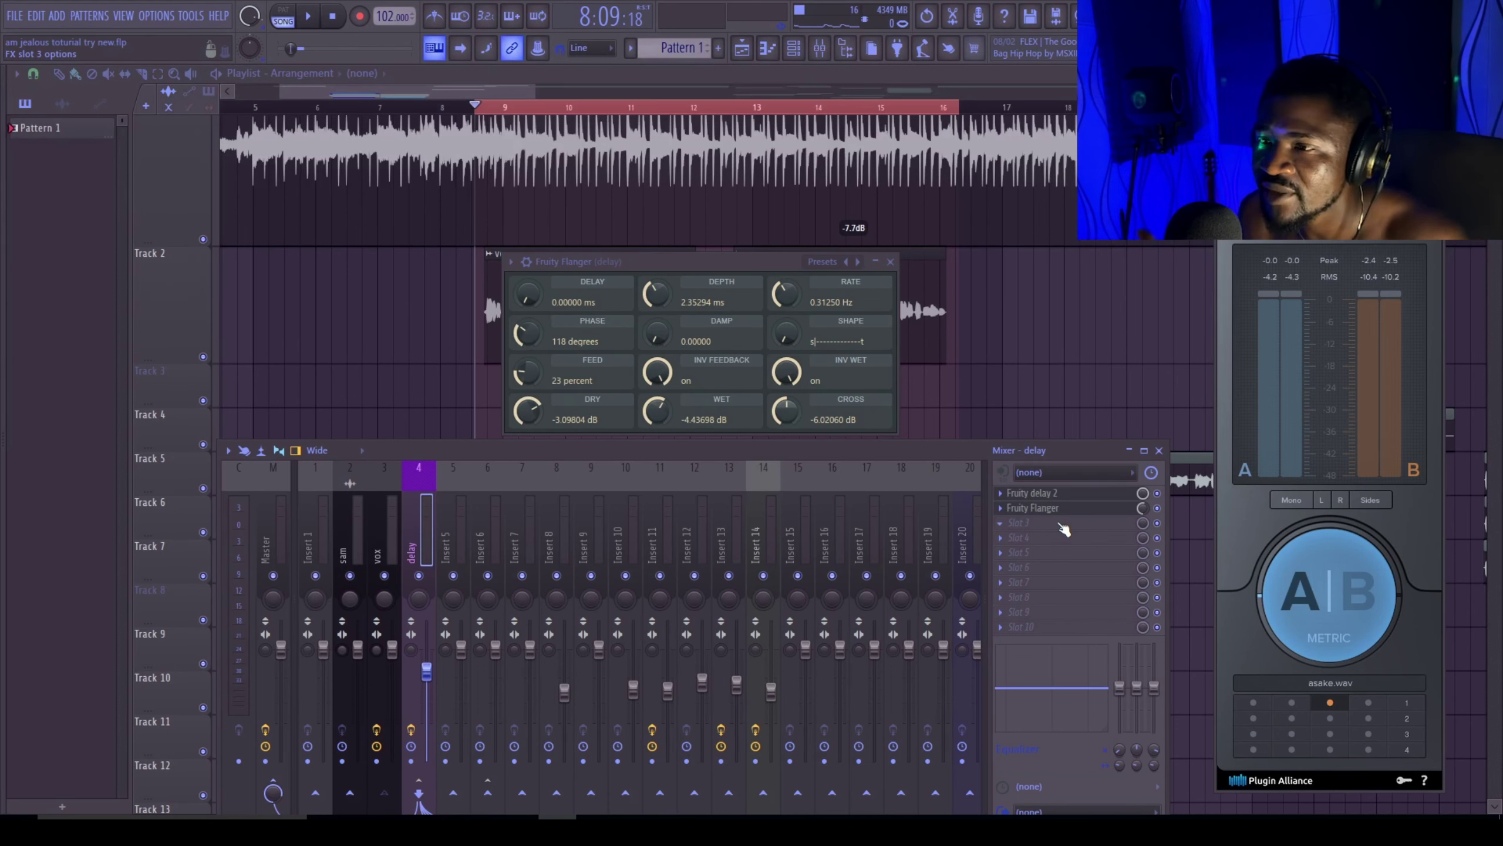
{"action": "left_click", "coordinate": [1059, 523]}
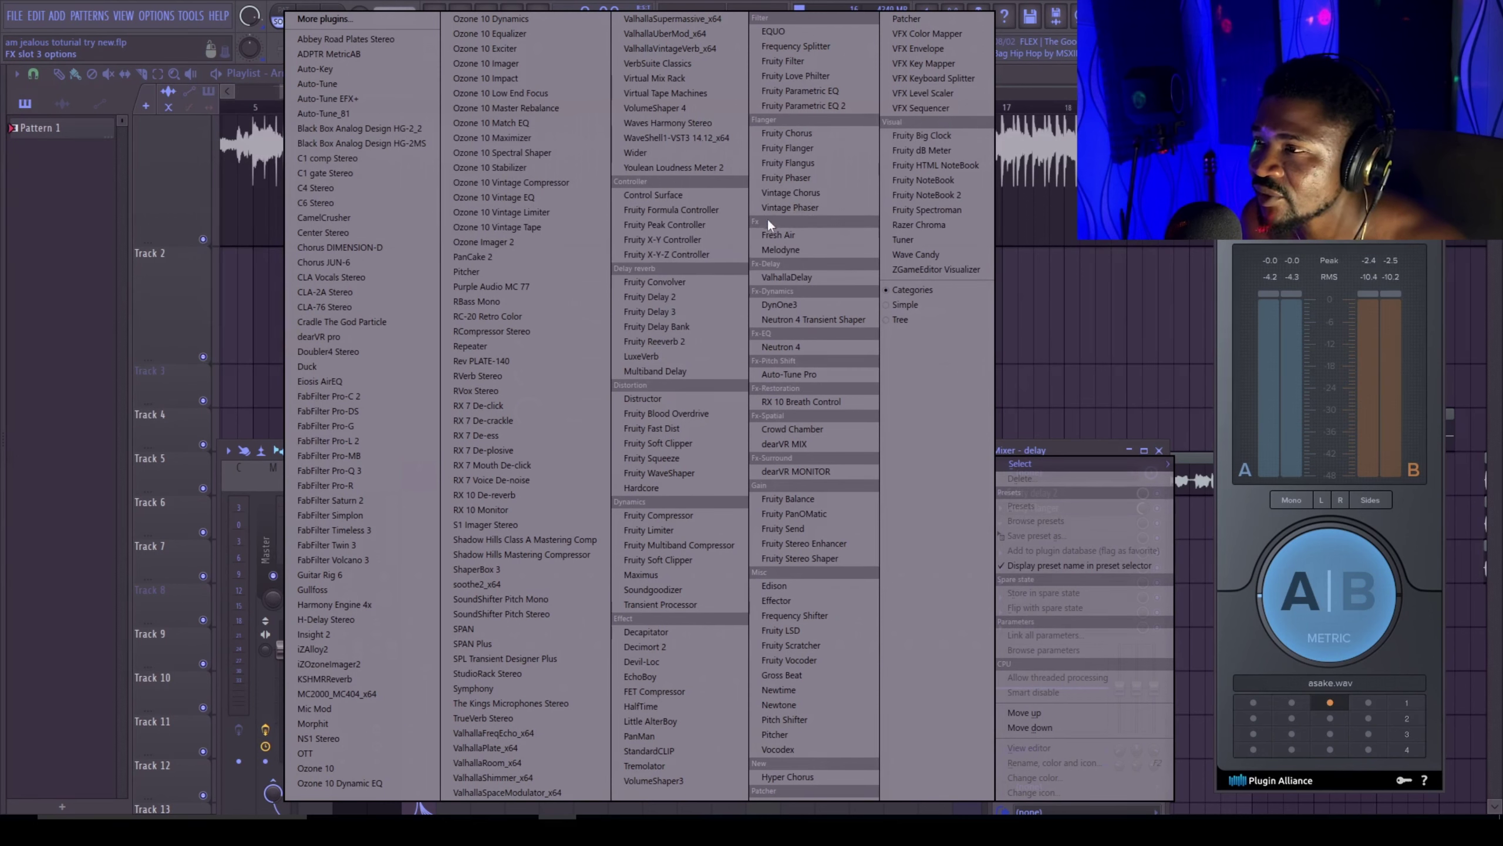
{"action": "left_click", "coordinate": [809, 108]}
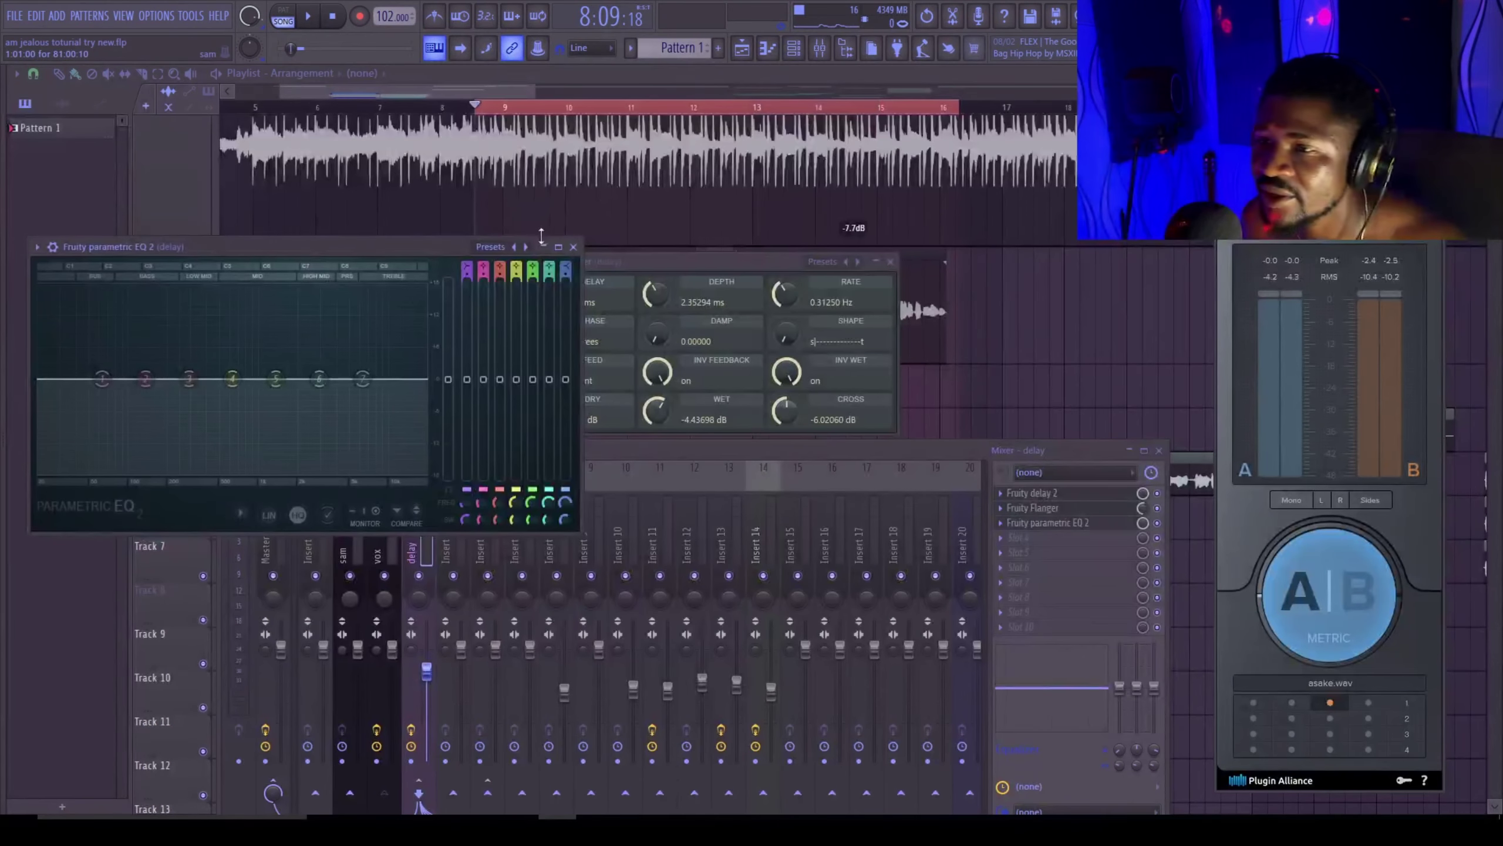
{"action": "left_click_drag", "start_coordinate": [396, 240], "coordinate": [769, 266]}
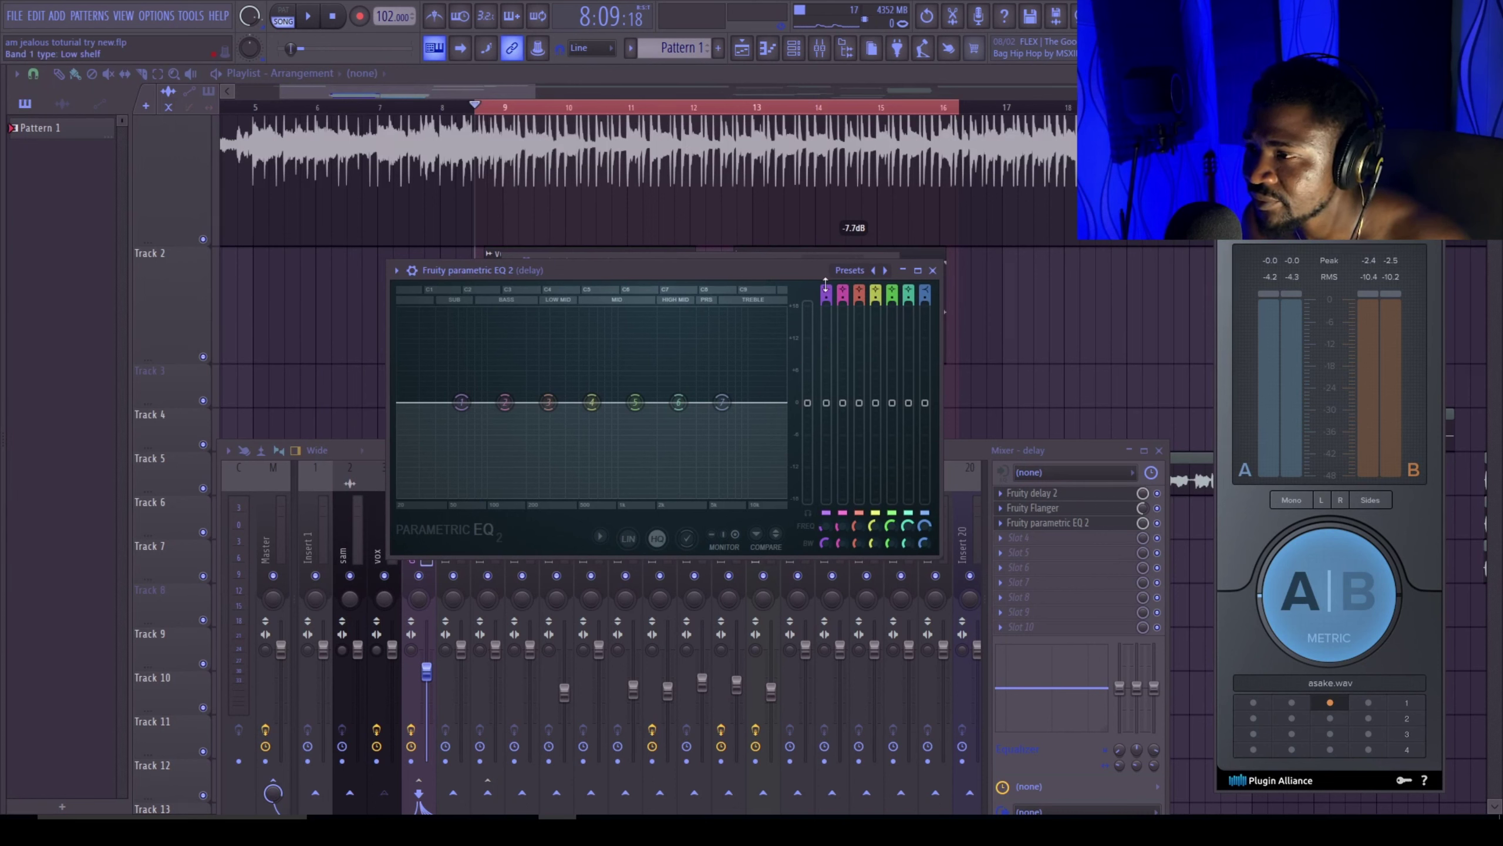
Step: Make the EQ's first band a high pass at about 229 Hz with a steeper slope while auditioning the loop
{"action": "scroll", "coordinate": [461, 403], "scroll_direction": "down", "scroll_amount": 3}
{"action": "left_click_drag", "start_coordinate": [462, 402], "coordinate": [507, 402]}
{"action": "key", "text": "space"}
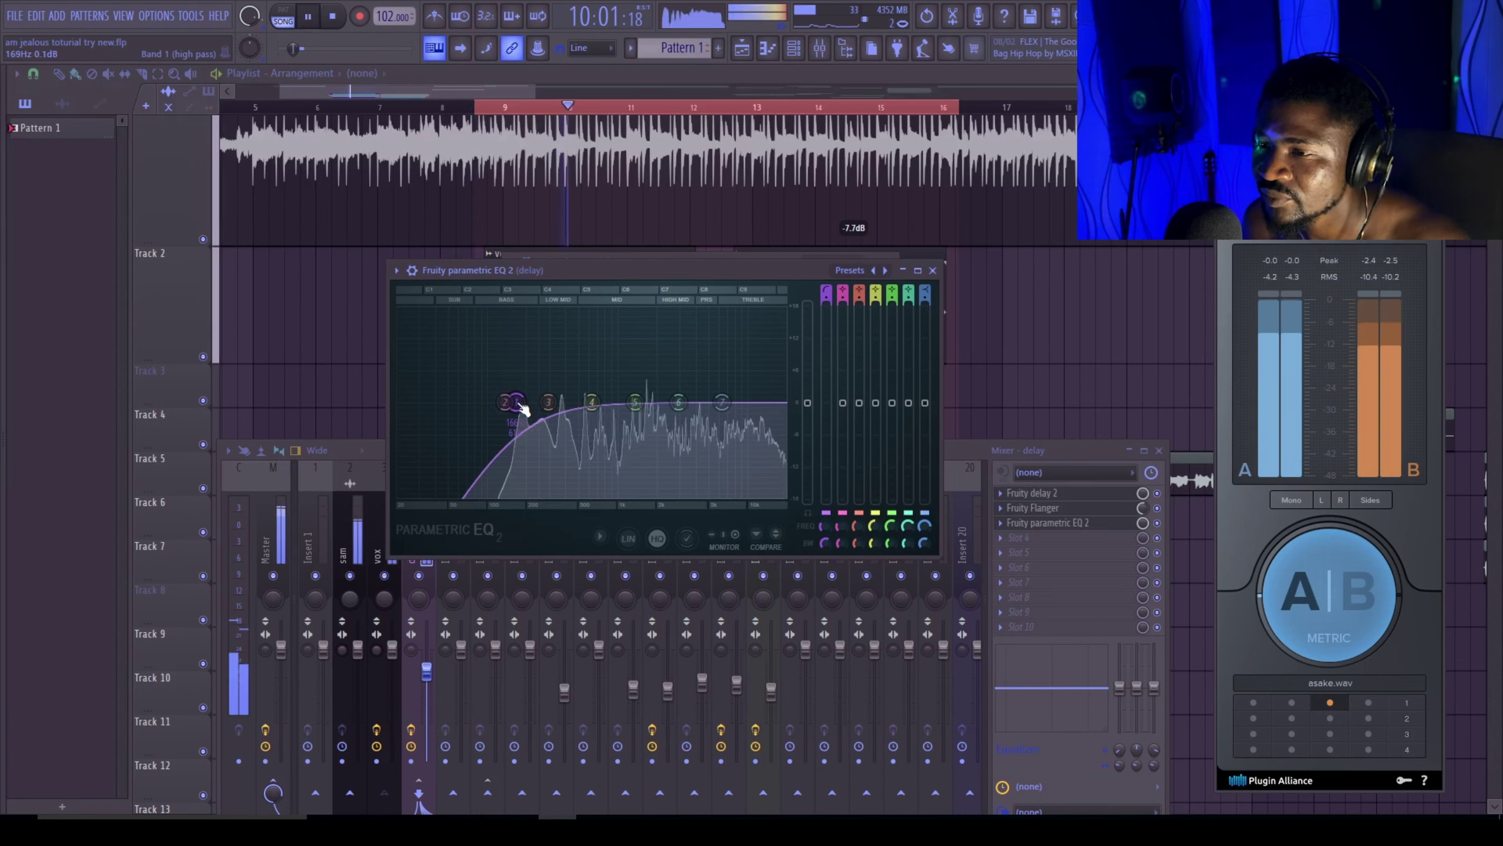
{"action": "left_click_drag", "start_coordinate": [524, 409], "coordinate": [526, 410]}
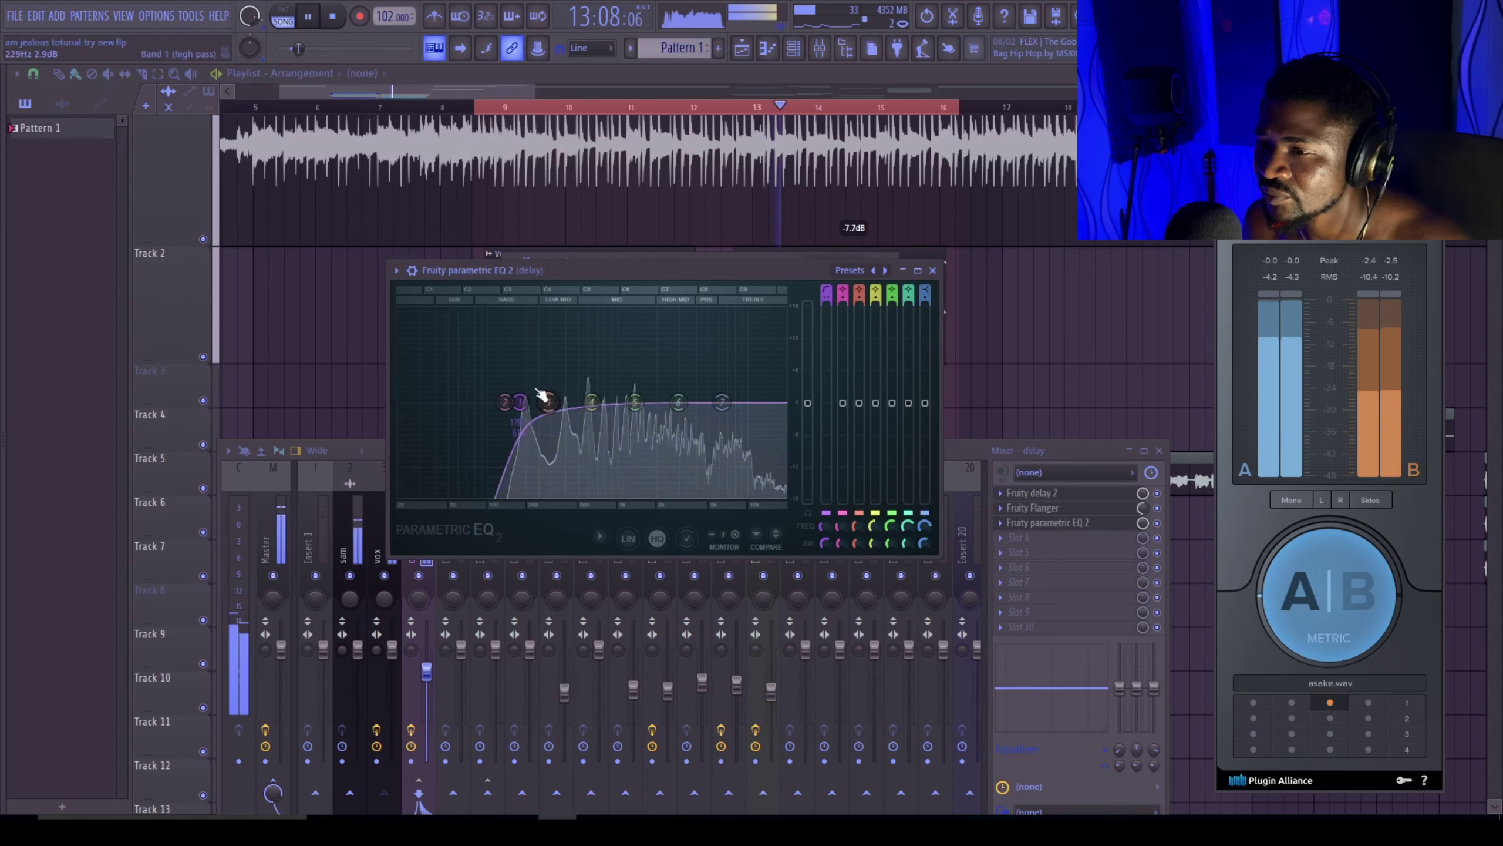
{"action": "key", "text": "space"}
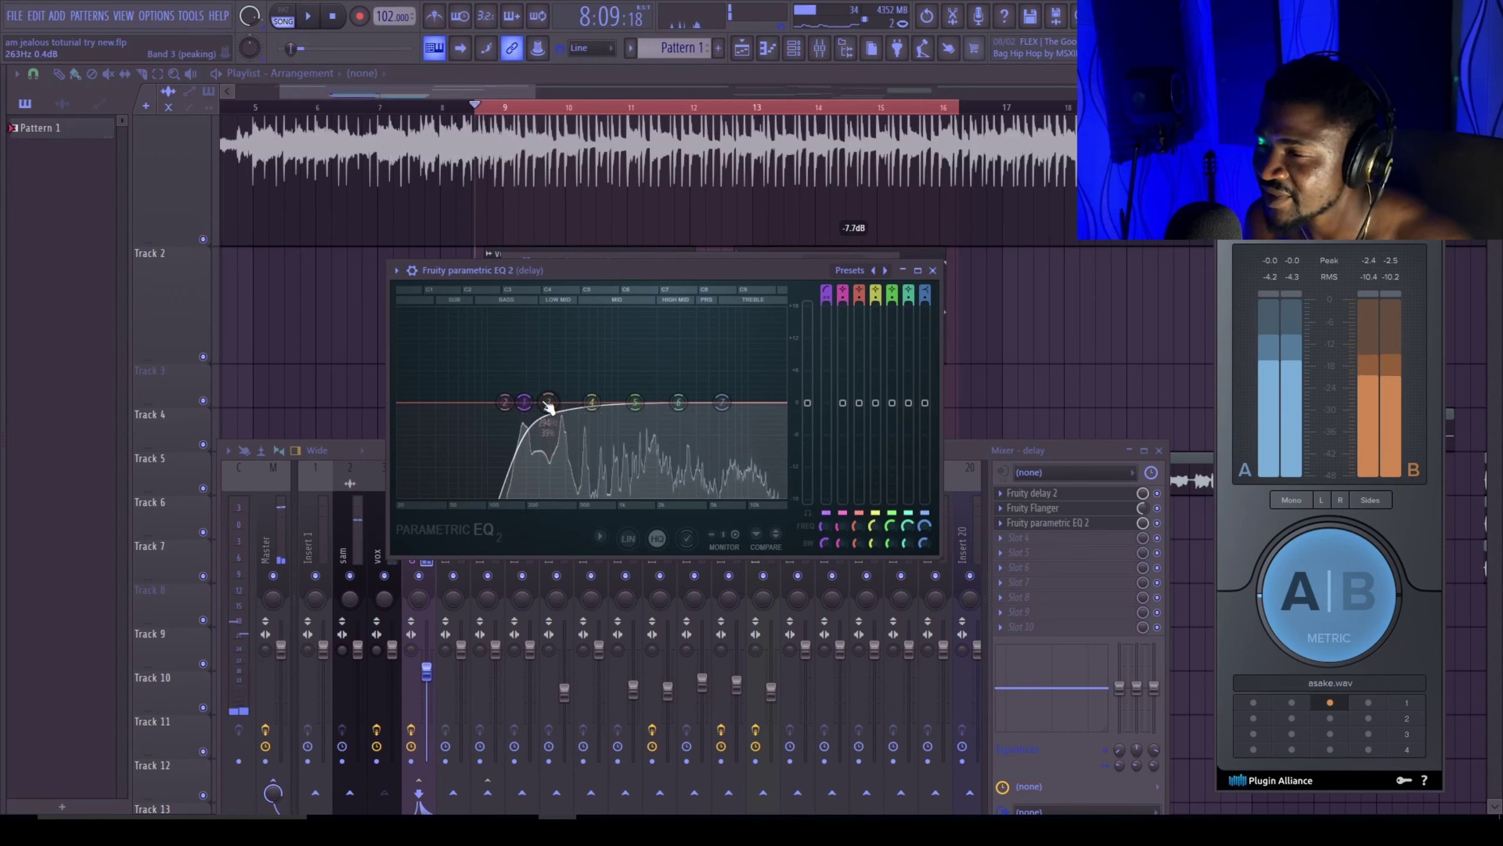
Step: Slightly lower the EQ's seventh band to soften the treble, and close the open effect windows
{"action": "left_click_drag", "start_coordinate": [728, 412], "coordinate": [727, 422]}
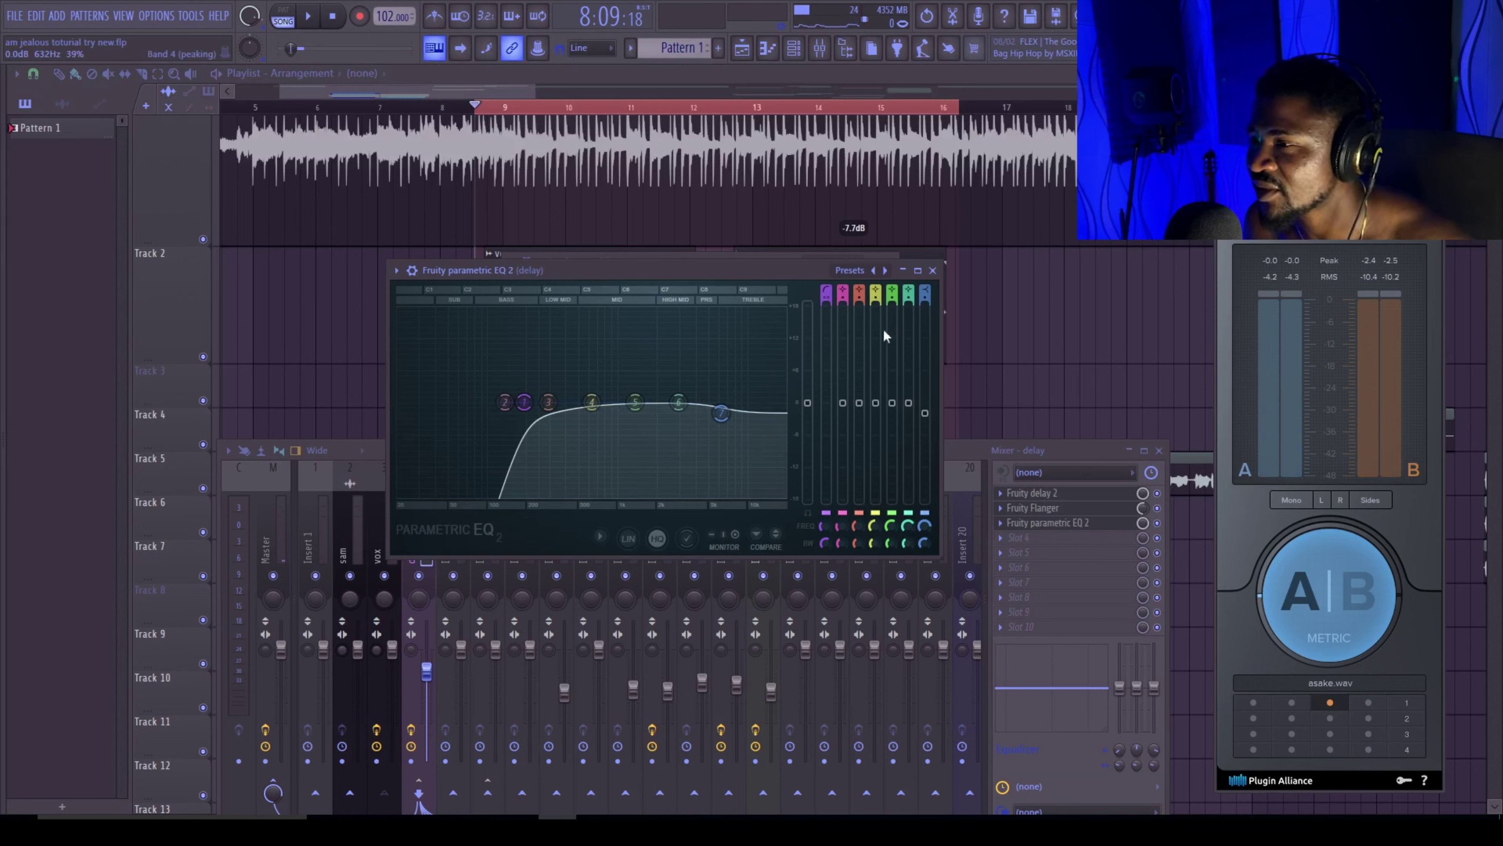
{"action": "left_click", "coordinate": [932, 270]}
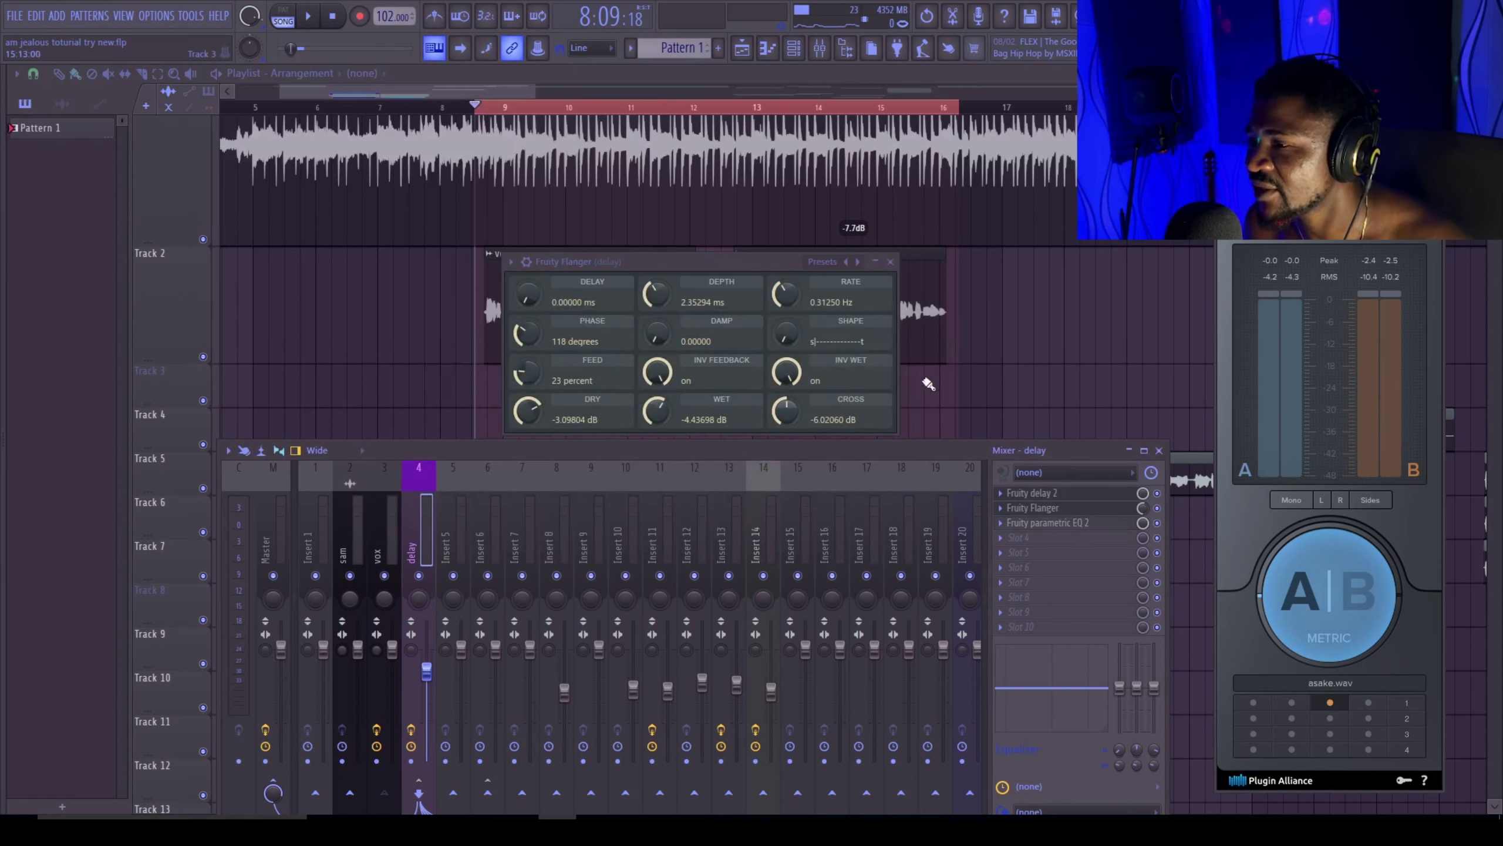
{"action": "left_click", "coordinate": [891, 263]}
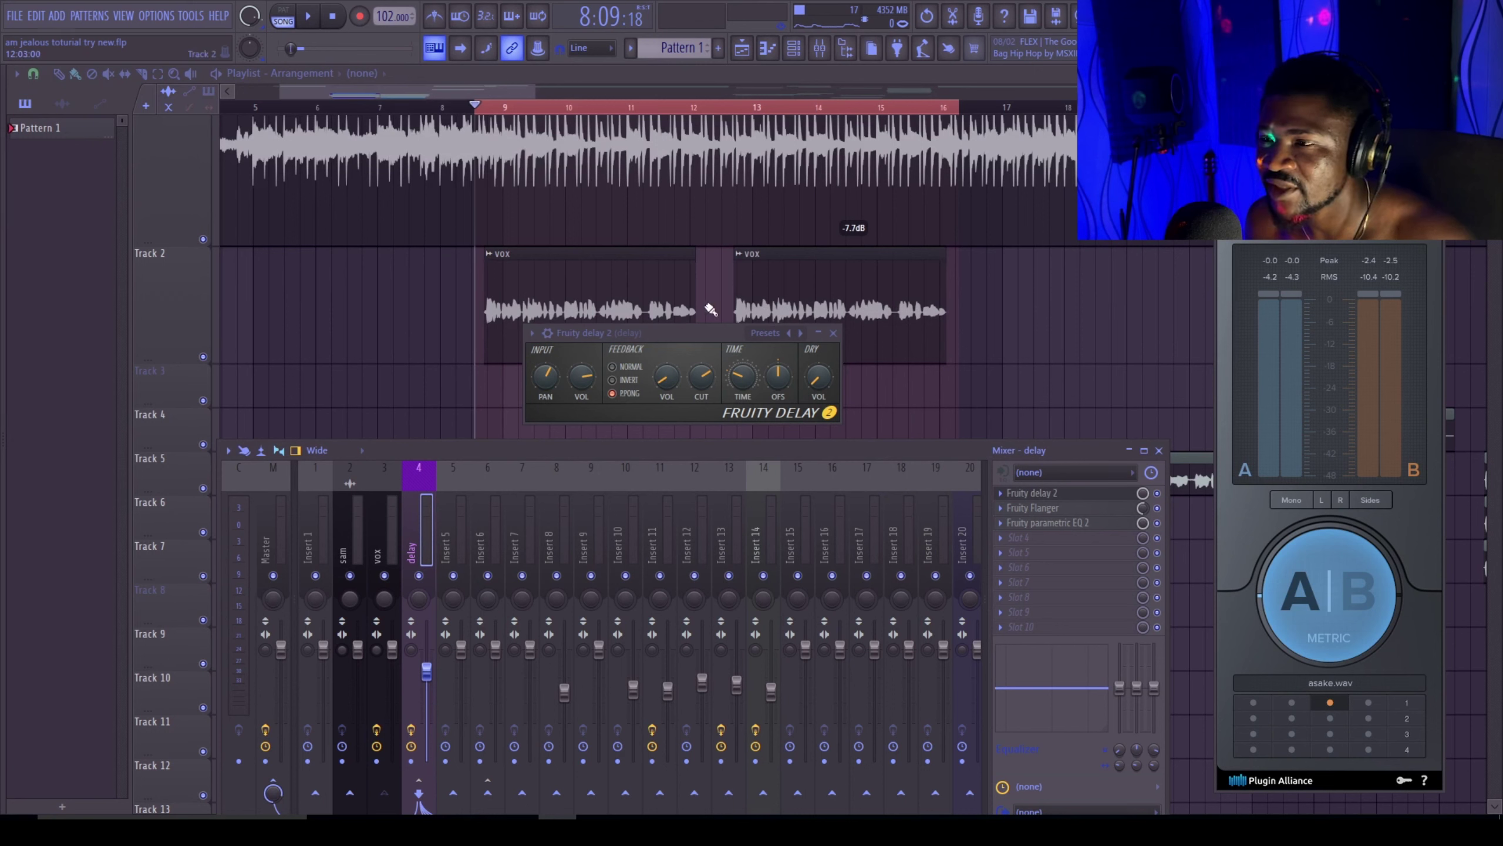
{"action": "left_click", "coordinate": [843, 343]}
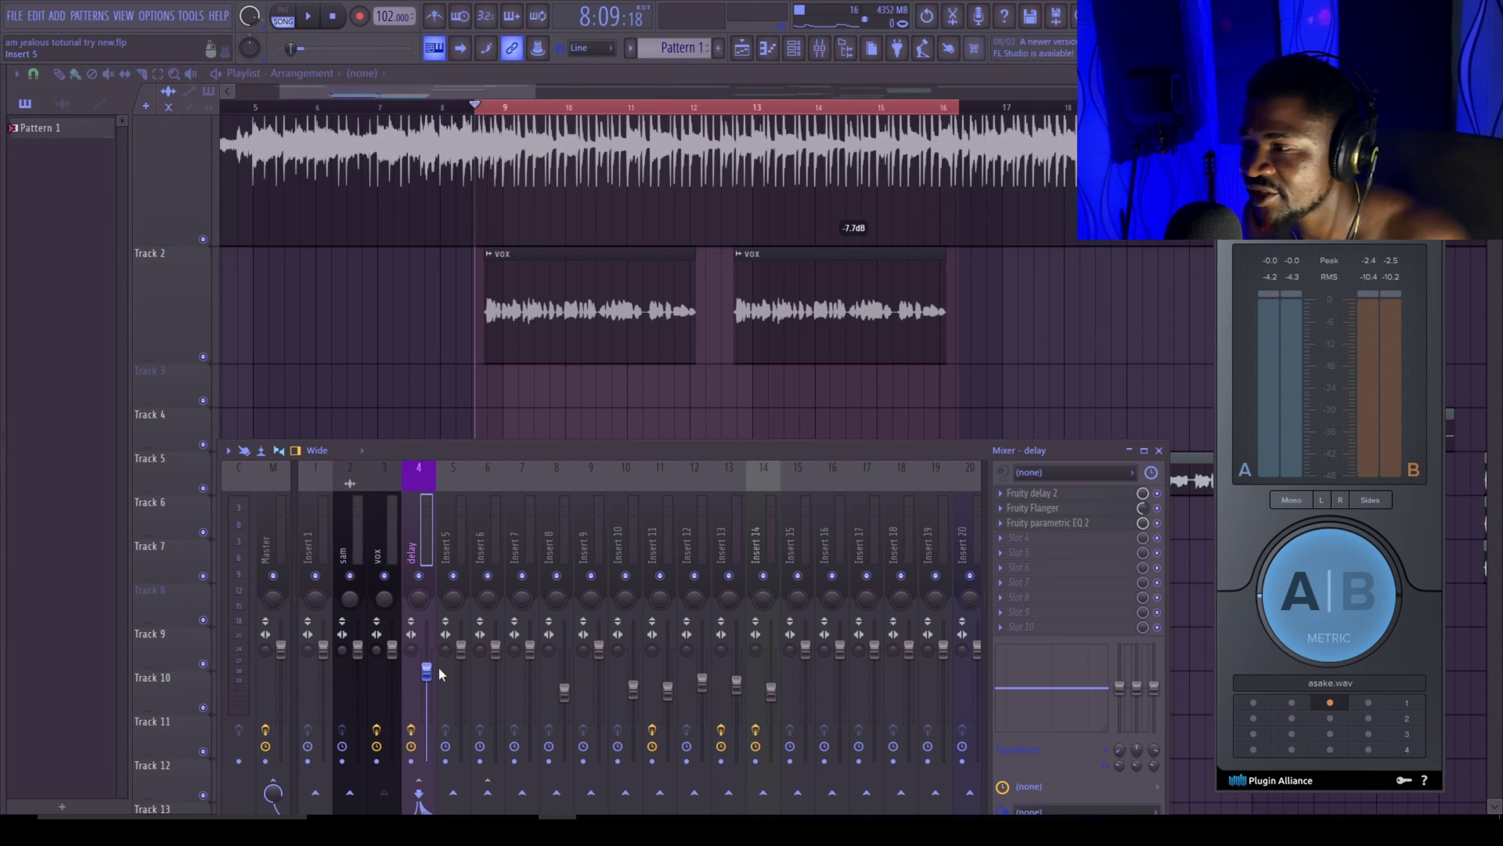
Step: Load Fruity Limiter into the delay channel's fourth effect slot and arrange its window and the mixer so both are accessible
{"action": "left_click", "coordinate": [1049, 538]}
{"action": "mouse_move", "coordinate": [1039, 460]}
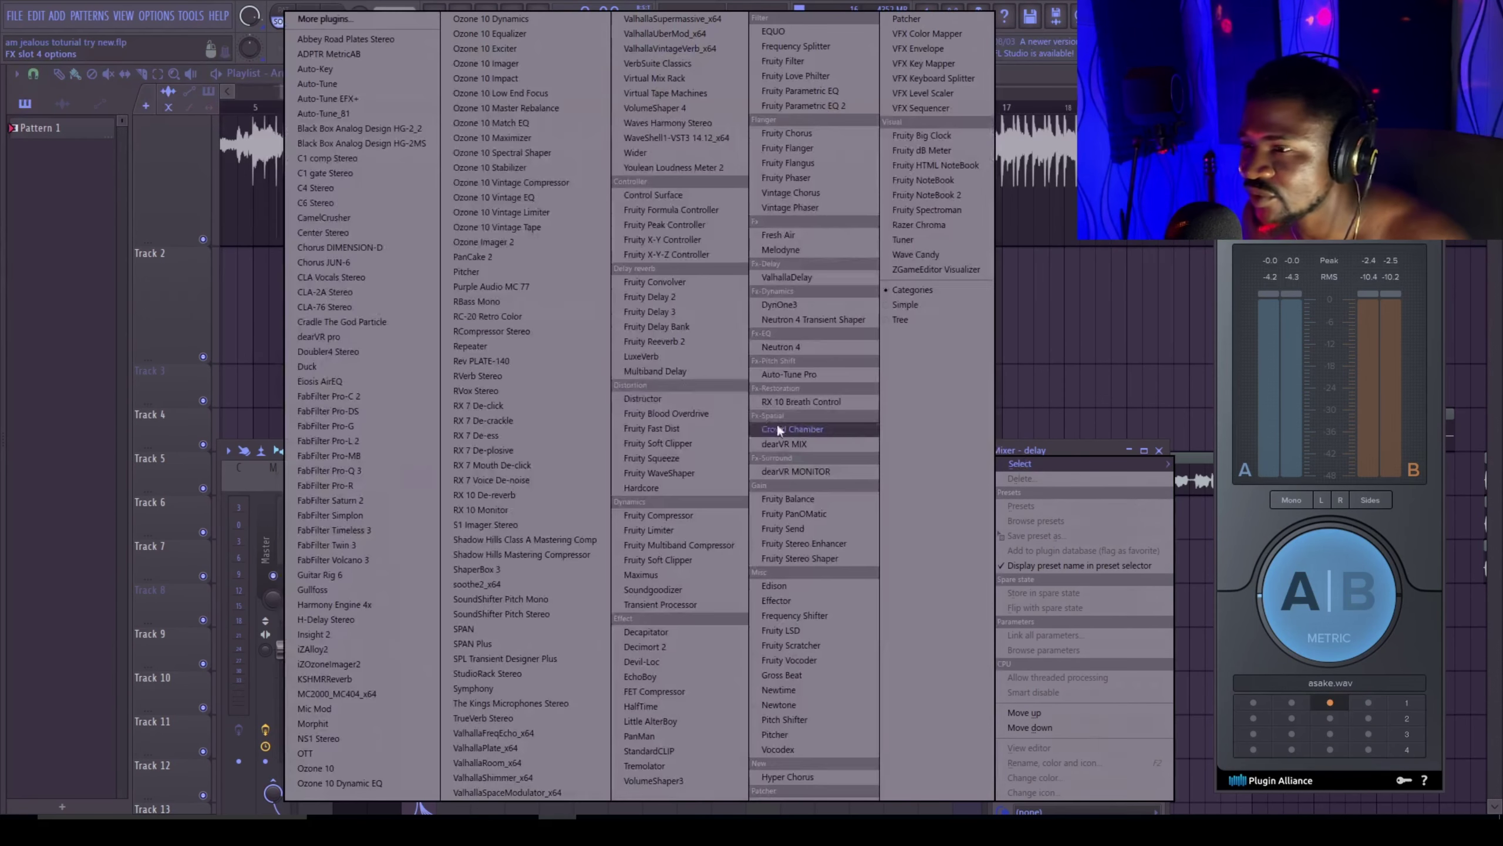
{"action": "left_click", "coordinate": [649, 527]}
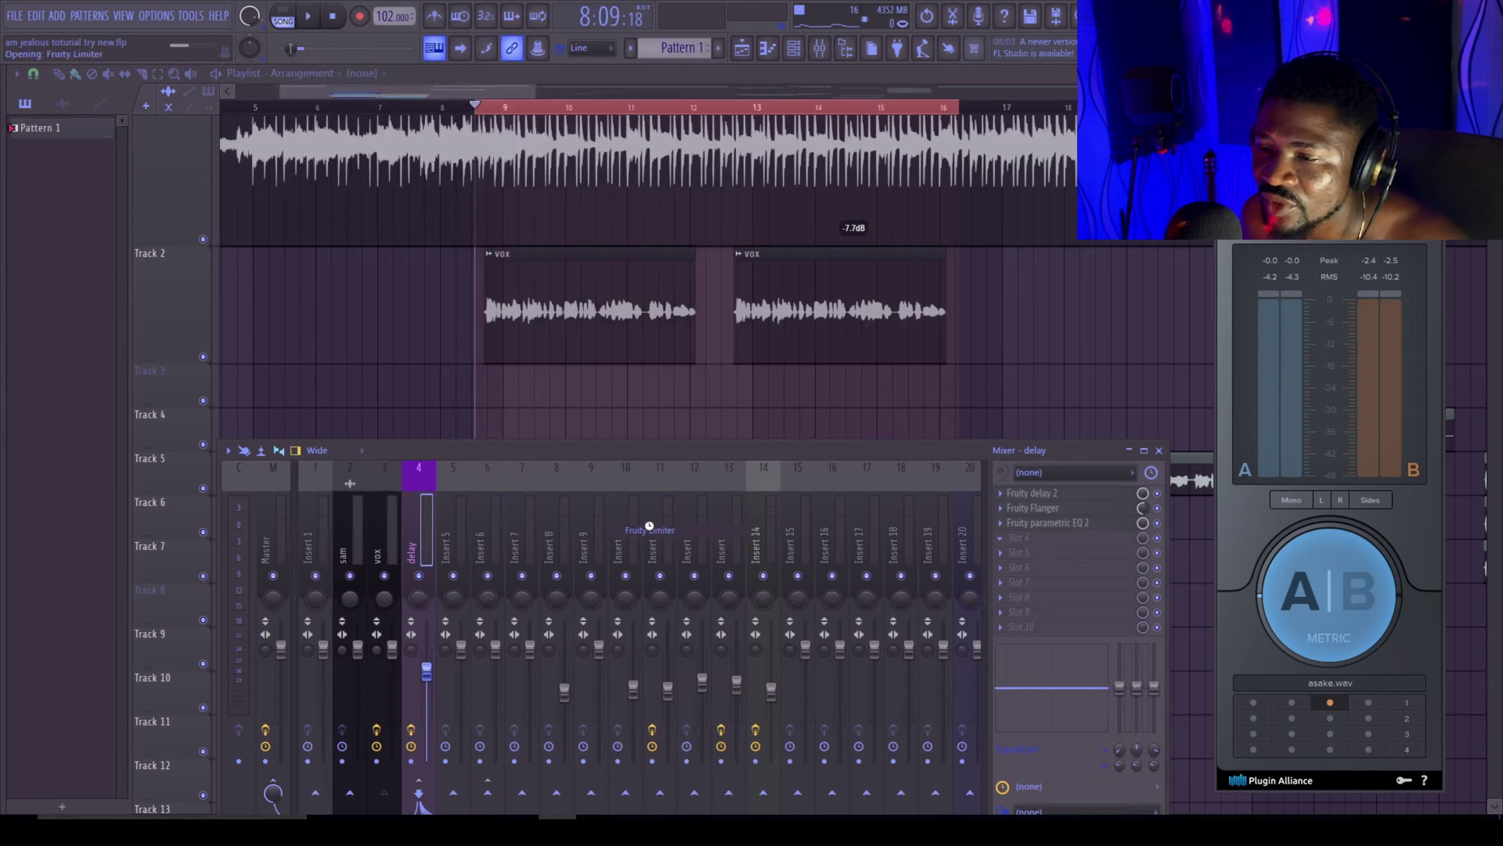
{"action": "left_click_drag", "start_coordinate": [410, 252], "coordinate": [689, 276]}
{"action": "left_click_drag", "start_coordinate": [929, 449], "coordinate": [946, 536]}
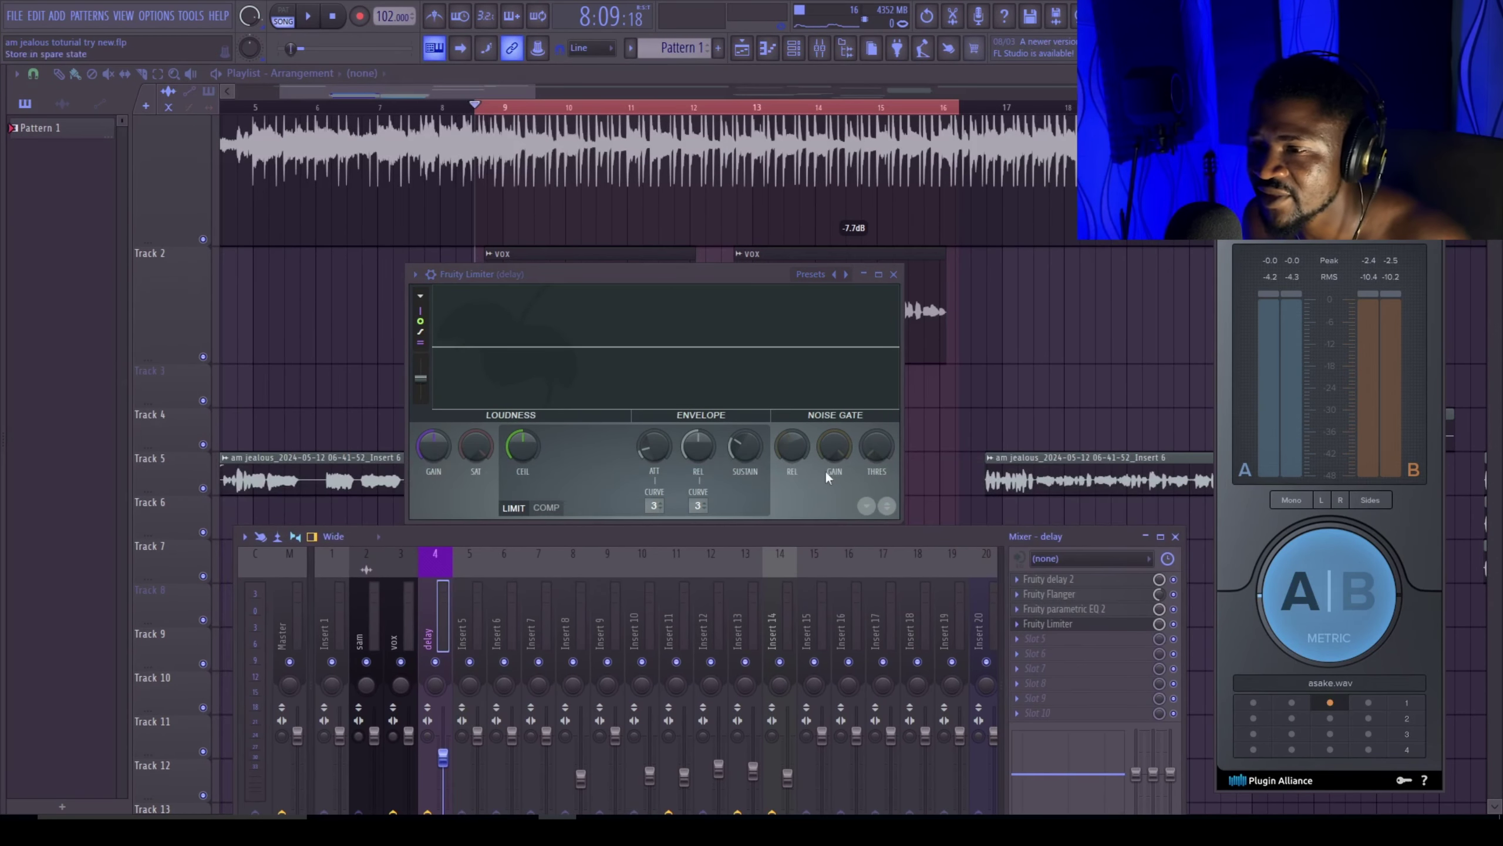
Step: Switch the Fruity Limiter to compressor mode and choose the vox channel as its sidechain input
{"action": "left_click", "coordinate": [548, 509]}
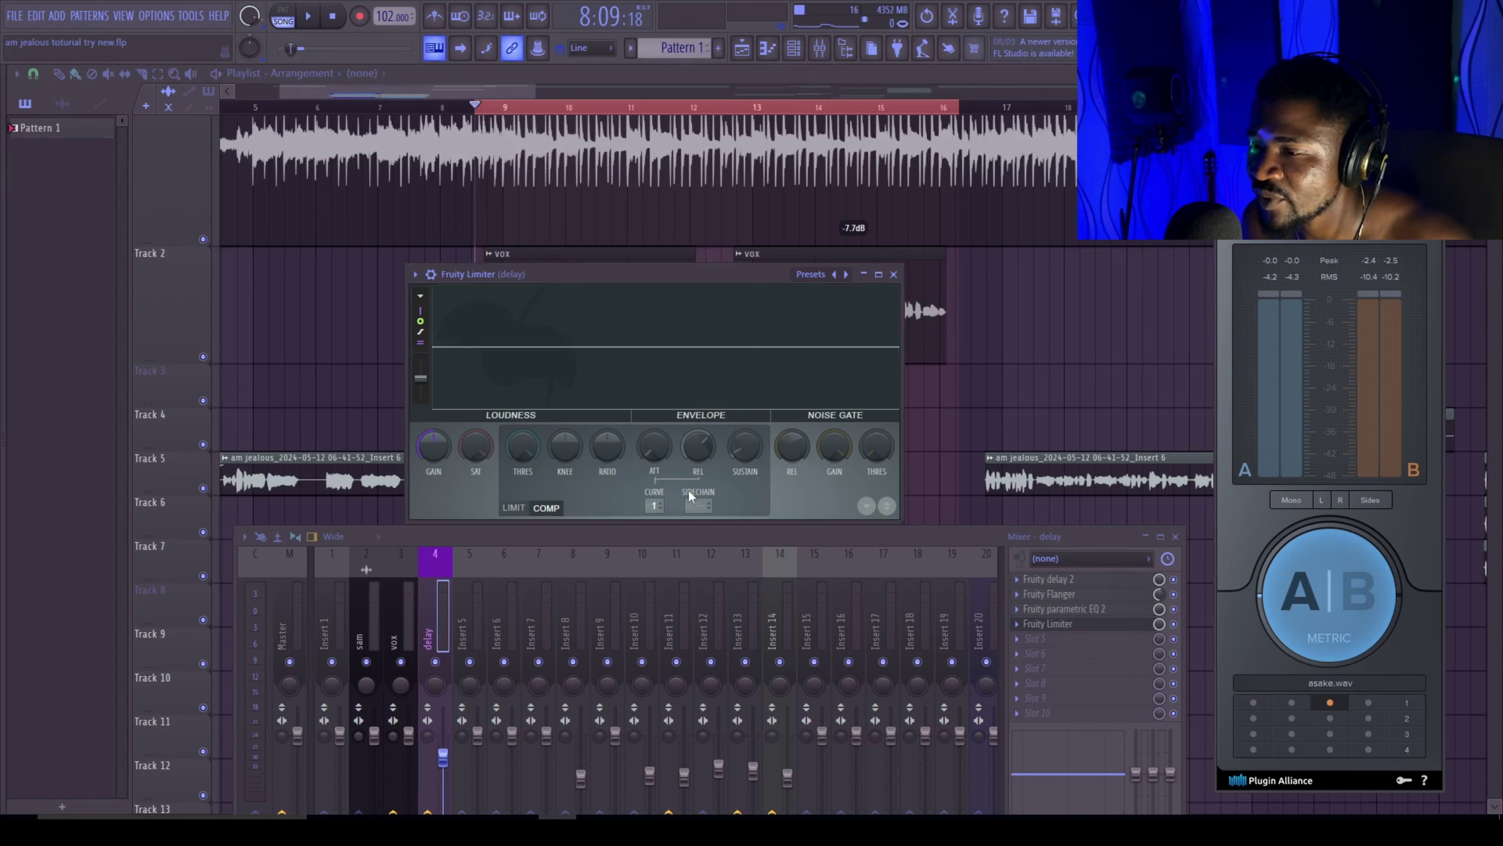
{"action": "left_click", "coordinate": [696, 506]}
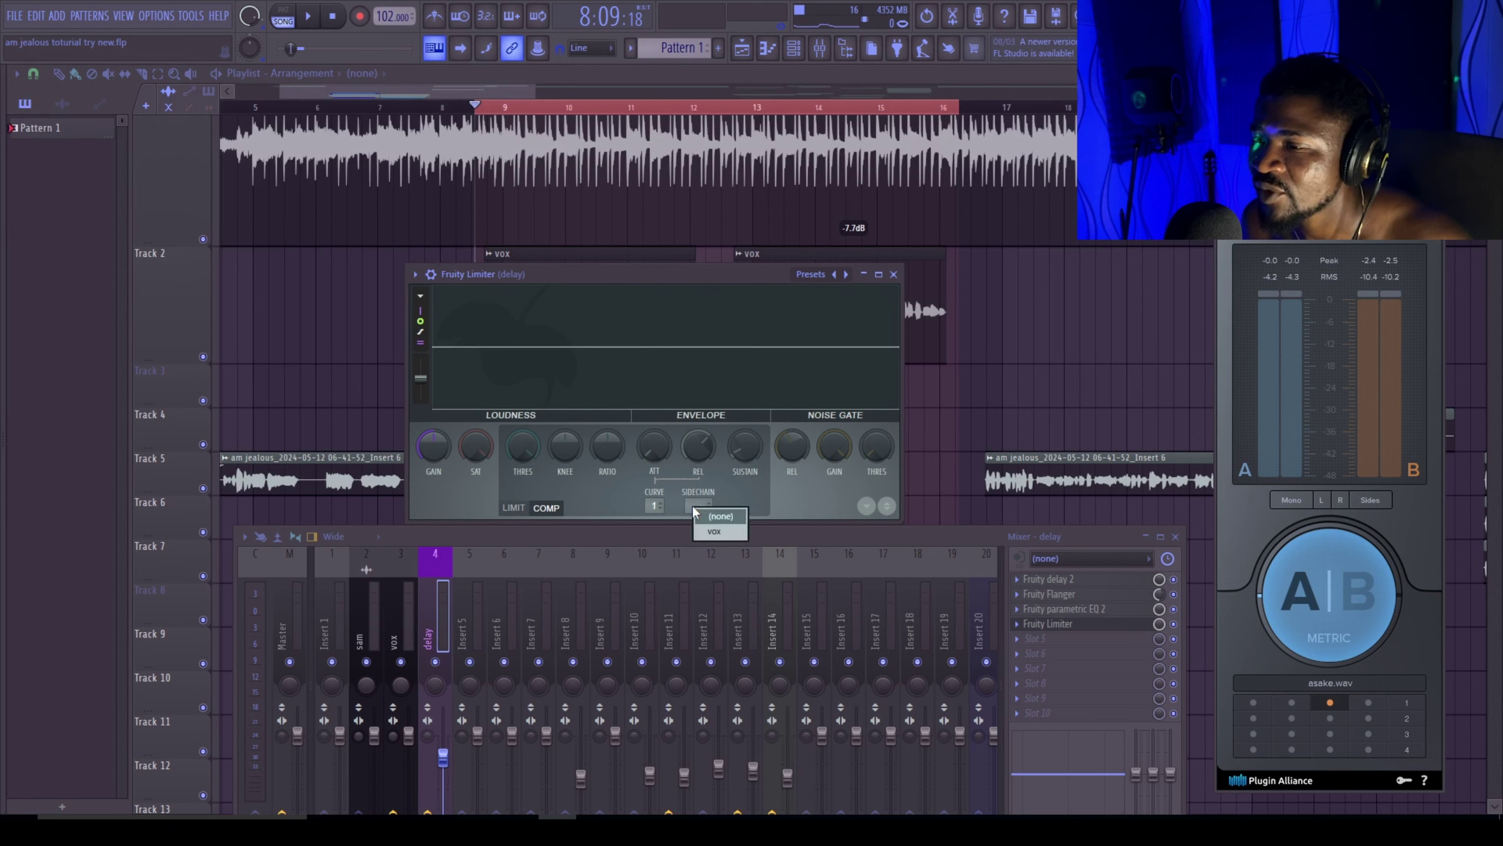
{"action": "left_click", "coordinate": [700, 529]}
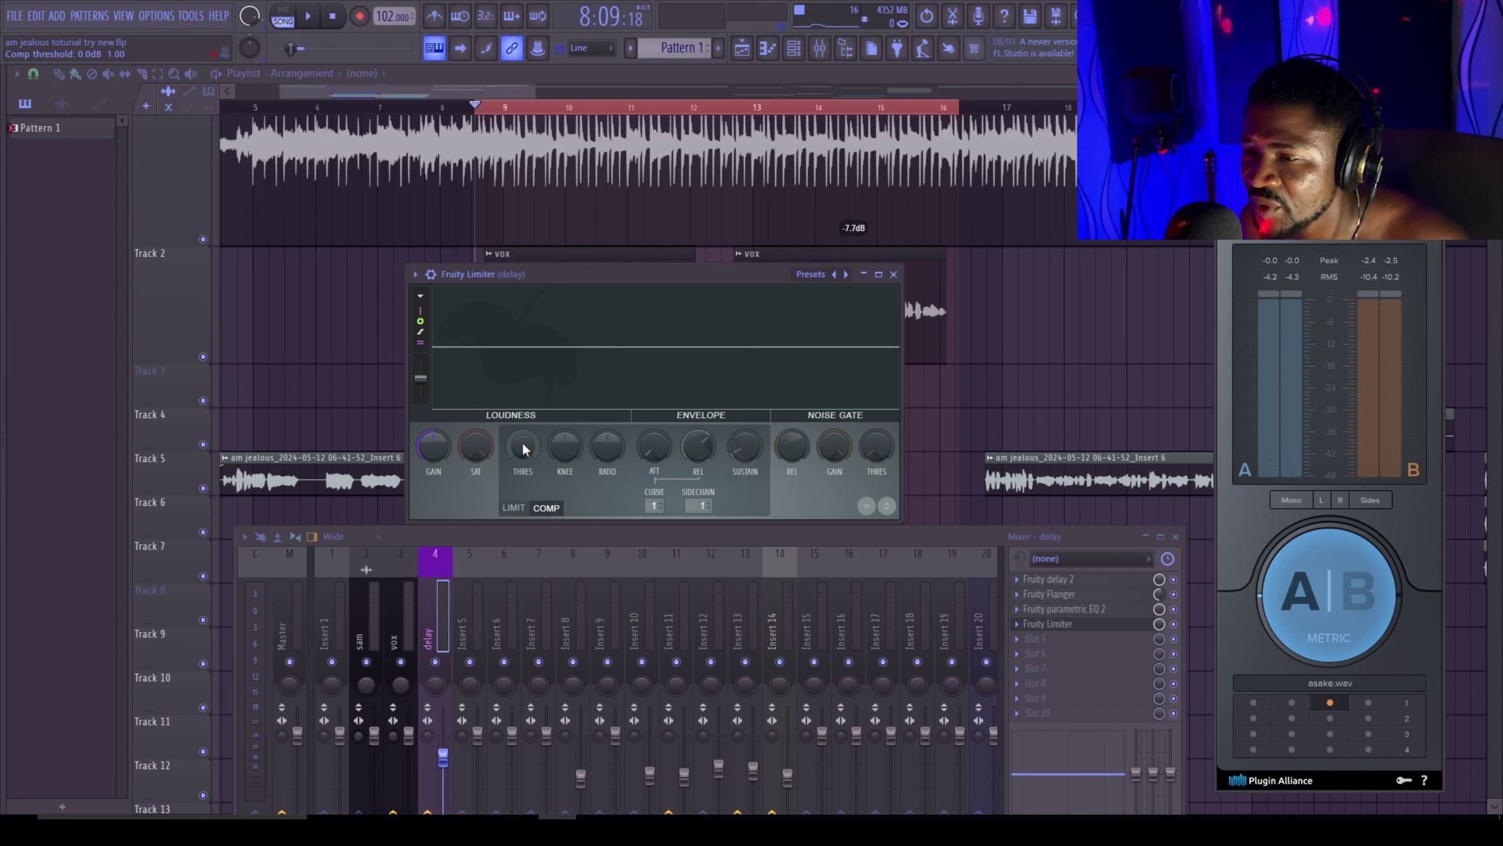
Step: Lower the compressor's threshold strongly and raise its ratio and knee moderately
{"action": "left_click_drag", "start_coordinate": [523, 448], "coordinate": [523, 520]}
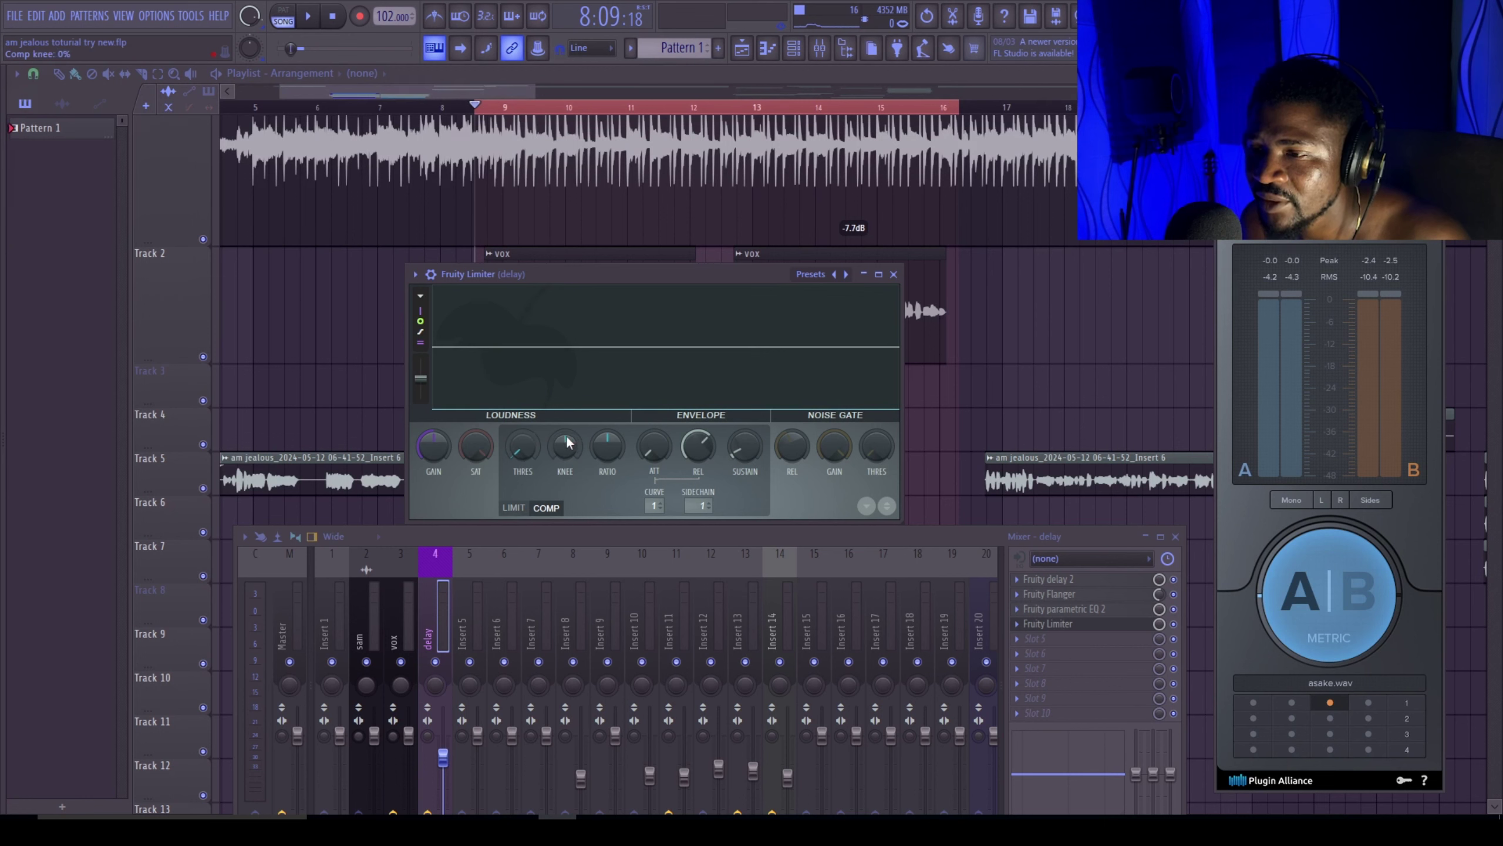
{"action": "left_click_drag", "start_coordinate": [607, 445], "coordinate": [608, 437]}
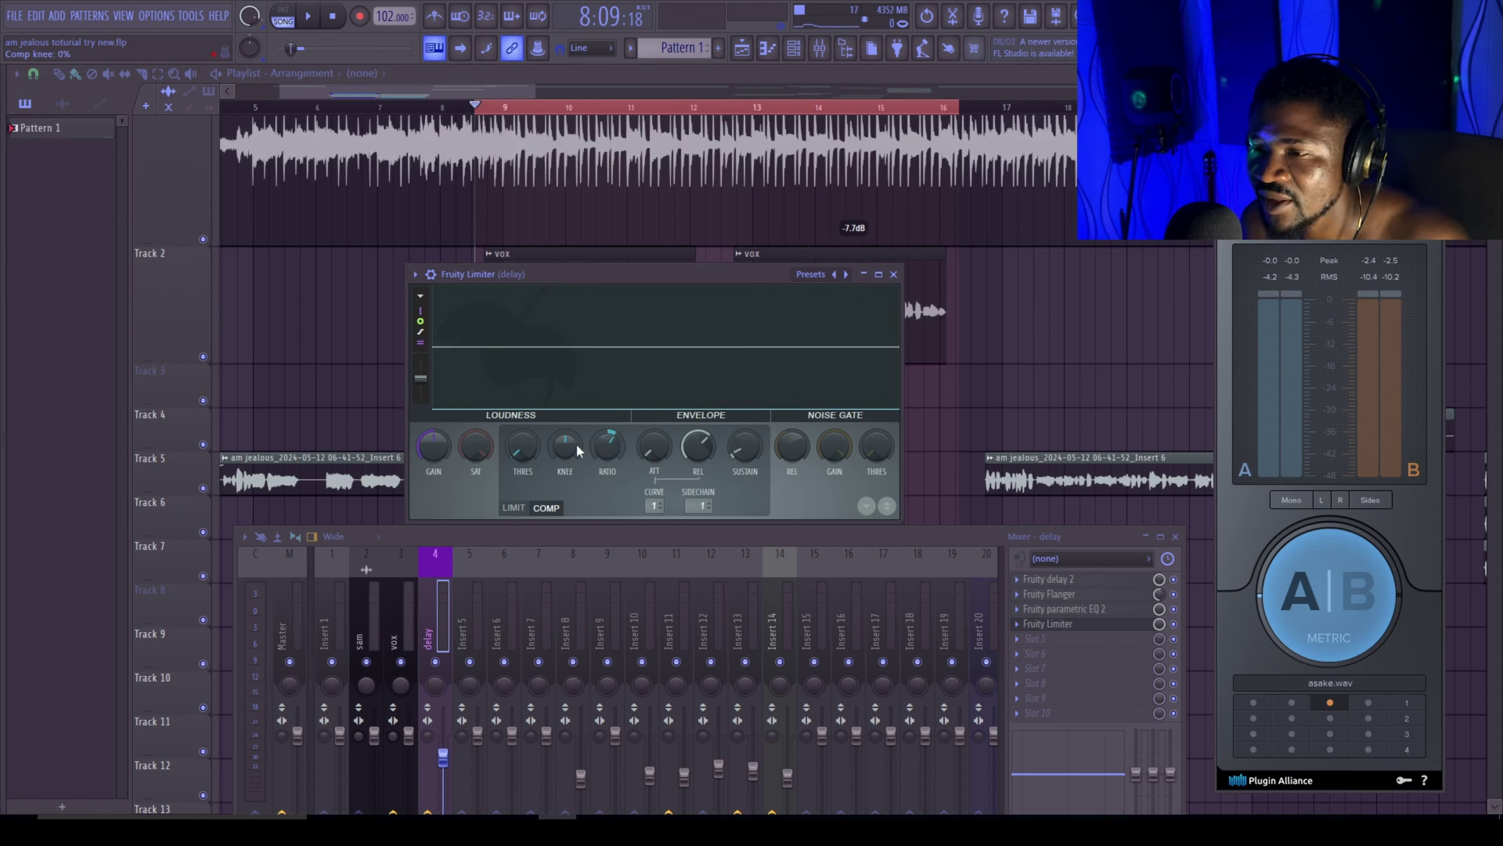
{"action": "left_click_drag", "start_coordinate": [563, 468], "coordinate": [563, 480]}
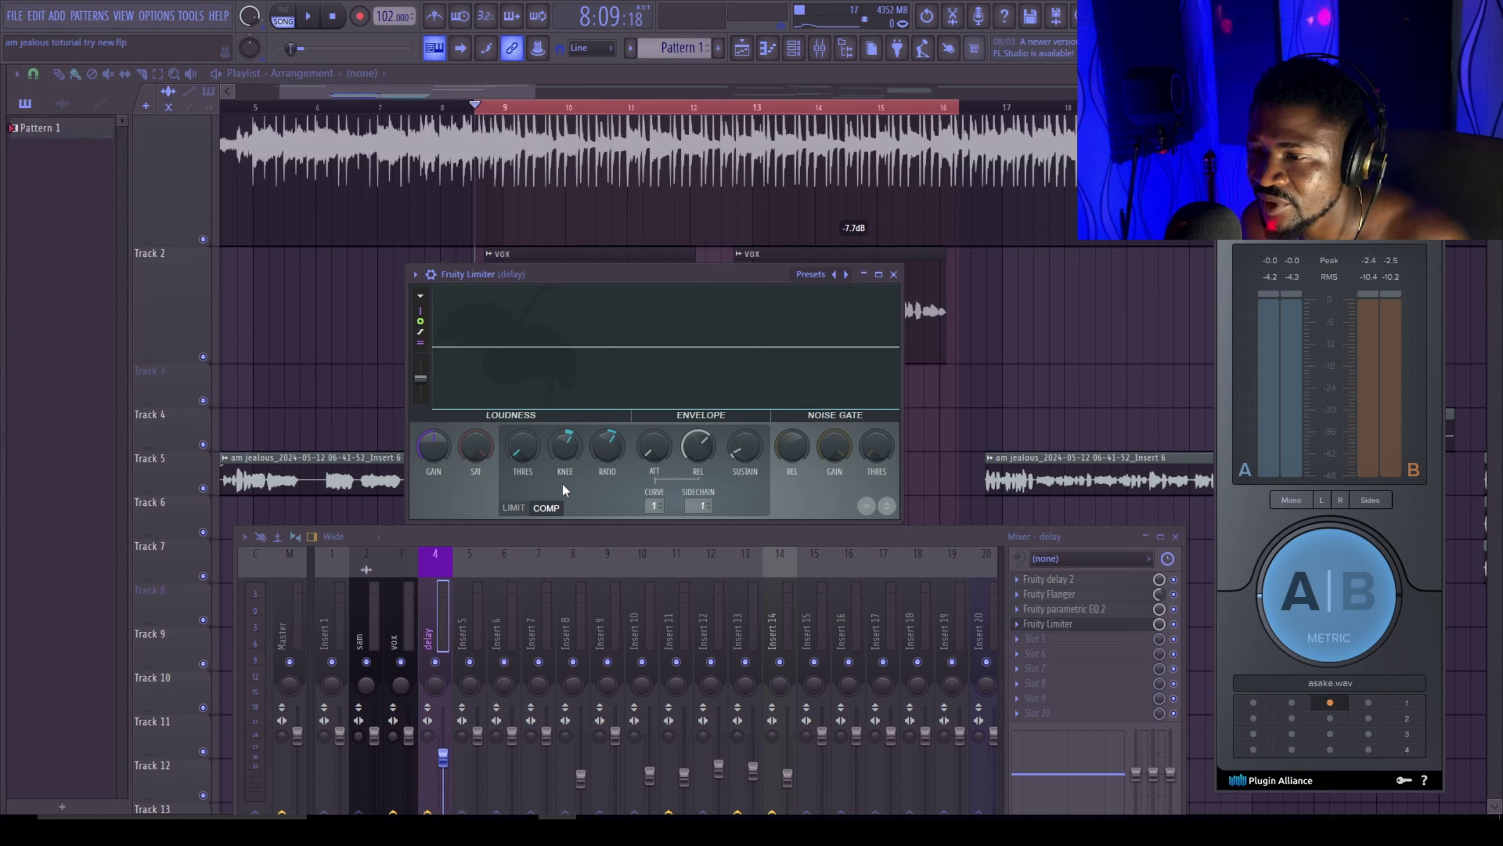
Step: Audition the loop twice with the sidechained compression on the delay, and close the limiter window
{"action": "key", "text": "space"}
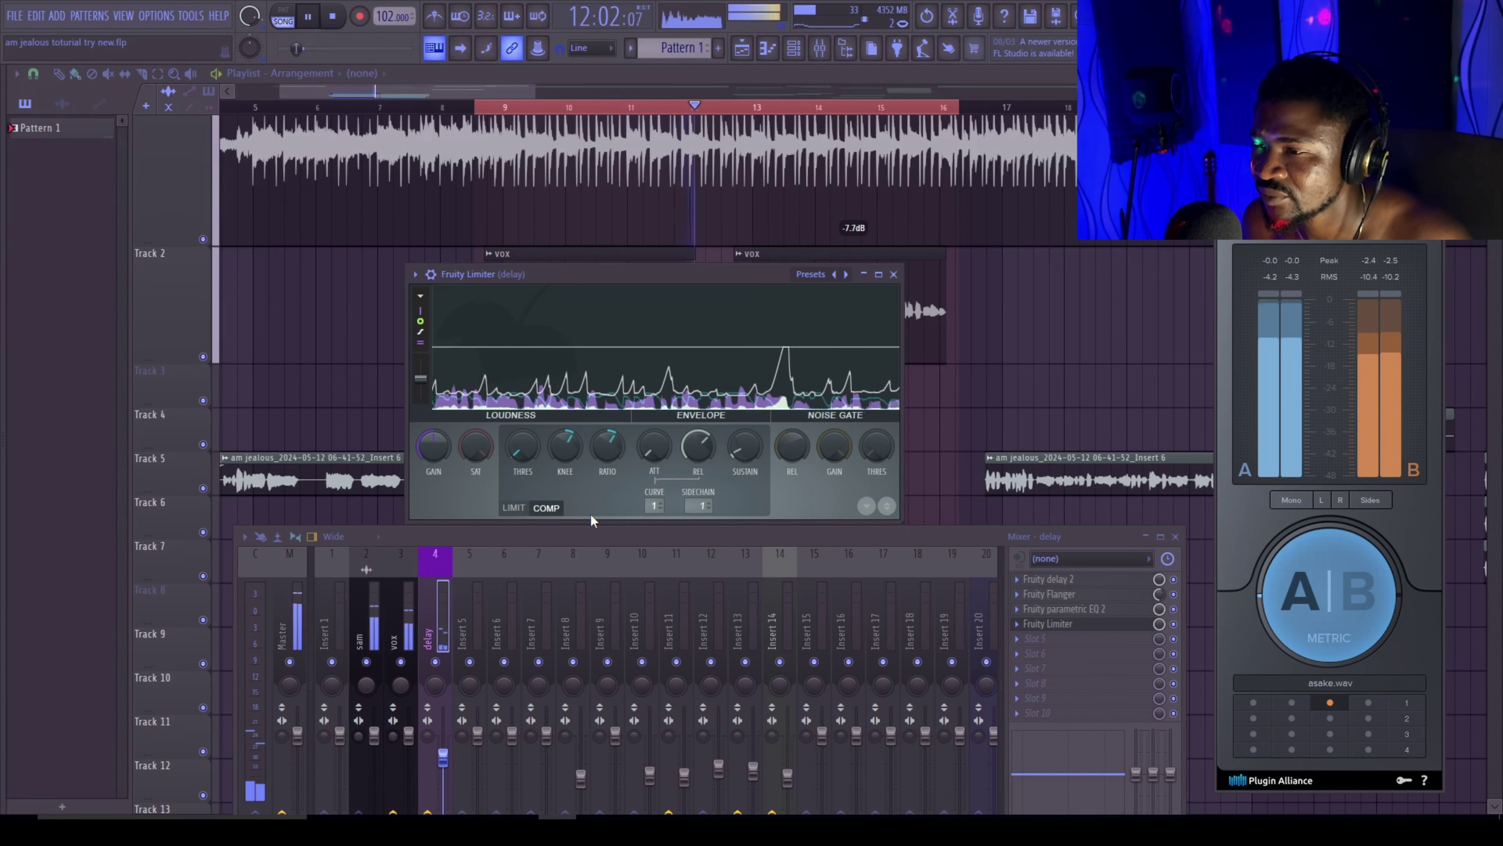
{"action": "key", "text": "space"}
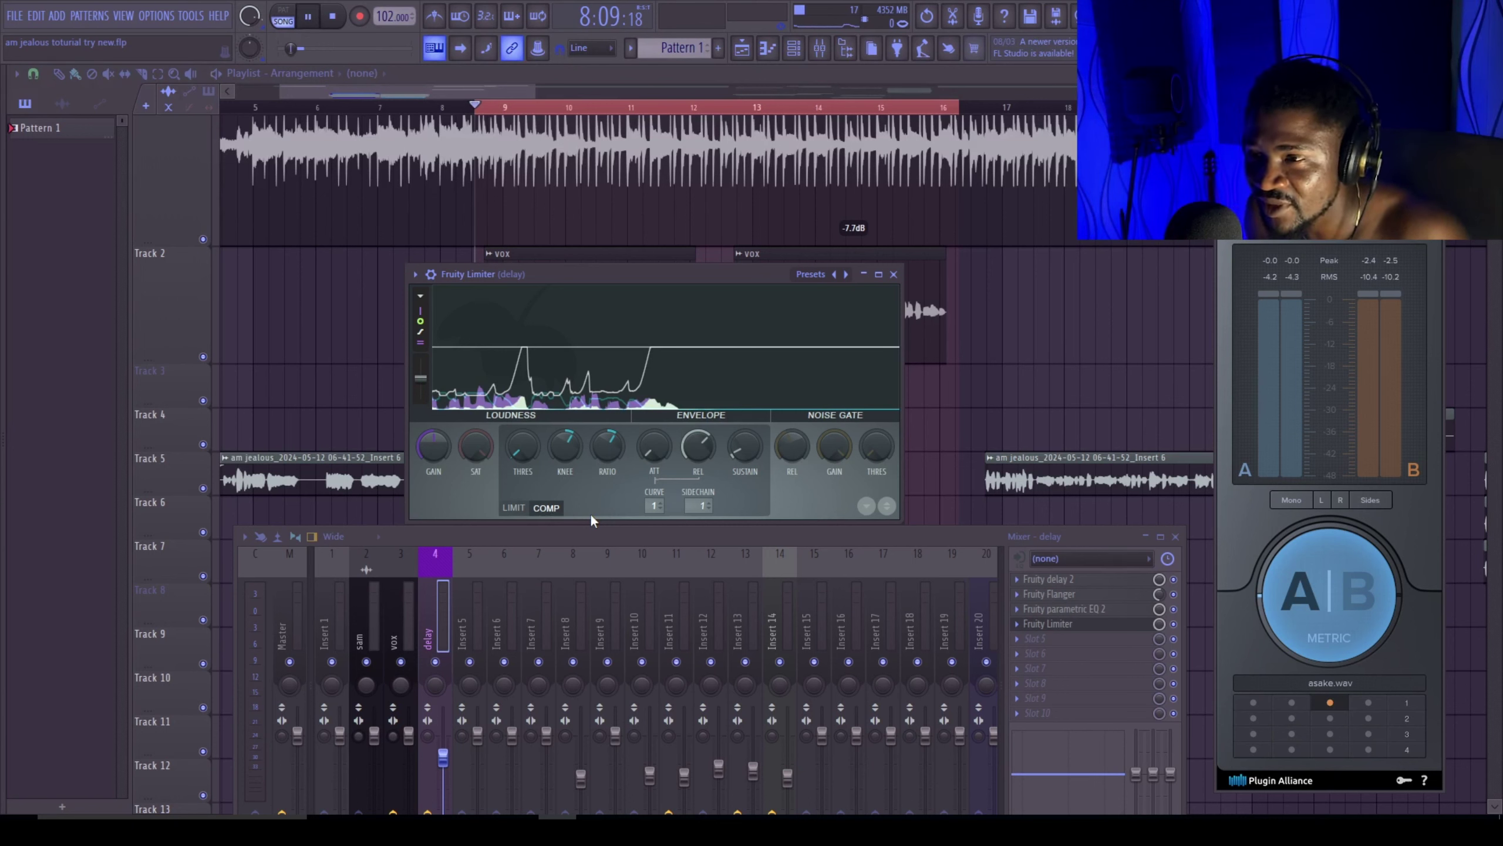
{"action": "key", "text": "space"}
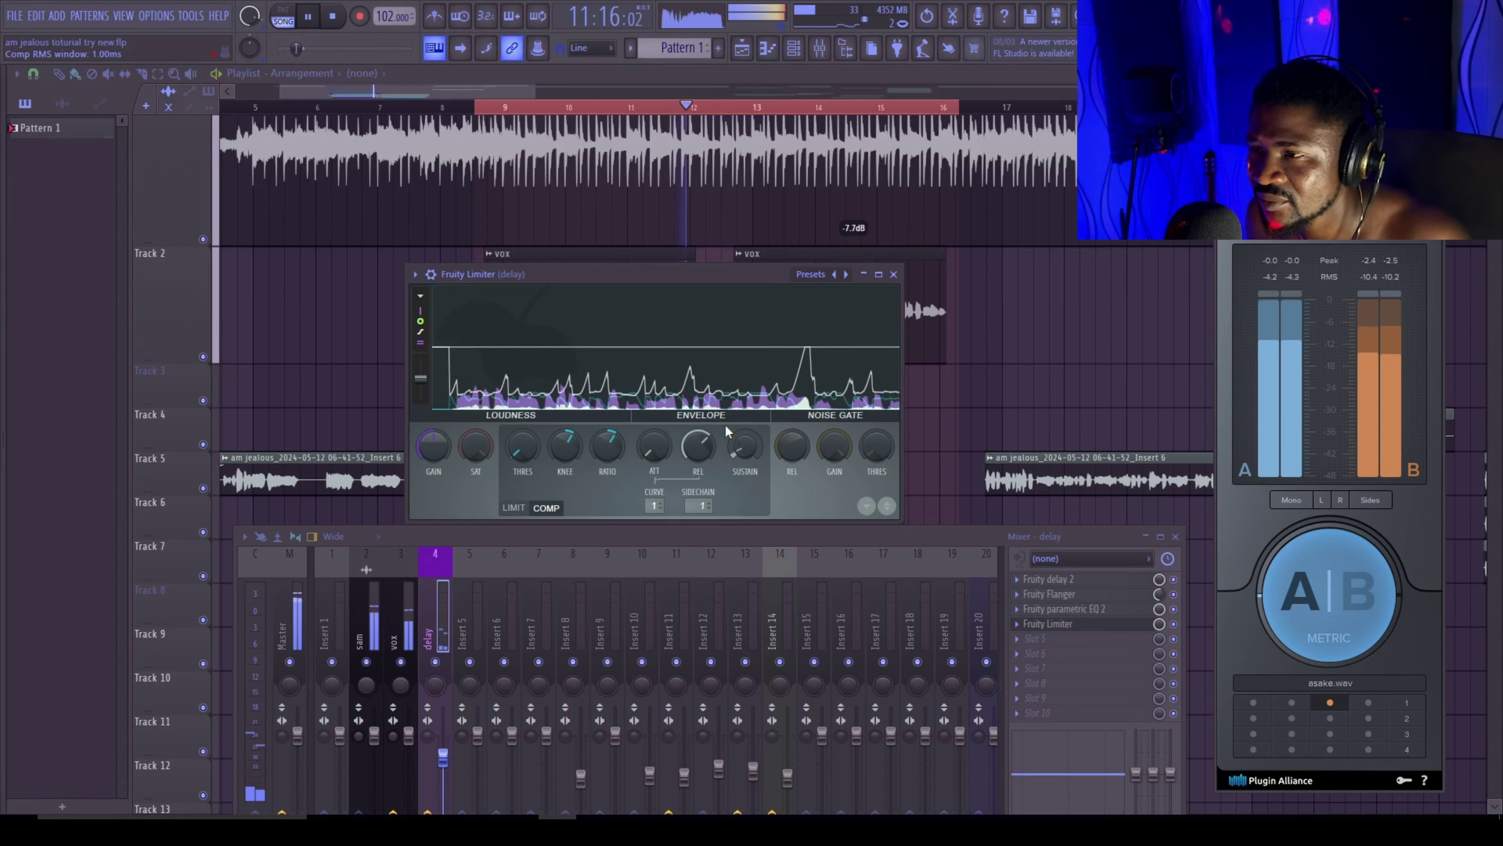
{"action": "key", "text": "space"}
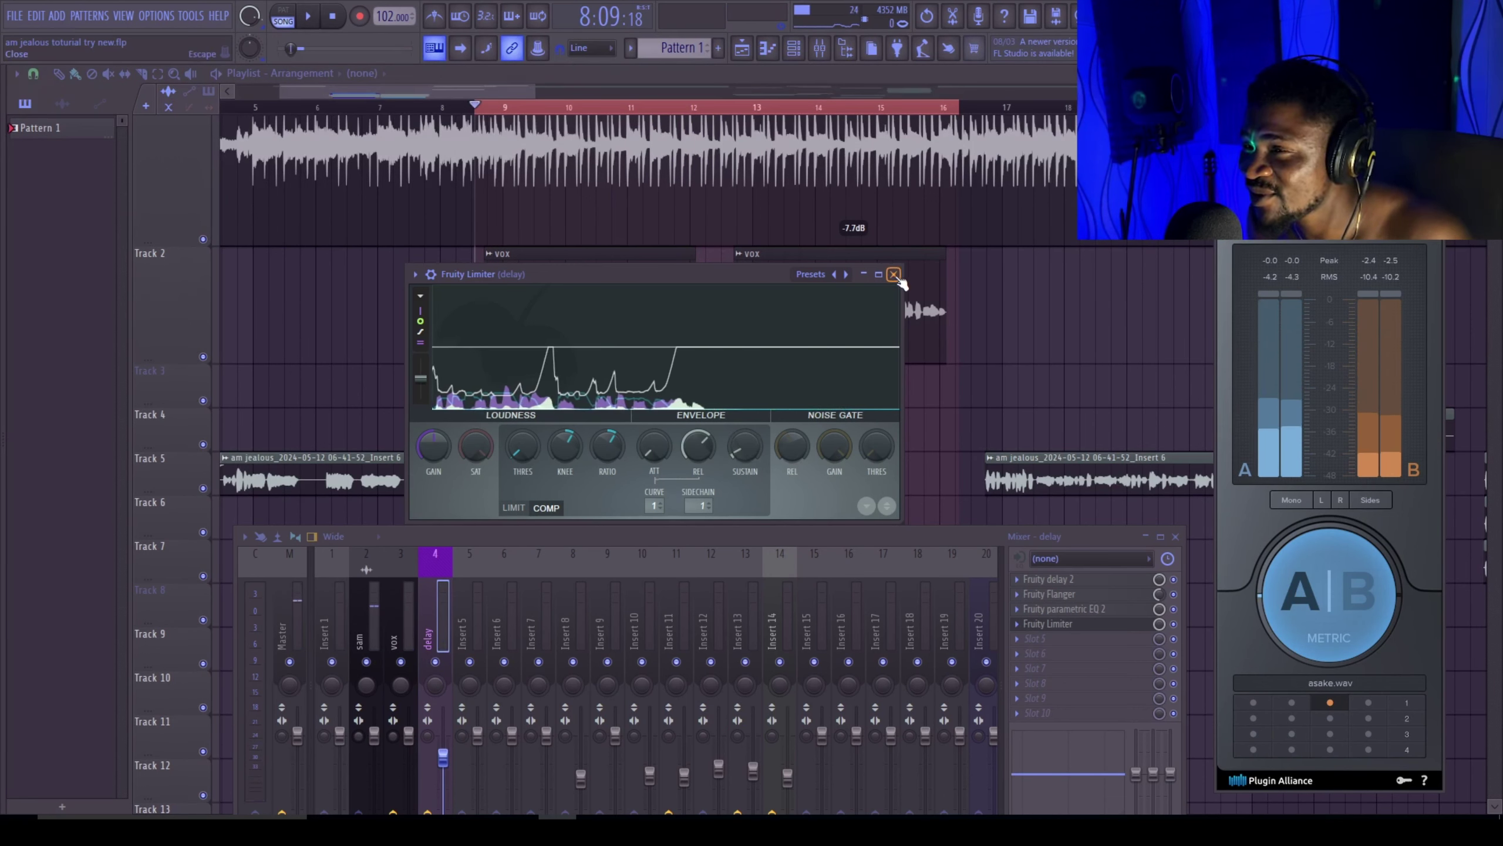
{"action": "left_click", "coordinate": [895, 274]}
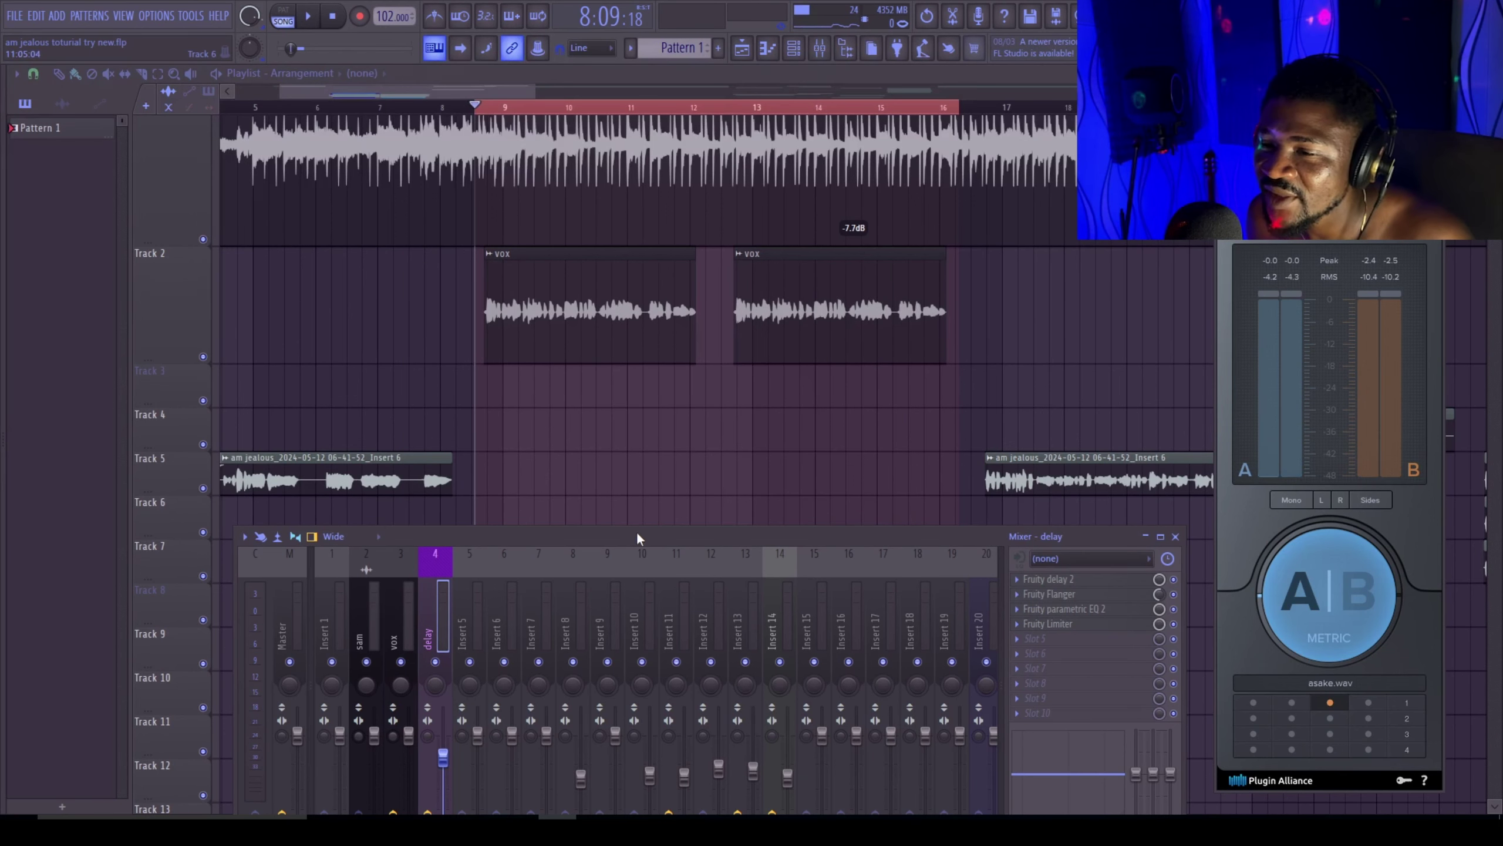
Step: Move the mixer higher to expose its faders, and lower the delay channel's volume well below -4.6 dB while auditioning the loop
{"action": "left_click_drag", "start_coordinate": [637, 534], "coordinate": [664, 397]}
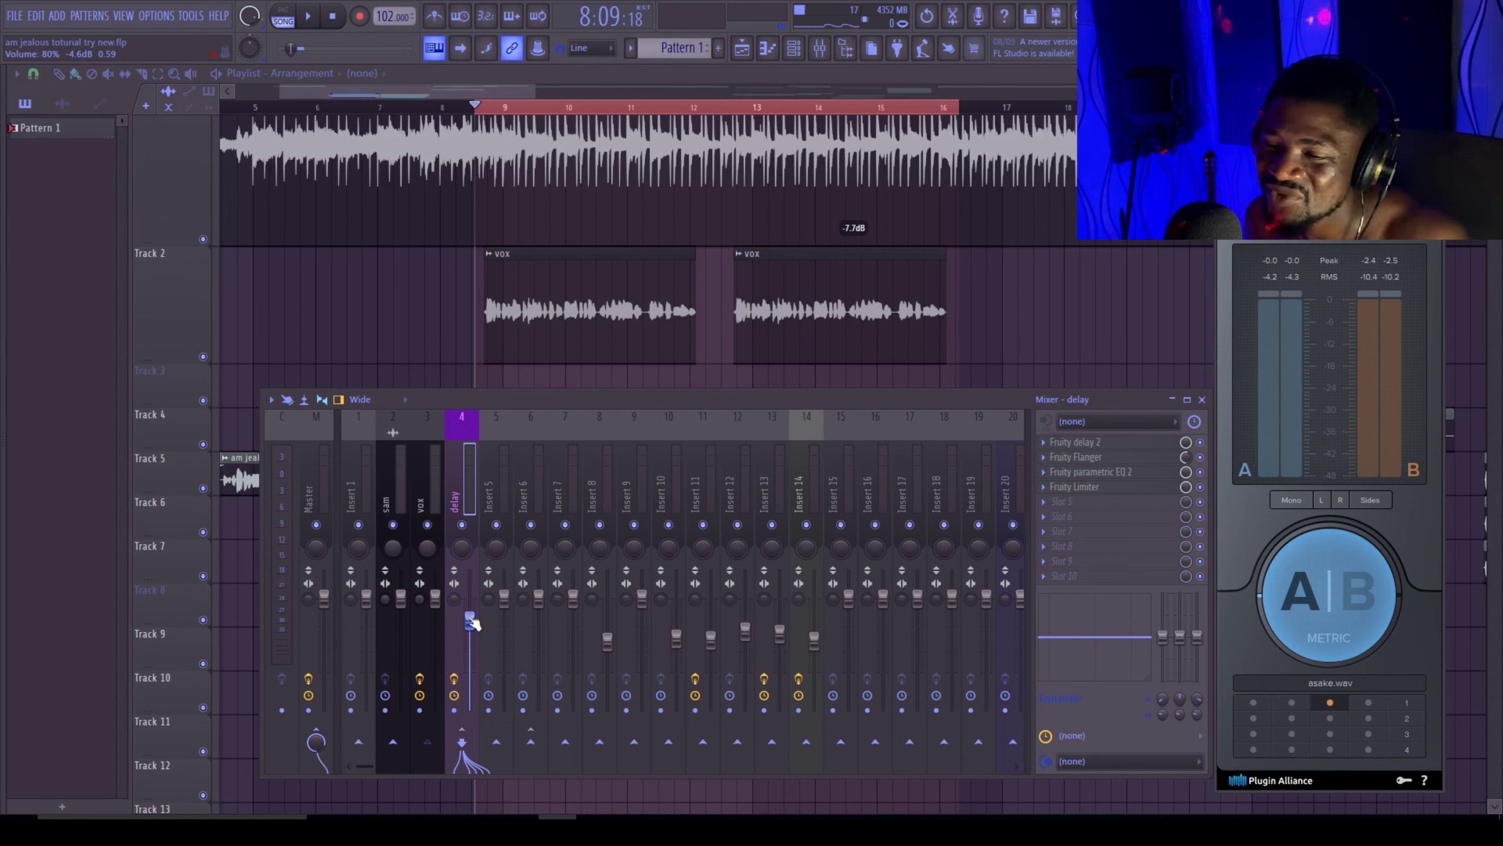
{"action": "key", "text": "space"}
{"action": "left_click_drag", "start_coordinate": [472, 622], "coordinate": [471, 664]}
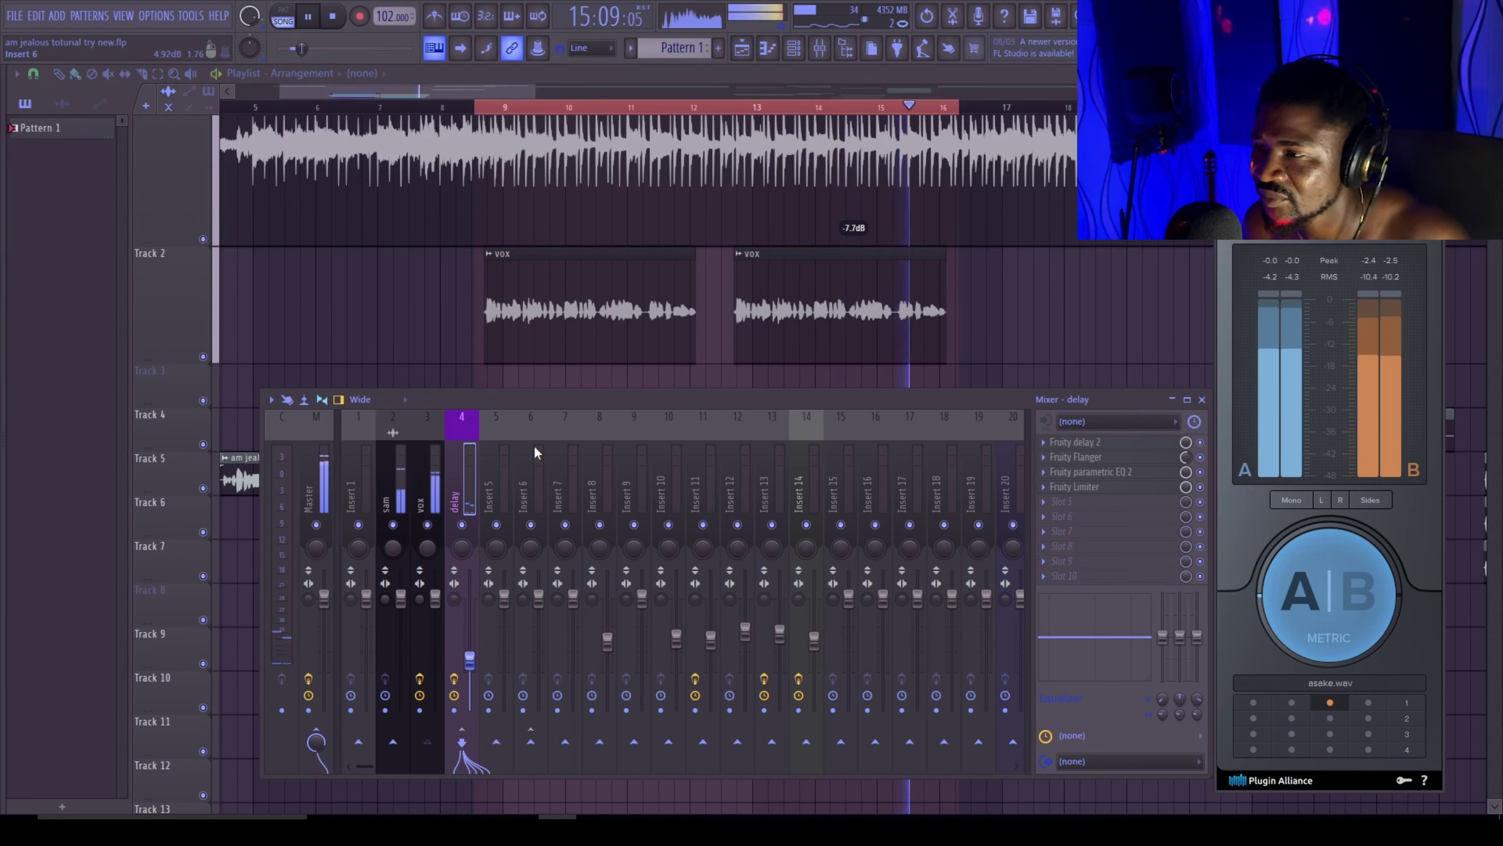
{"action": "key", "text": "space"}
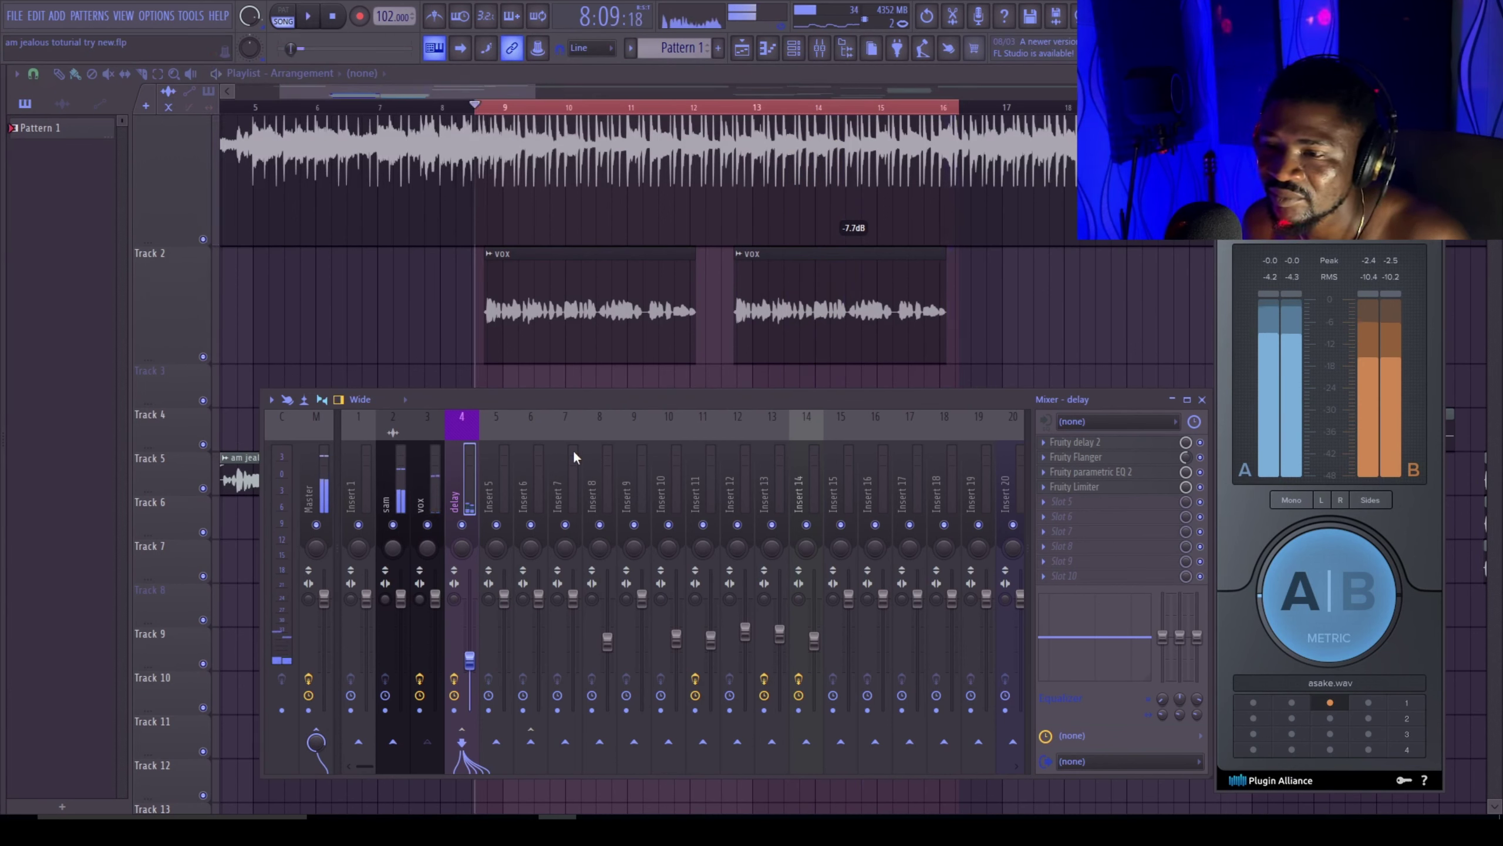
Step: Mute the beat on the first playlist track, audition the vocals with their delay alone, and bring the mixer back
{"action": "left_click", "coordinate": [203, 239]}
{"action": "key", "text": "space"}
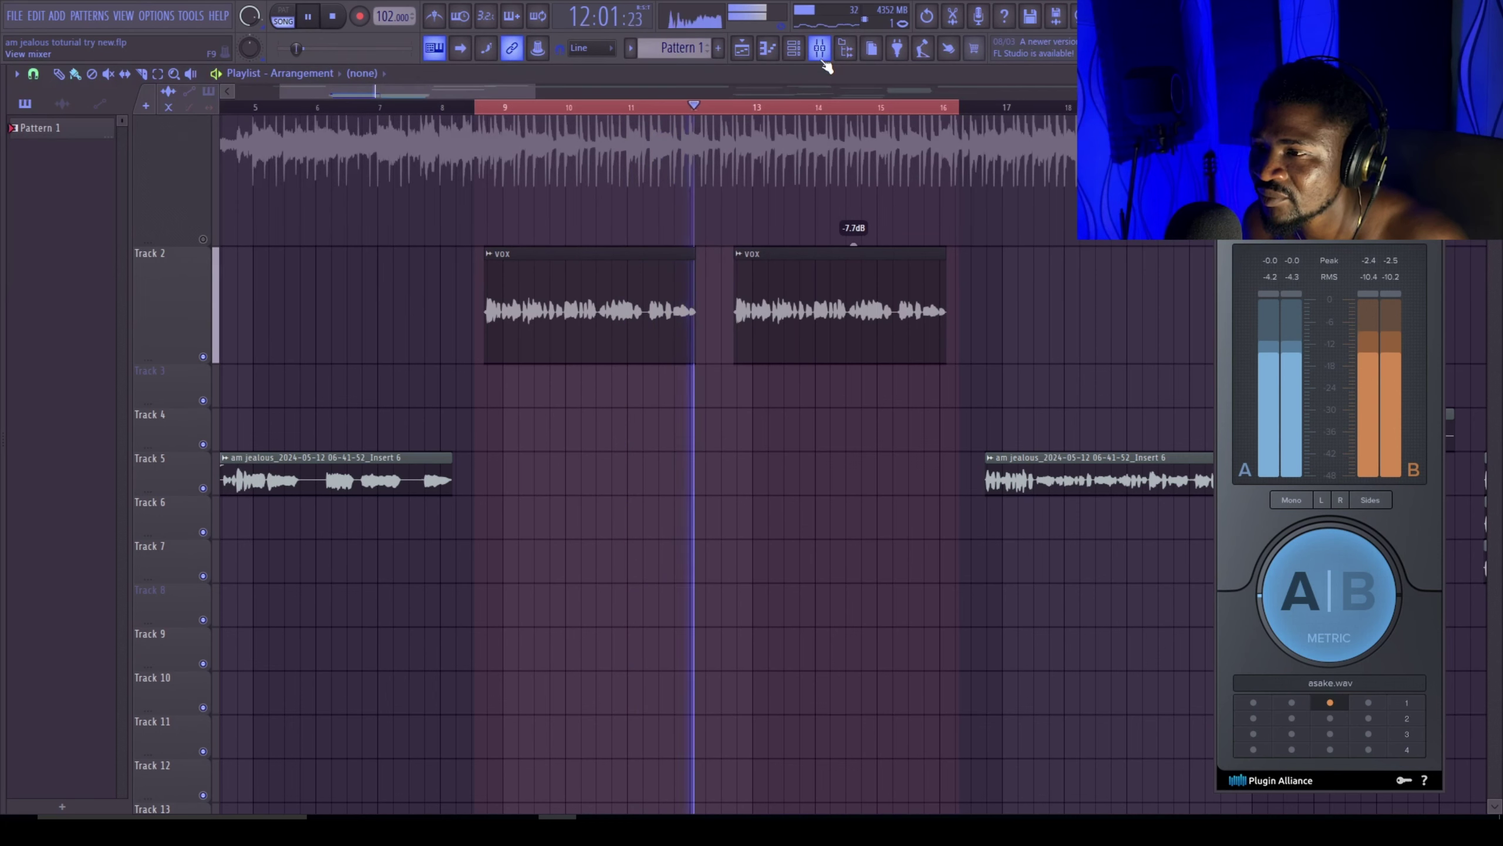
{"action": "key", "text": "space"}
{"action": "left_click", "coordinate": [819, 49]}
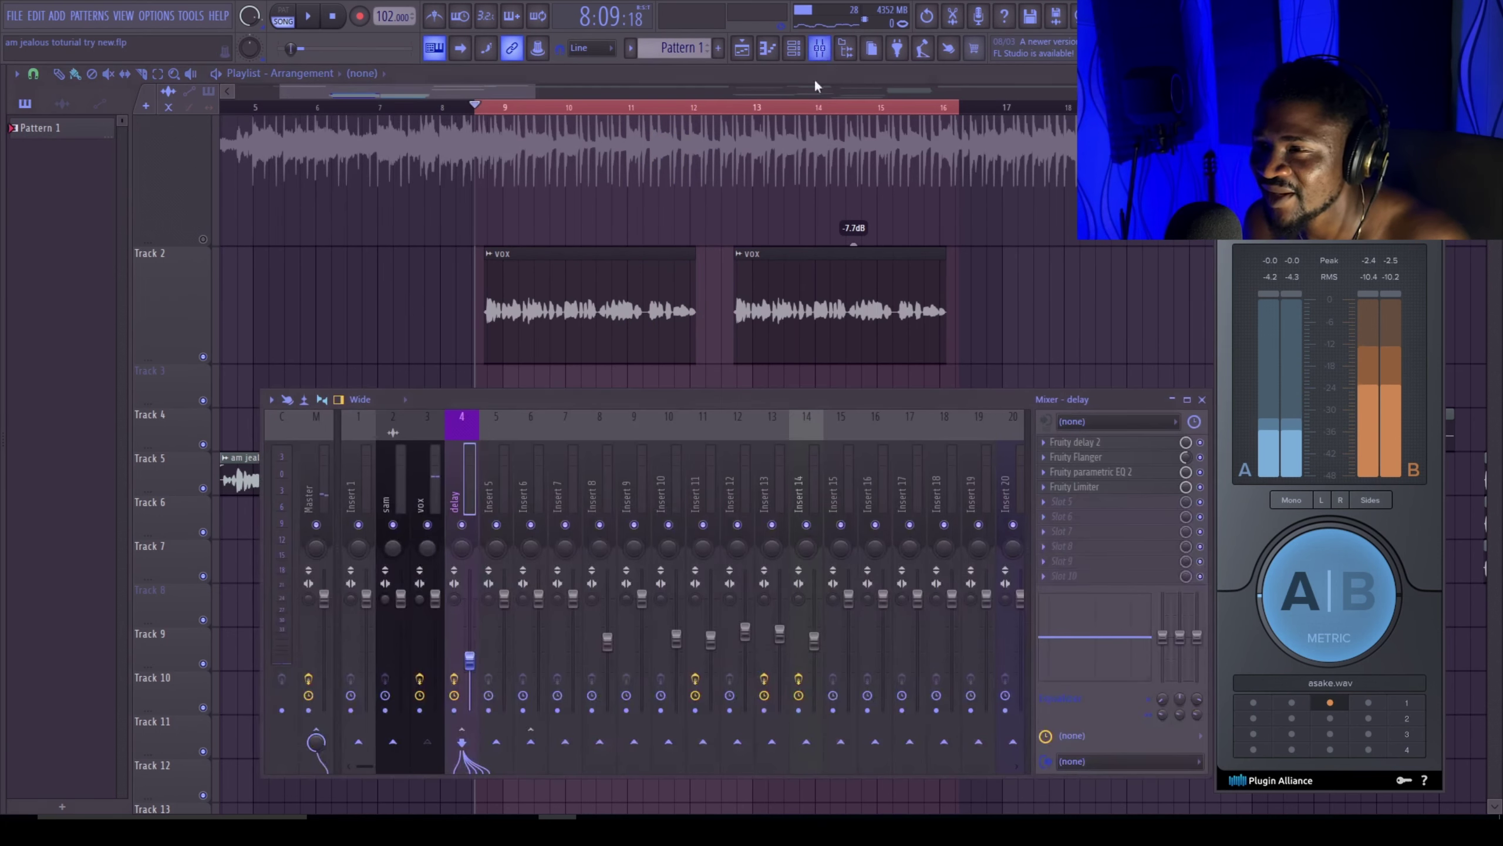
Step: Send the vox channel to Insert 5, and name that insert "reverb" with the Dark Orchid colour #6E23B1
{"action": "left_click", "coordinate": [502, 489]}
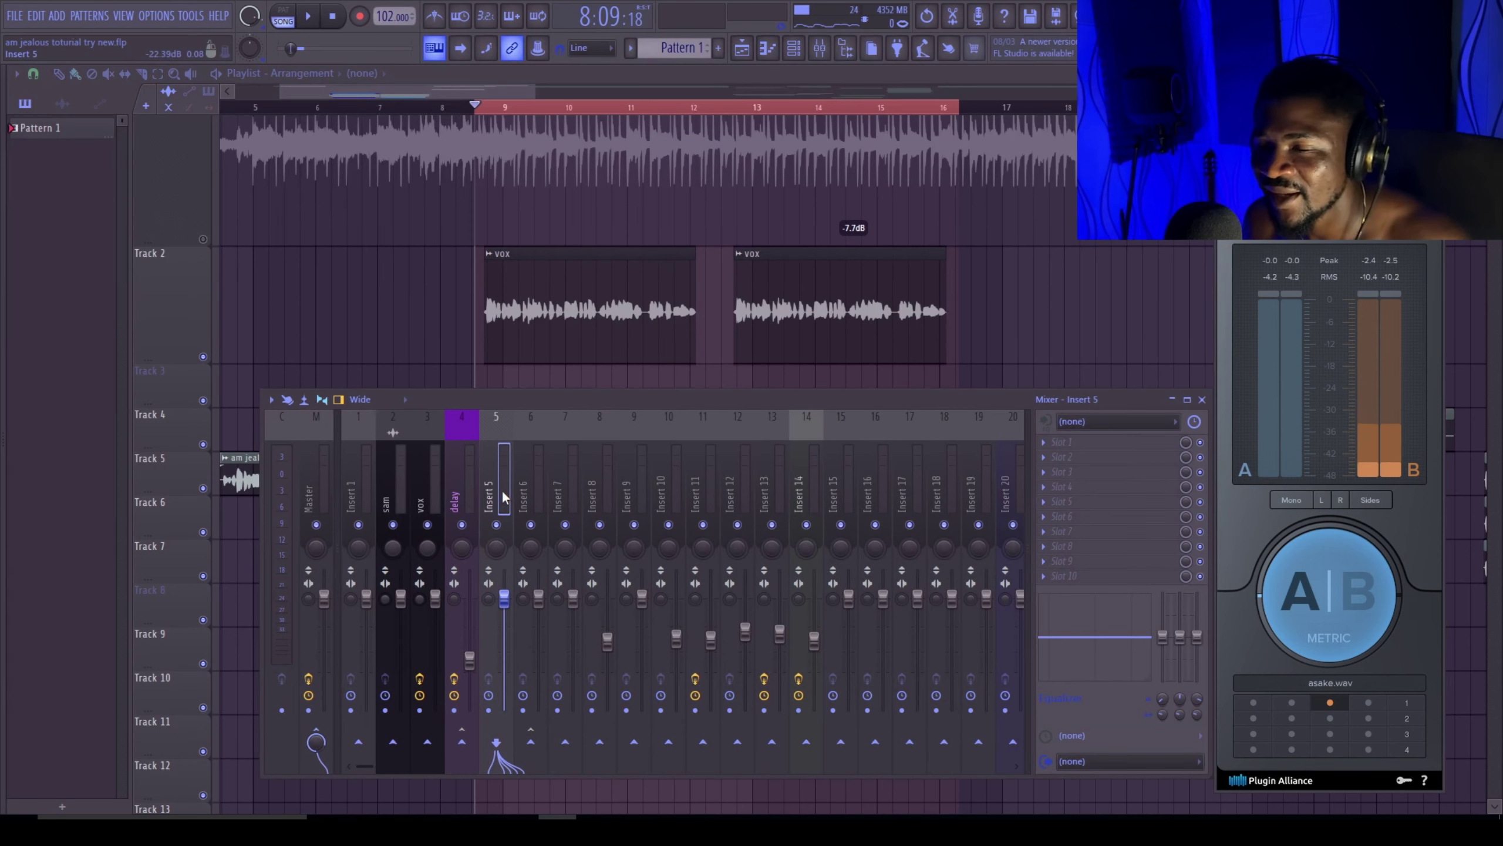
{"action": "left_click", "coordinate": [425, 480]}
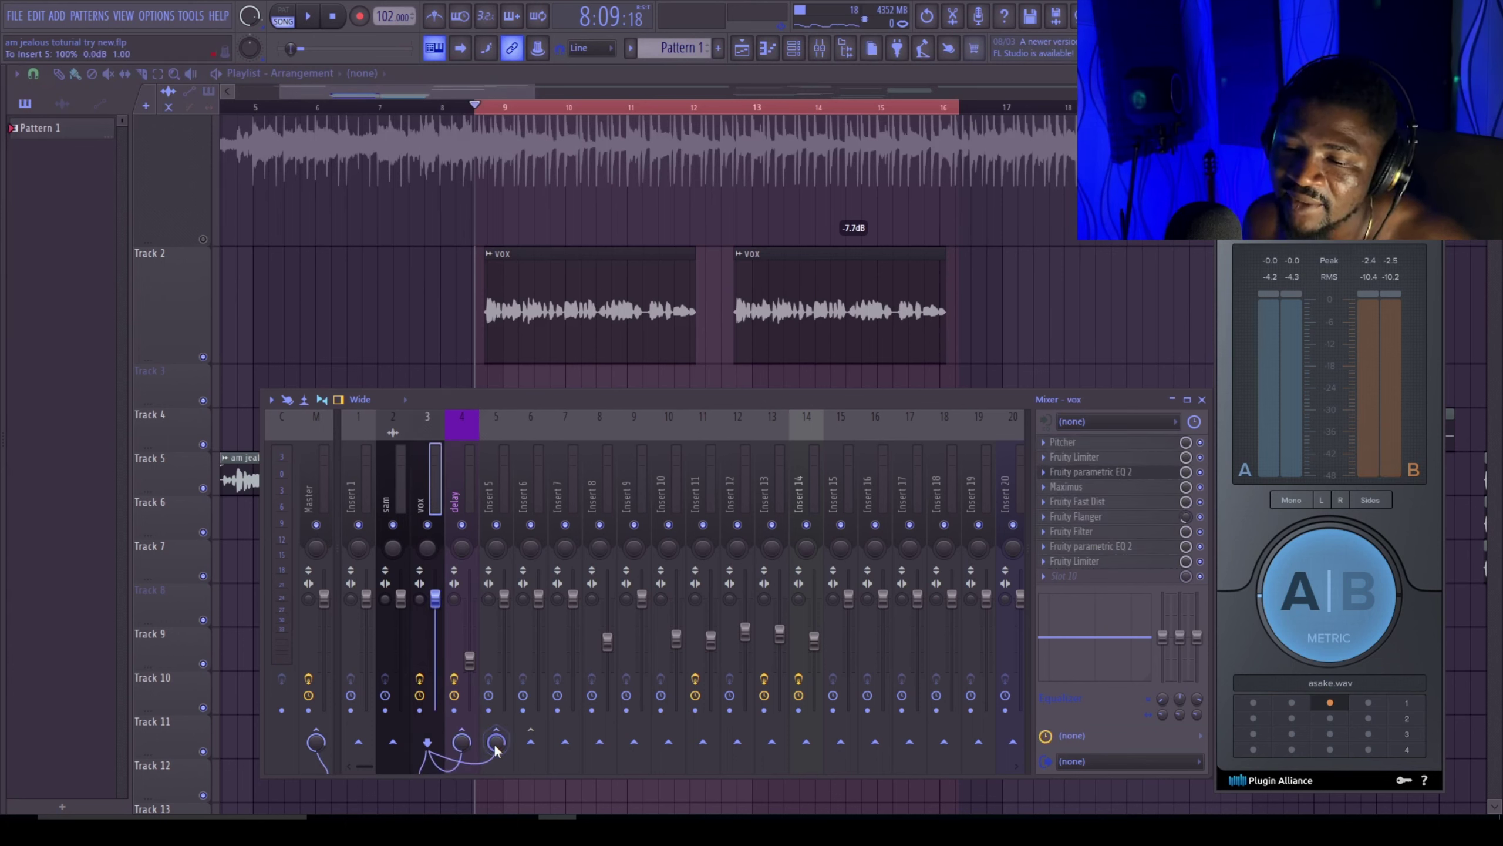
{"action": "left_click", "coordinate": [499, 469]}
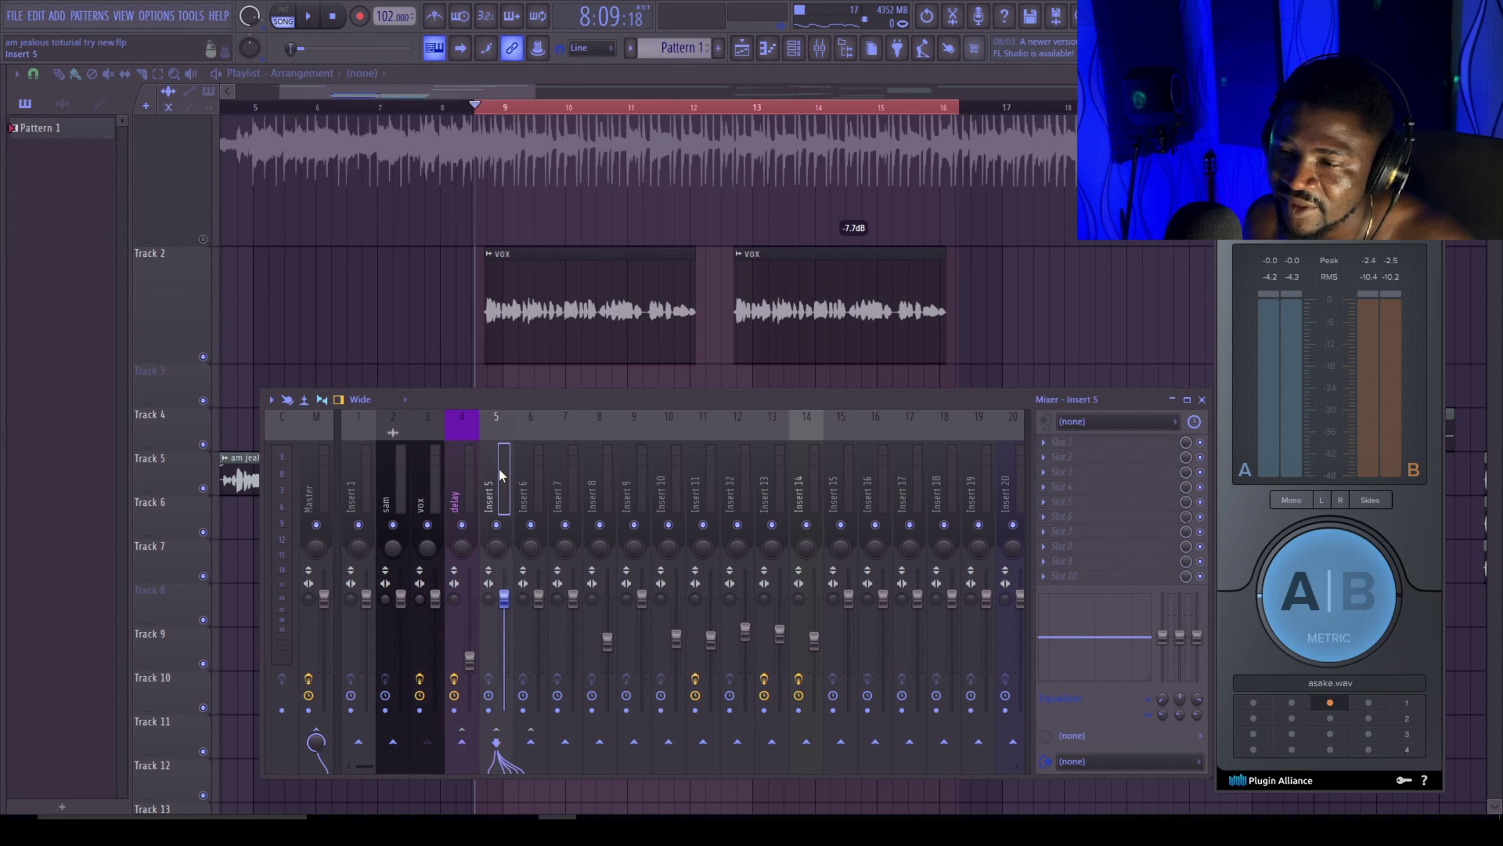
{"action": "right_click", "coordinate": [499, 469]}
{"action": "left_click", "coordinate": [556, 372]}
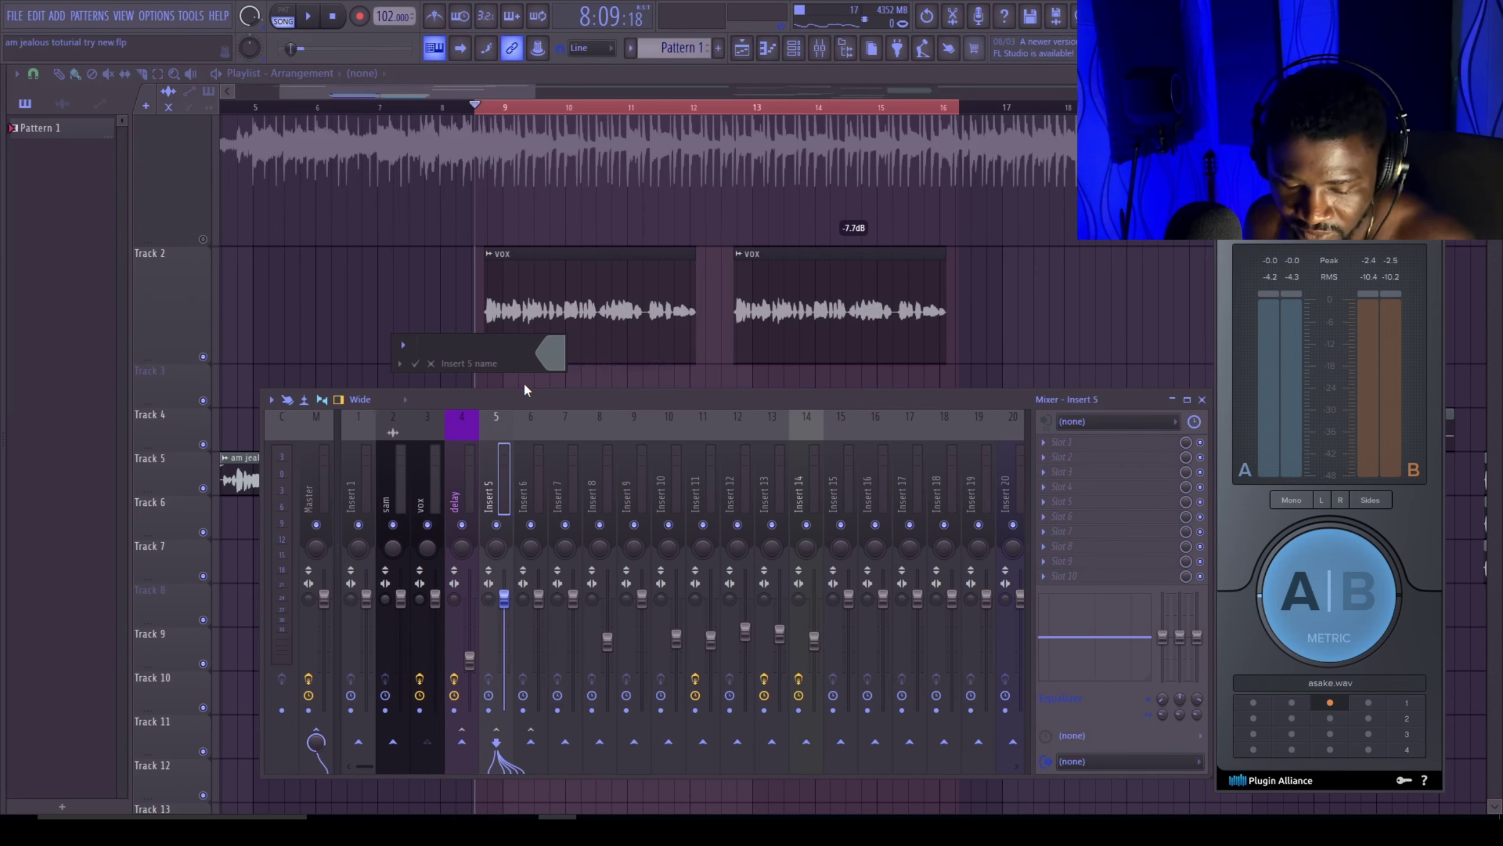
{"action": "type", "text": "reve"}
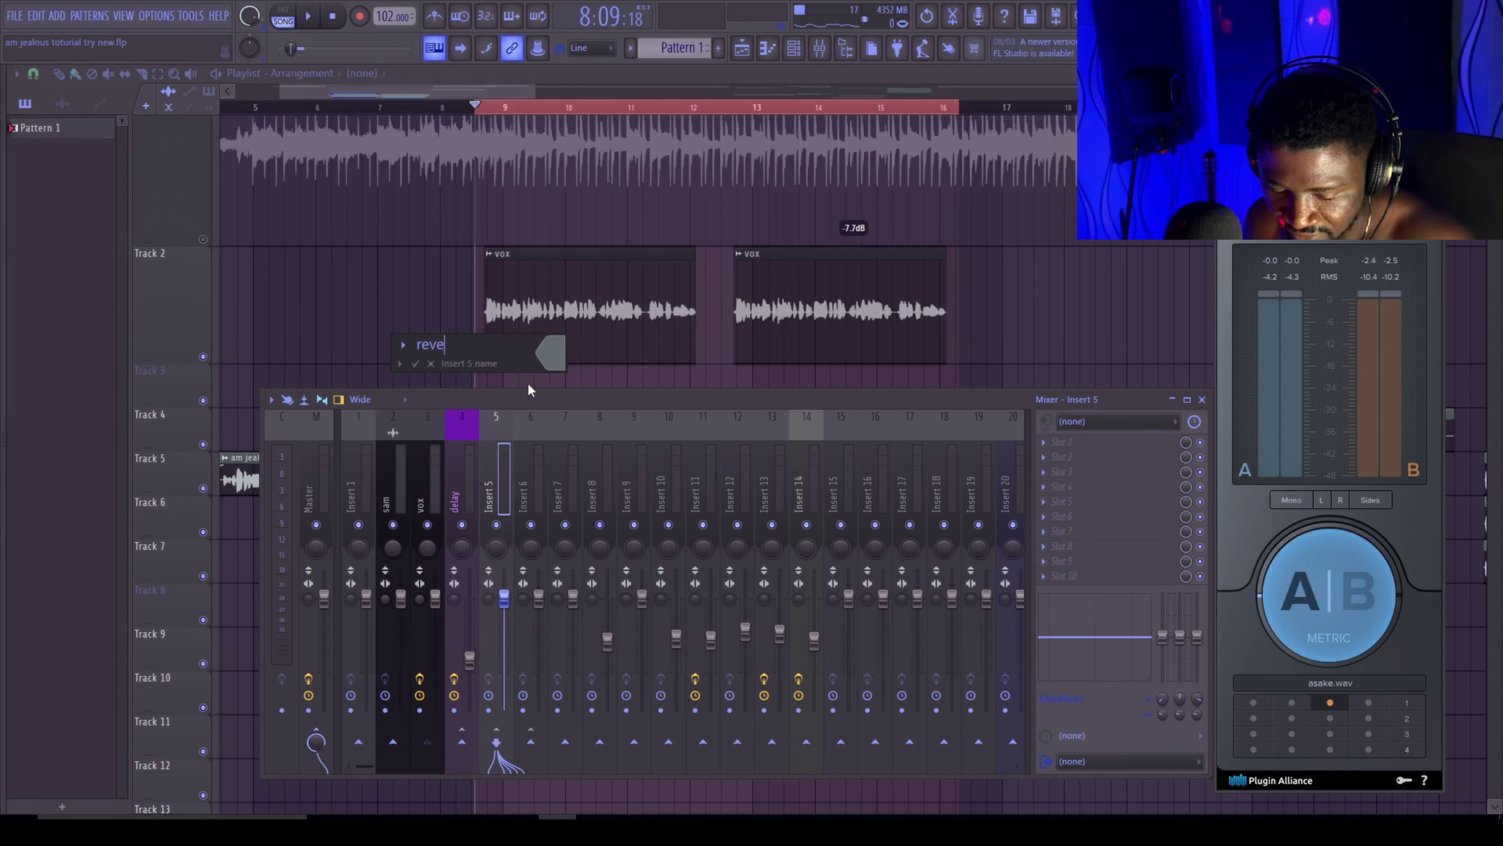
{"action": "type", "text": "rb"}
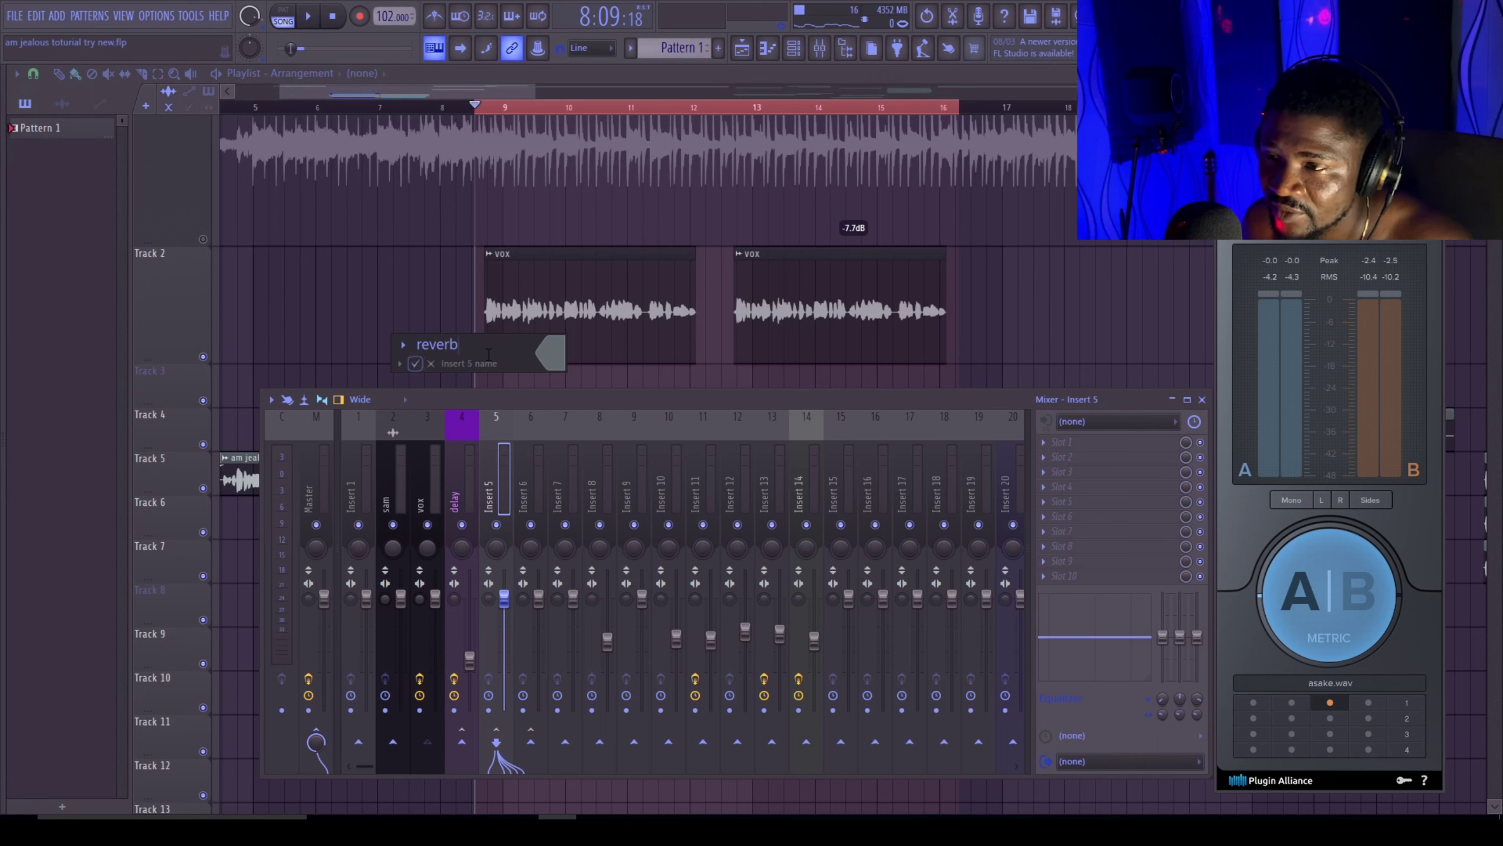
{"action": "left_click", "coordinate": [551, 352]}
{"action": "left_click", "coordinate": [600, 603]}
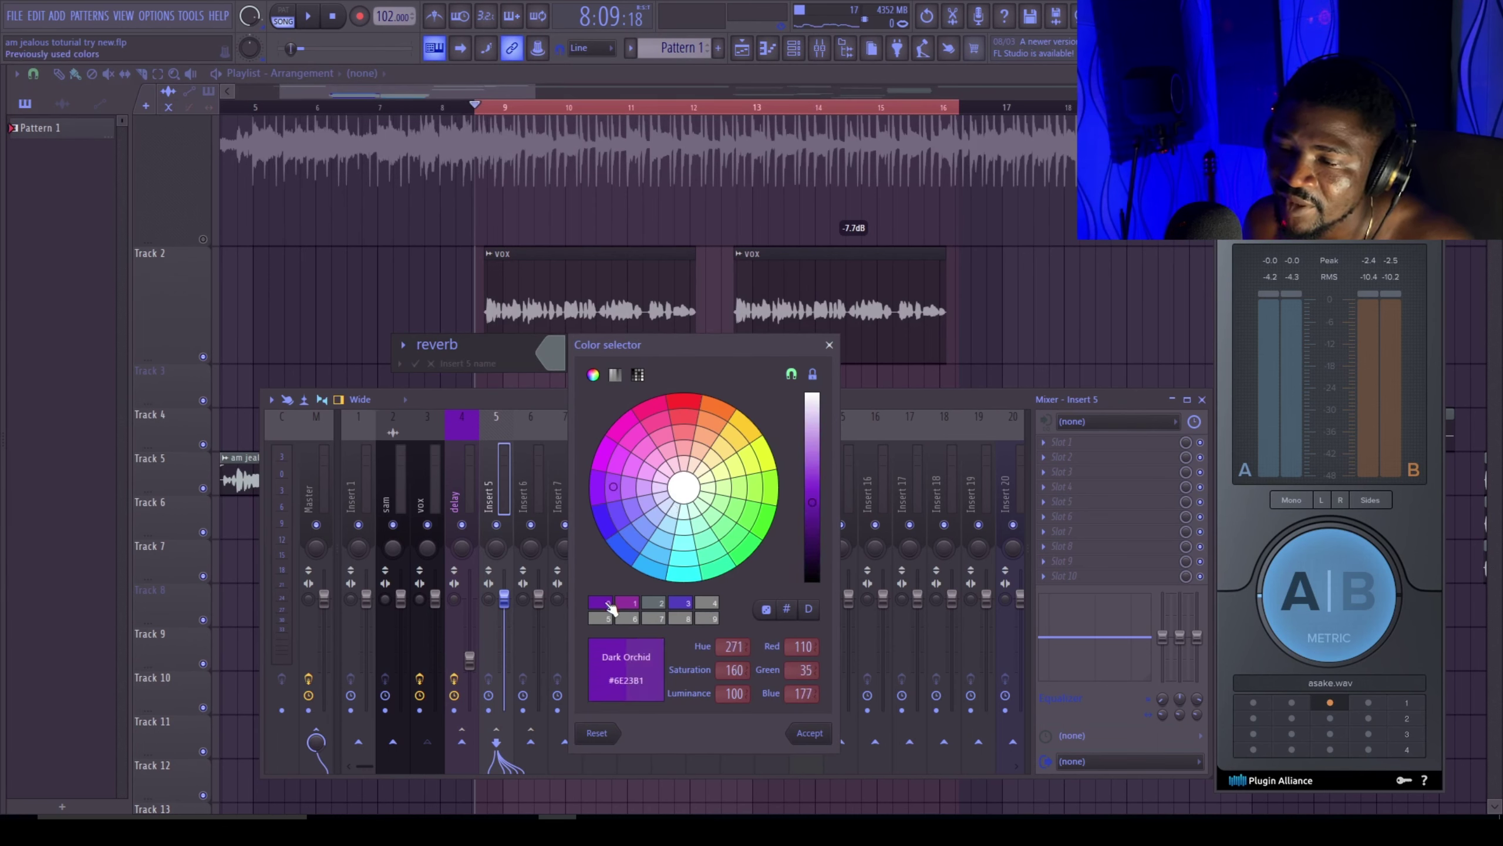
{"action": "left_click", "coordinate": [811, 734]}
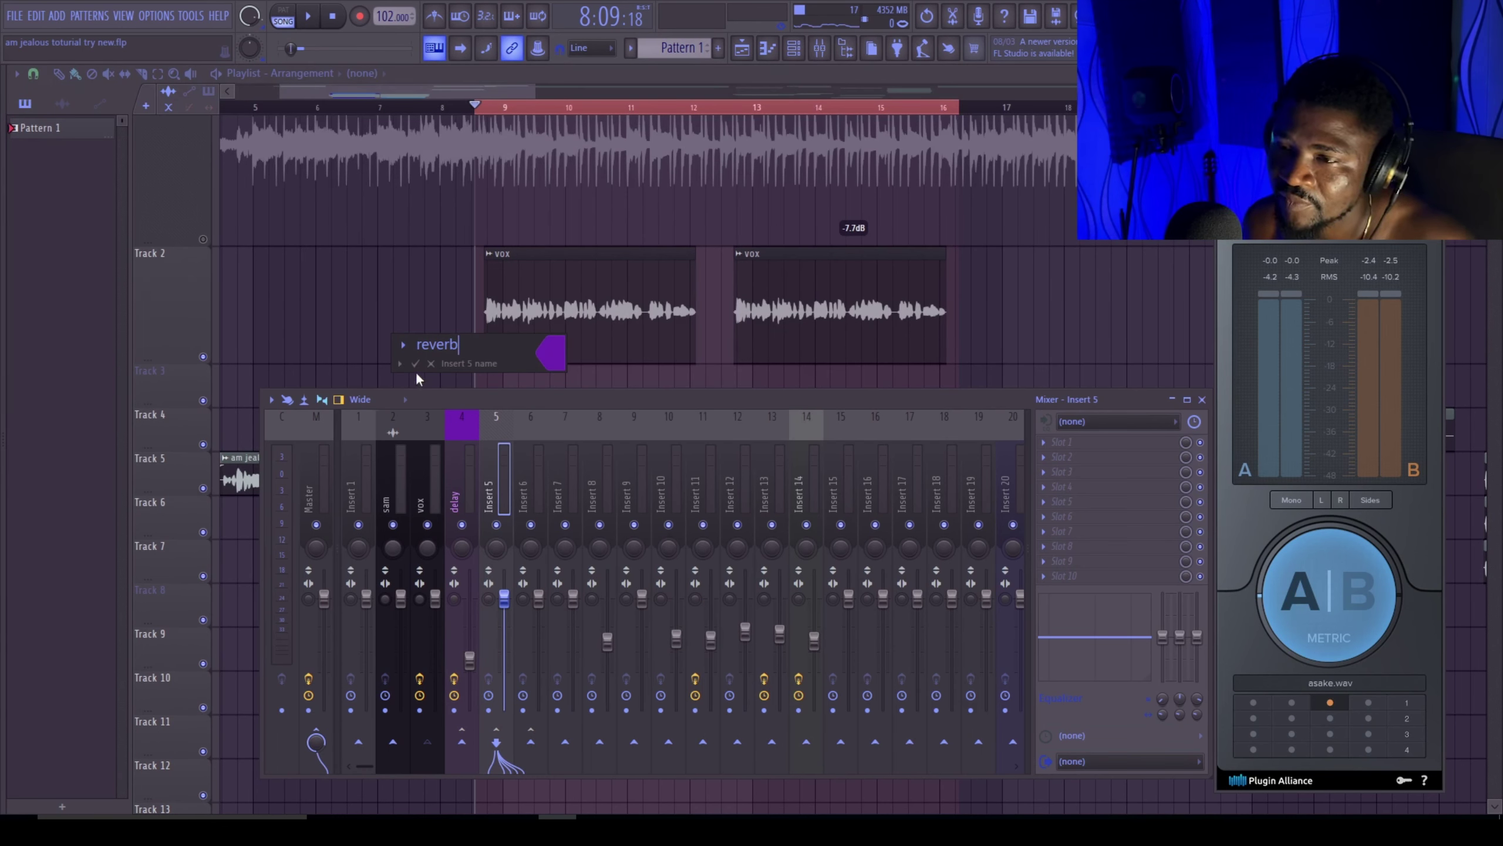
{"action": "key", "text": "Return"}
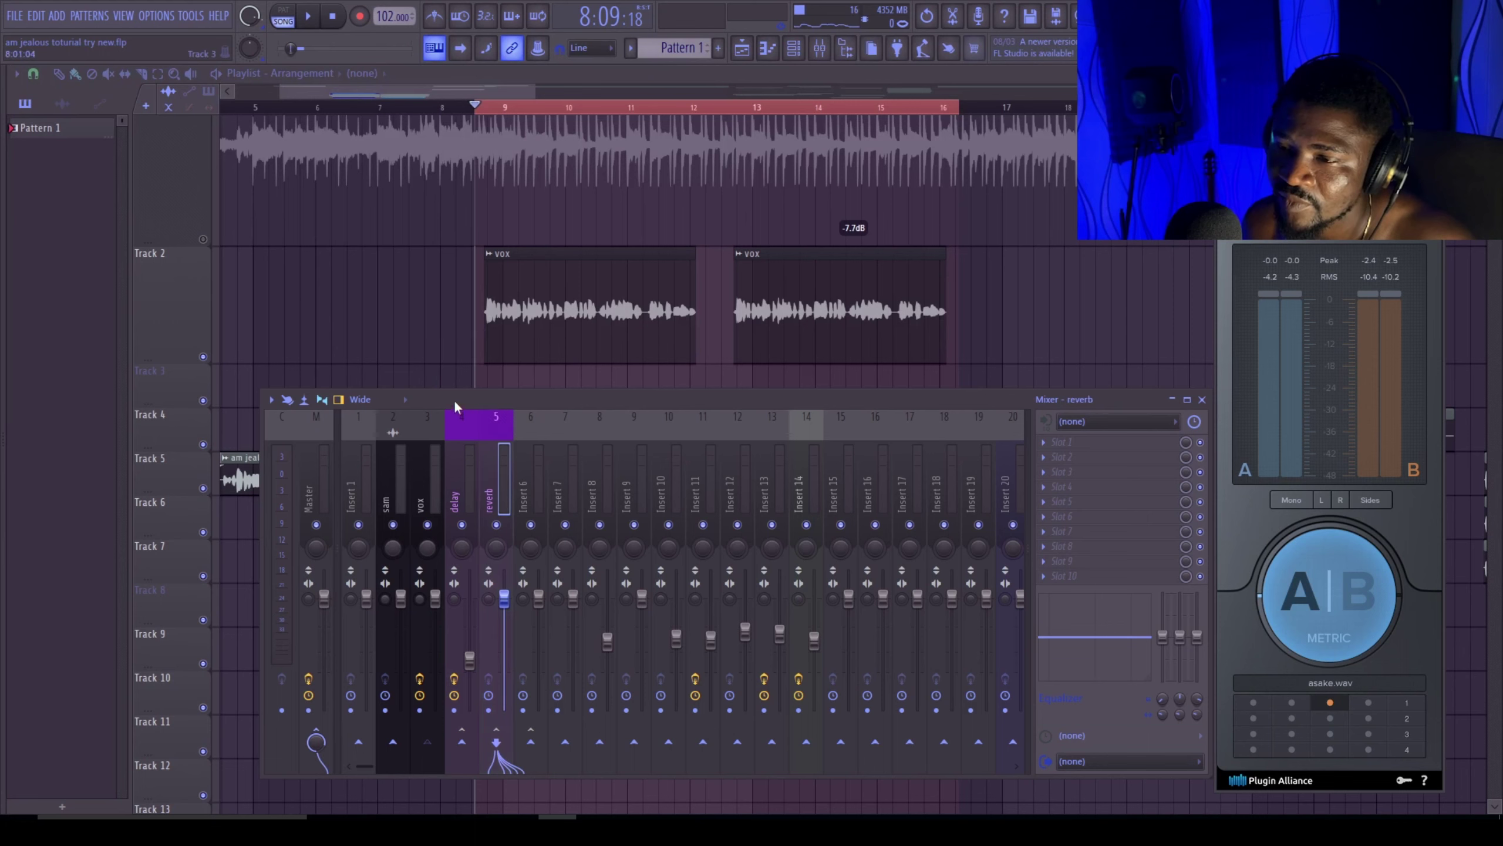
Step: Load Fruity Reeverb 2 in the reverb channel's first effect slot, and audition the vocals with it while the mixer is hidden
{"action": "left_click", "coordinate": [1045, 448]}
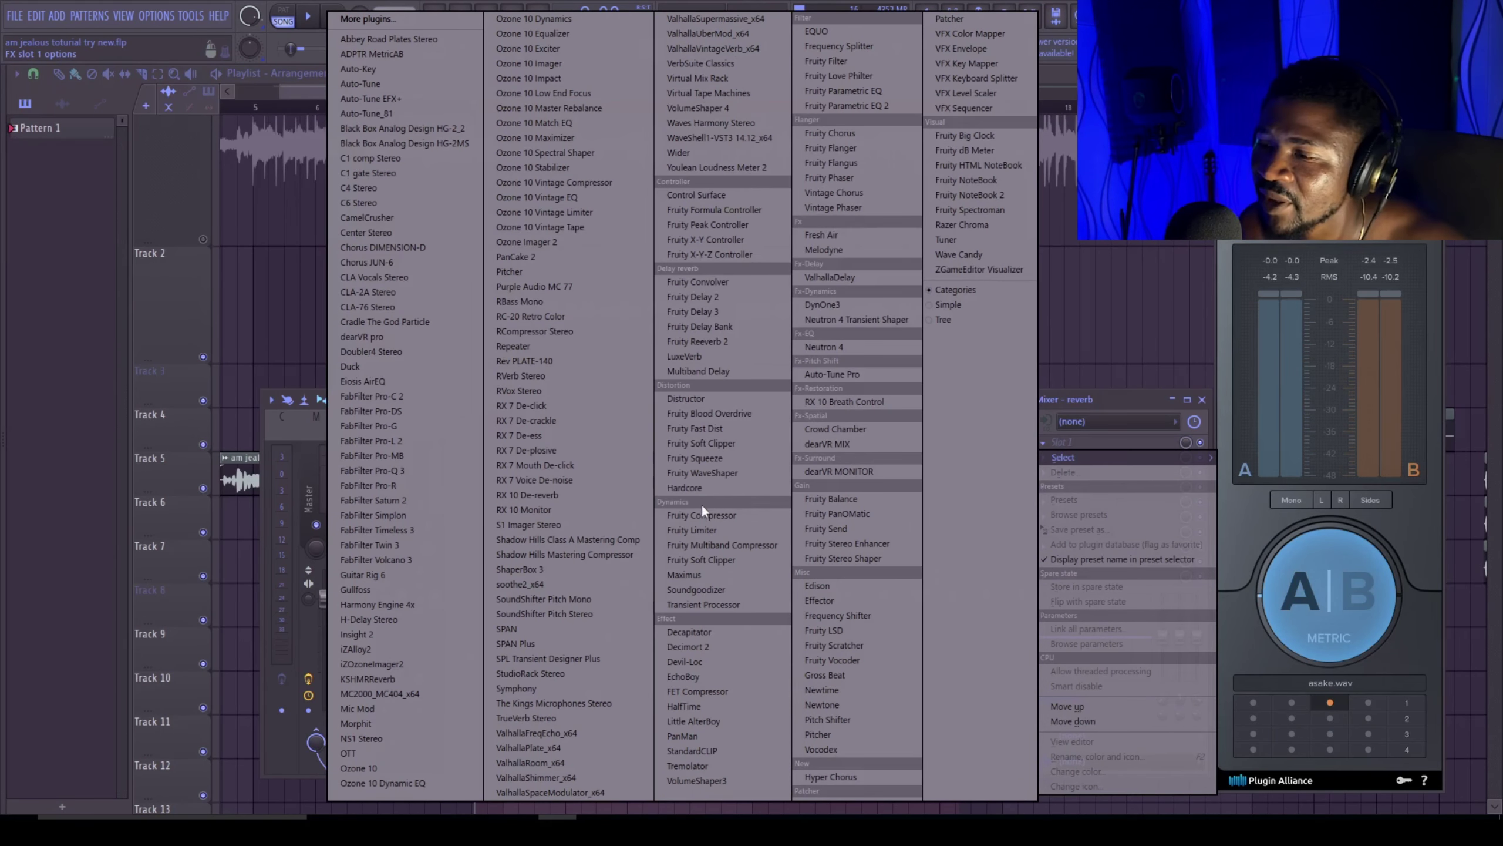
{"action": "left_click", "coordinate": [717, 346]}
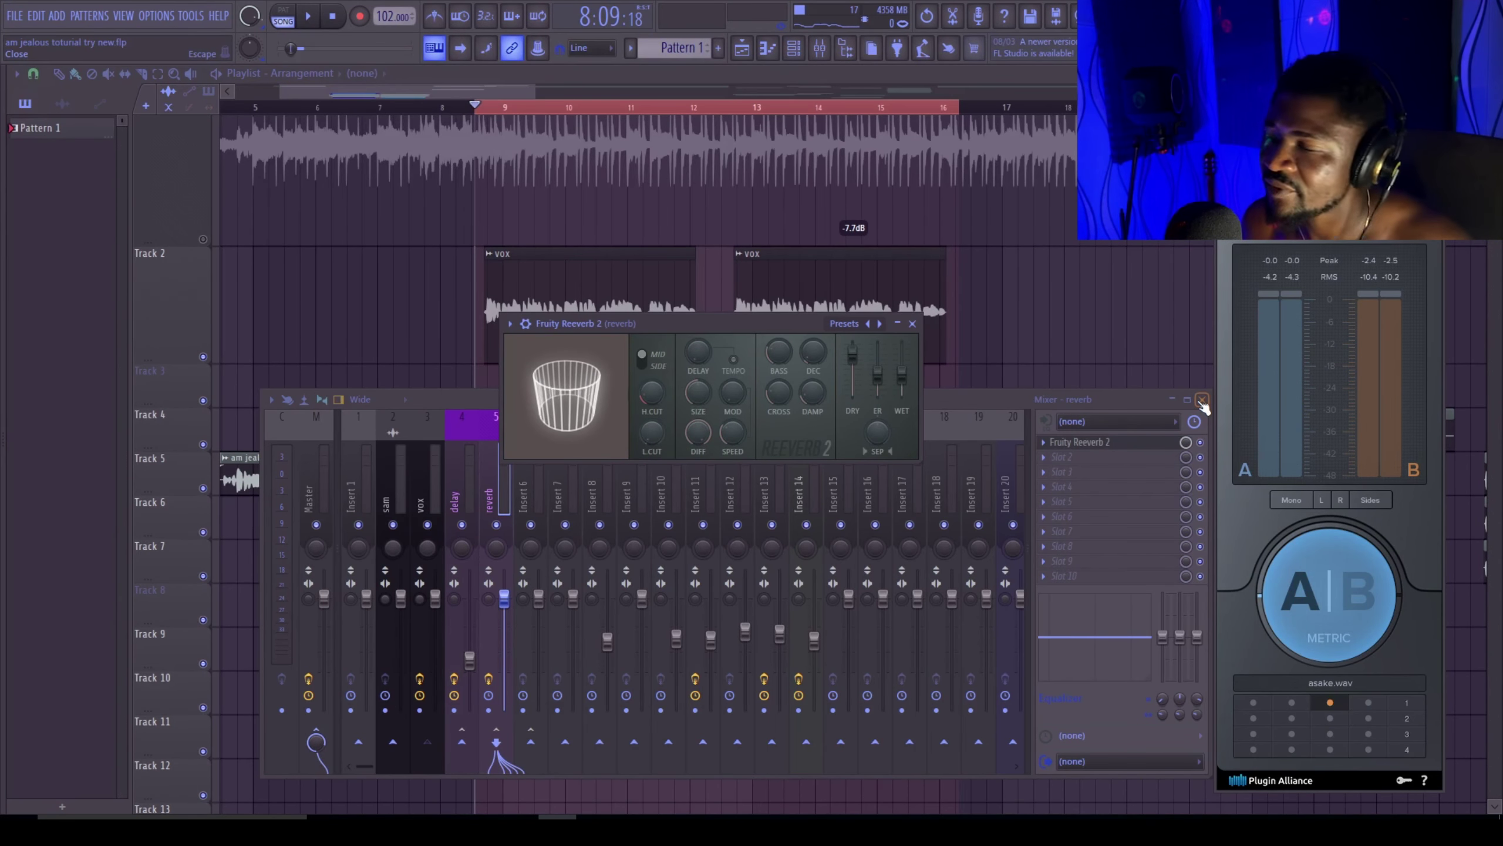
{"action": "left_click", "coordinate": [1202, 400]}
{"action": "left_click_drag", "start_coordinate": [731, 327], "coordinate": [677, 407]}
{"action": "key", "text": "space"}
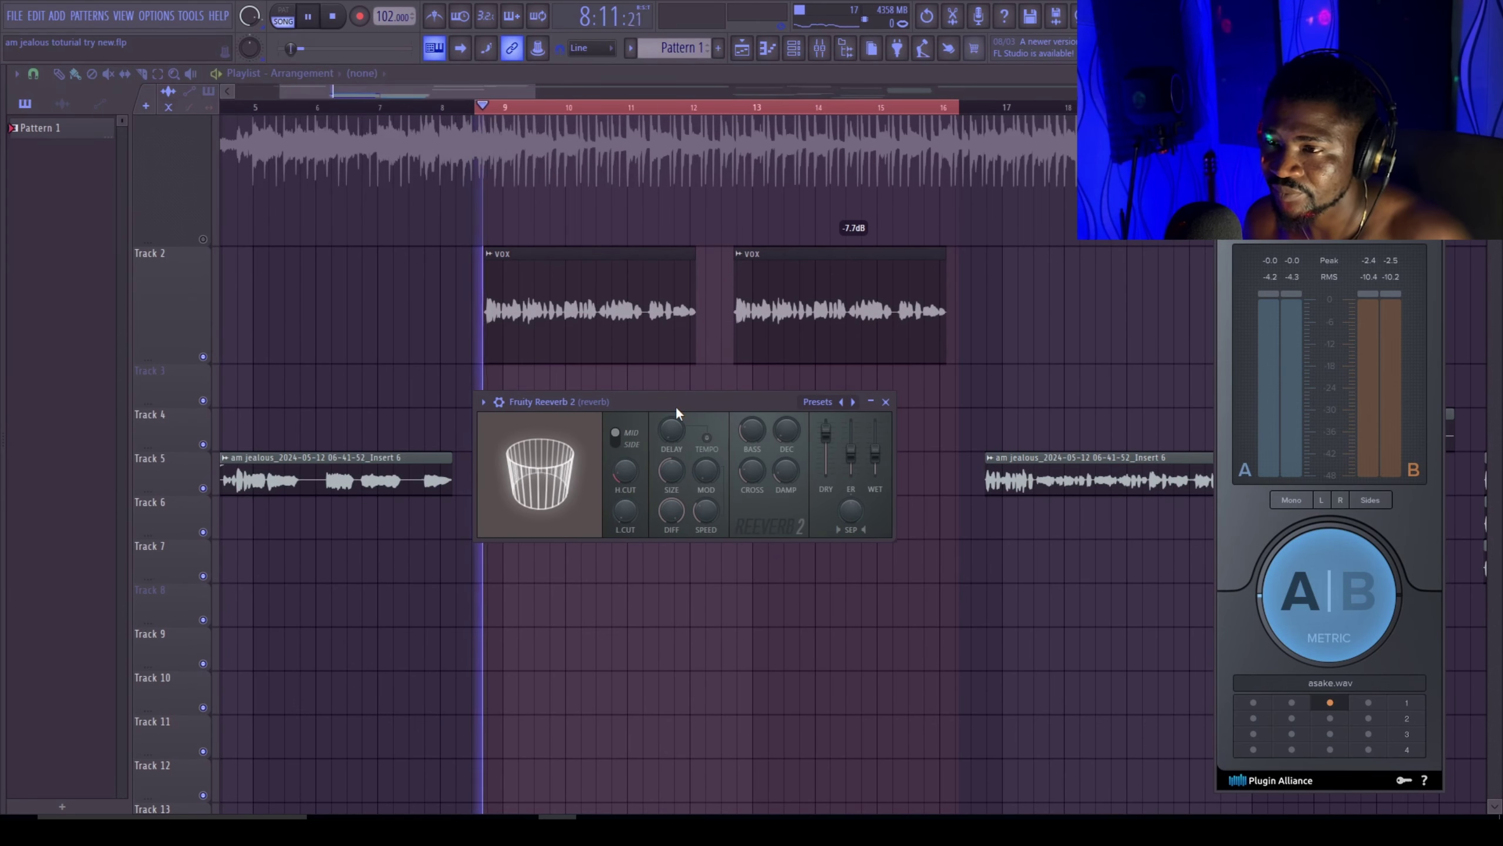
{"action": "key", "text": "space"}
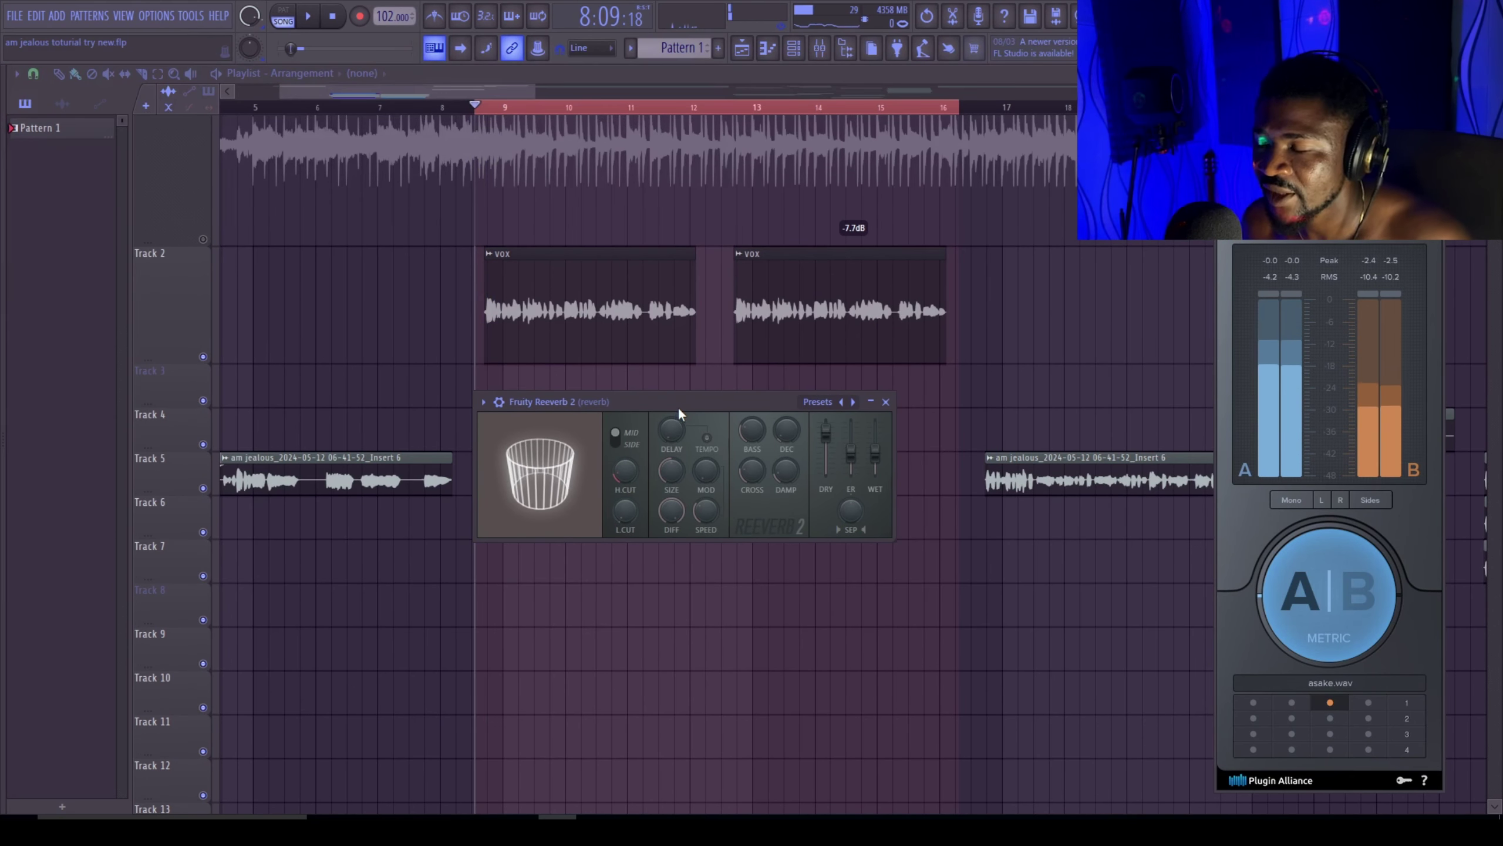
Step: Toggle the Detached option of the Fruity Reeverb 2 window, and unmute the beat on the first playlist track
{"action": "left_click", "coordinate": [483, 402]}
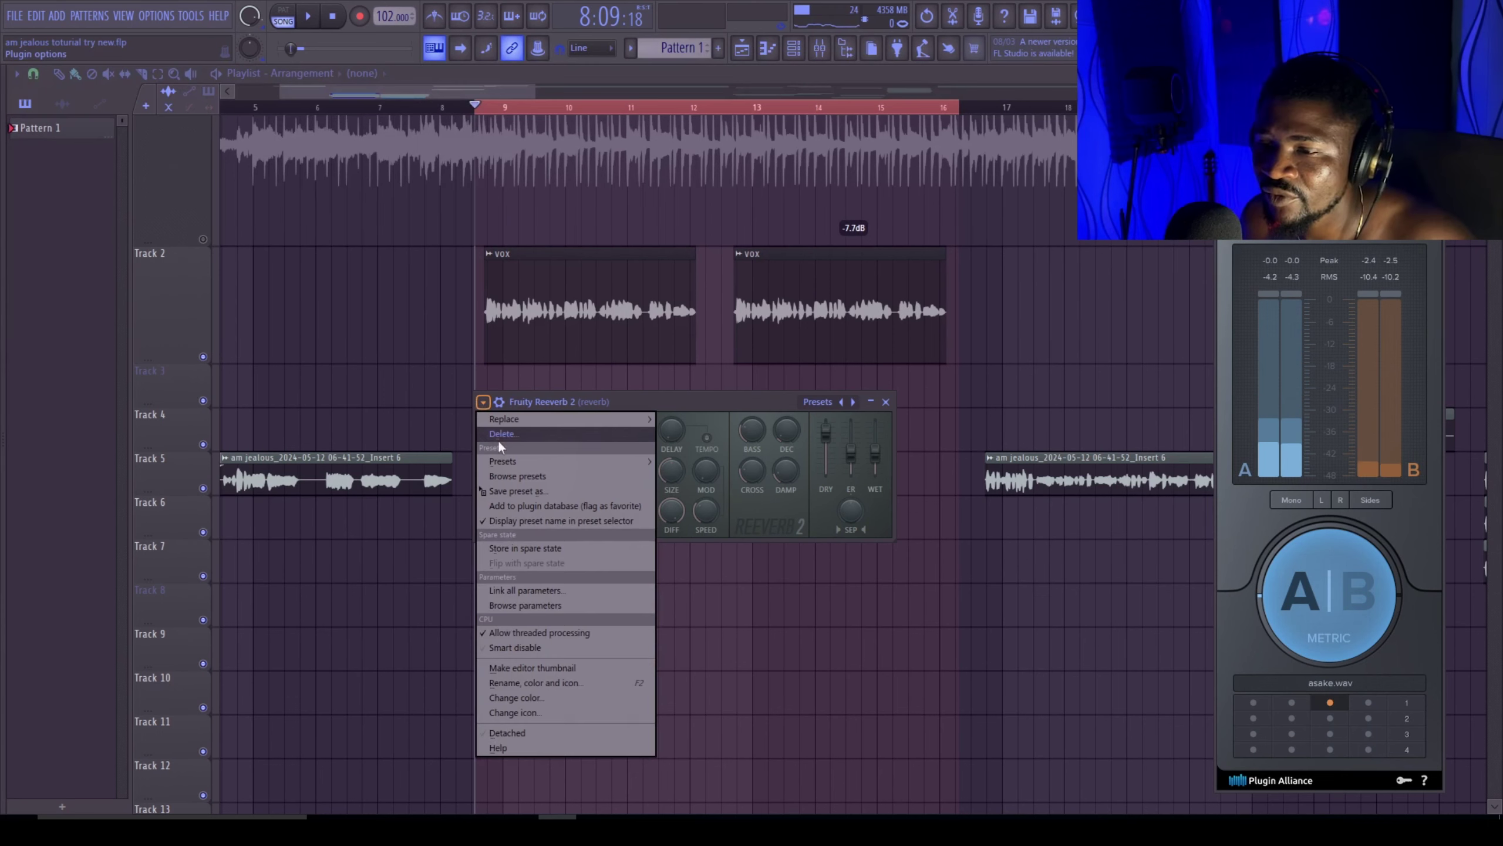
{"action": "left_click", "coordinate": [519, 731]}
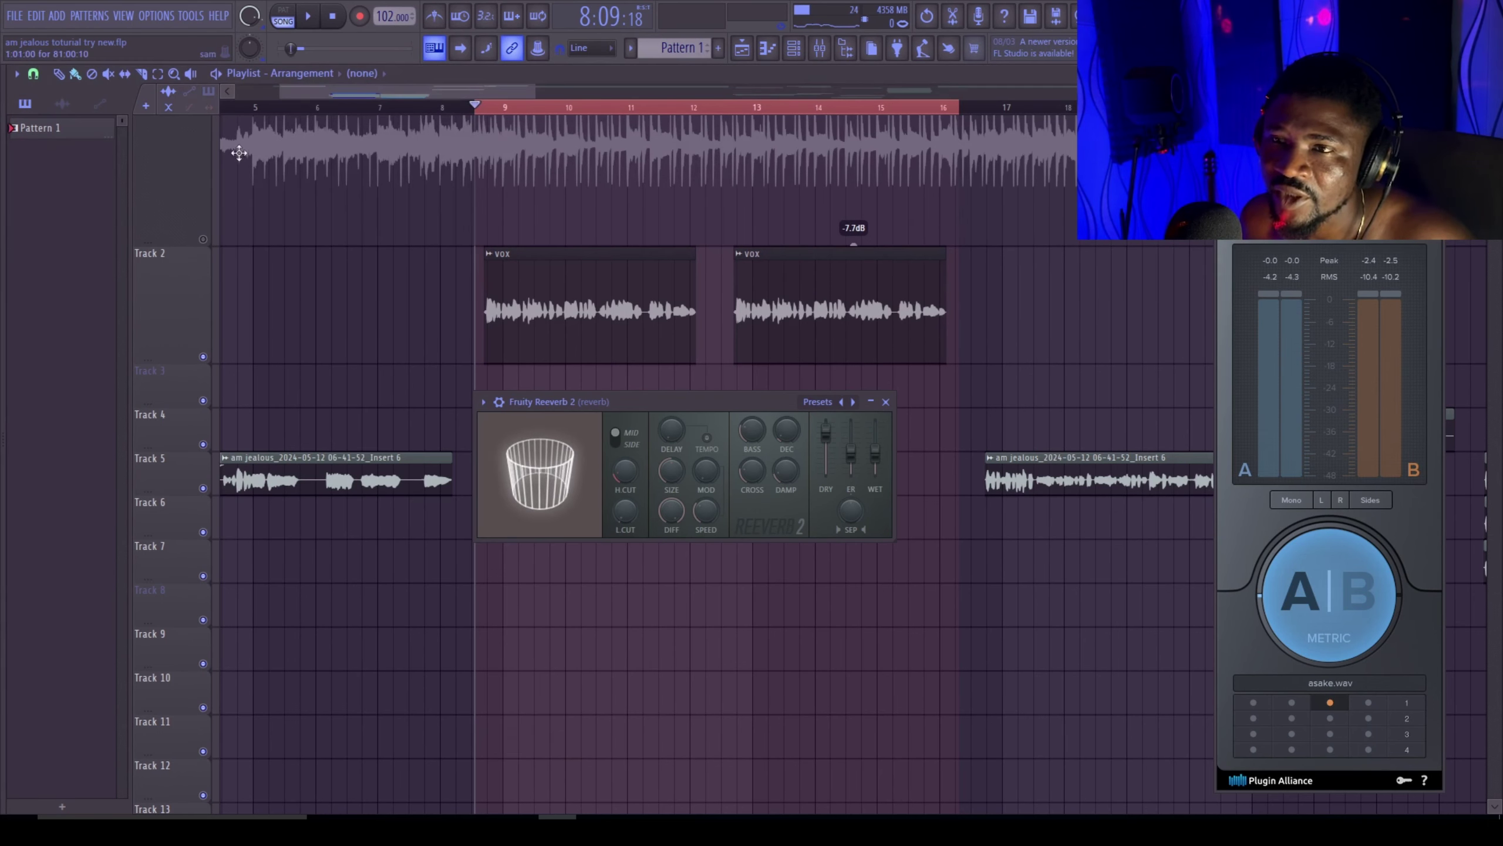
{"action": "left_click", "coordinate": [204, 239]}
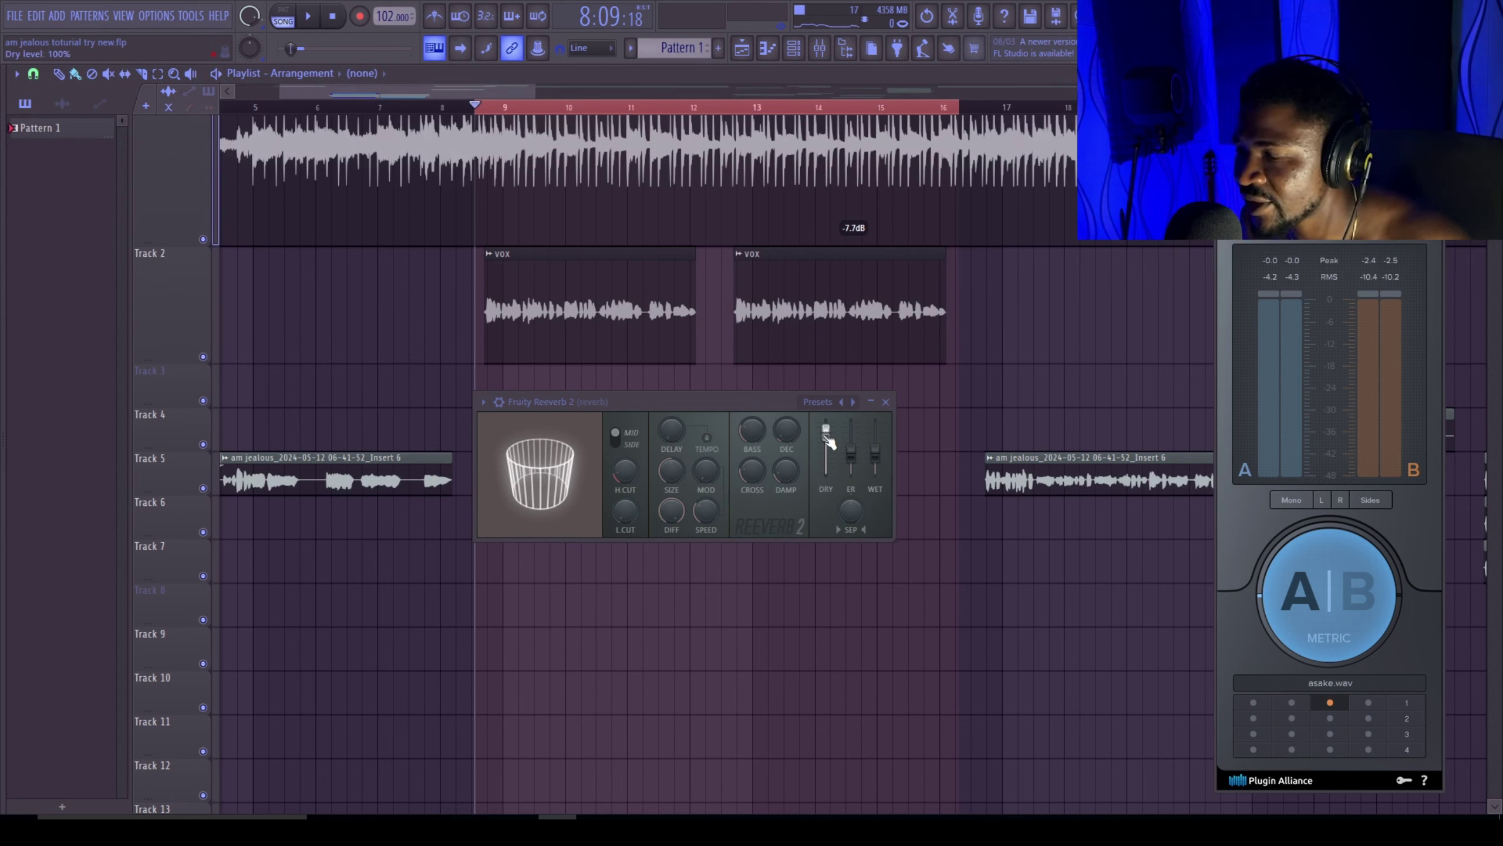
Step: Set the Fruity Reeverb 2 dry level to 0% and its wet level to 100%
{"action": "left_click_drag", "start_coordinate": [827, 439], "coordinate": [826, 471]}
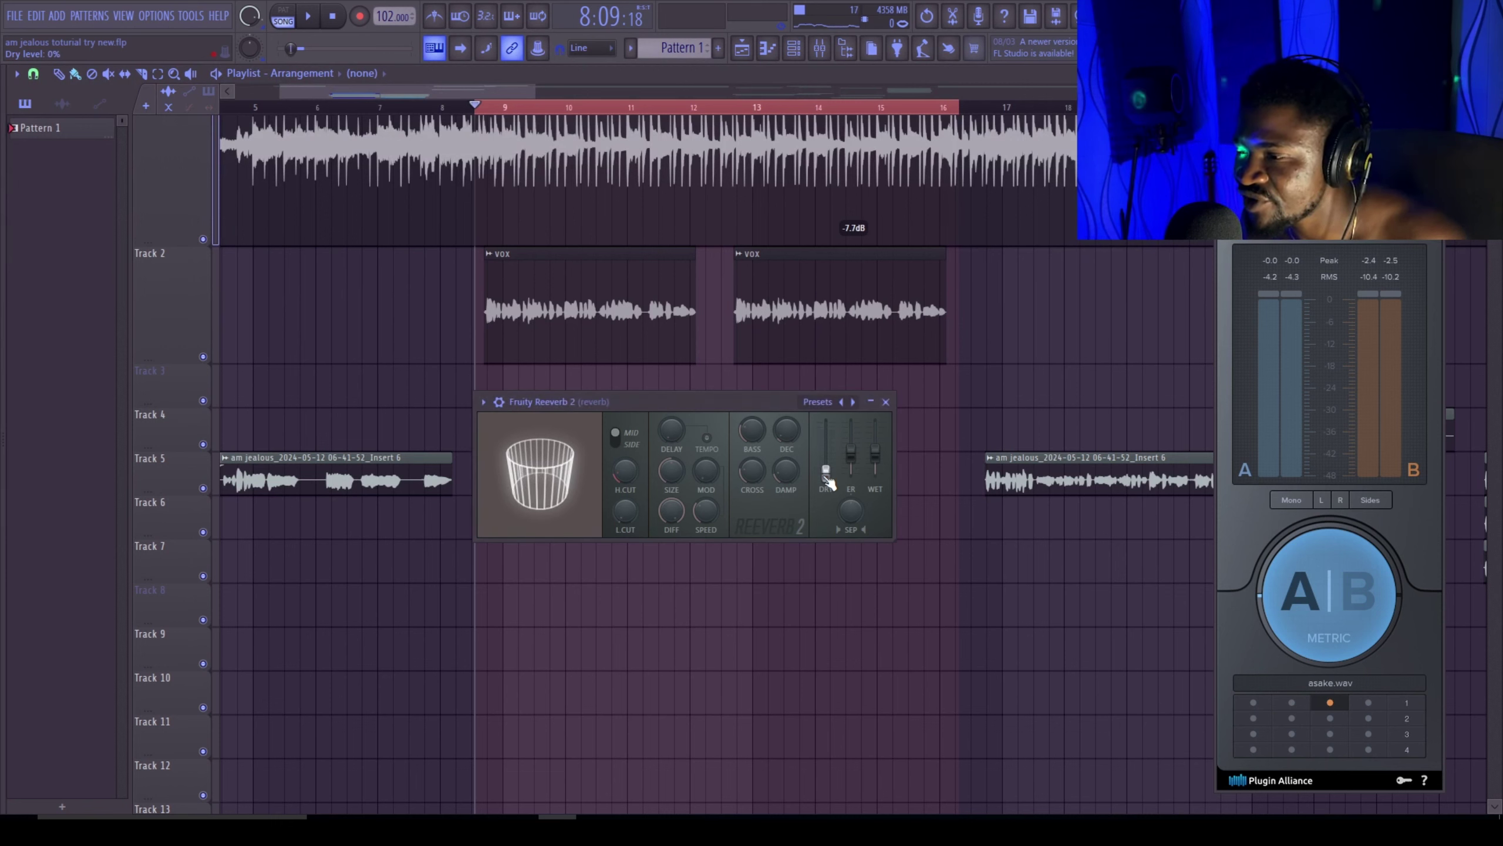
{"action": "right_click", "coordinate": [876, 459]}
{"action": "left_click", "coordinate": [890, 464]}
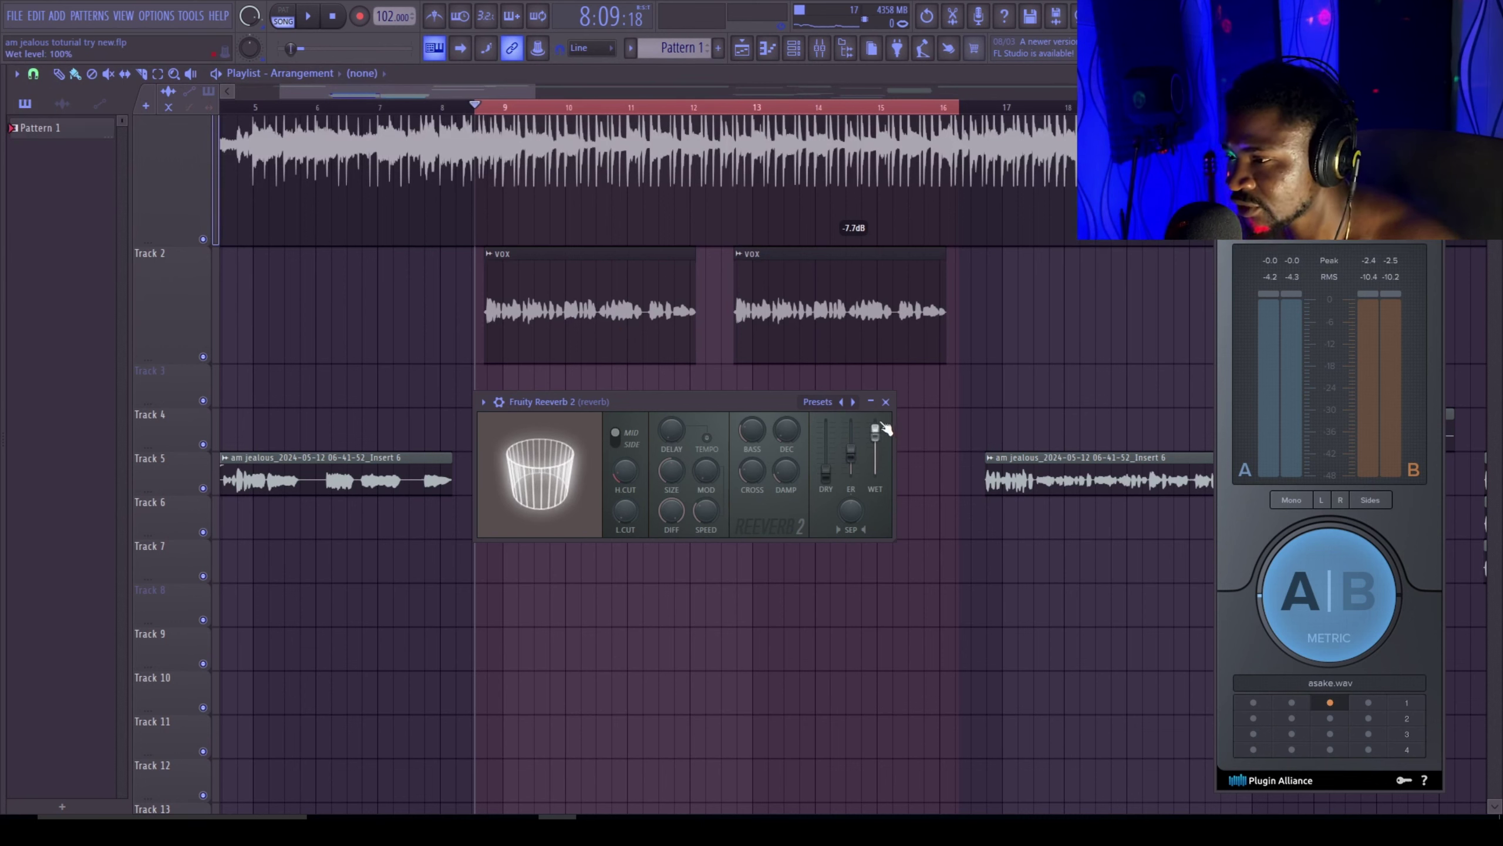
Step: Bring back the mixer, and reset the reverb channel's volume fader to its default level
{"action": "left_click", "coordinate": [821, 49]}
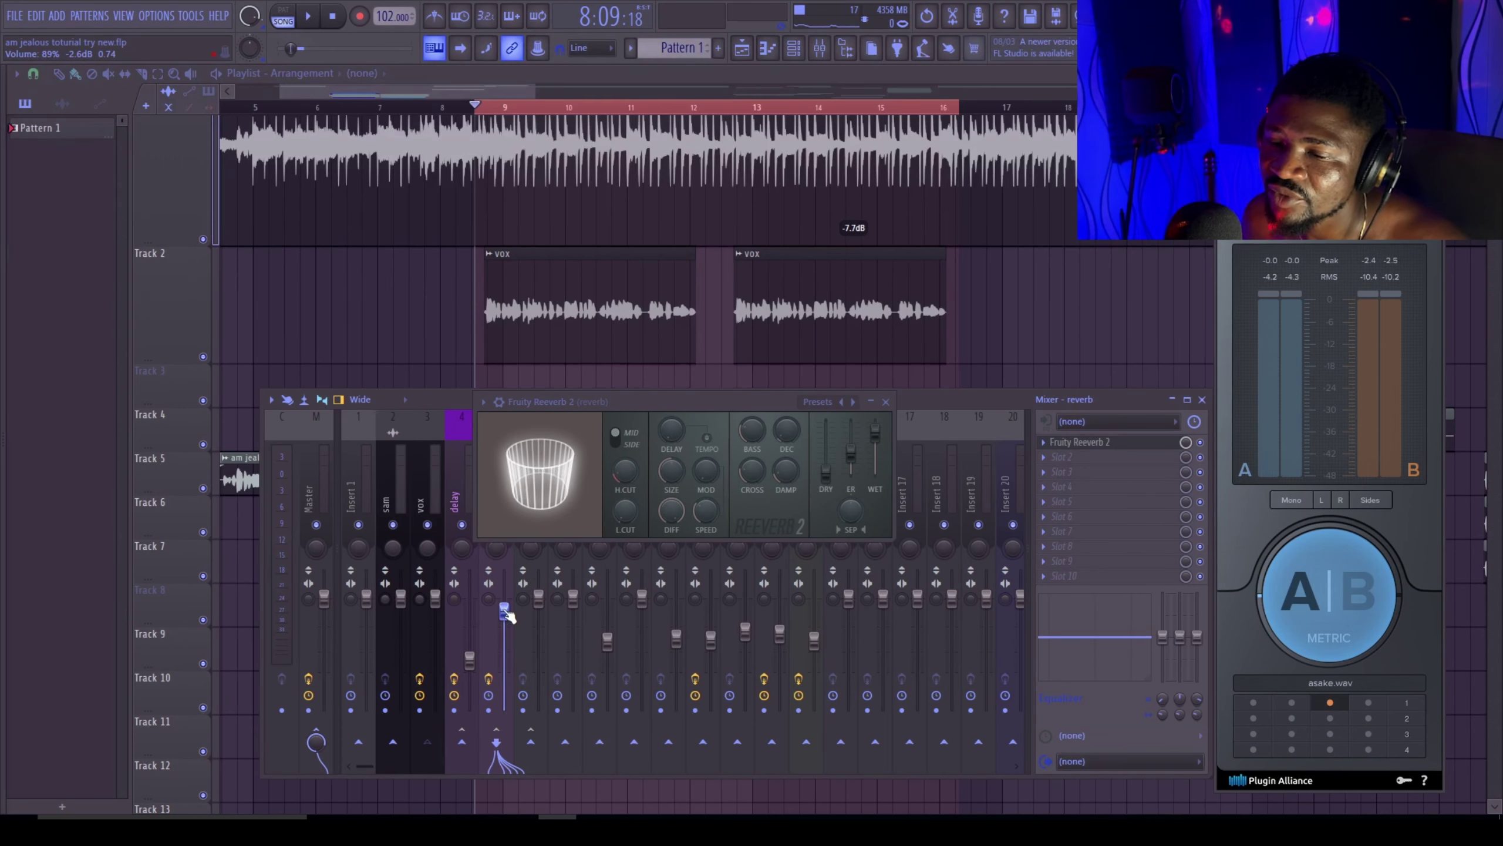
{"action": "right_click", "coordinate": [505, 611]}
{"action": "left_click", "coordinate": [615, 555]}
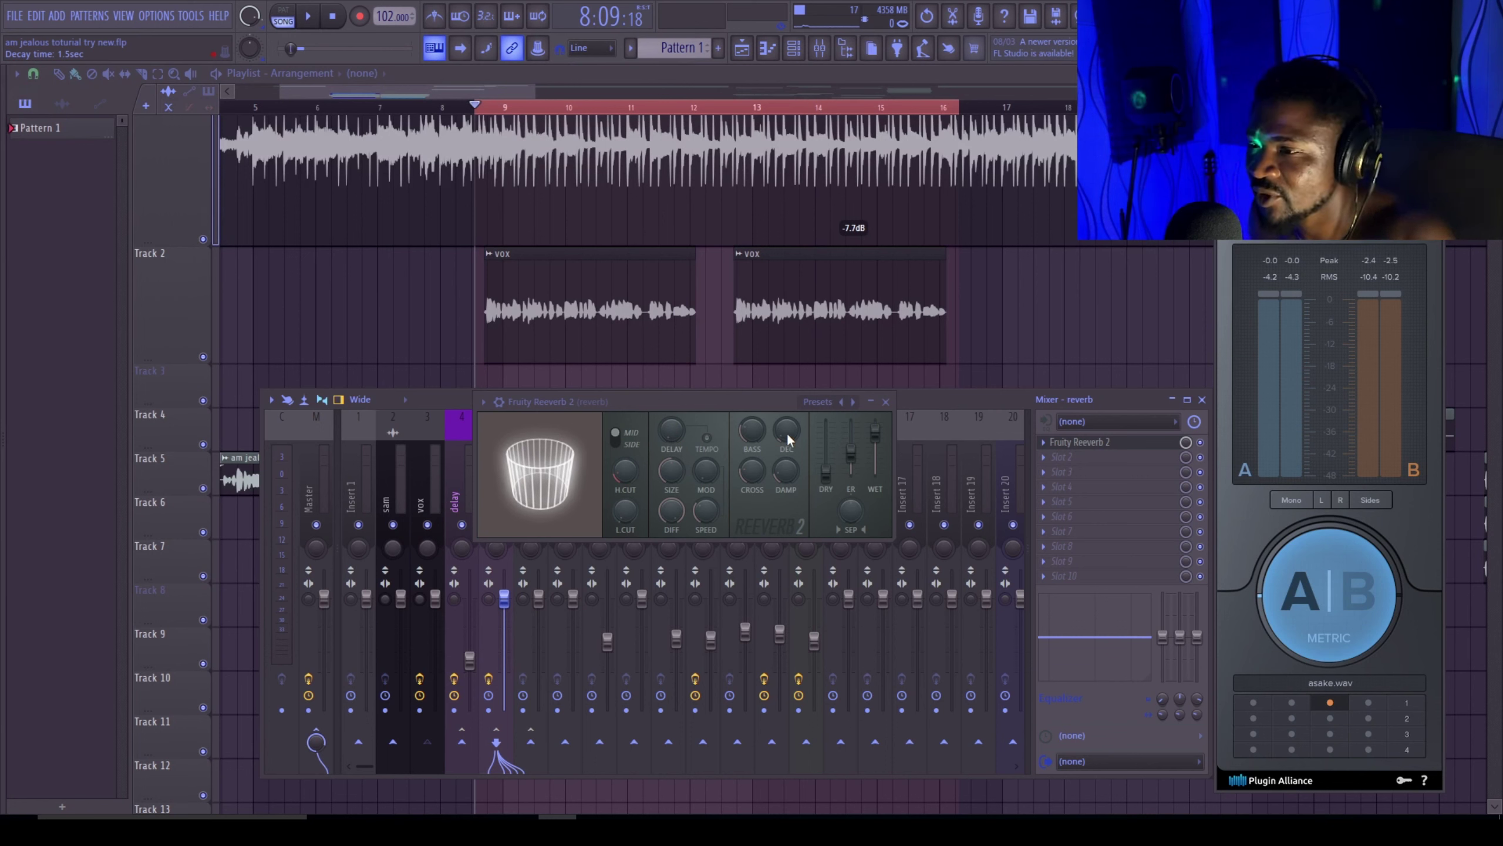
Step: Try a decay time of 1.7 sec in the reverb, and try slight changes to its predelay and low cut
{"action": "left_click_drag", "start_coordinate": [787, 435], "coordinate": [786, 426]}
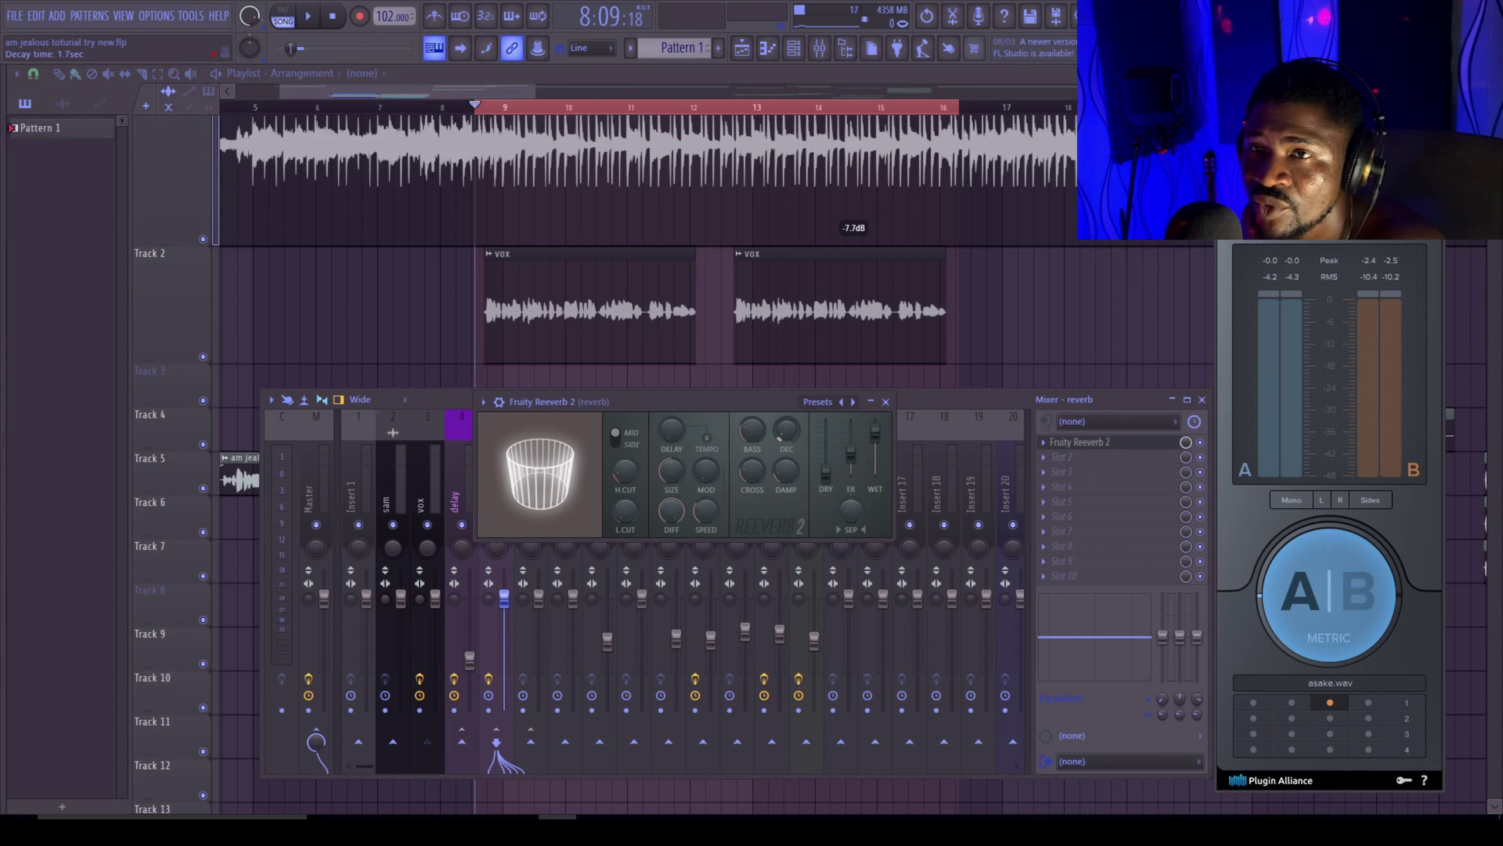
{"action": "left_click_drag", "start_coordinate": [787, 427], "coordinate": [787, 424]}
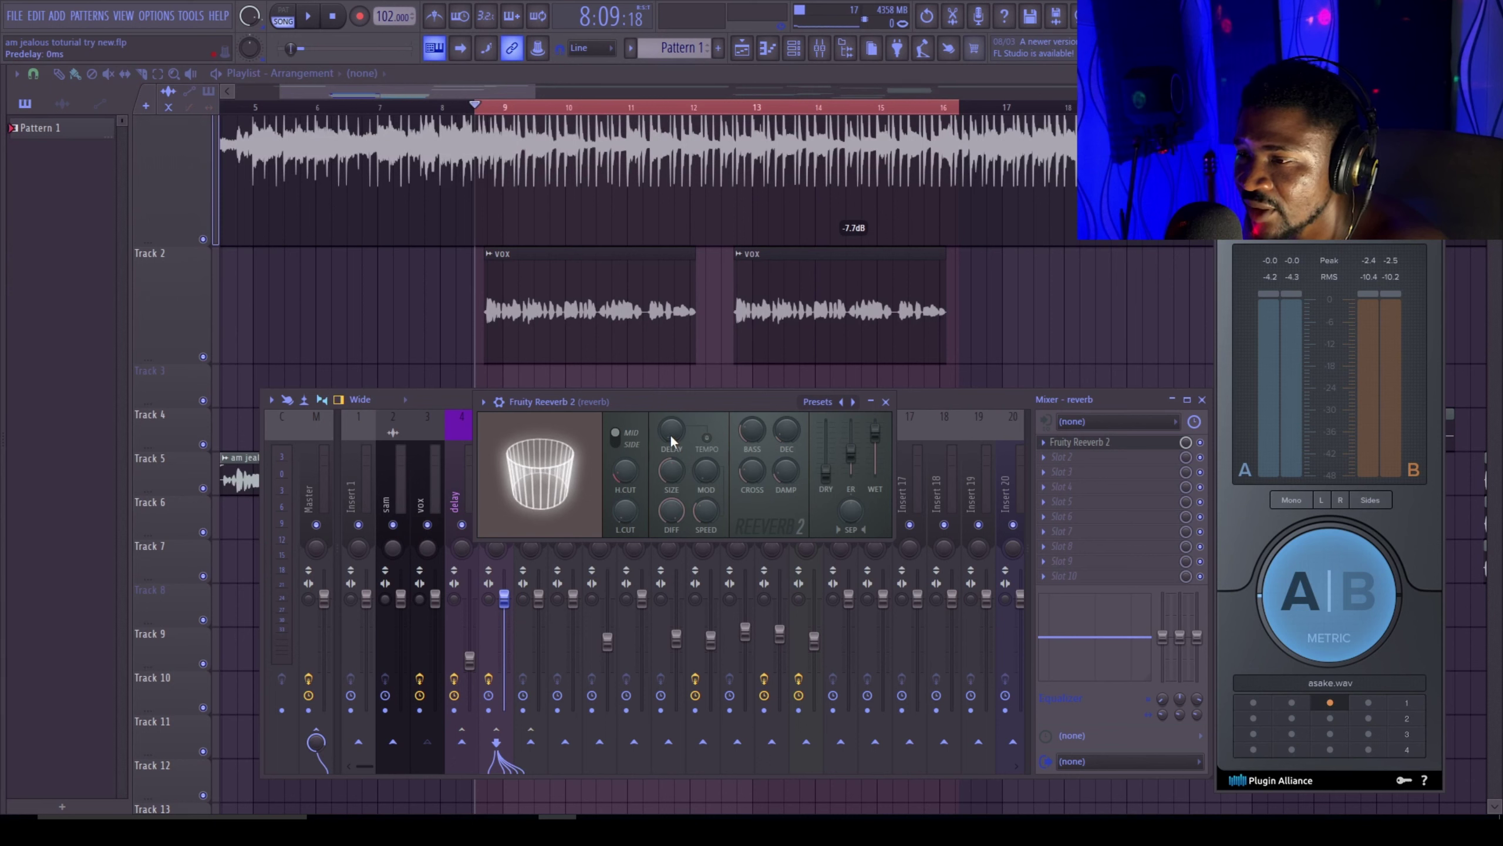
{"action": "left_click_drag", "start_coordinate": [669, 434], "coordinate": [669, 433]}
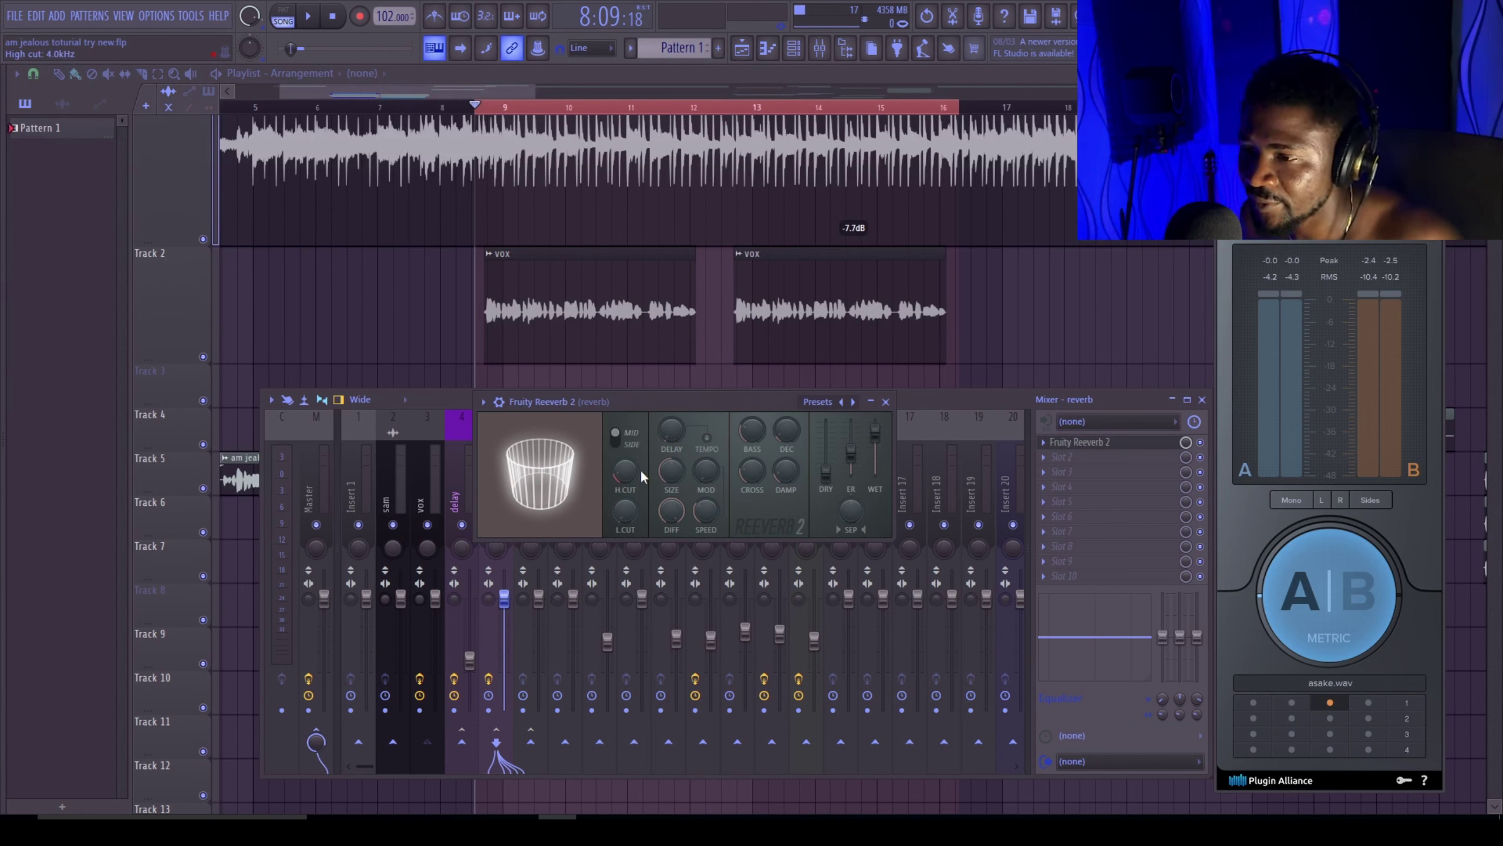
{"action": "left_click_drag", "start_coordinate": [625, 510], "coordinate": [624, 500]}
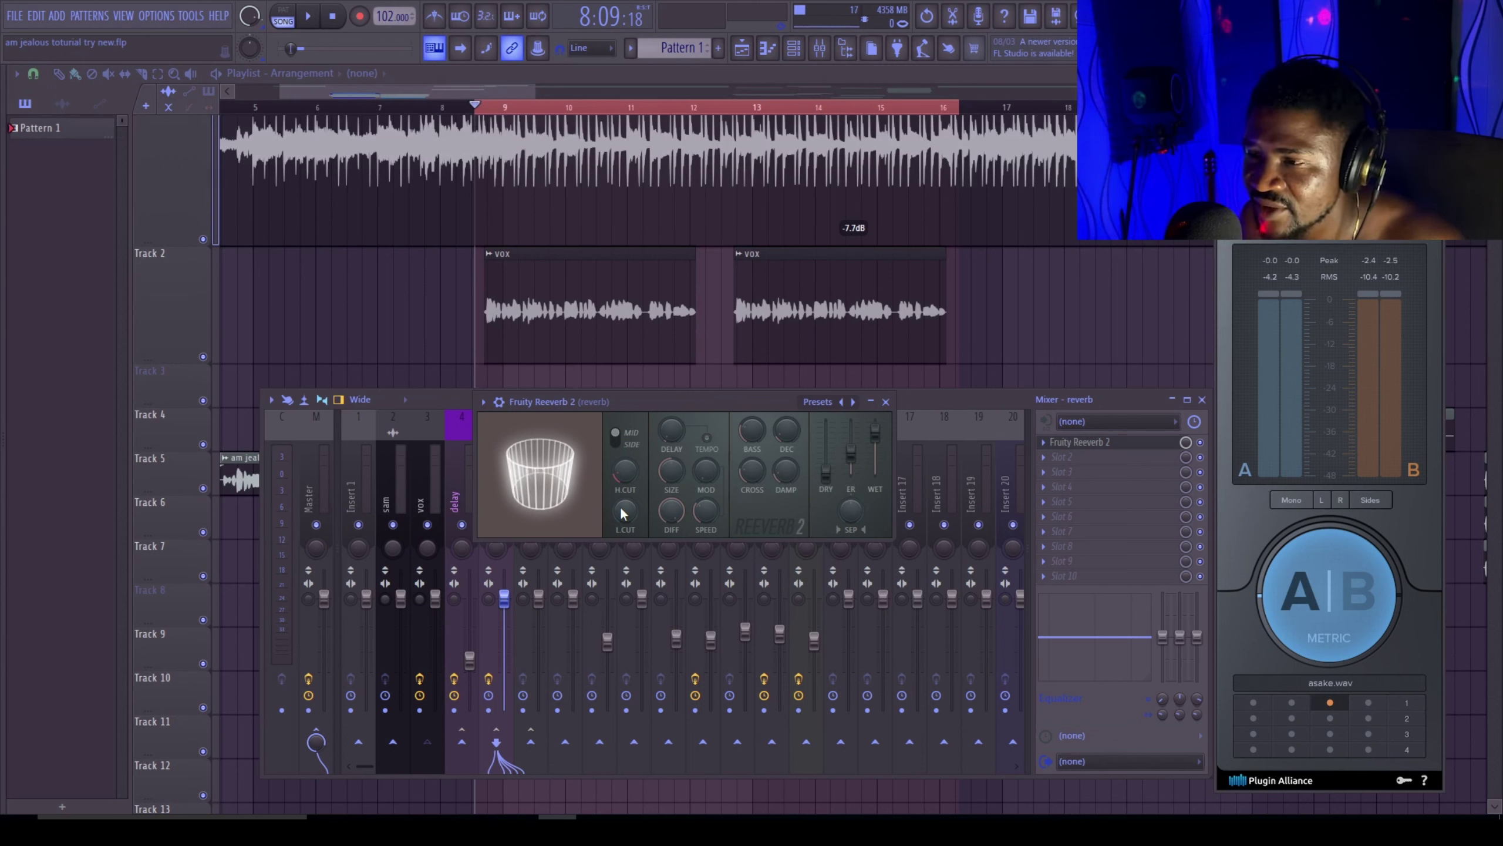
Step: Audition the loop with the reverb, and set its room size to 100
{"action": "key", "text": "space"}
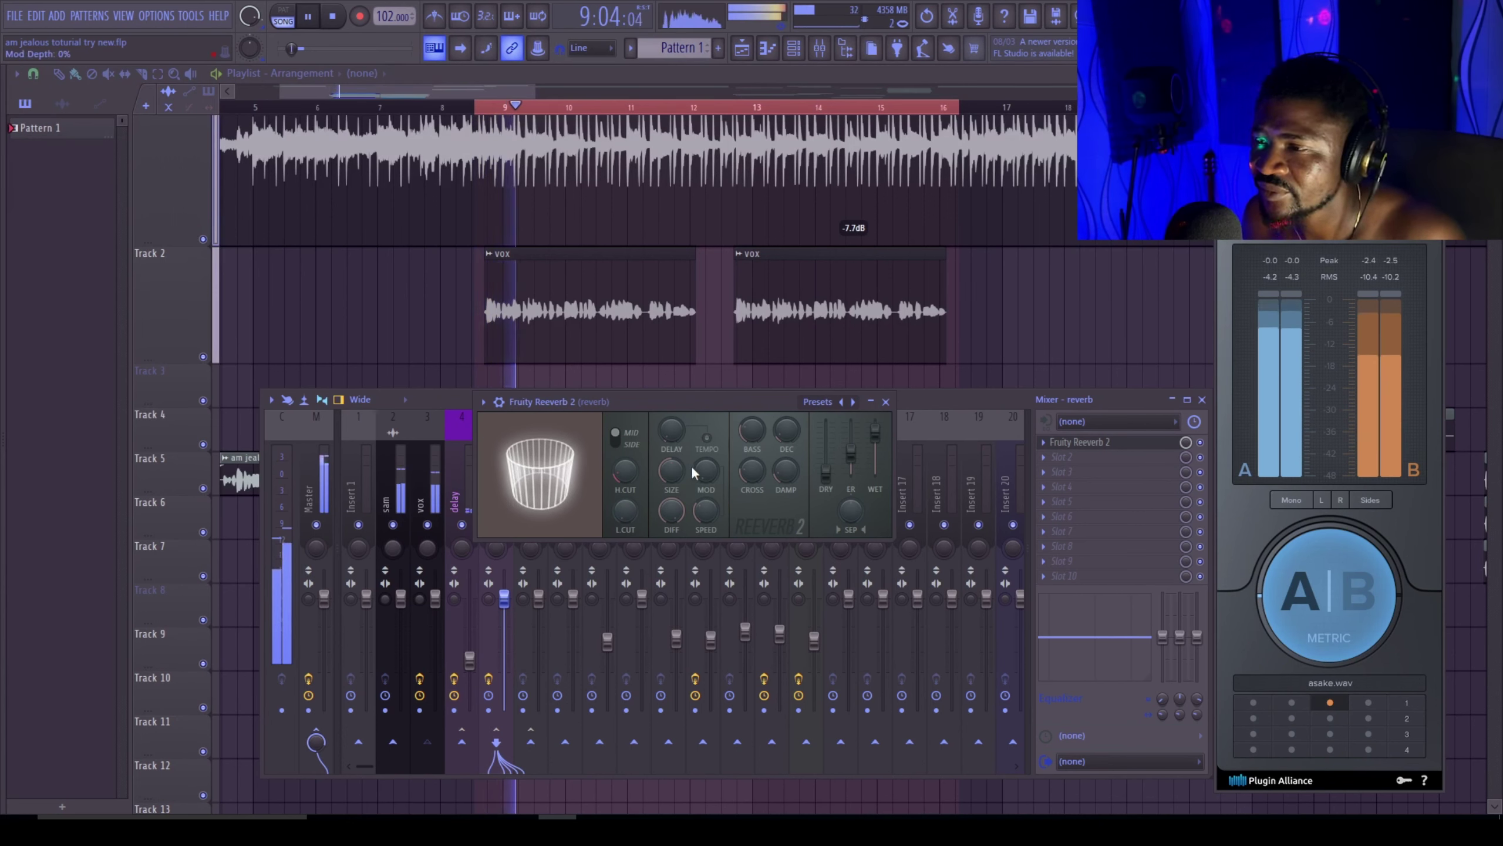
{"action": "key", "text": "space"}
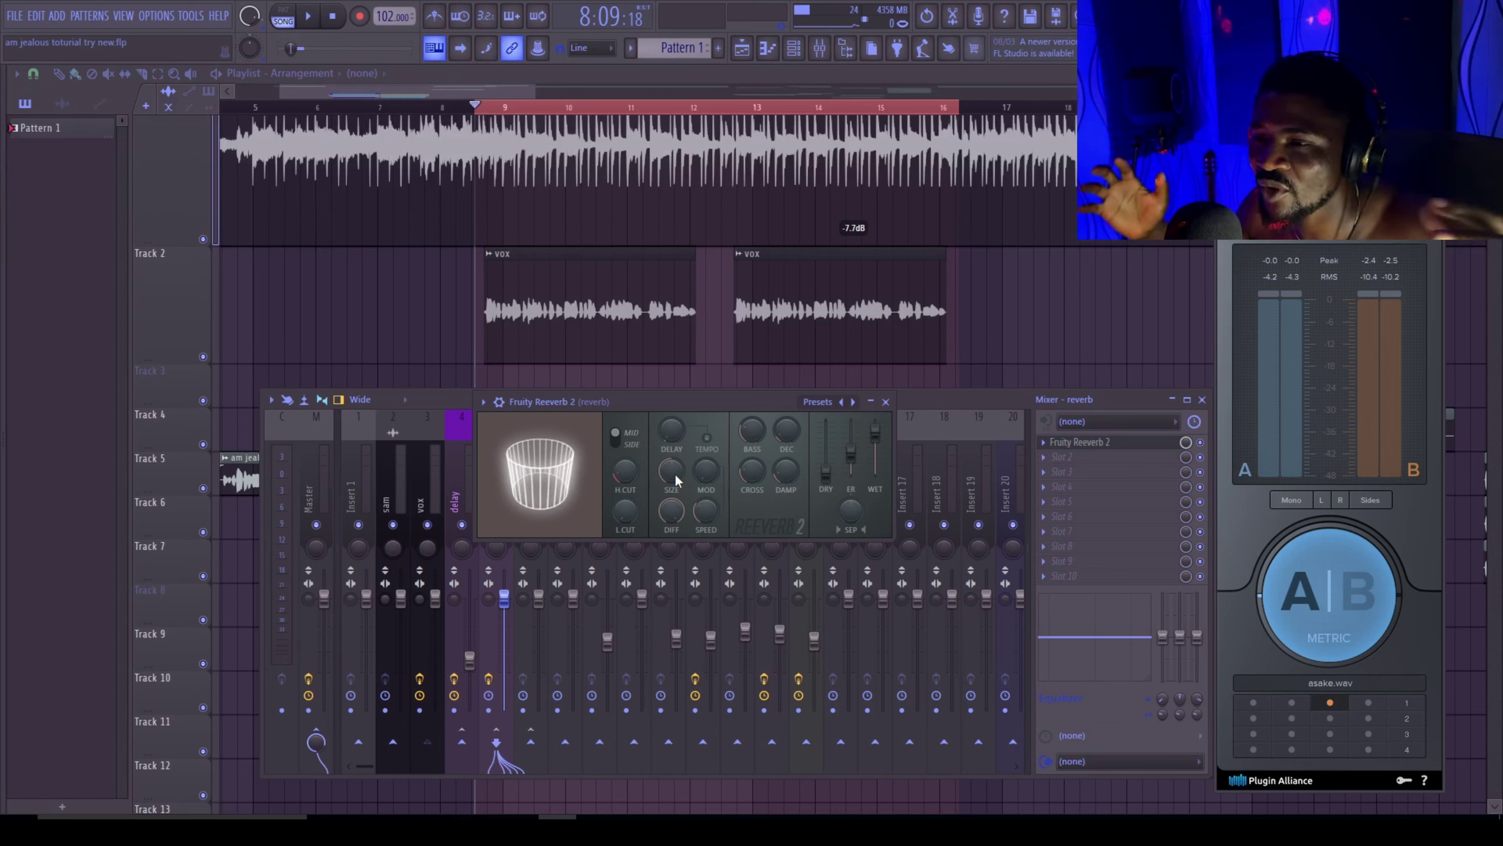
{"action": "left_click_drag", "start_coordinate": [674, 473], "coordinate": [675, 473]}
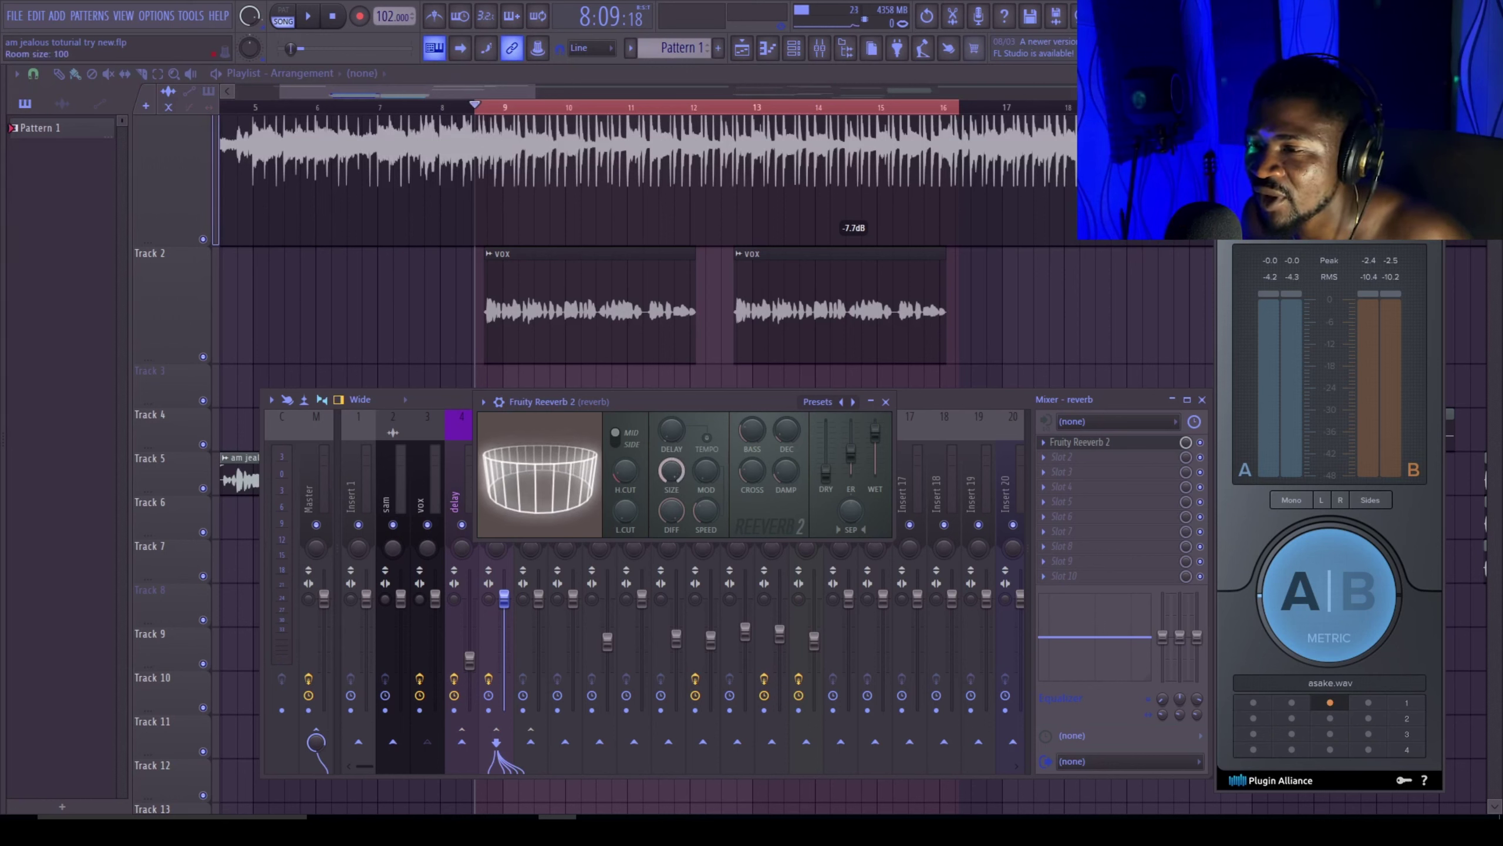
{"action": "key", "text": "space"}
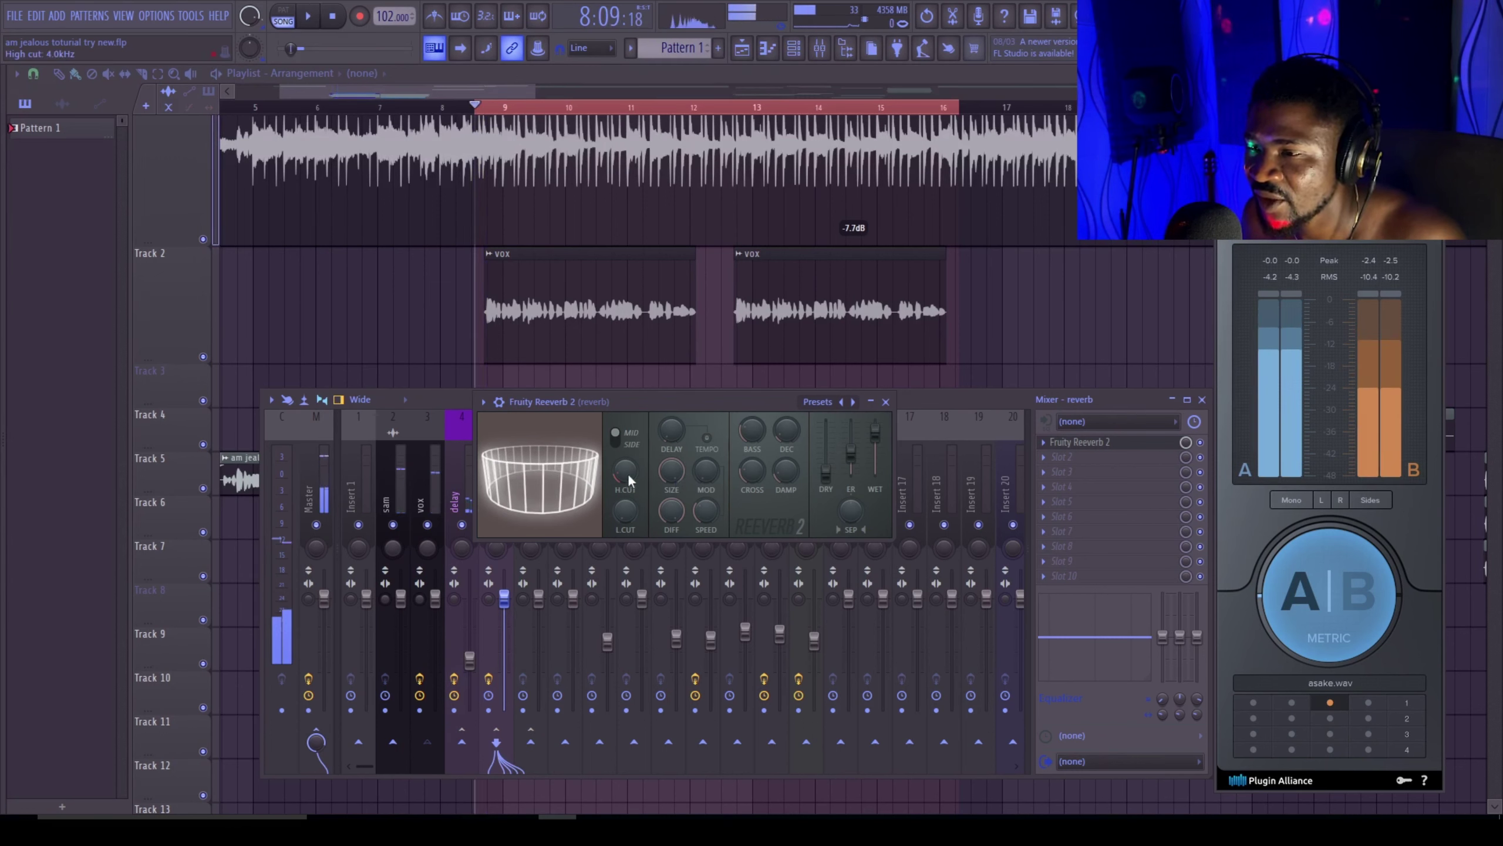
Step: Try the reverb's smallest room size, and restore the large one while auditioning the loop for comparison
{"action": "mouse_move", "coordinate": [681, 468]}
{"action": "left_mouse_down"}
{"action": "mouse_move", "coordinate": [681, 533]}
{"action": "mouse_move", "coordinate": [671, 414]}
{"action": "mouse_move", "coordinate": [672, 471]}
{"action": "left_mouse_up"}
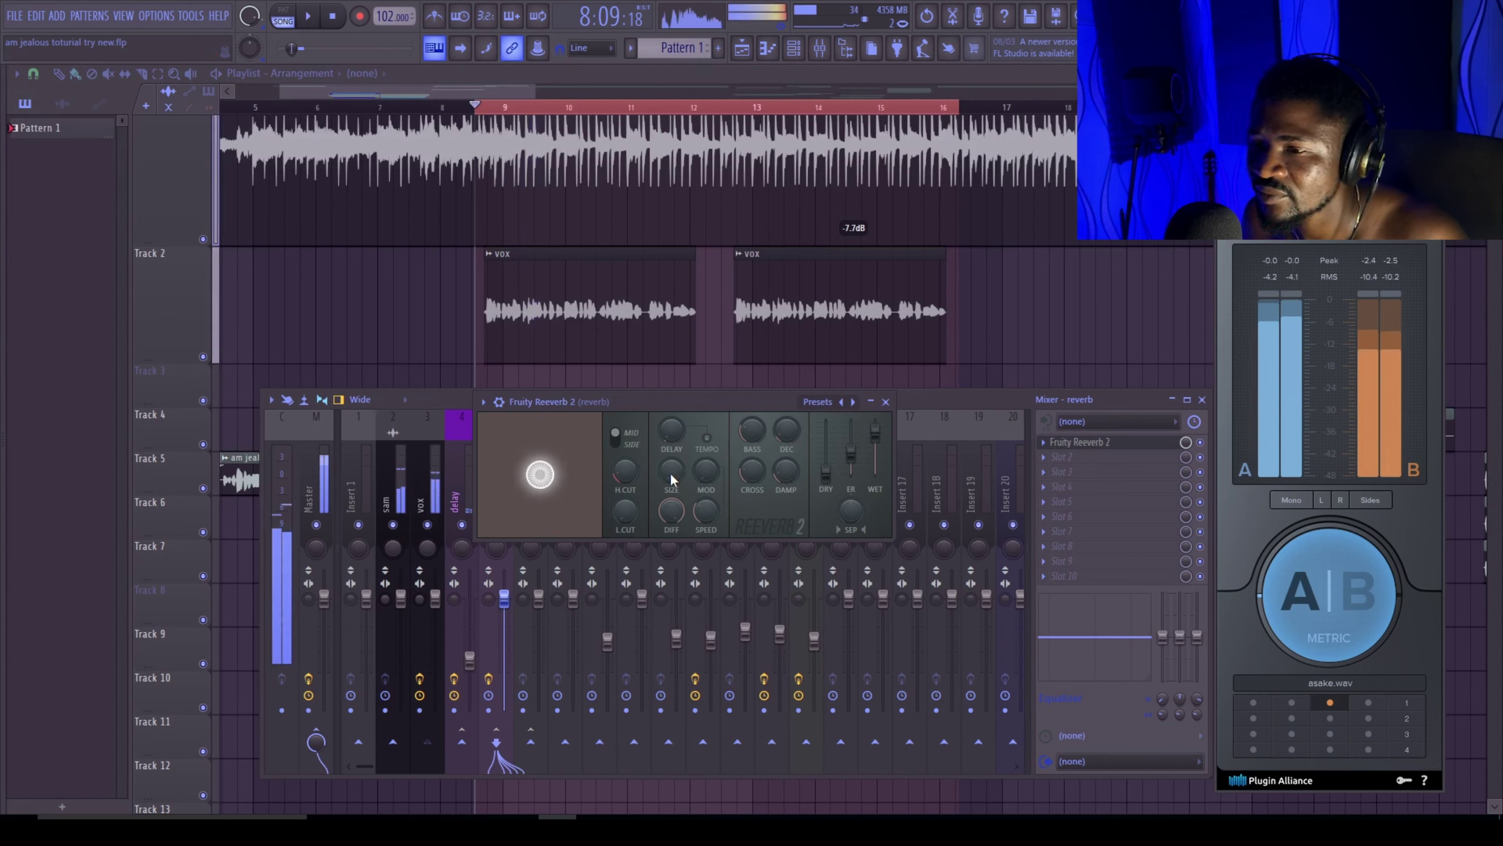
{"action": "key", "text": "space"}
{"action": "key", "text": "space"}
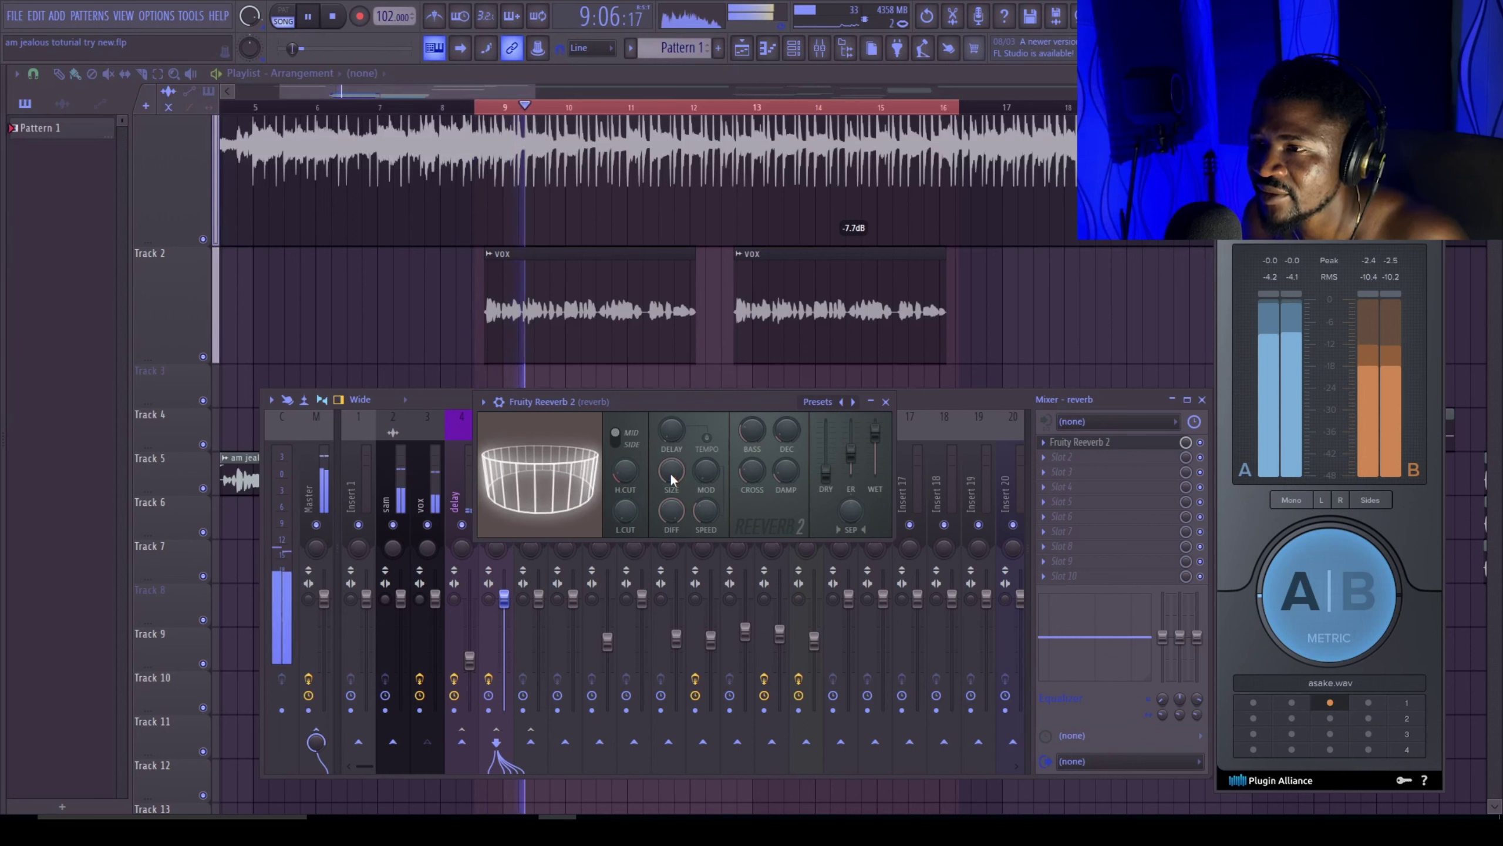
{"action": "key", "text": "space"}
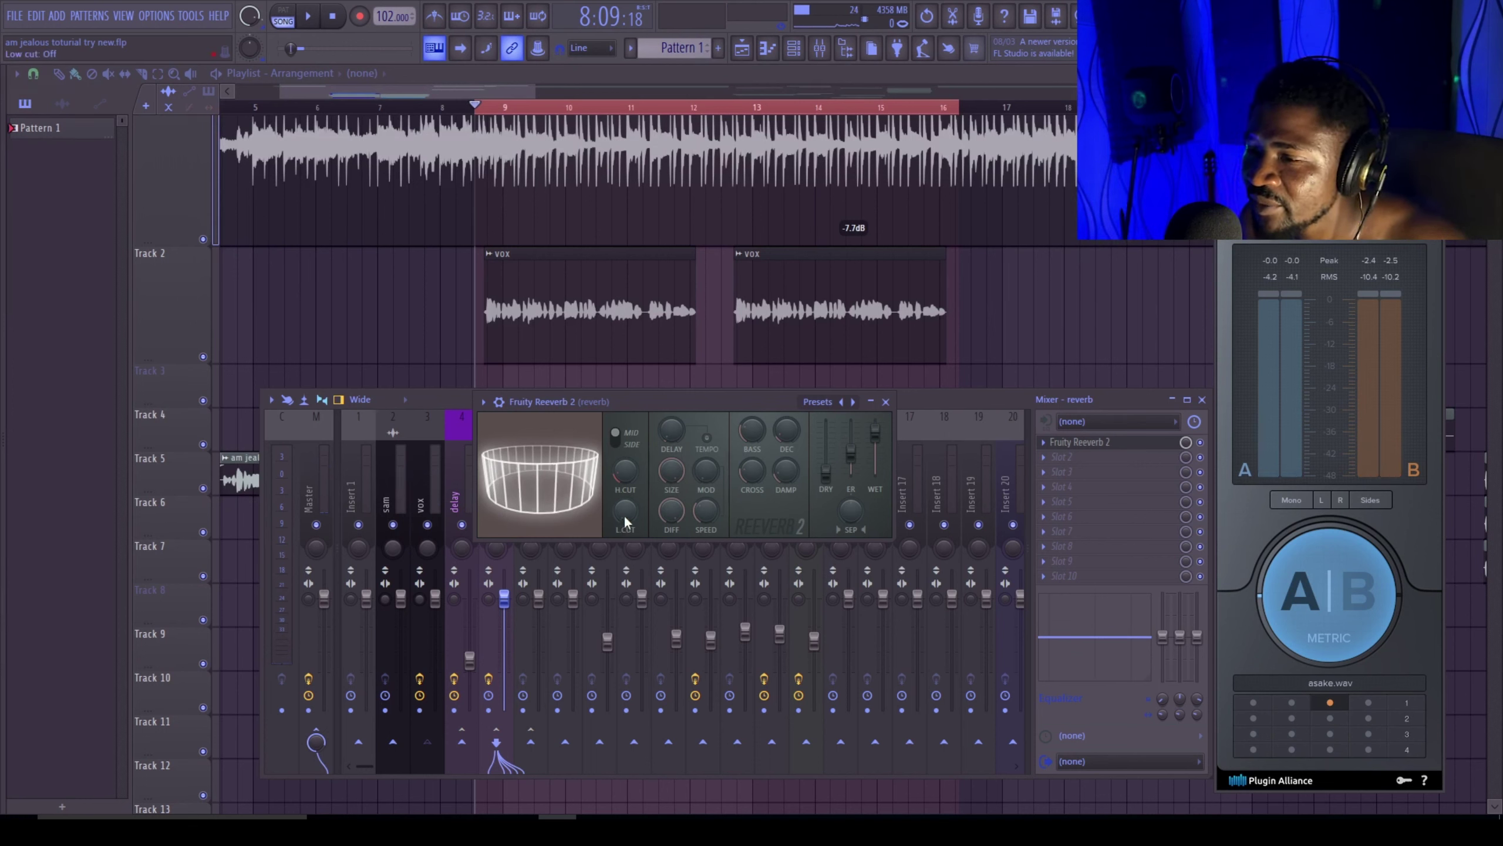
Step: Audition the loop once more, and raise the reverb's low cut to 459 Hz
{"action": "key", "text": "space"}
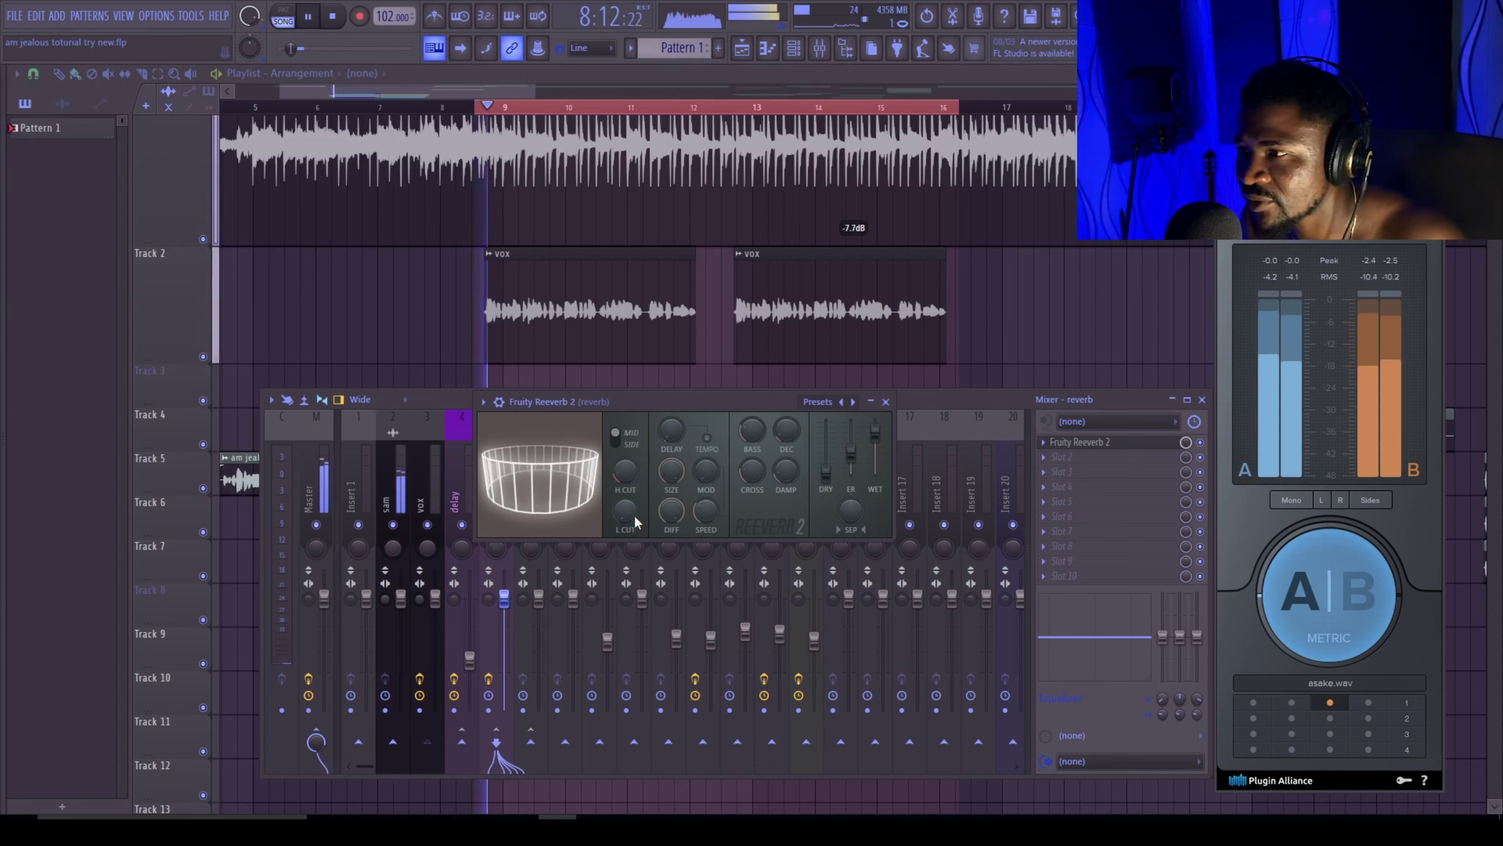
{"action": "key", "text": "space"}
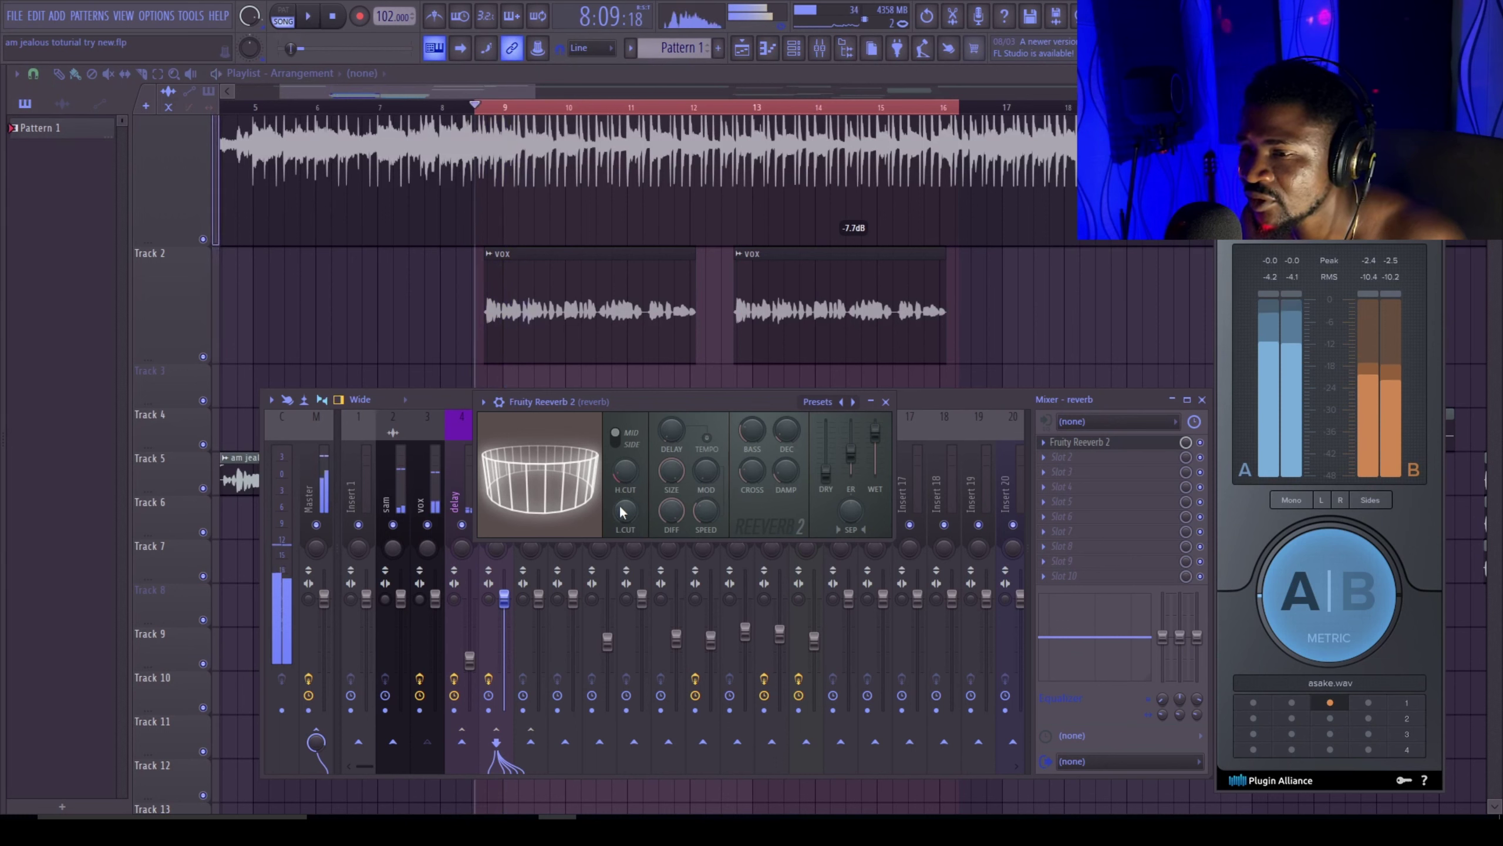
{"action": "scroll", "coordinate": [623, 507], "scroll_direction": "up", "scroll_amount": 5}
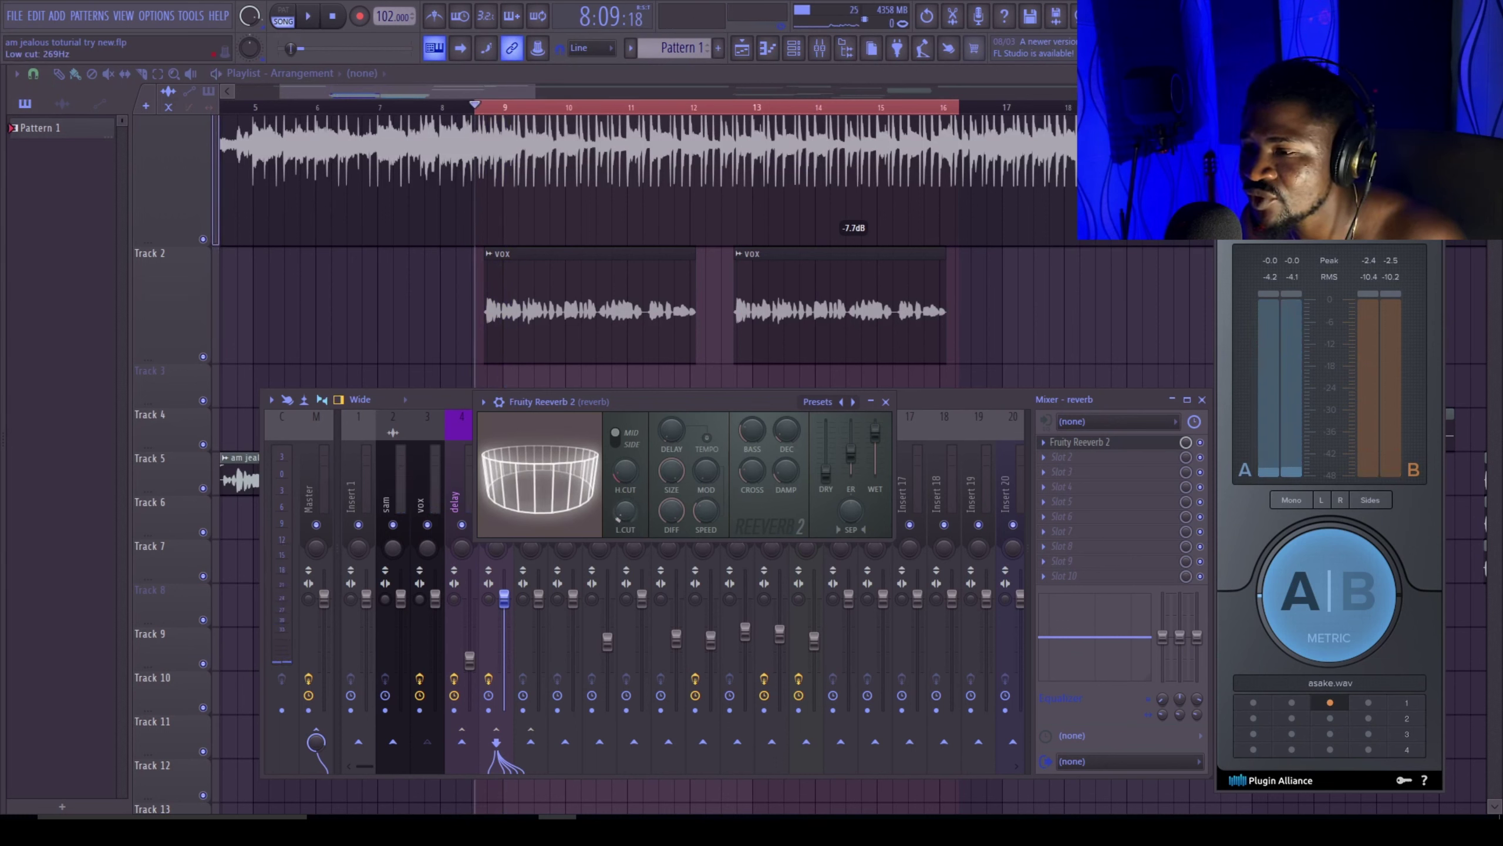
{"action": "scroll", "coordinate": [624, 513], "scroll_direction": "up", "scroll_amount": 3}
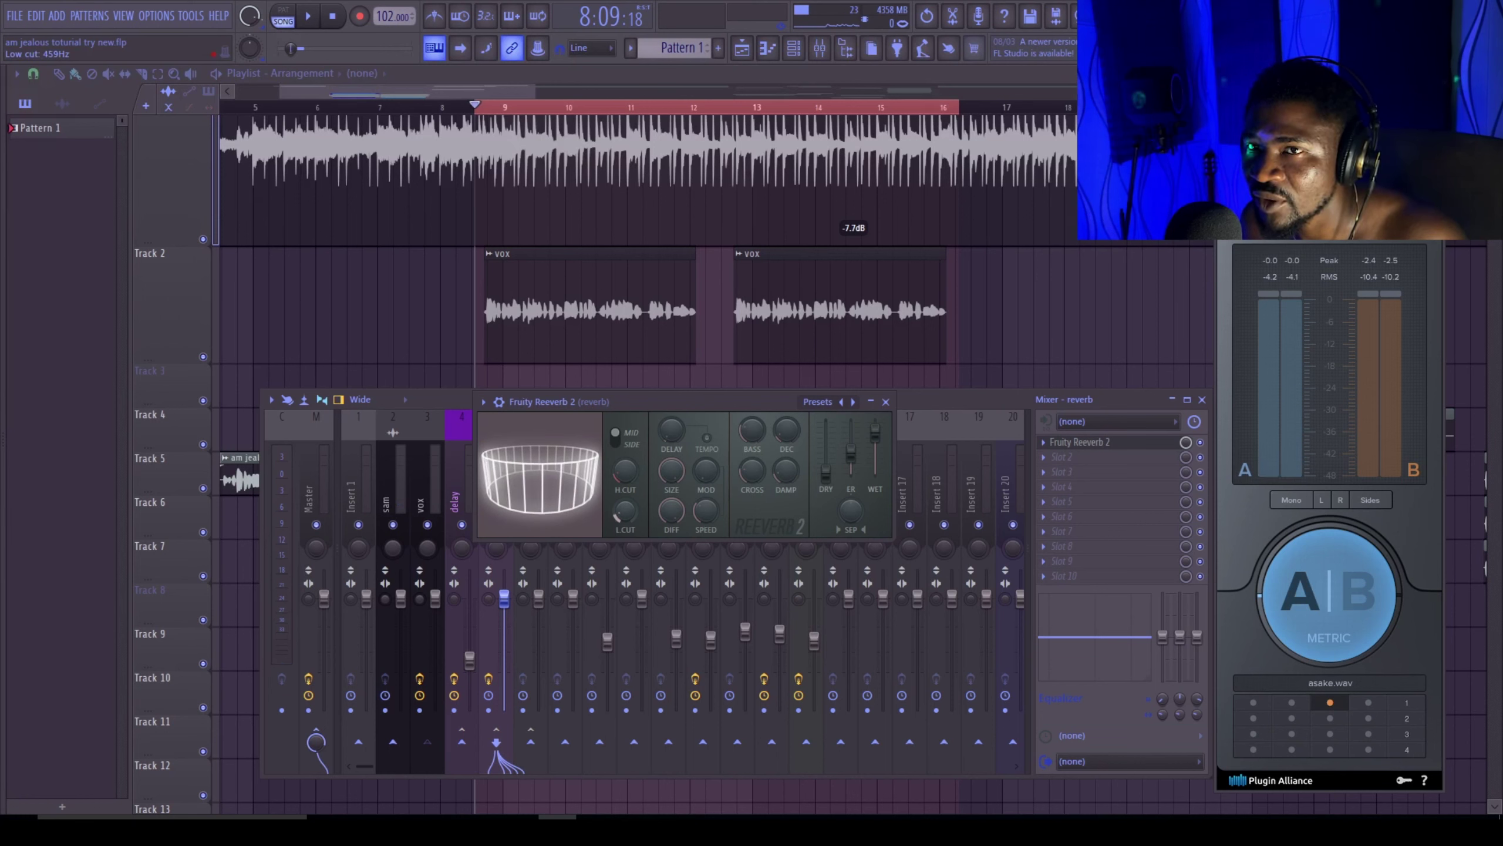
Step: Audition the loop, raise the reverb's low cut to 739 Hz, and listen to the loop again
{"action": "key", "text": "space"}
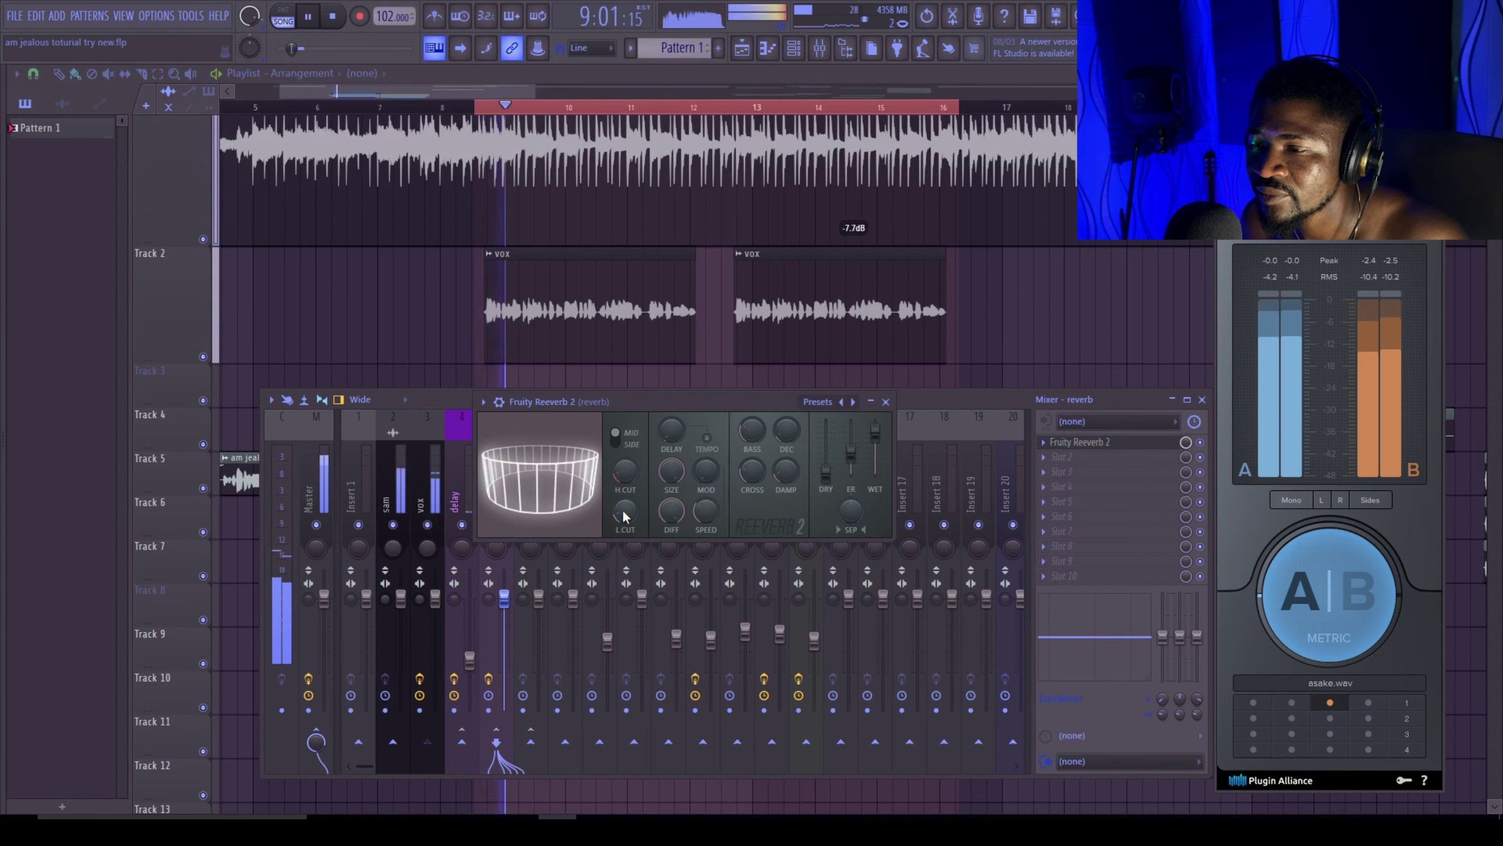
{"action": "key", "text": "space"}
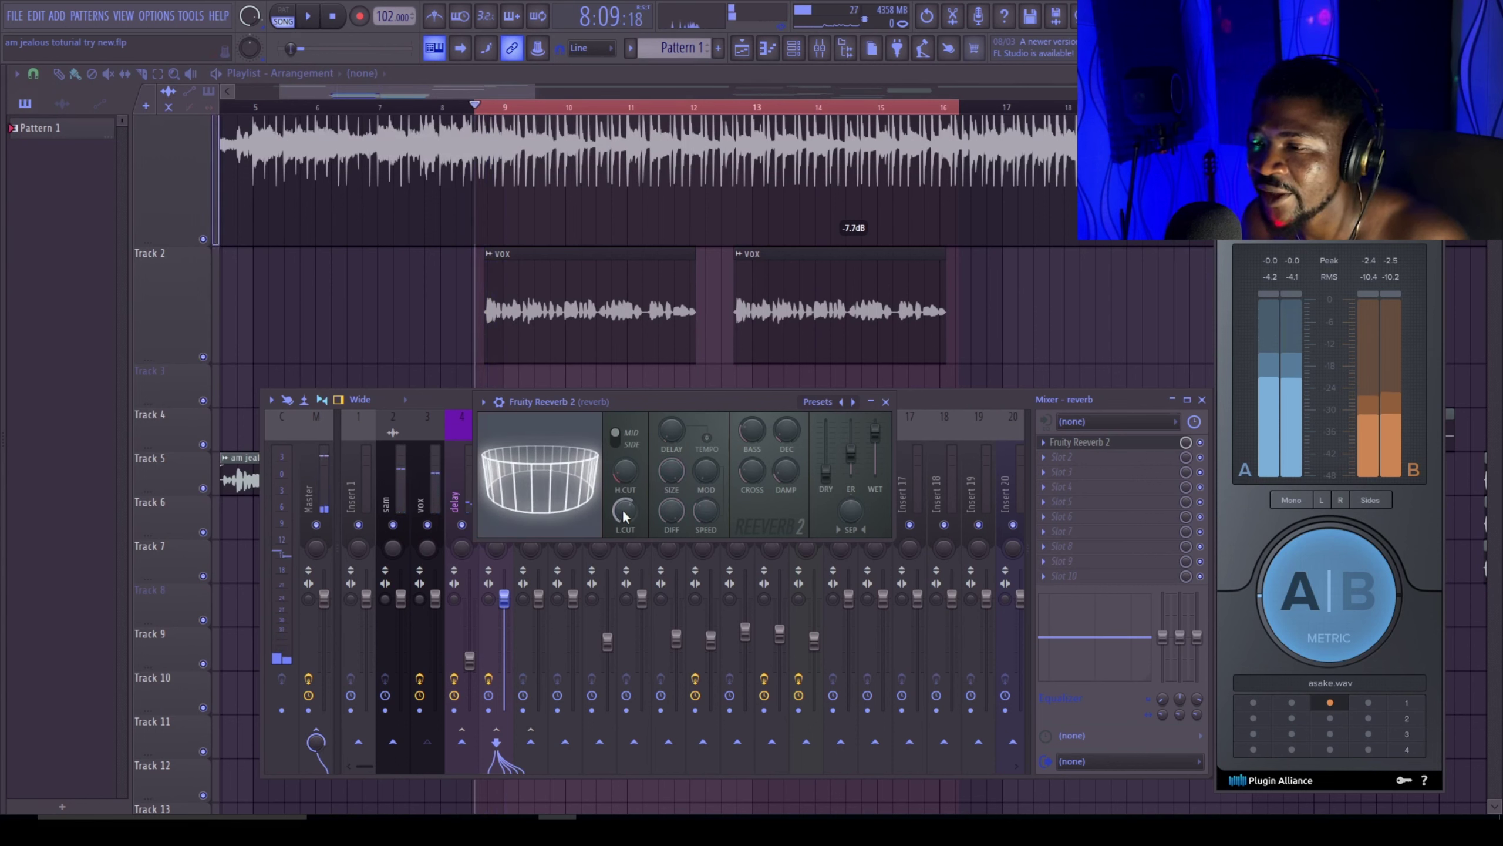
{"action": "key", "text": "space"}
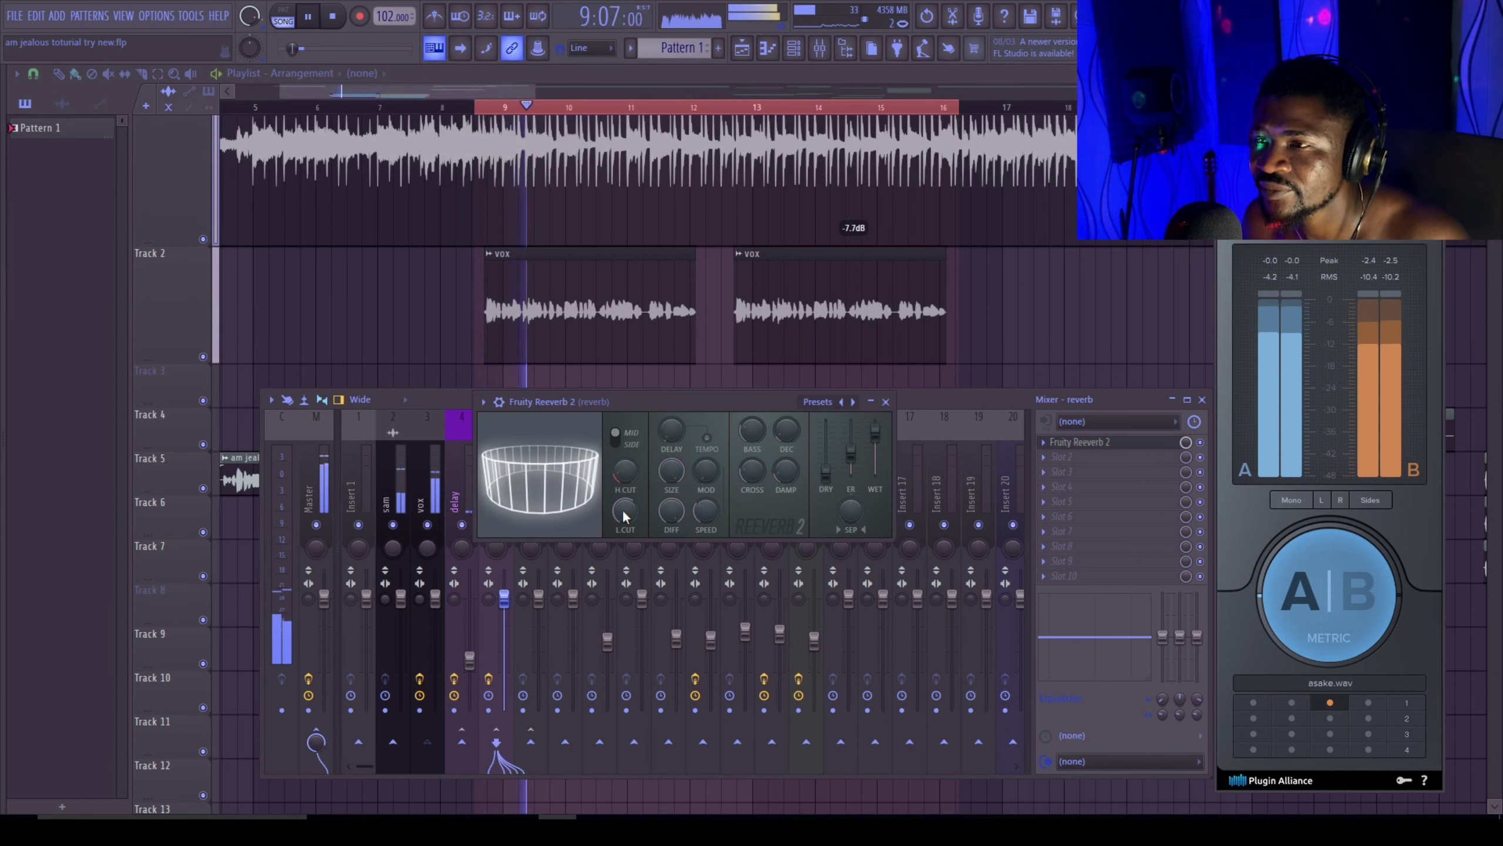
{"action": "key", "text": "space"}
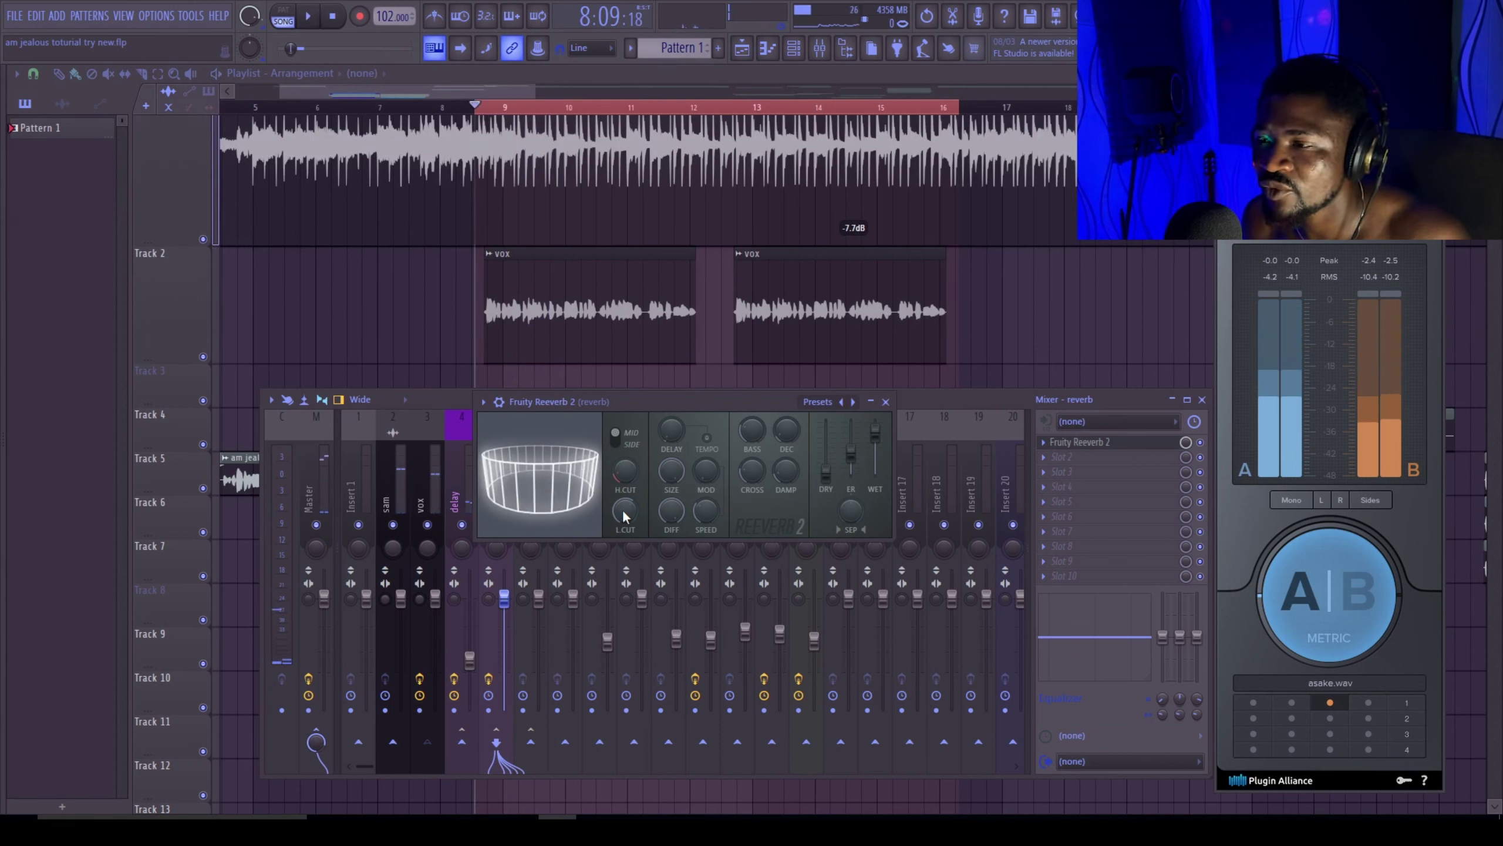
{"action": "left_click_drag", "start_coordinate": [623, 510], "coordinate": [624, 483]}
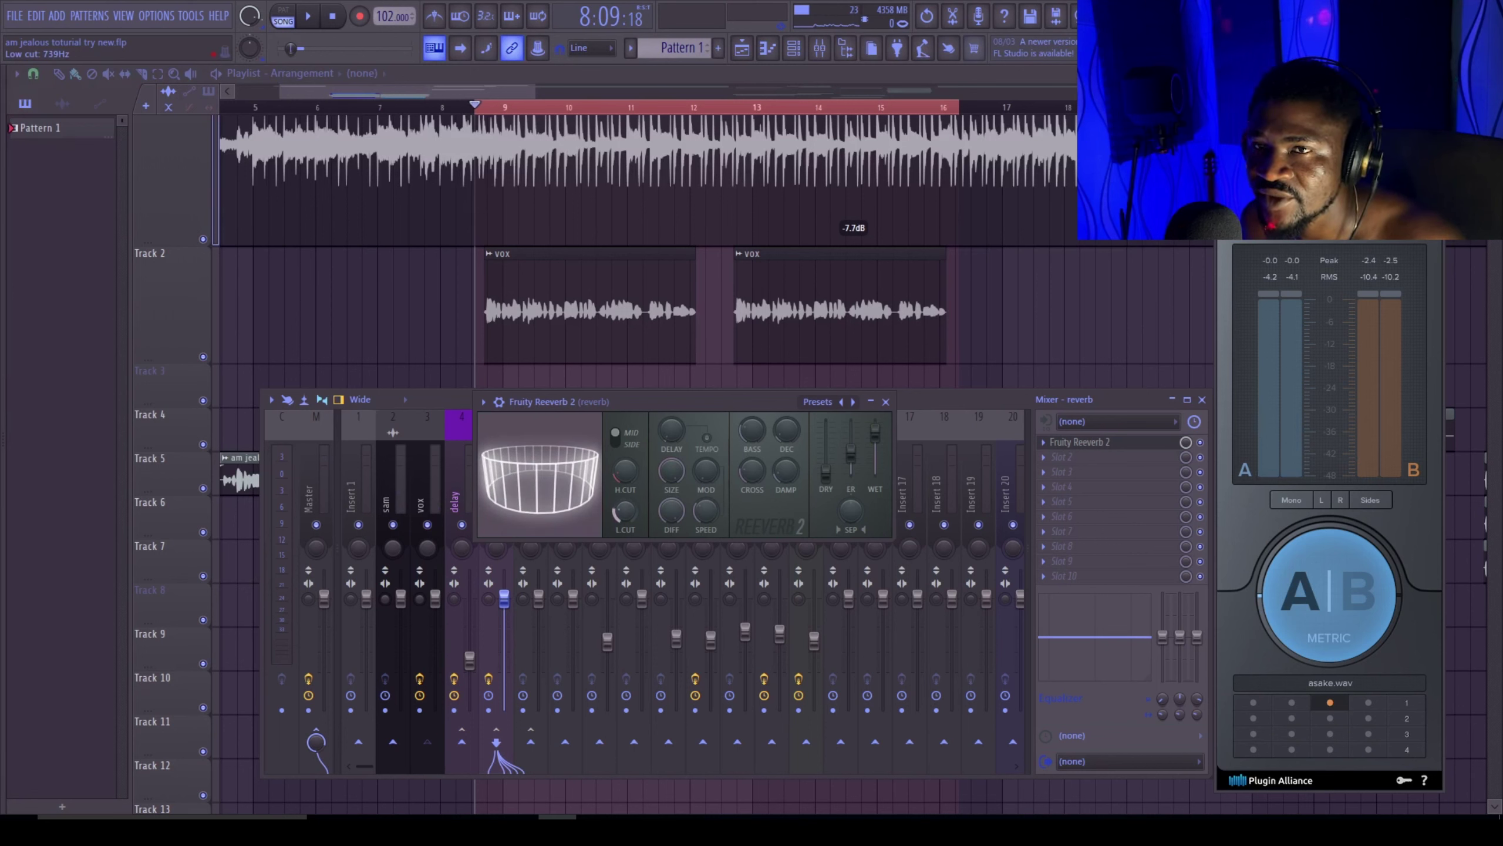
{"action": "key", "text": "space"}
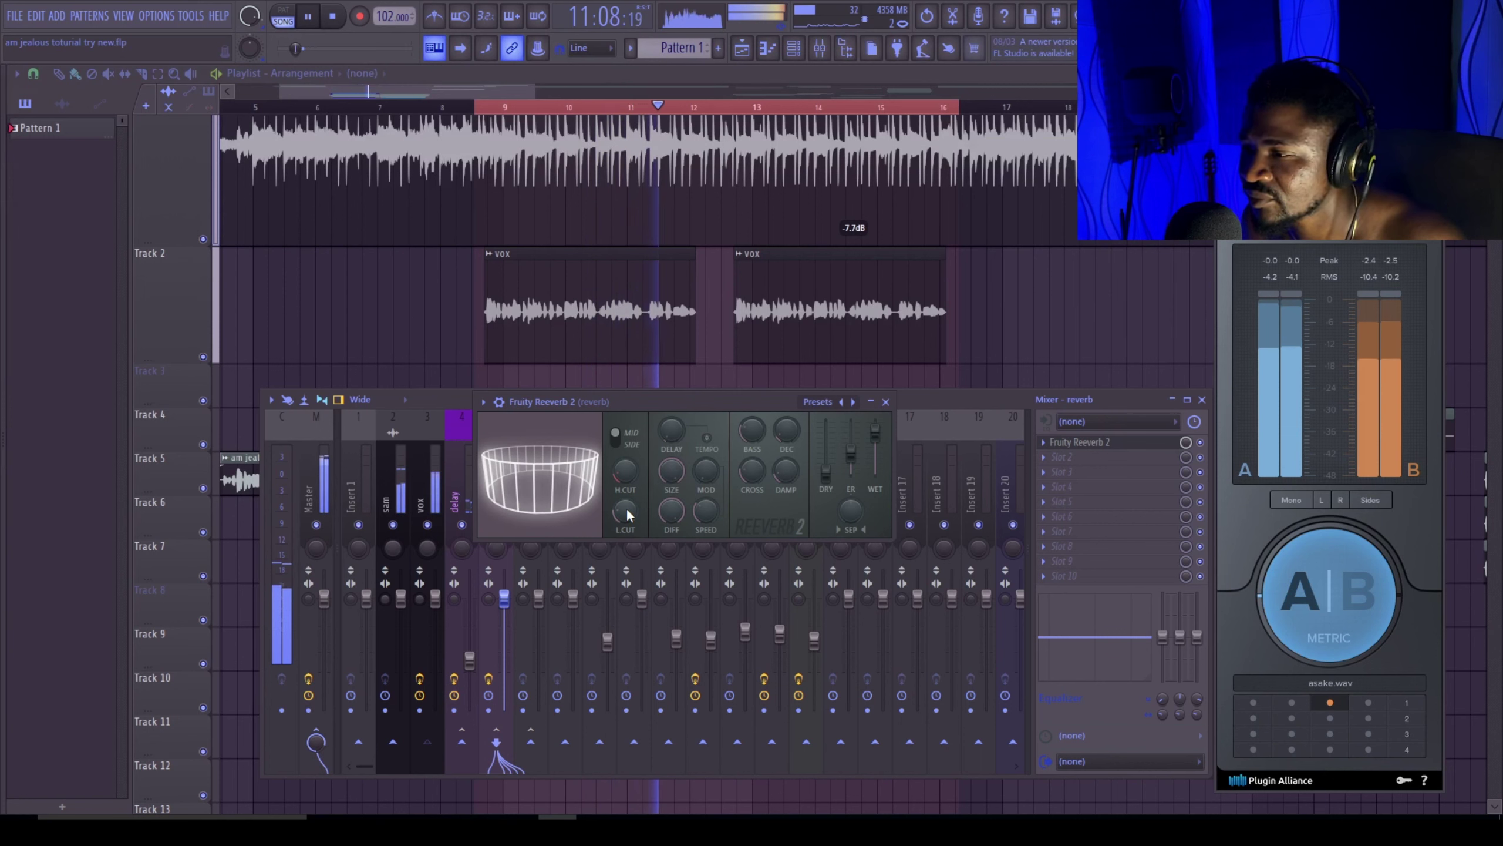
{"action": "key", "text": "space"}
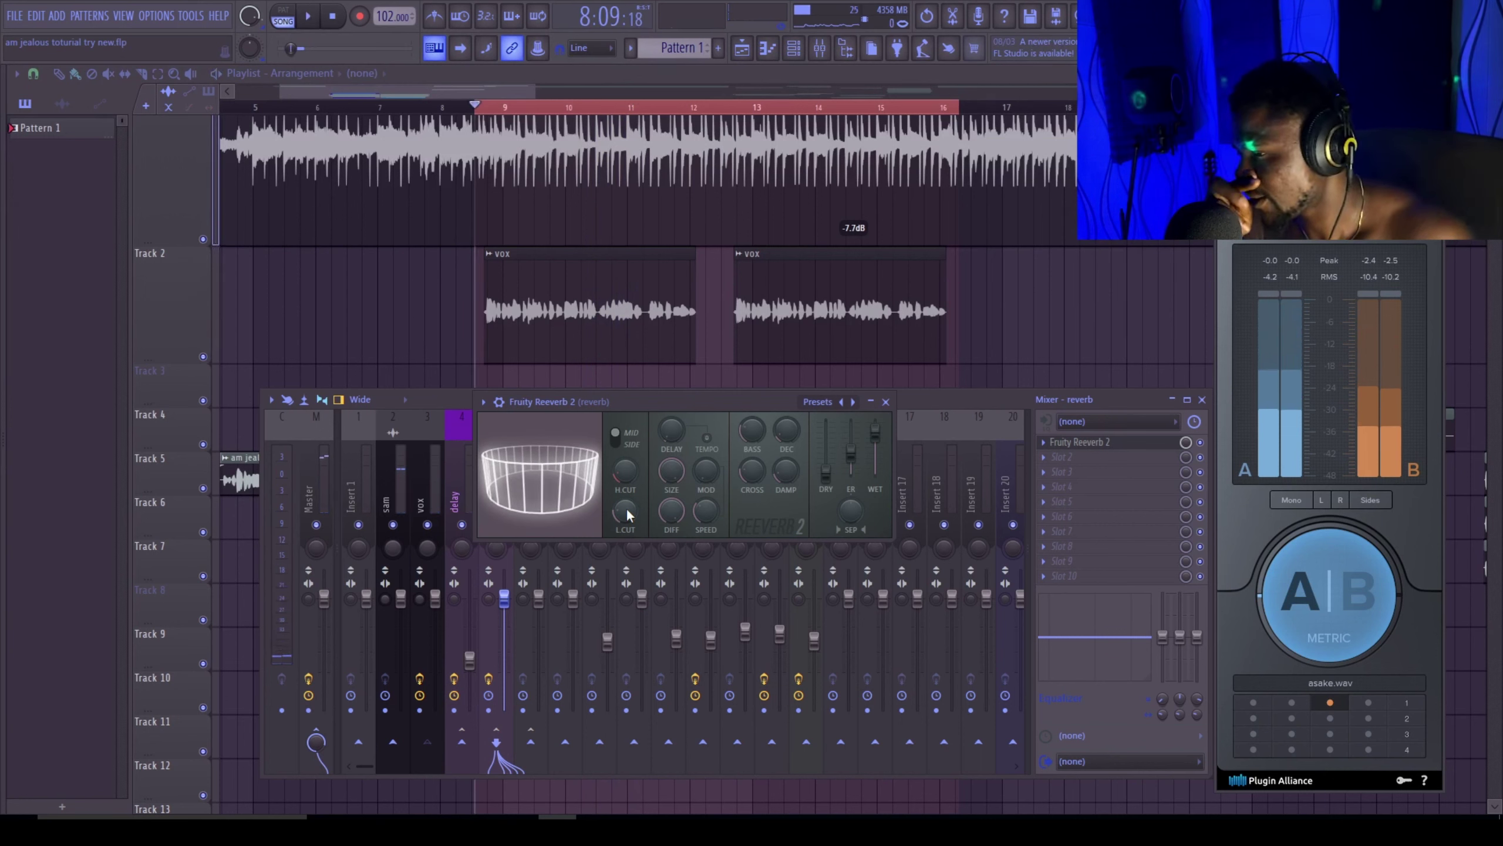
Step: Try different high cut settings in the reverb while auditioning the loop, and settle on 16.4 kHz
{"action": "left_click_drag", "start_coordinate": [621, 471], "coordinate": [621, 497]}
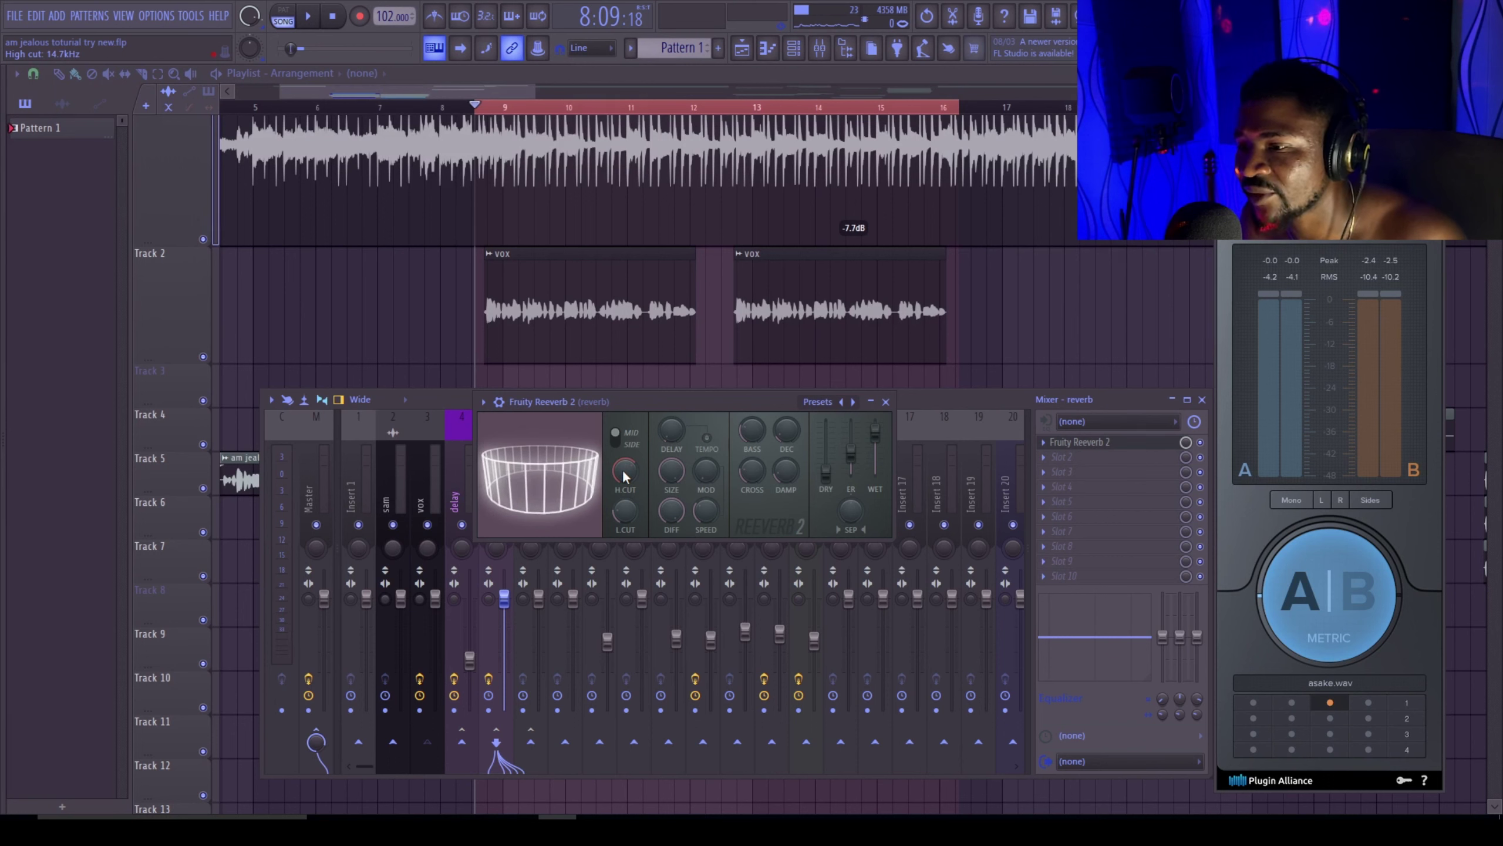
{"action": "key", "text": "space"}
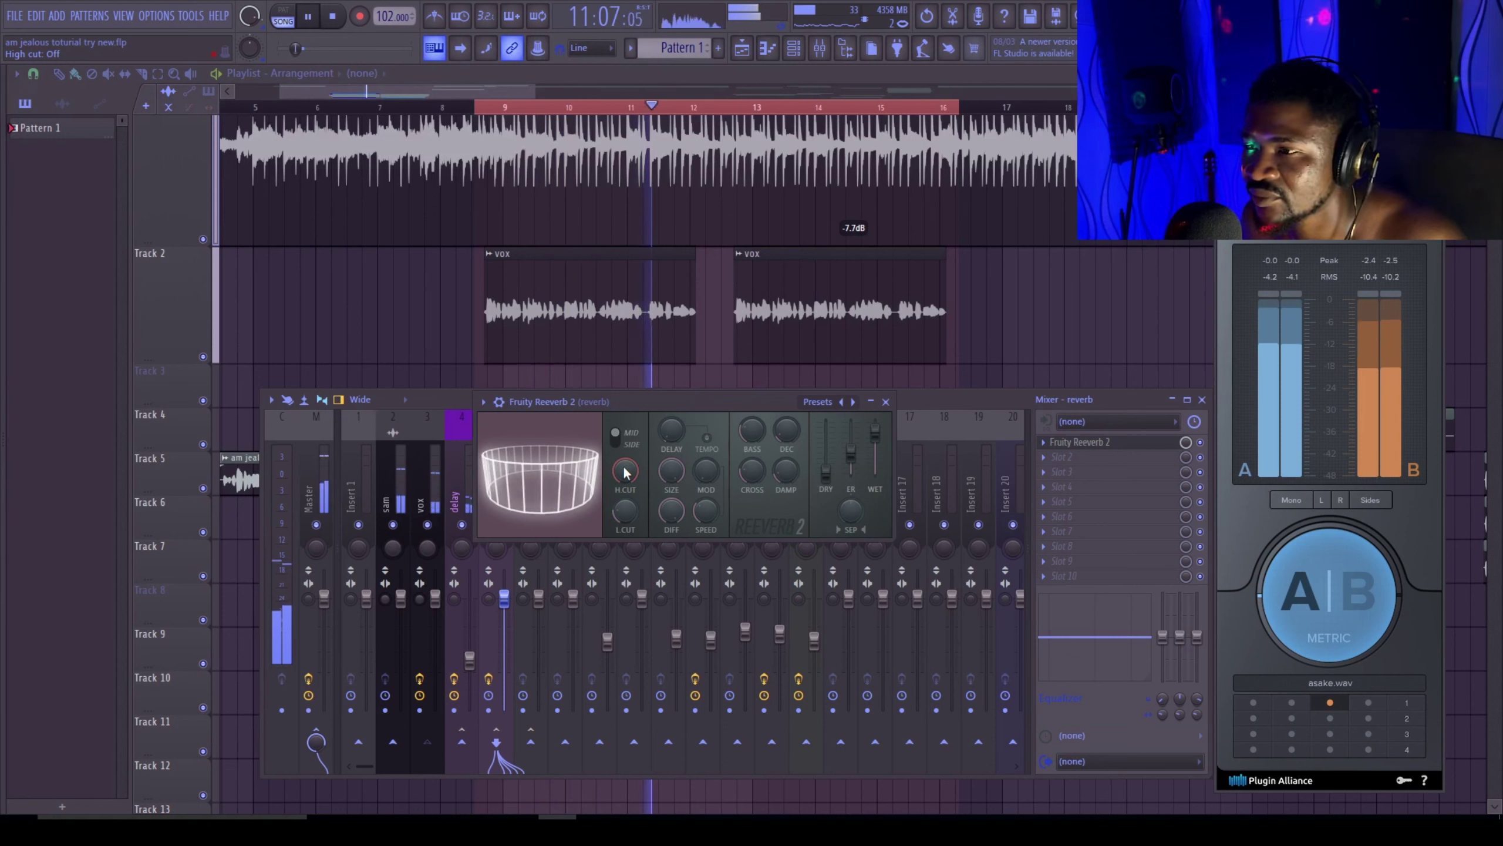
{"action": "key", "text": "space"}
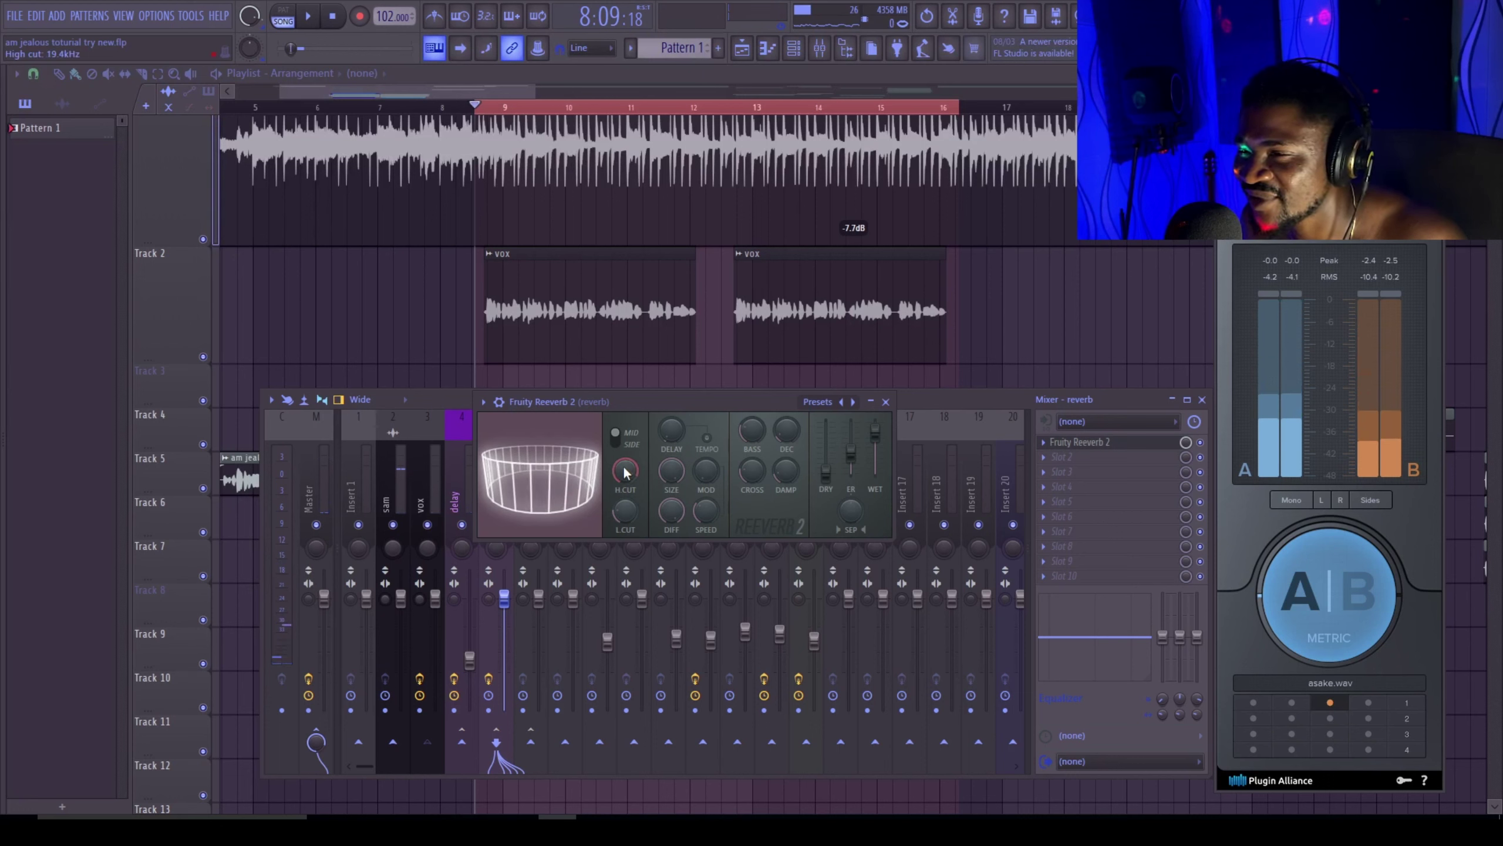
{"action": "left_click_drag", "start_coordinate": [624, 466], "coordinate": [624, 476]}
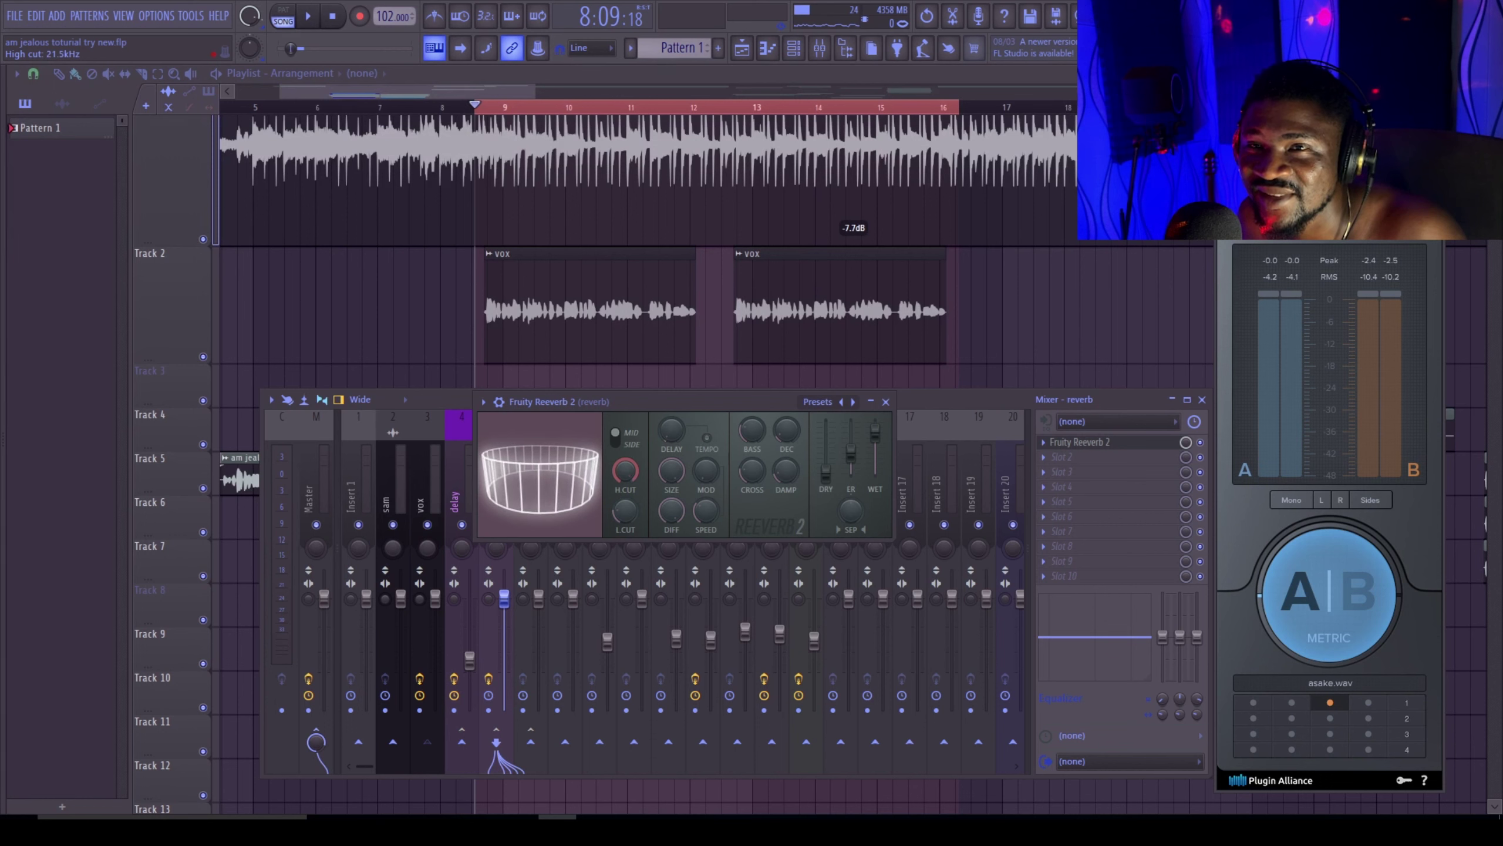
{"action": "left_click_drag", "start_coordinate": [625, 470], "coordinate": [624, 472]}
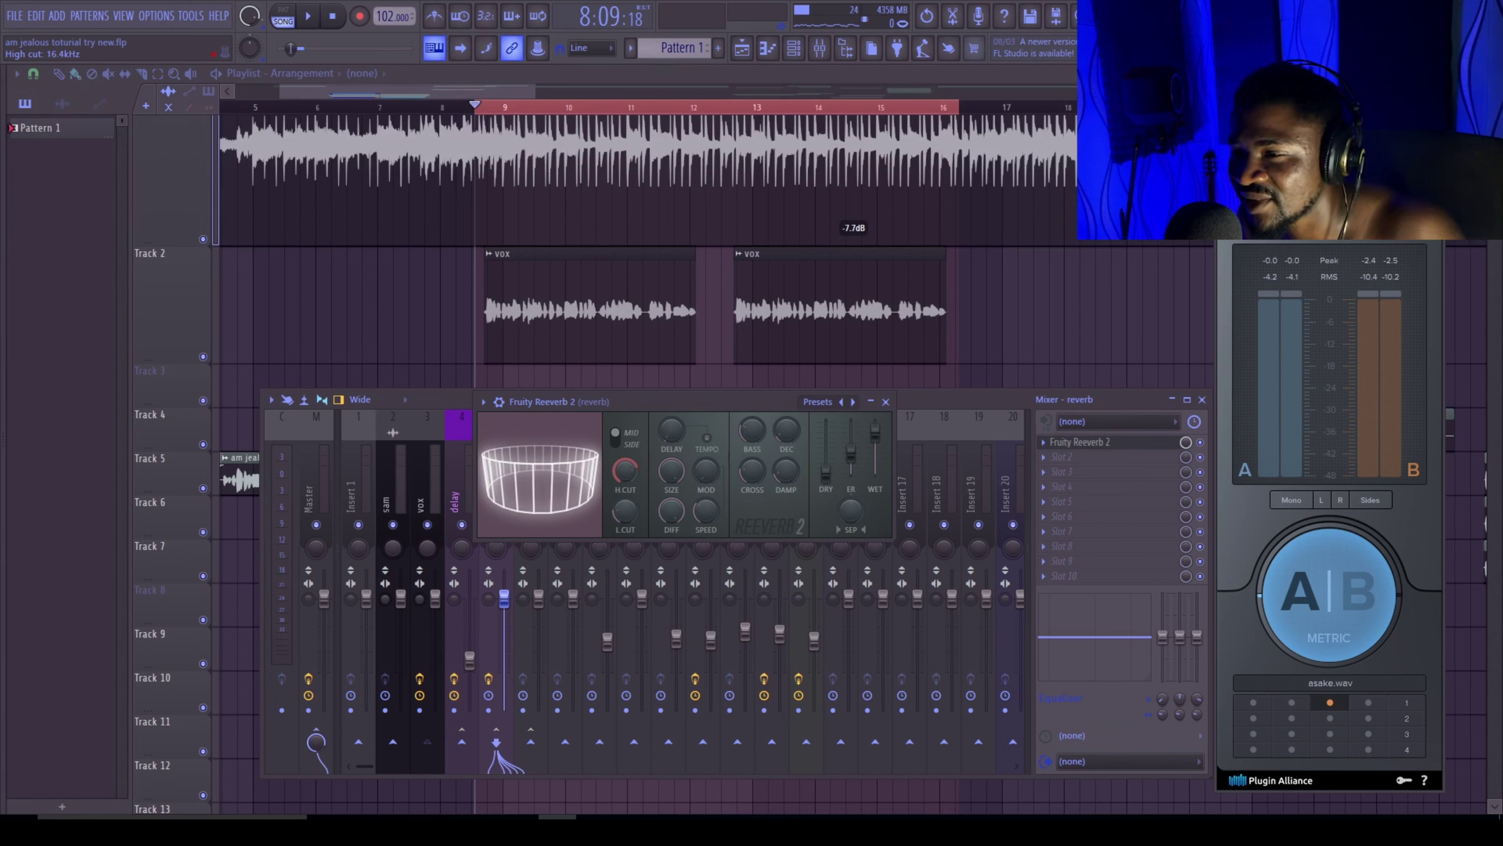
{"action": "key", "text": "space"}
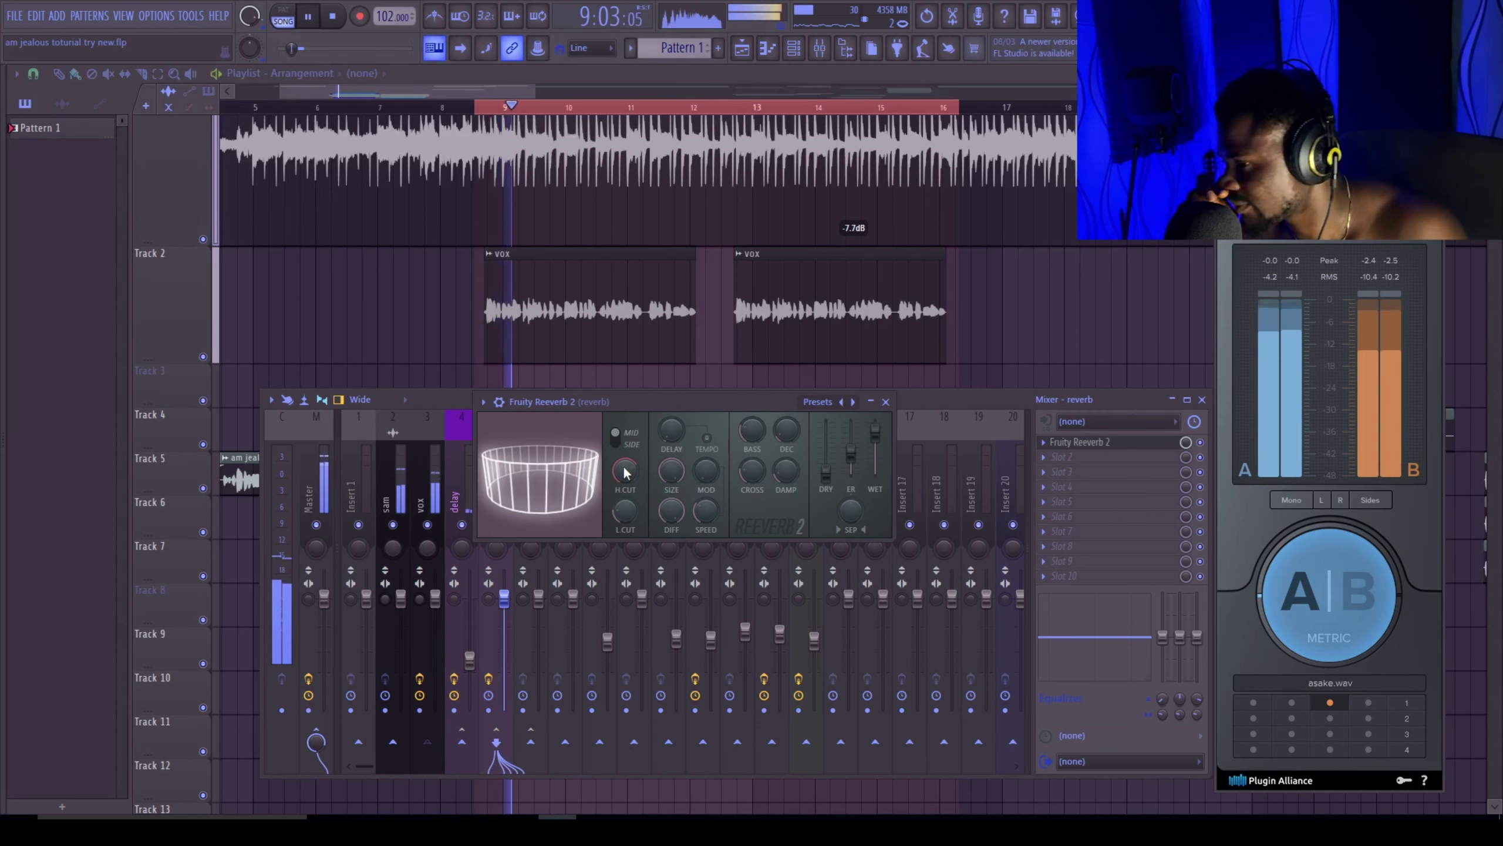
{"action": "key", "text": "space"}
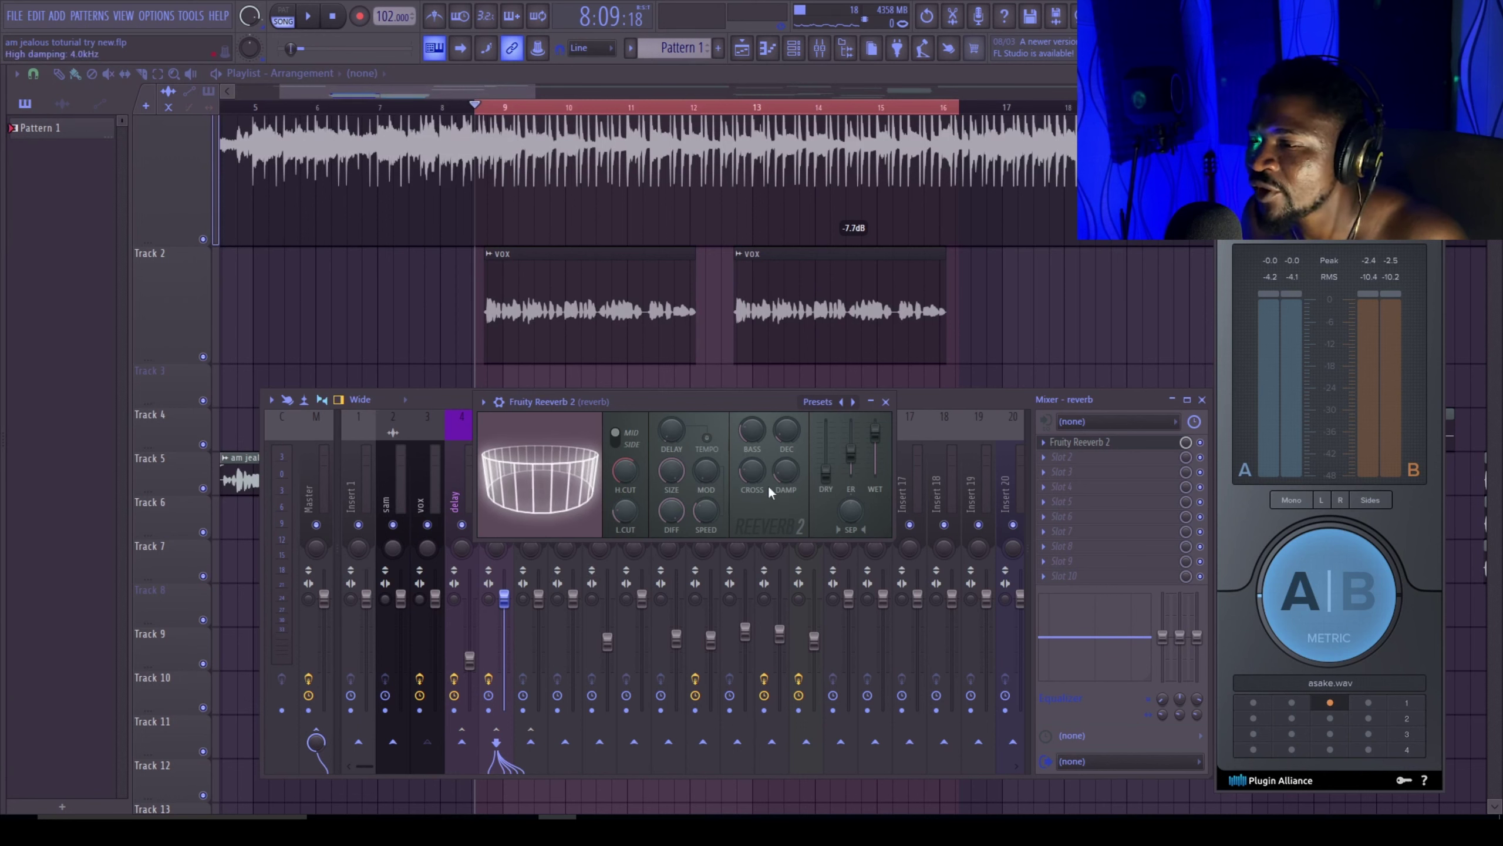
Step: Lower the reverb's high damping while auditioning the loop, trying 0.5 kHz and settling on 1.3 kHz
{"action": "left_click_drag", "start_coordinate": [785, 472], "coordinate": [784, 492]}
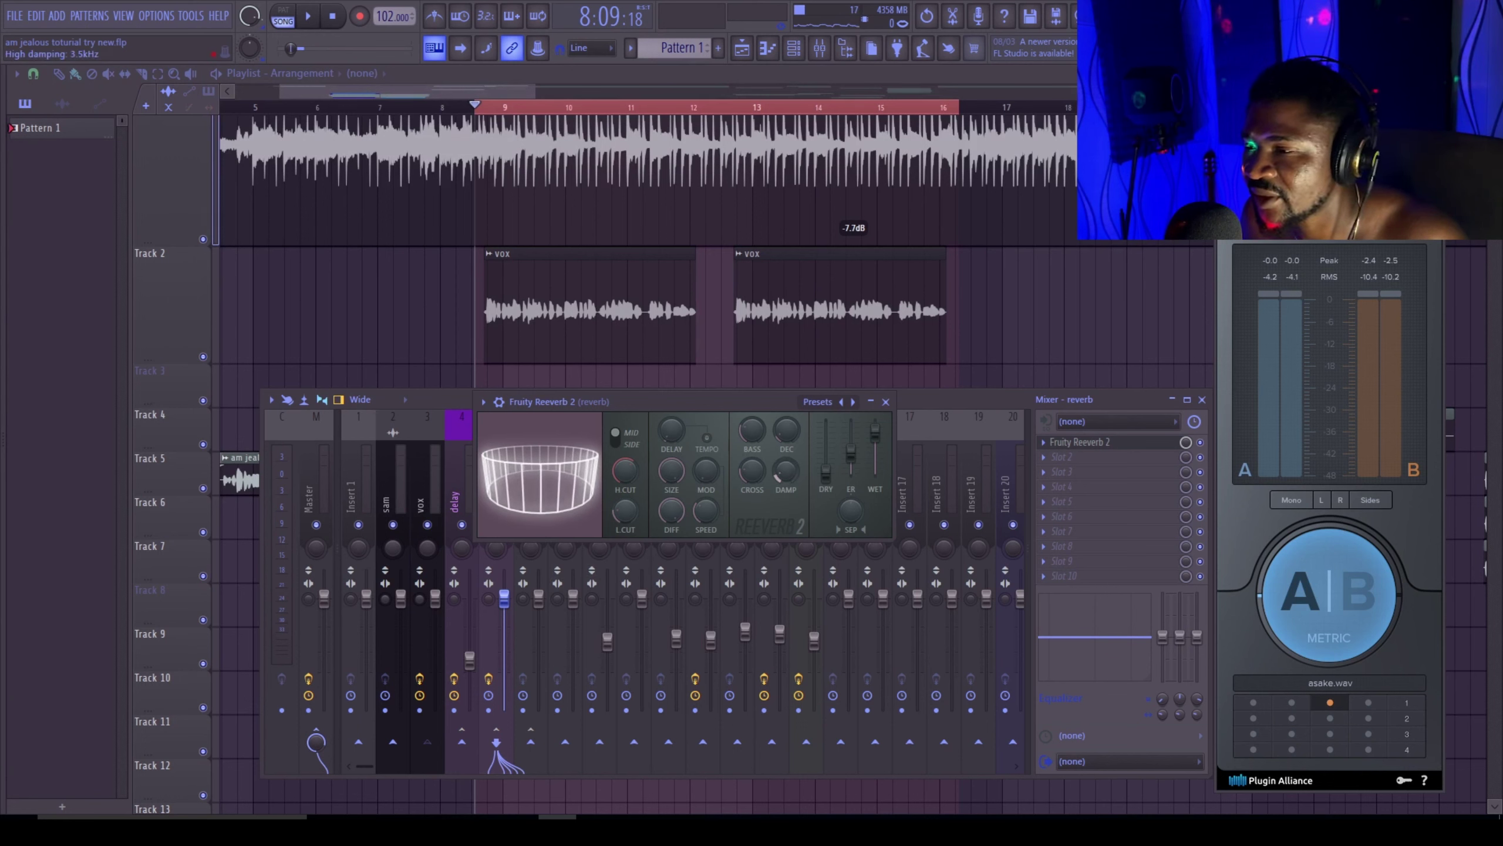
{"action": "key", "text": "space"}
{"action": "left_click_drag", "start_coordinate": [785, 492], "coordinate": [784, 509]}
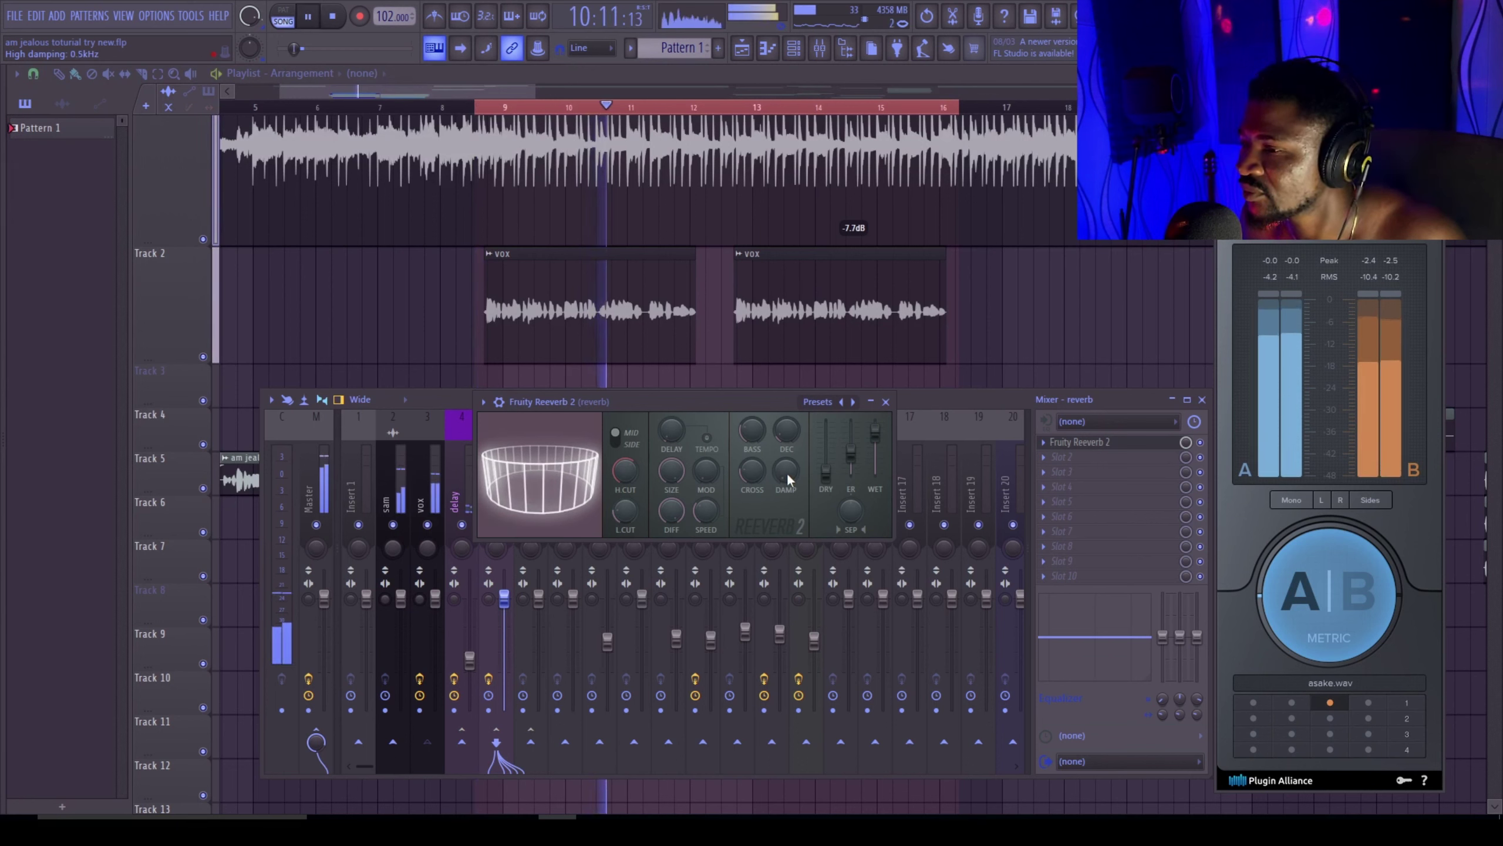
{"action": "key", "text": "space"}
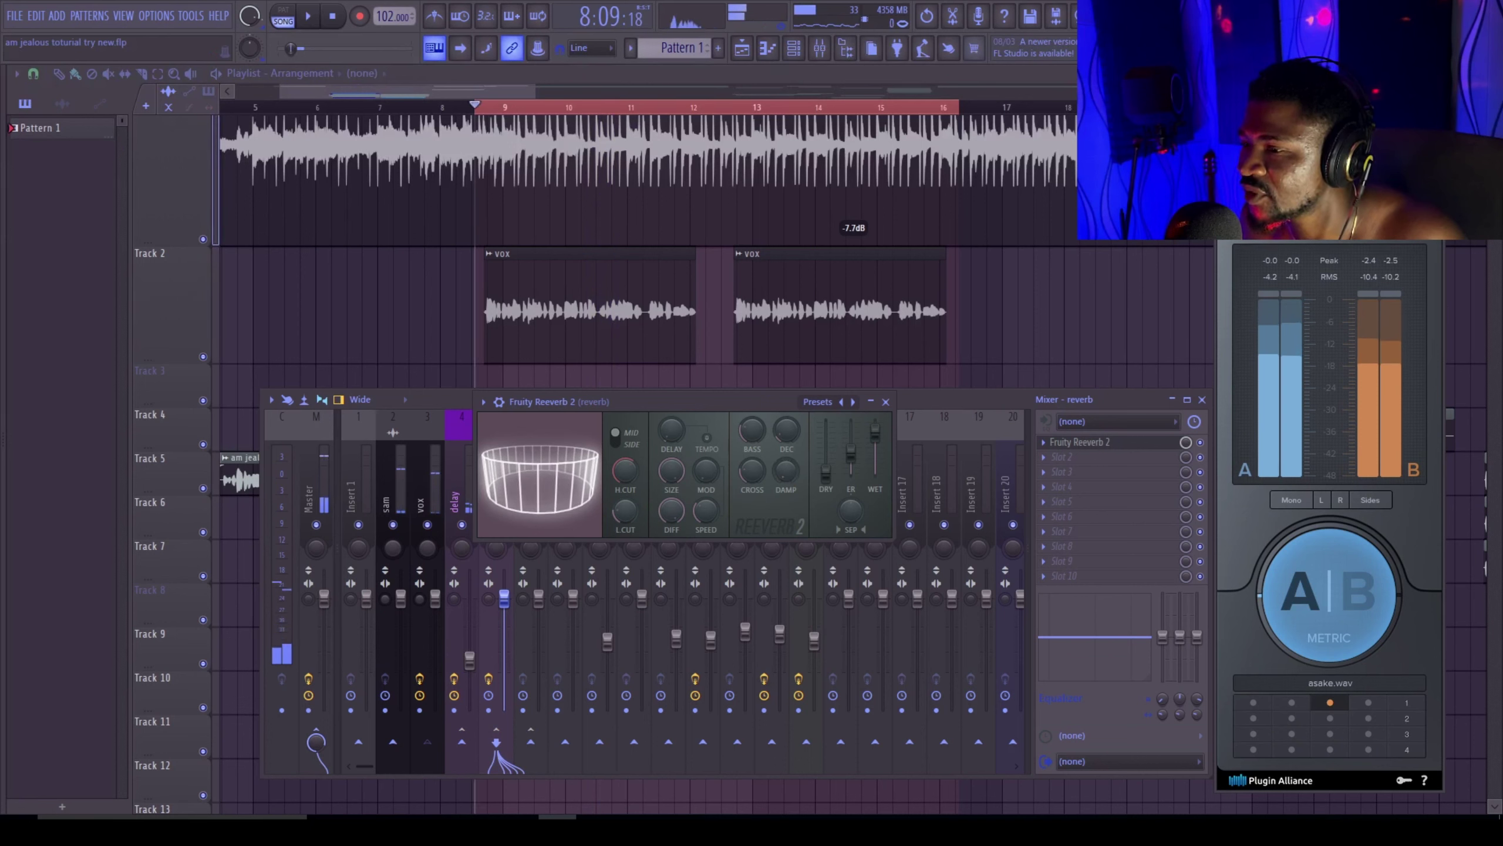
{"action": "left_click_drag", "start_coordinate": [787, 472], "coordinate": [787, 463]}
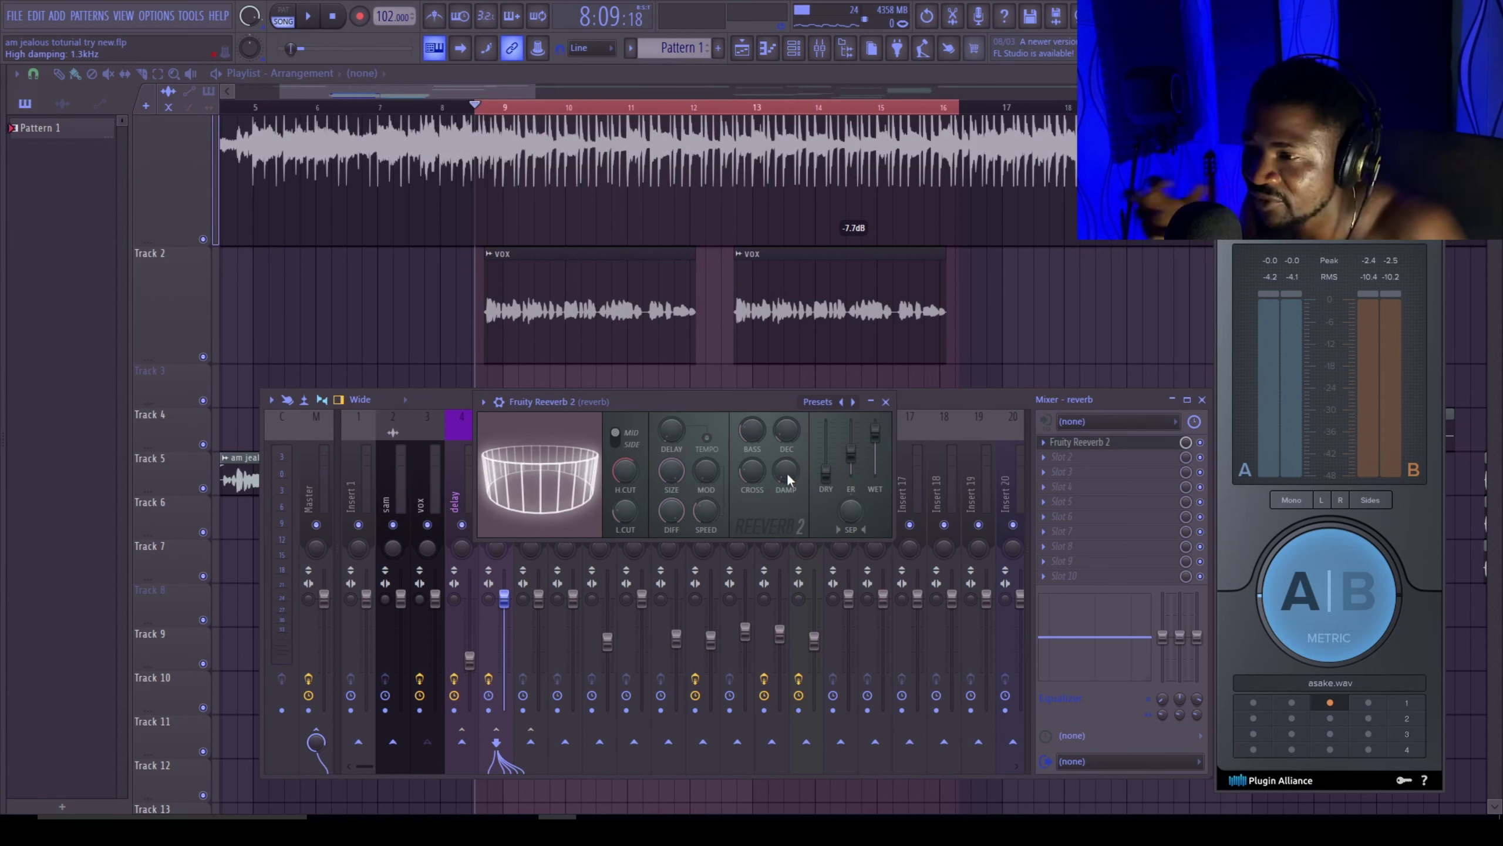
{"action": "key", "text": "space"}
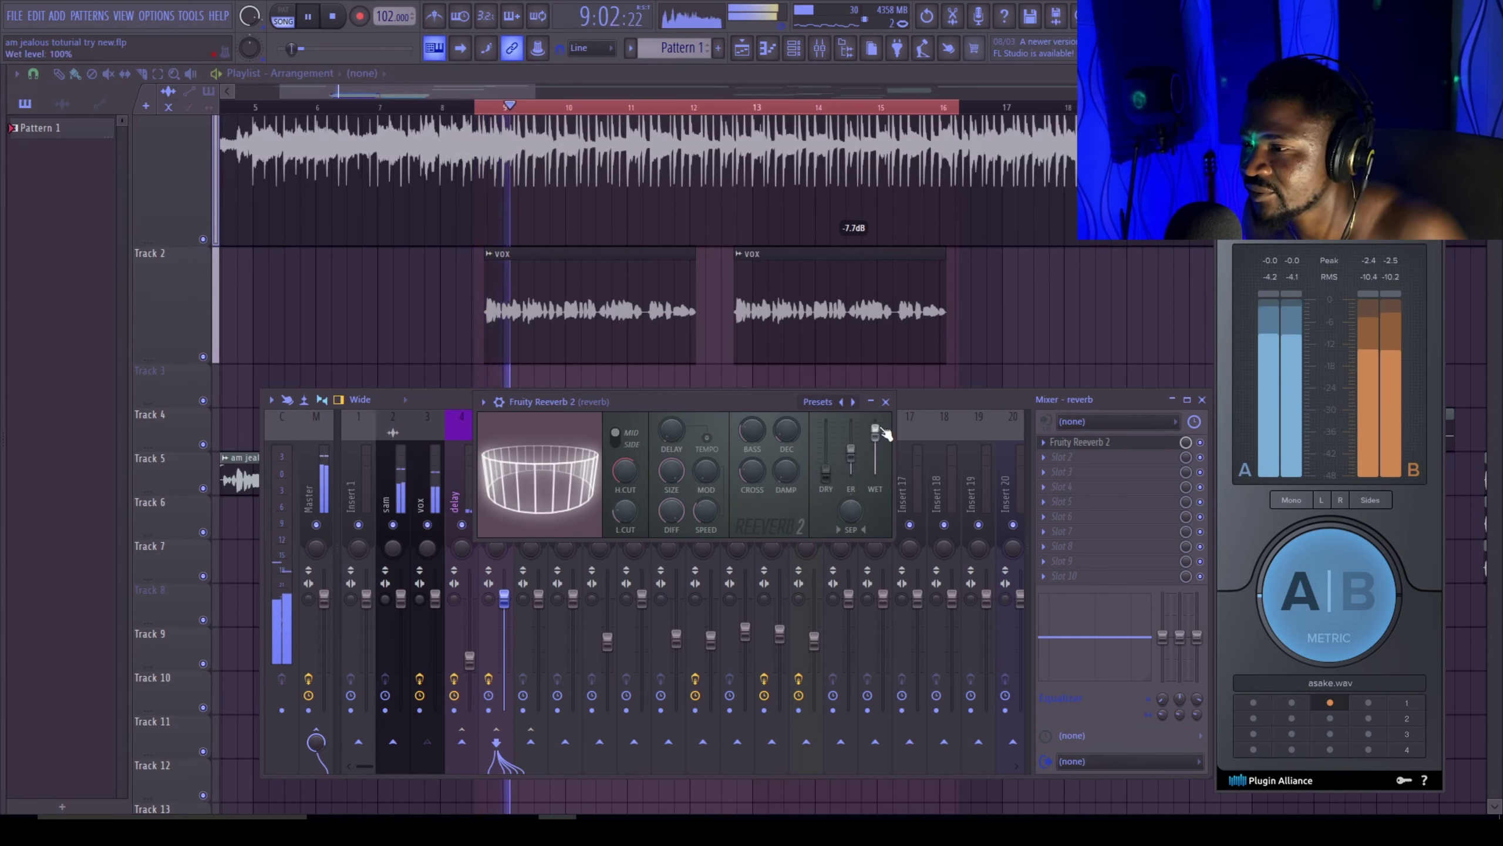
Step: Close the reverb's settings, and lower the reverb channel's volume to -14.7 dB while auditioning the loop
{"action": "left_click", "coordinate": [885, 401]}
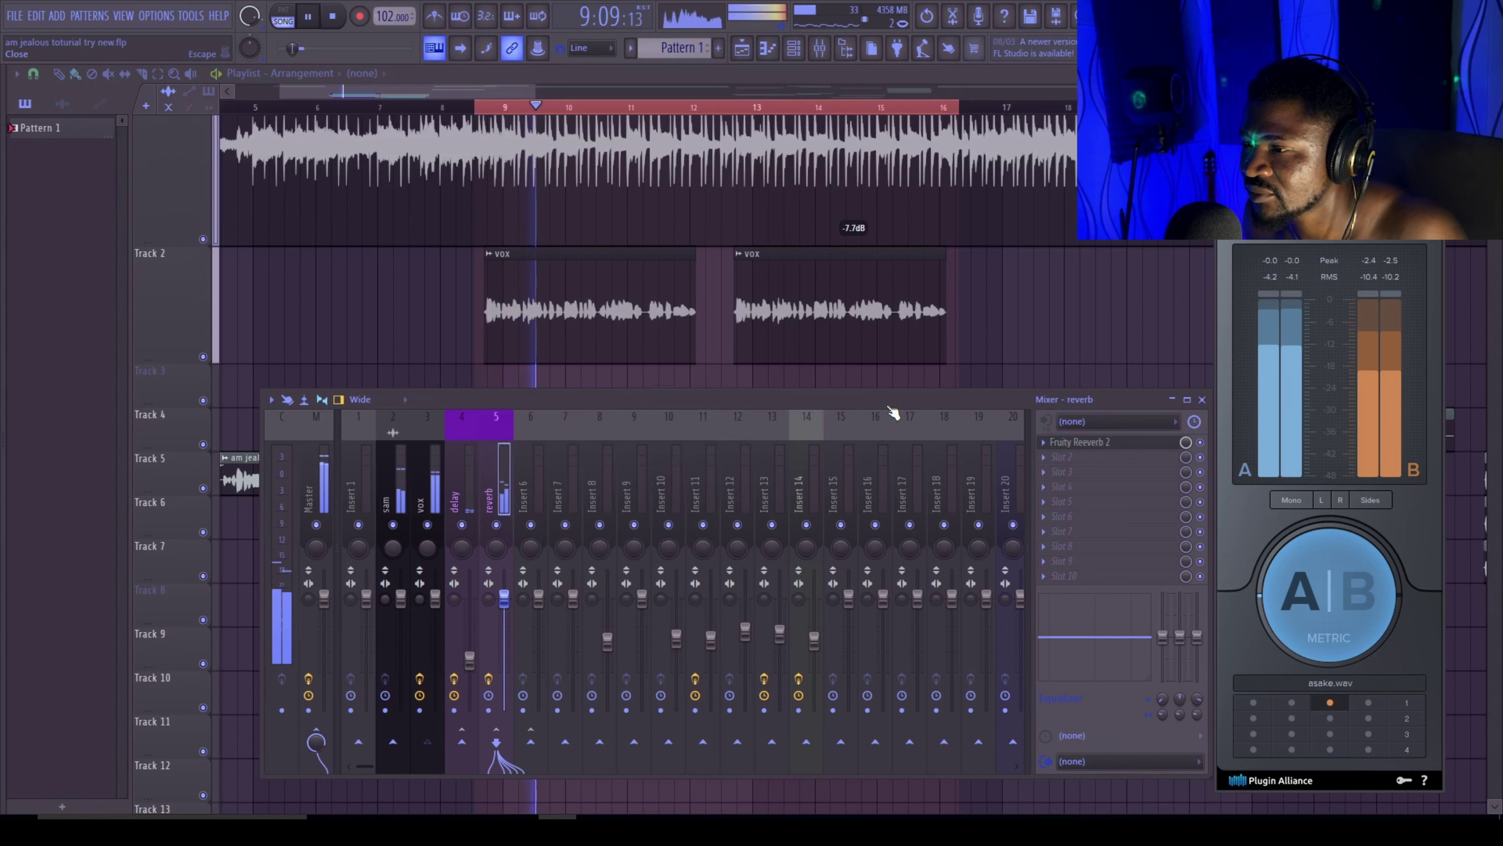
{"action": "left_click", "coordinate": [505, 474]}
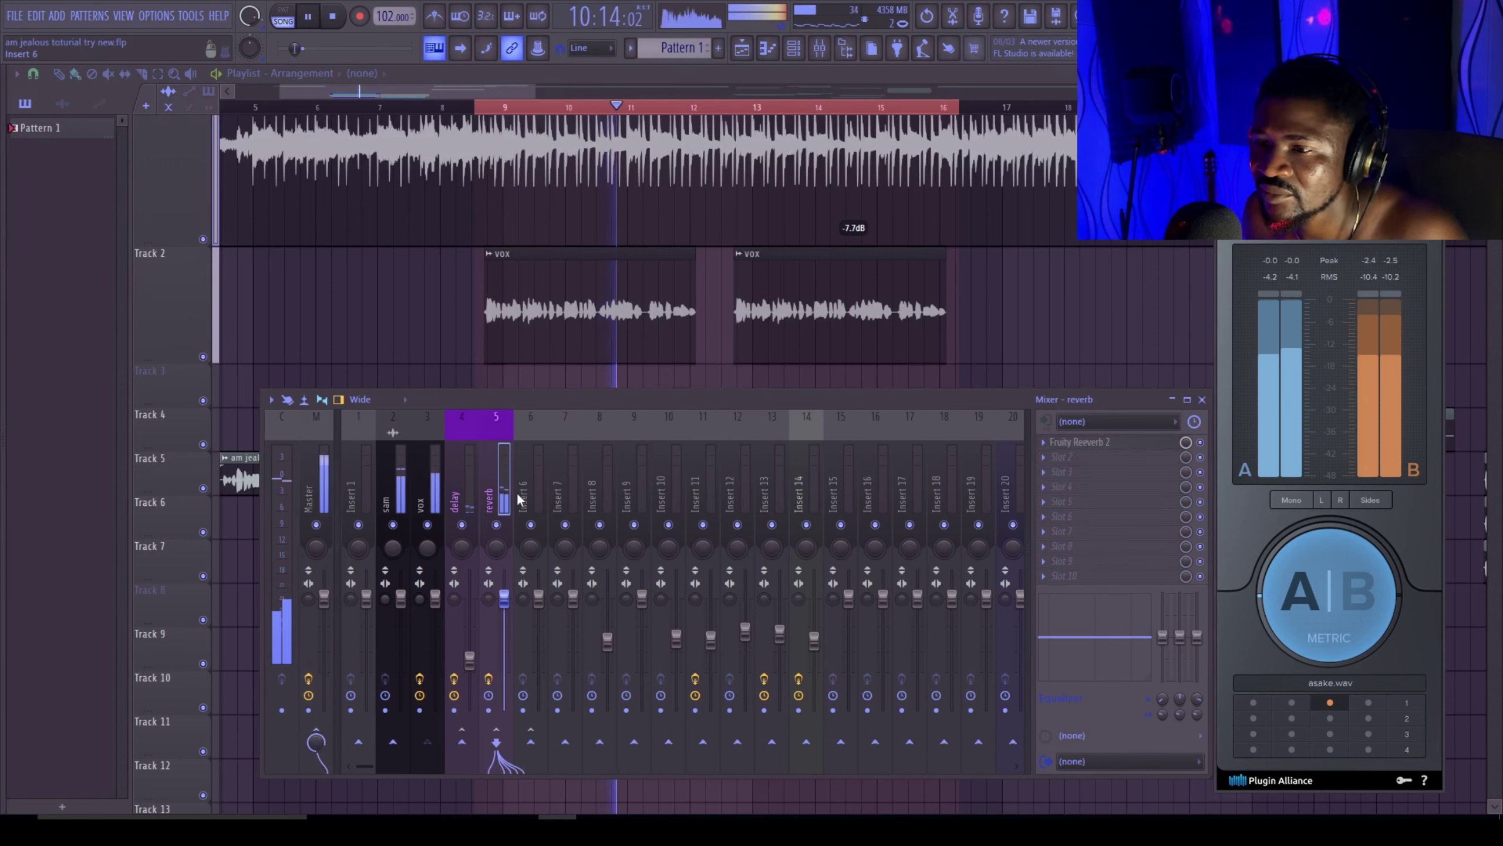
{"action": "key", "text": "space"}
{"action": "scroll", "coordinate": [503, 598], "scroll_direction": "down", "scroll_amount": 1}
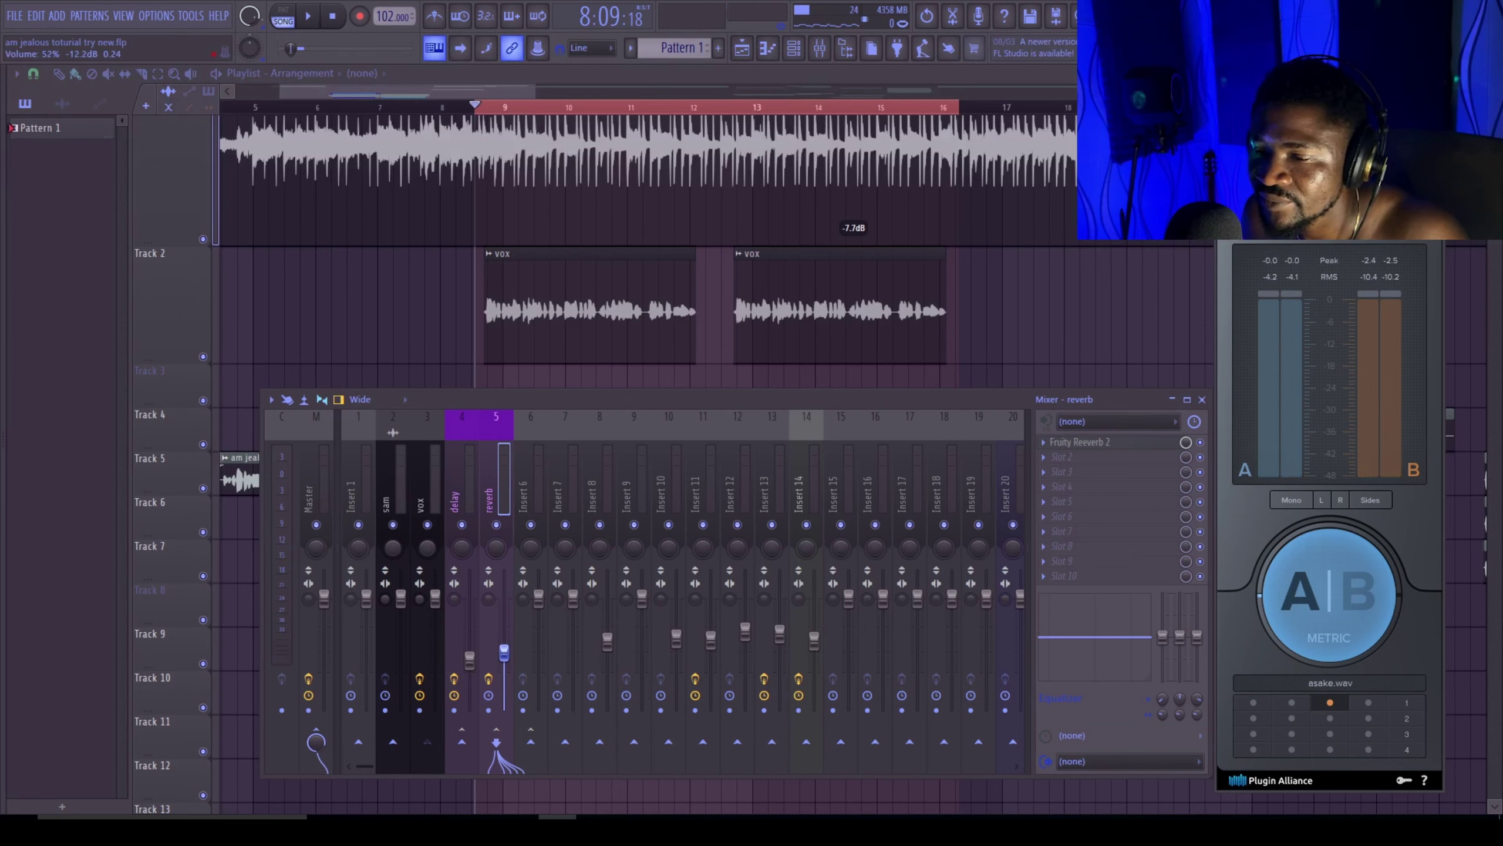
{"action": "key", "text": "space"}
{"action": "scroll", "coordinate": [504, 655], "scroll_direction": "down", "scroll_amount": 3}
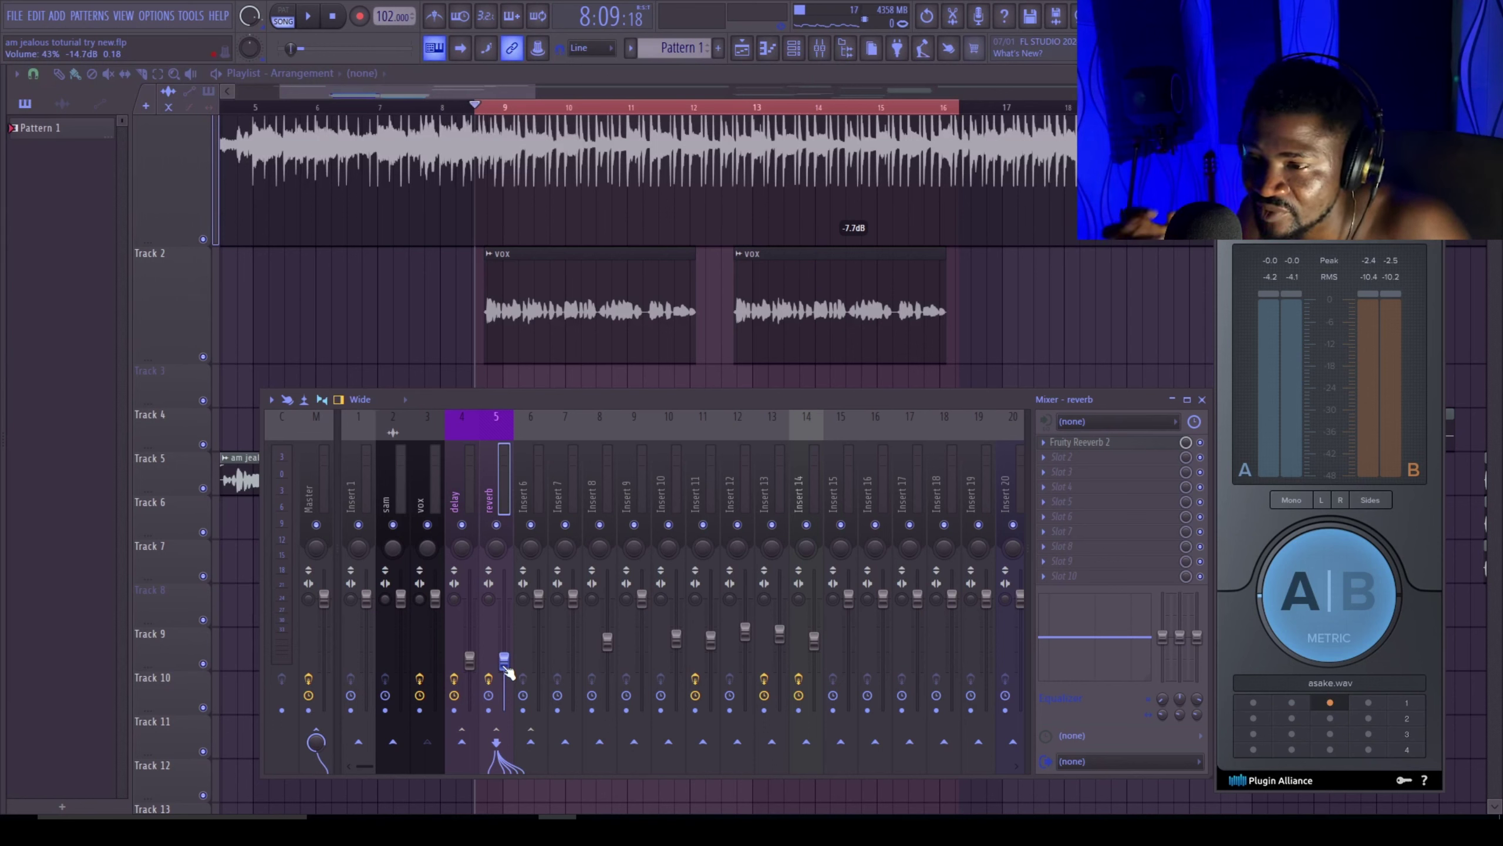
Step: Reduce the reverb channel's volume to -17.5 dB and the delay channel's to -15.1 dB while auditioning the loop
{"action": "left_click_drag", "start_coordinate": [506, 668], "coordinate": [506, 675]}
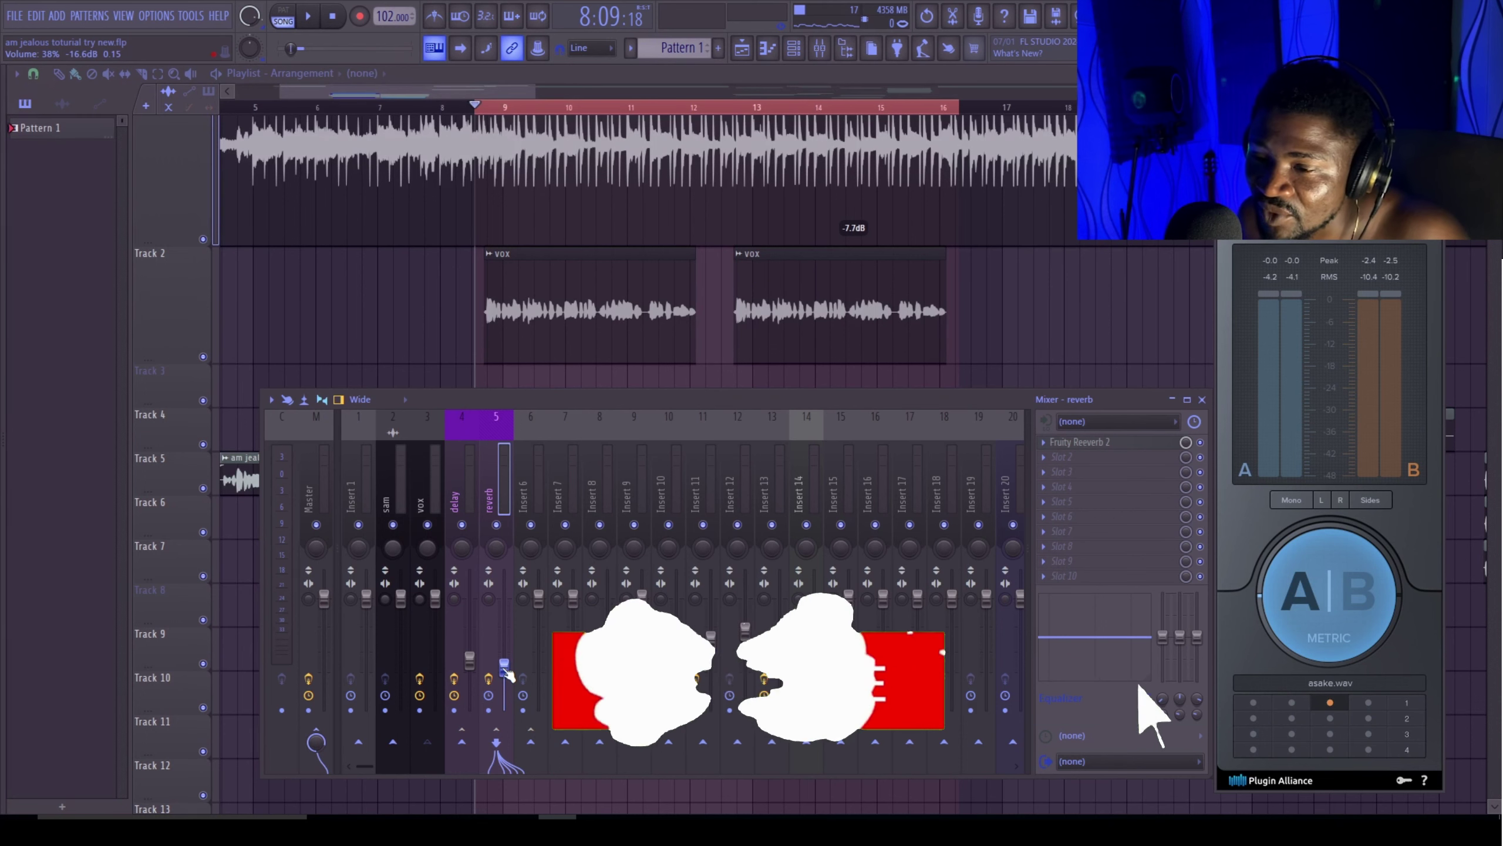
{"action": "key", "text": "space"}
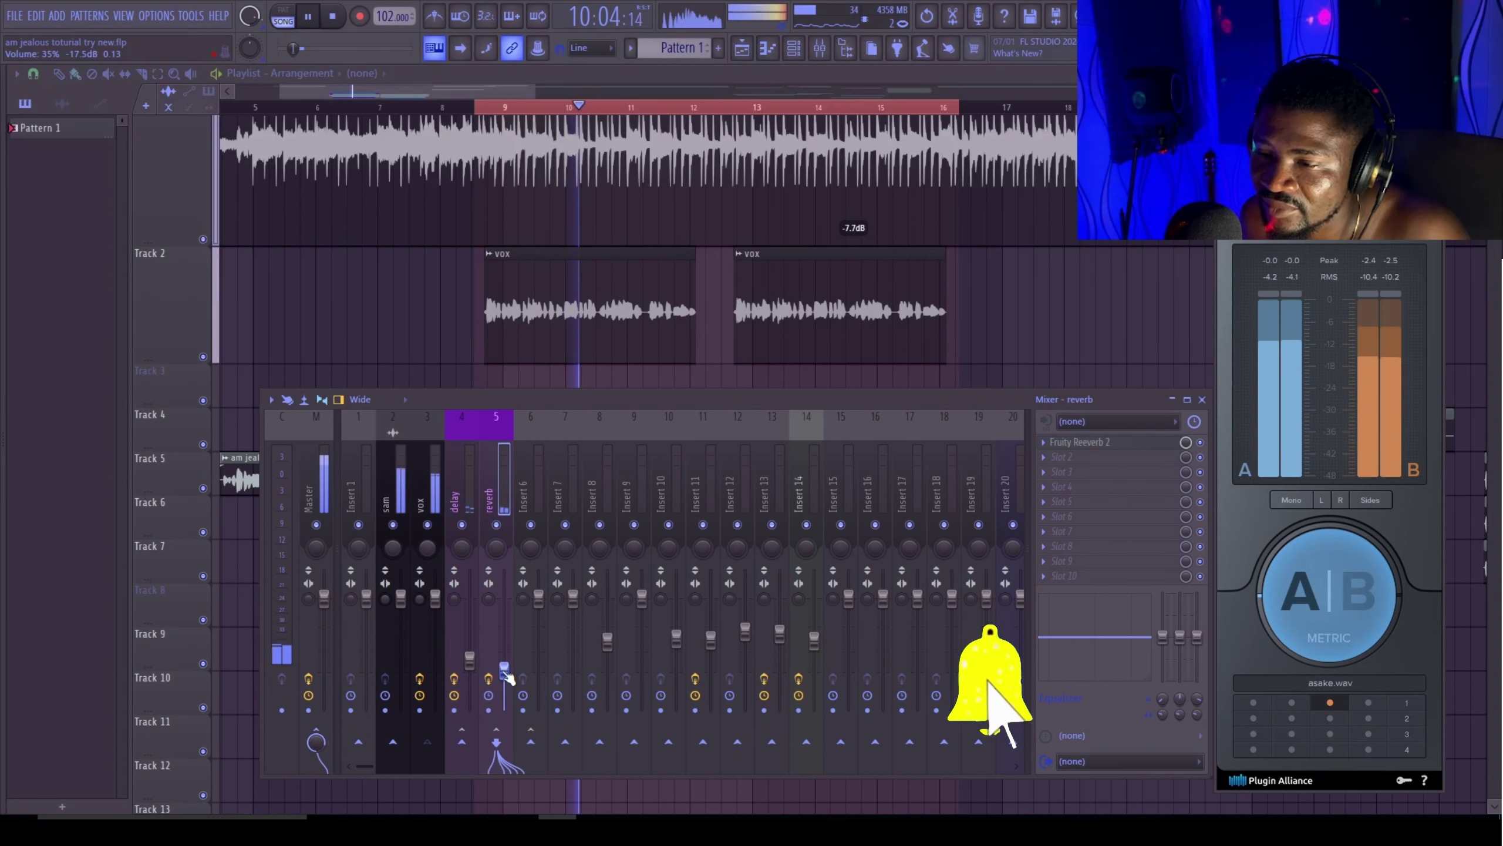
{"action": "left_click_drag", "start_coordinate": [504, 670], "coordinate": [508, 677]}
{"action": "key", "text": "space"}
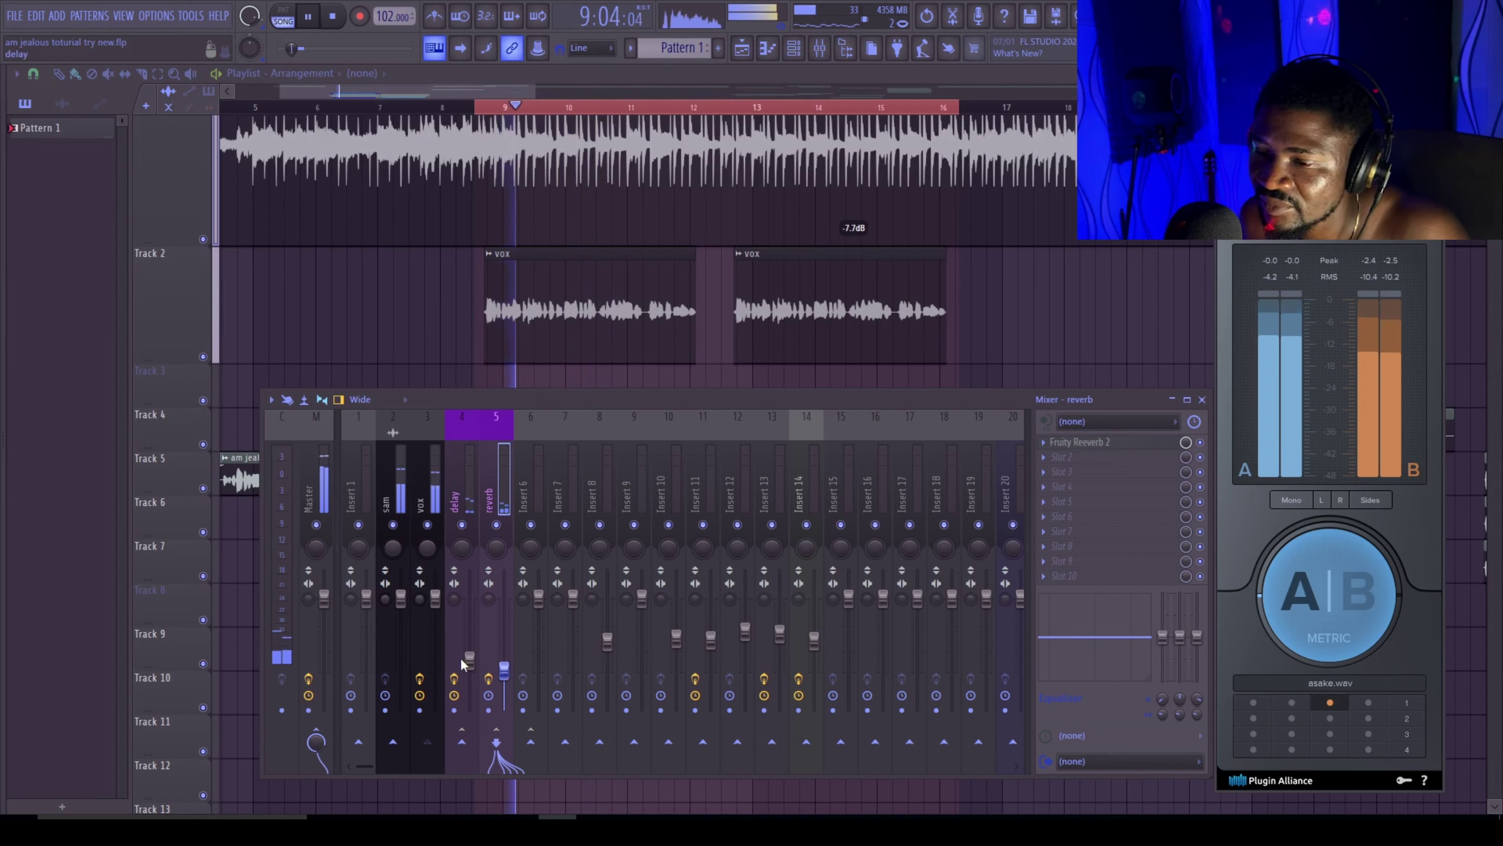
{"action": "left_click_drag", "start_coordinate": [469, 657], "coordinate": [469, 660]}
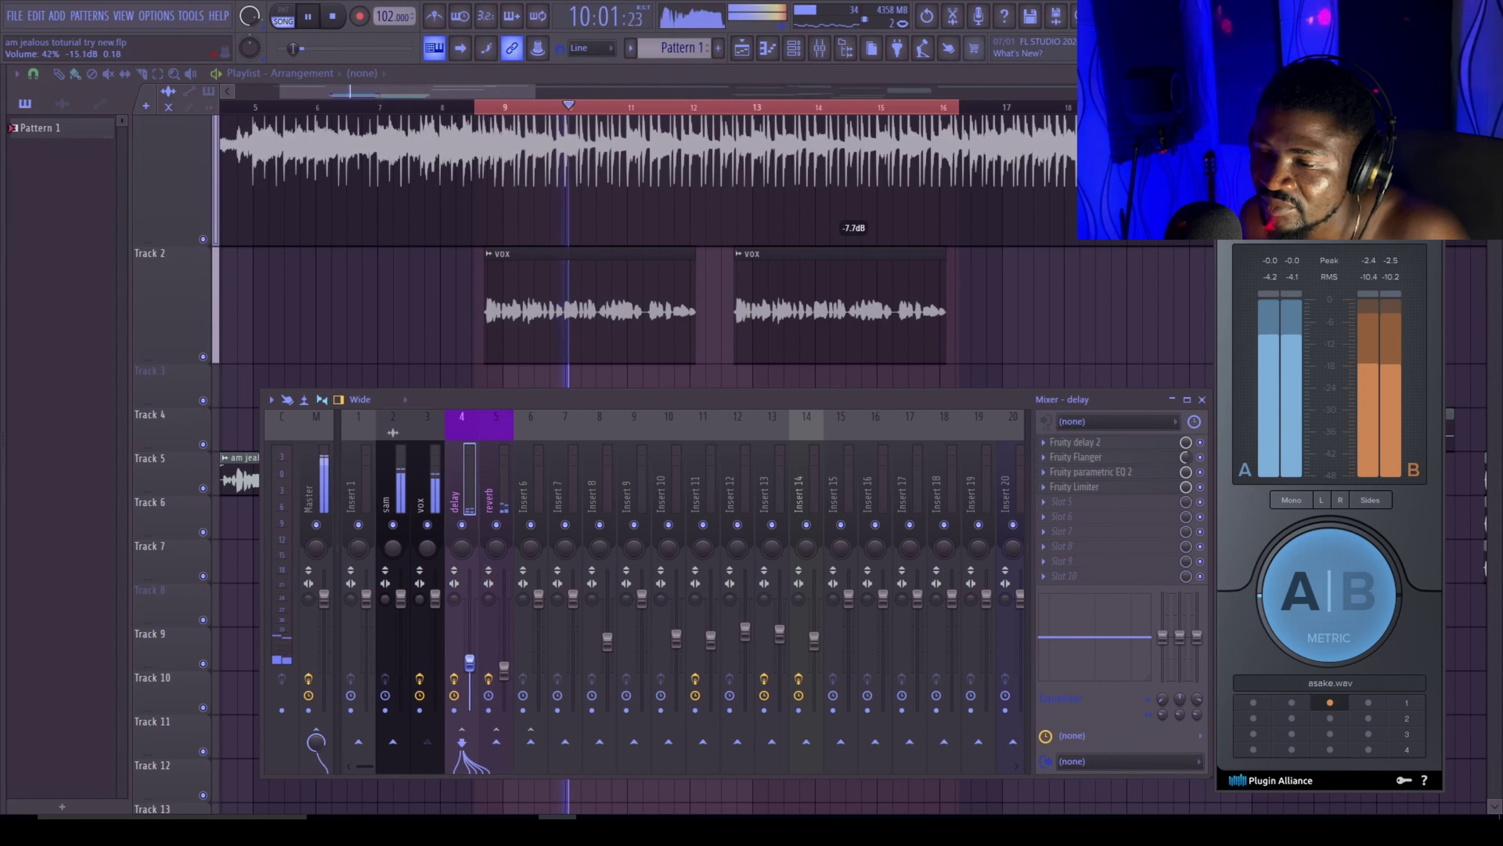
{"action": "key", "text": "space"}
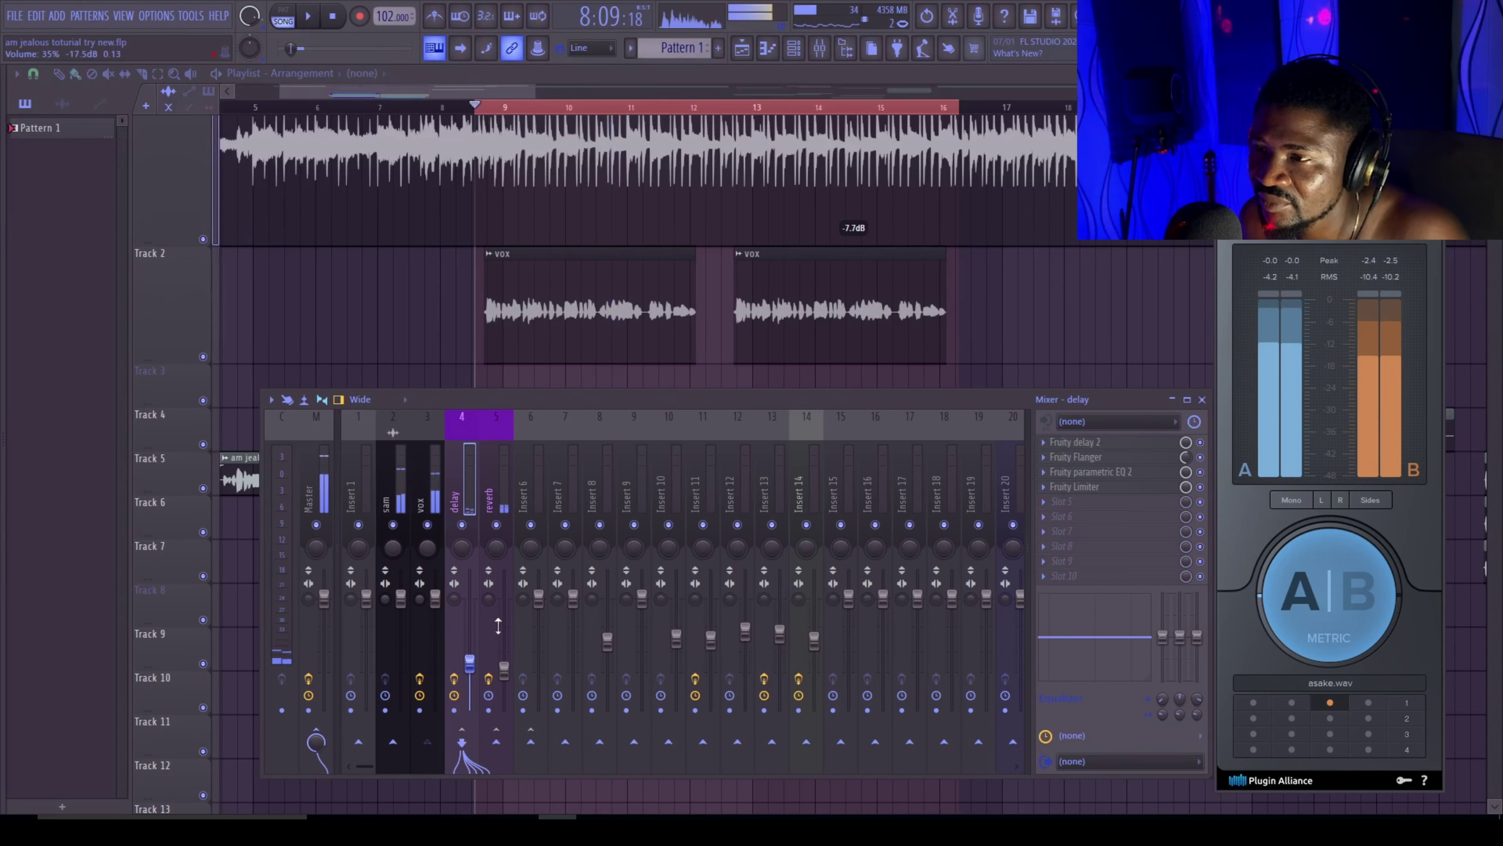
Step: Mute the beat on the first playlist track, and audition the vocals without it
{"action": "left_click", "coordinate": [203, 239]}
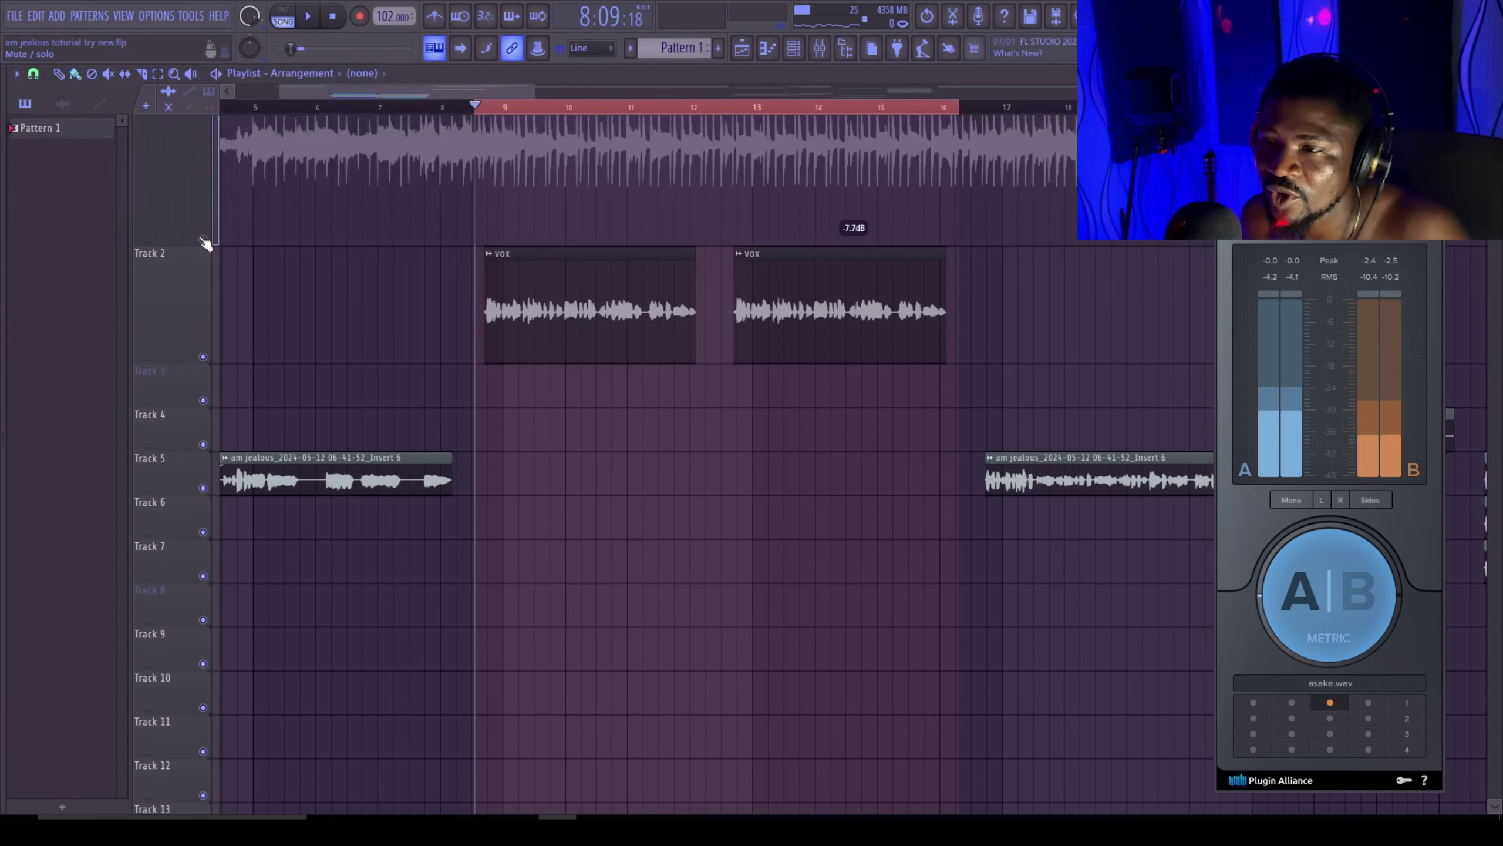
{"action": "key", "text": "space"}
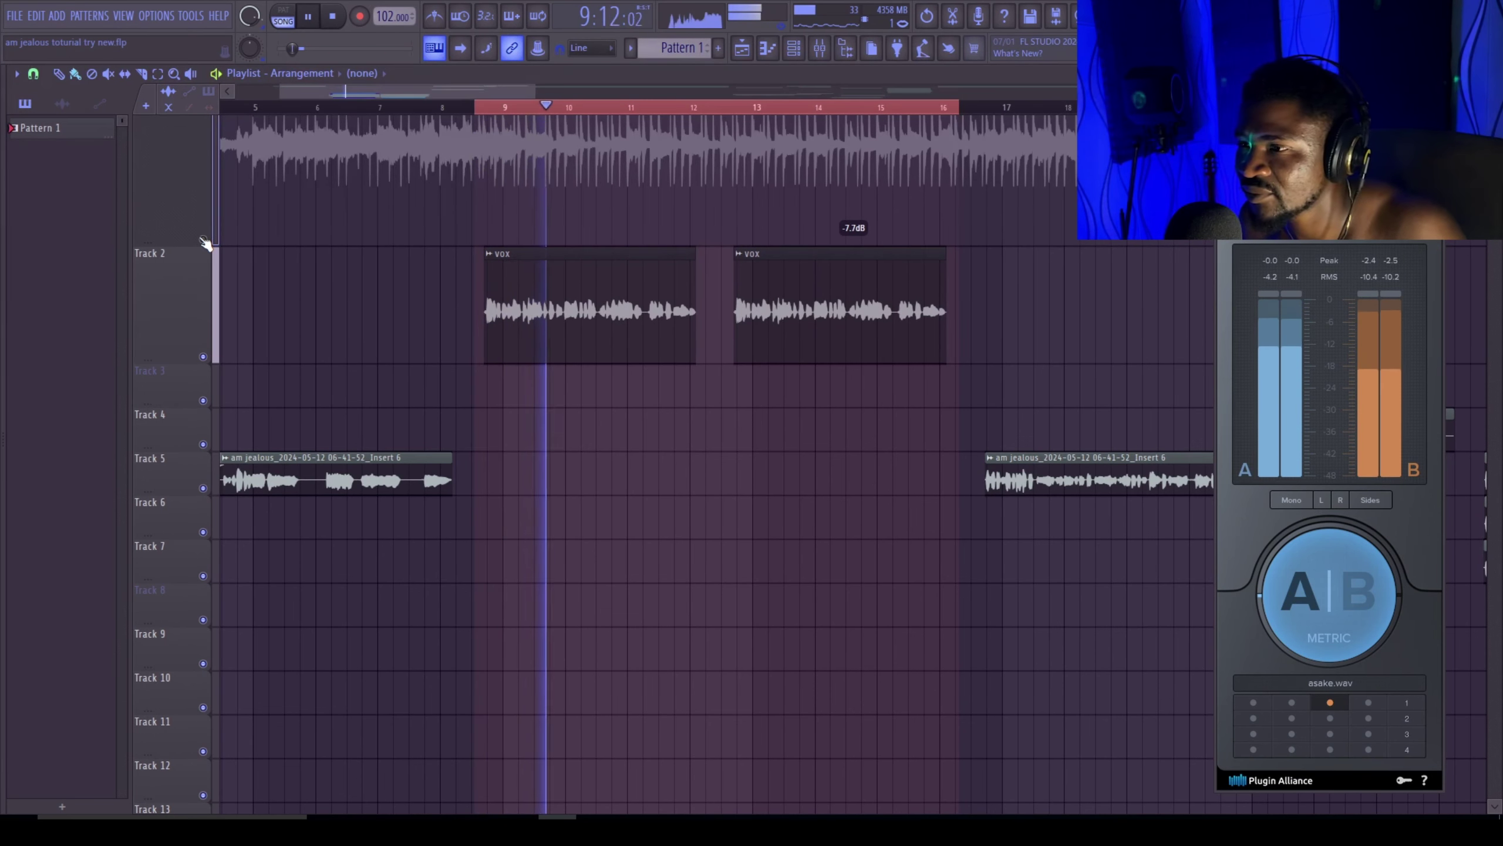
{"action": "key", "text": "space"}
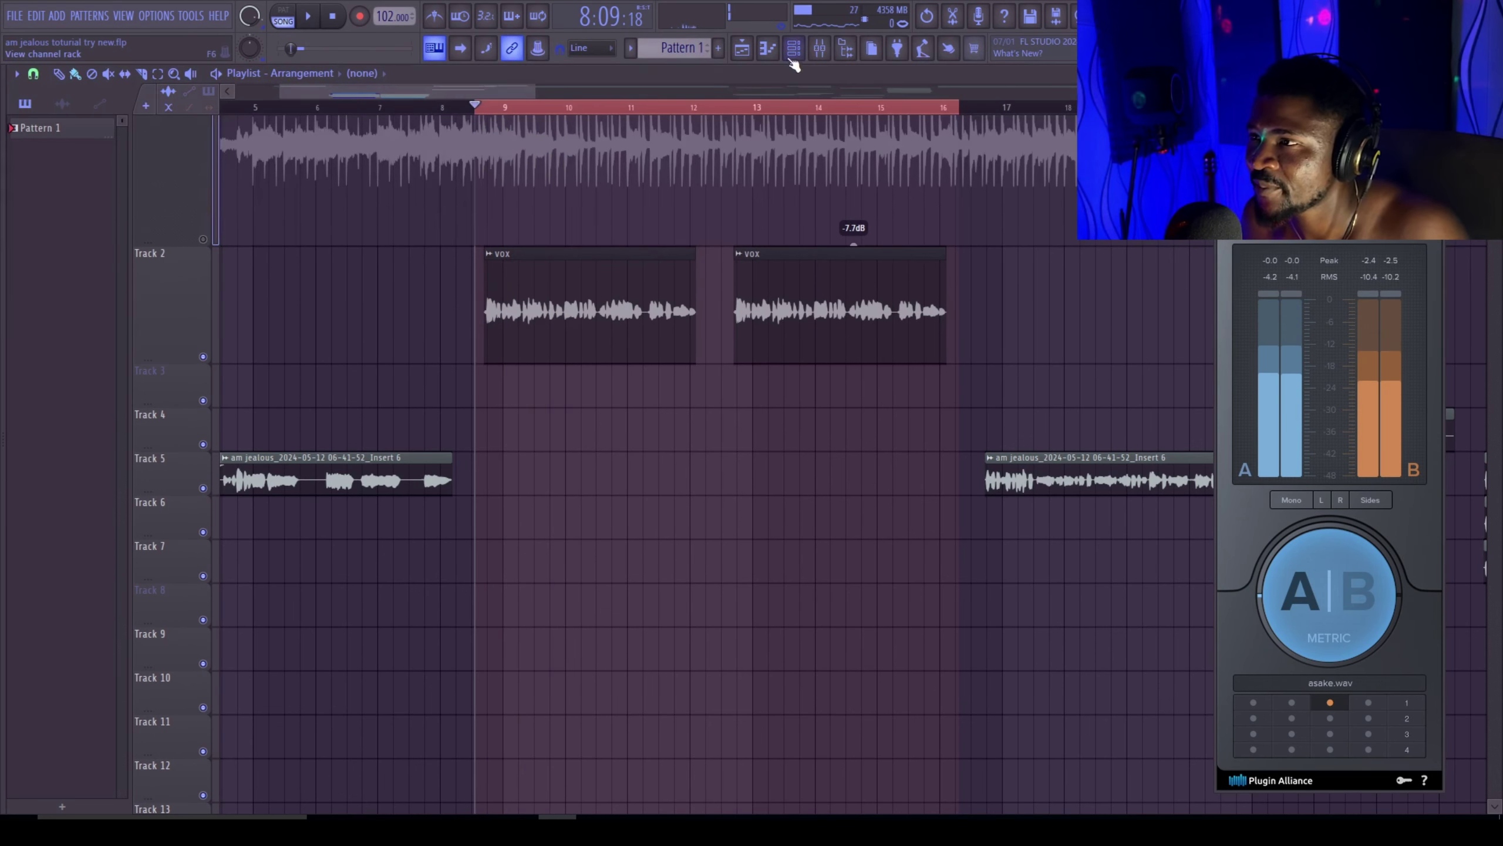
Step: Compare the vocals with the delay and reverb channels muted, and with both channels enabled again
{"action": "left_click", "coordinate": [817, 53]}
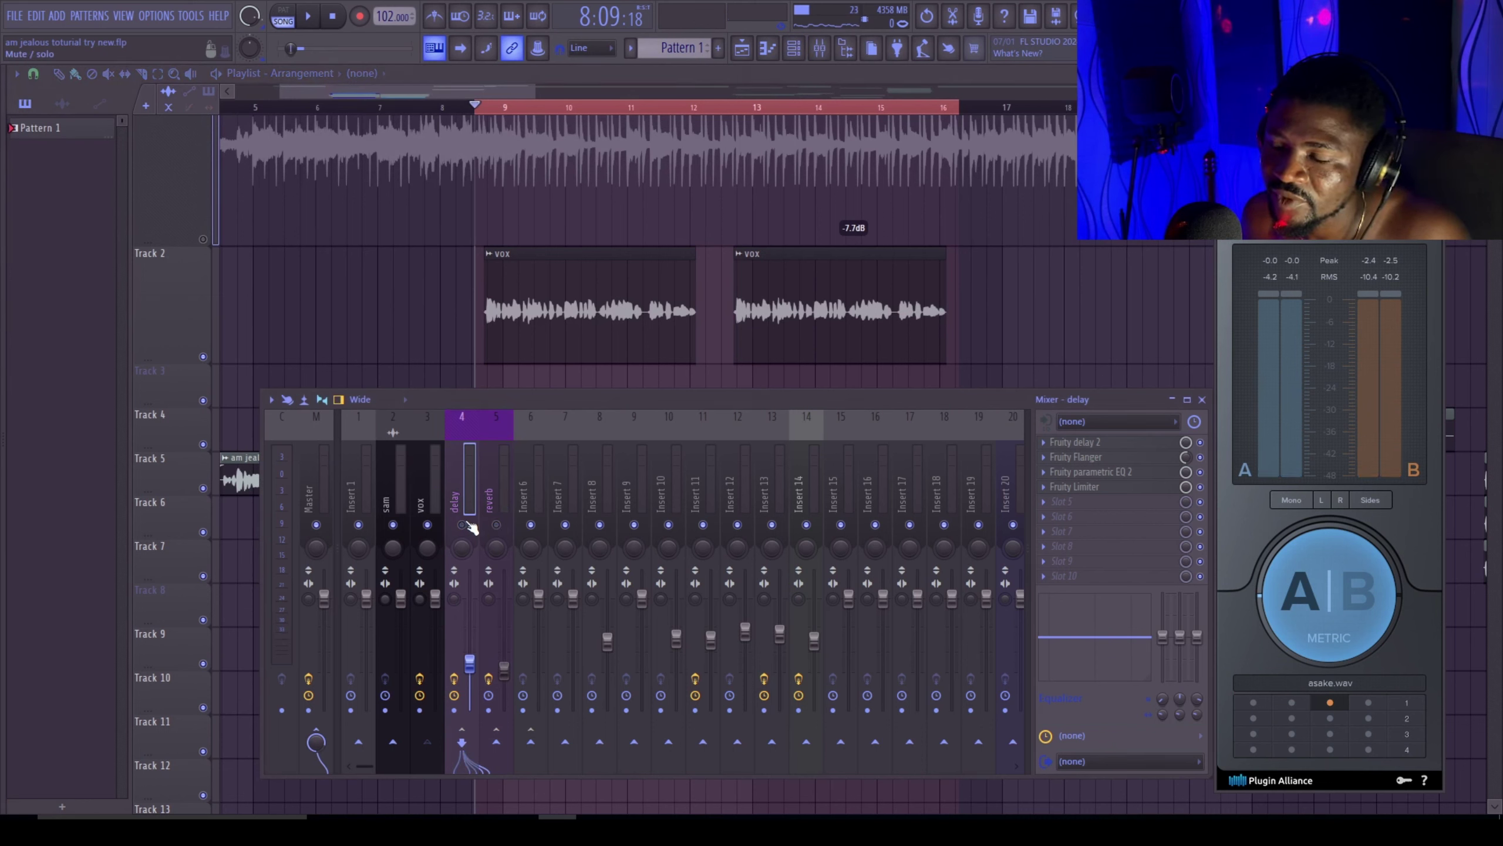
{"action": "key", "text": "space"}
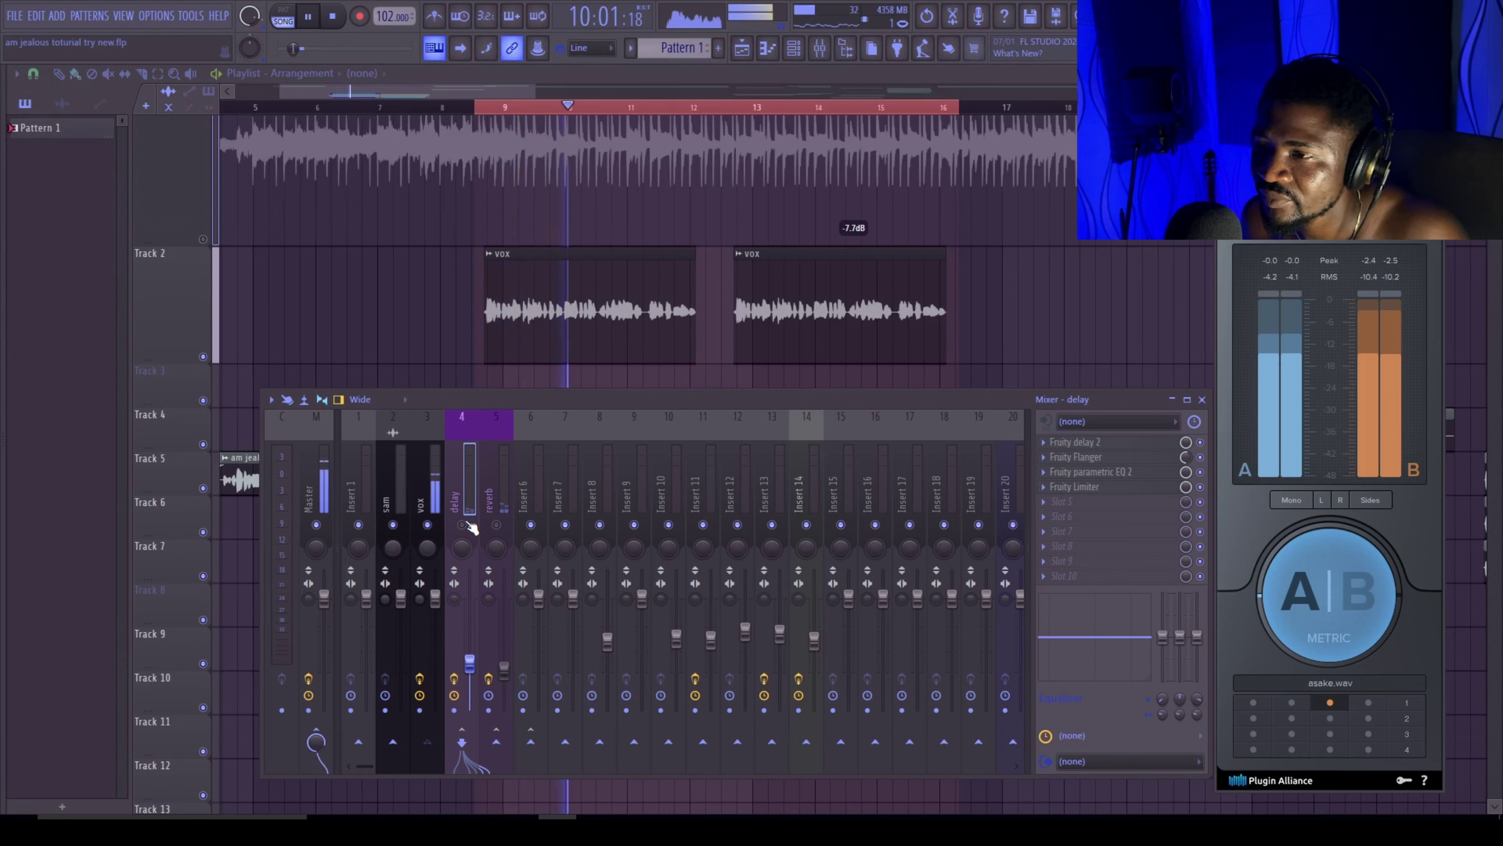
{"action": "key", "text": "space"}
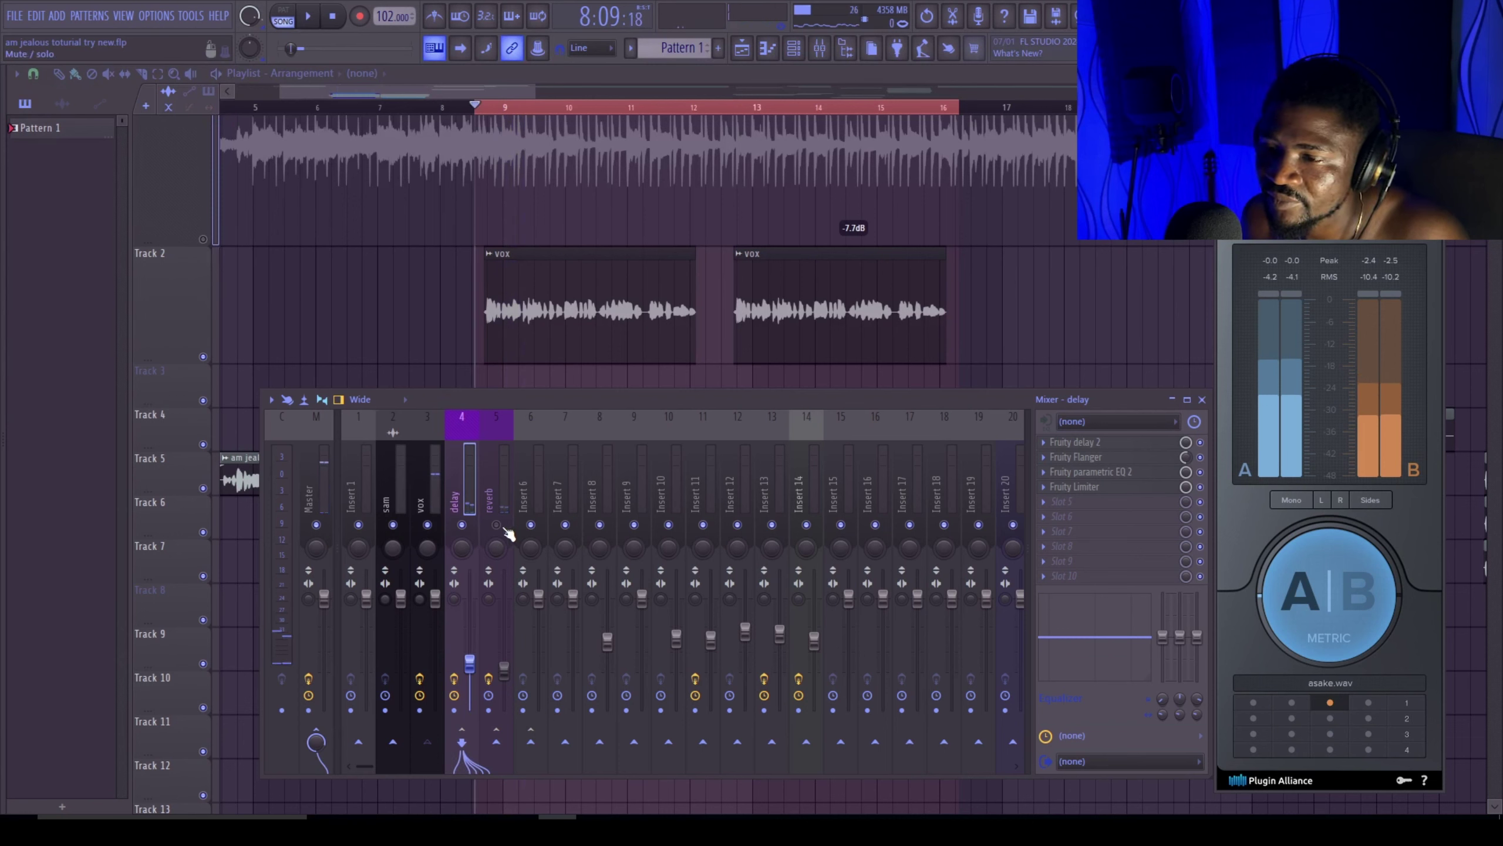
{"action": "key", "text": "space"}
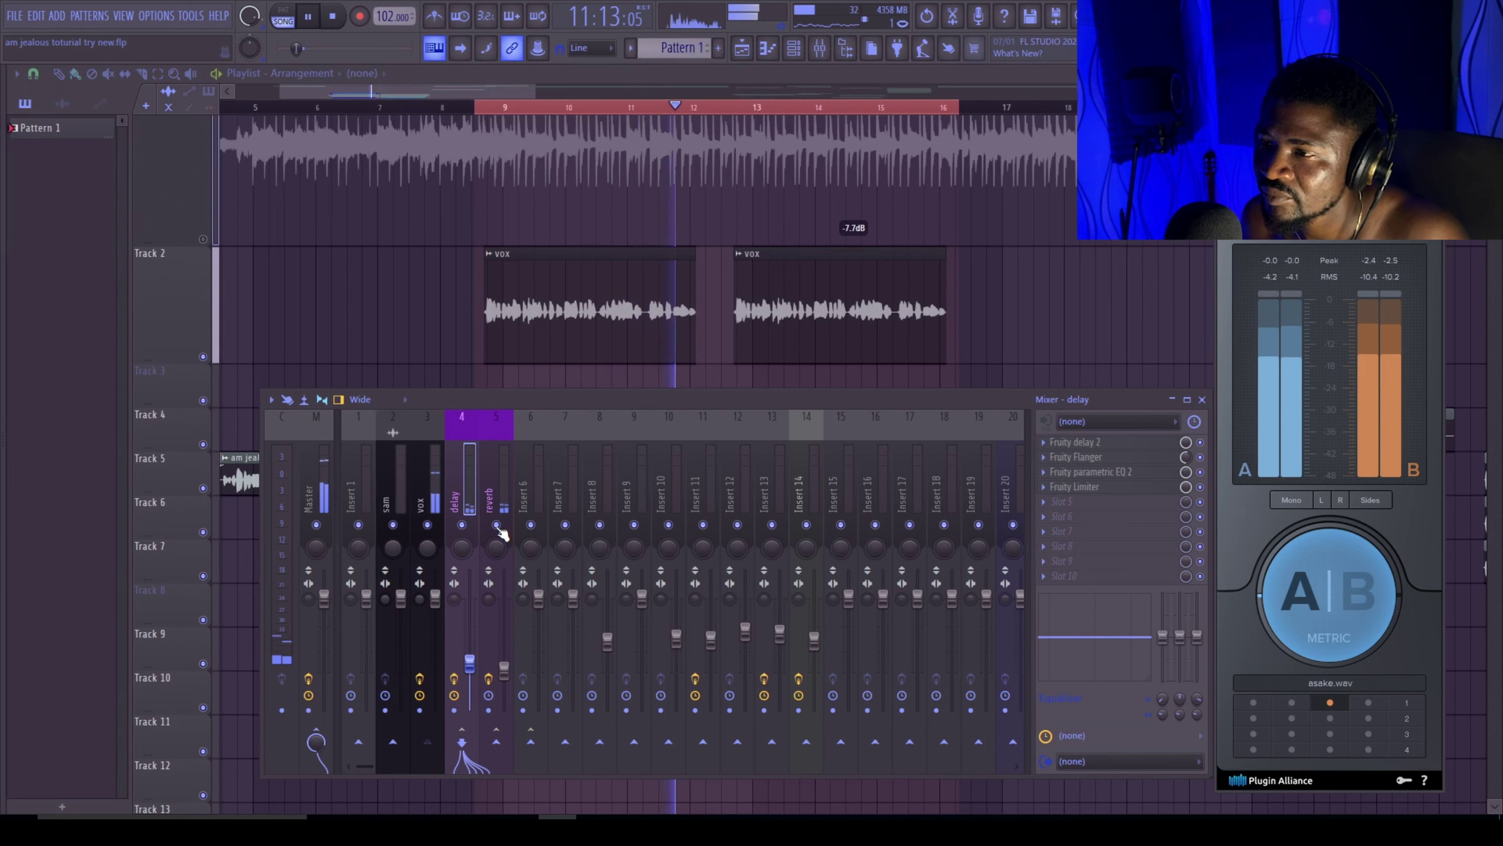
Step: Stop playback, copy the Fruity Limiter from the delay channel to the reverb channel after the reverb effect, and close its settings
{"action": "key", "text": "space"}
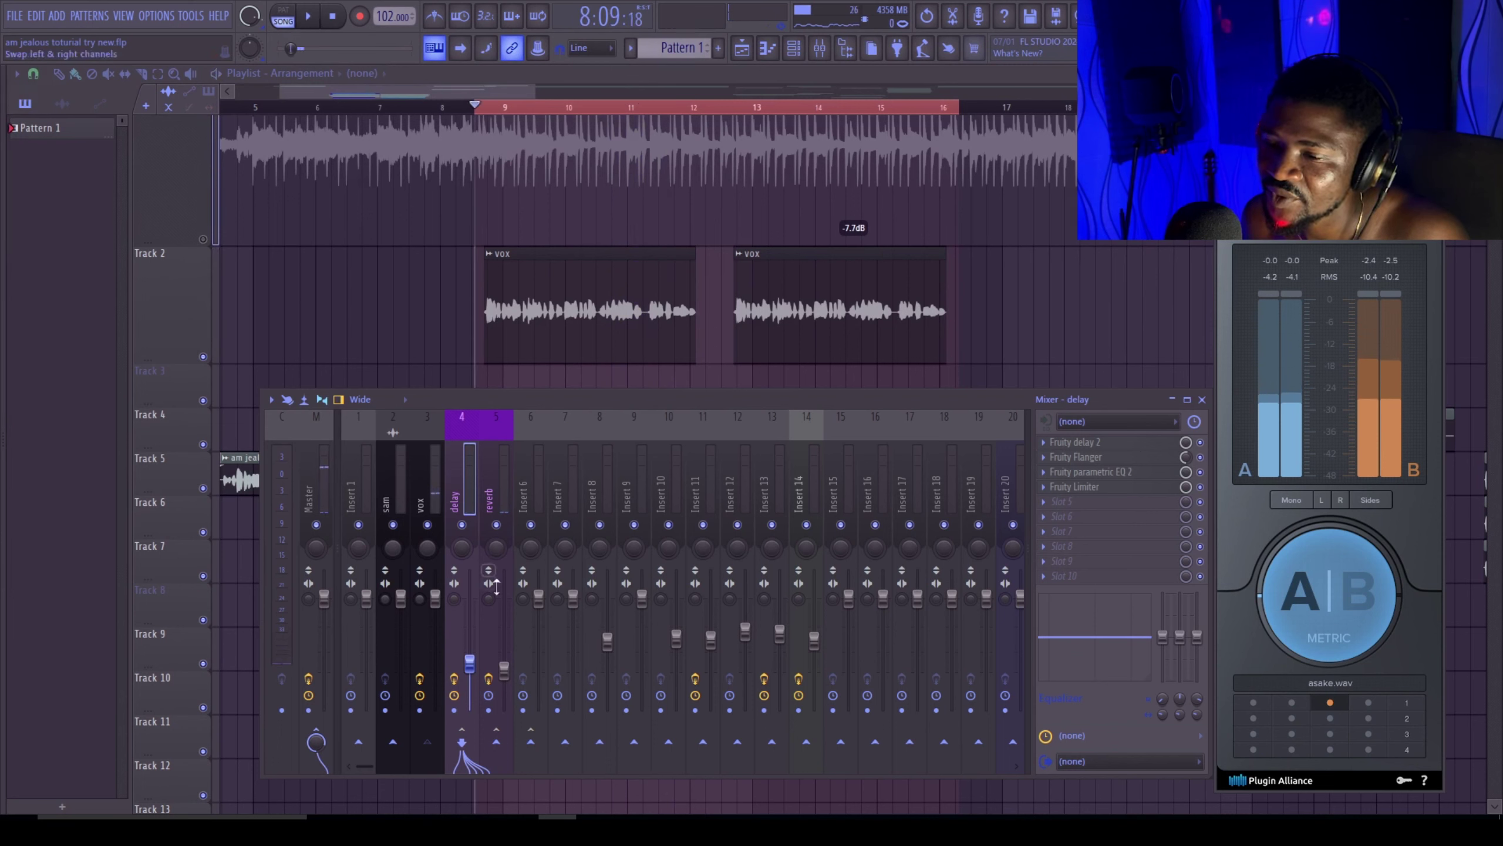
{"action": "left_click", "coordinate": [497, 657]}
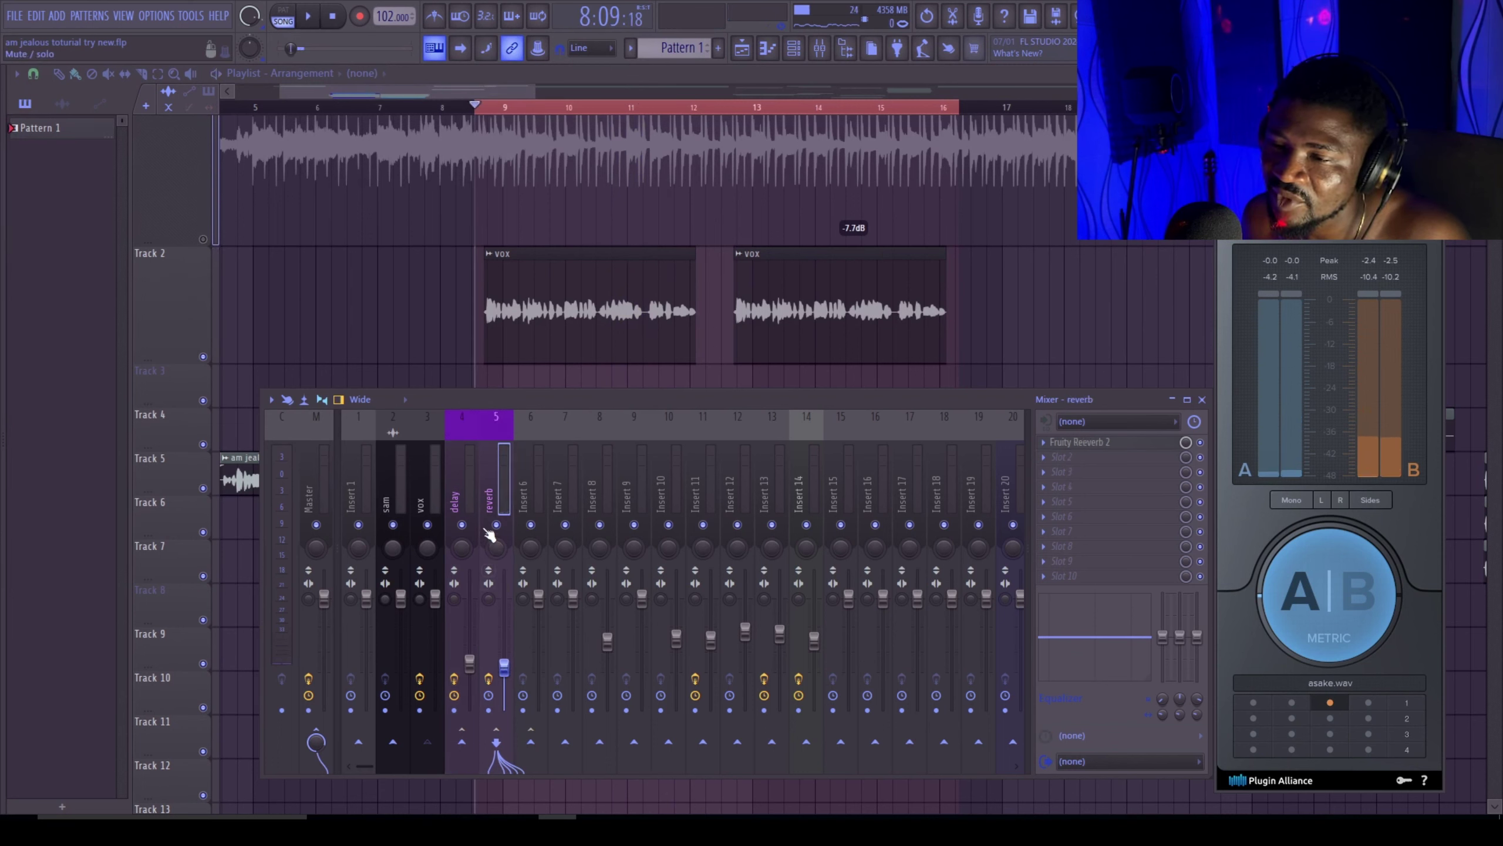
{"action": "left_click", "coordinate": [475, 511]}
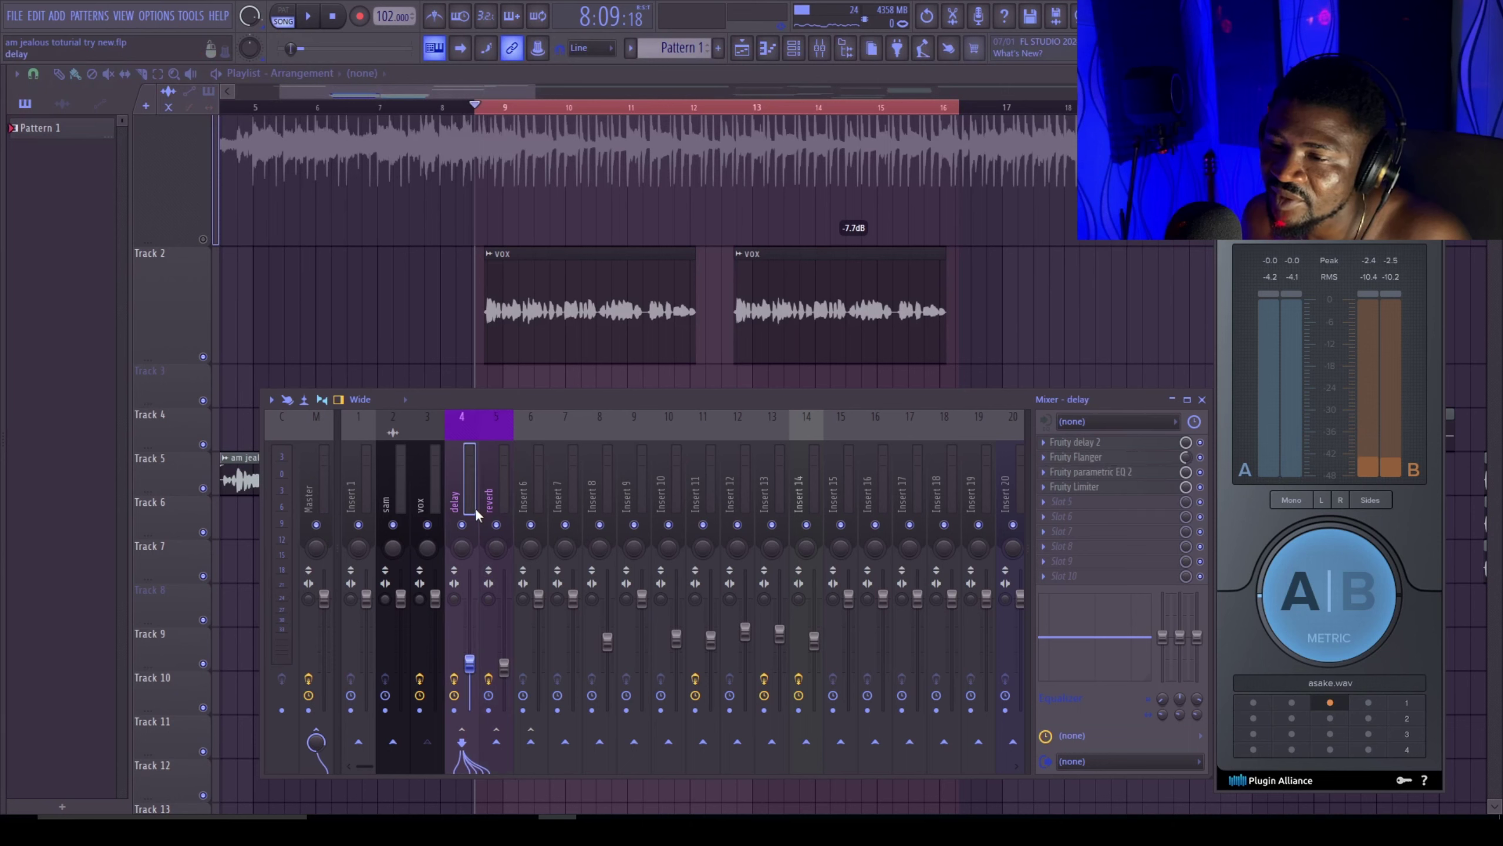
{"action": "left_click", "coordinate": [1045, 489]}
{"action": "left_click_drag", "start_coordinate": [1068, 510], "coordinate": [503, 482]}
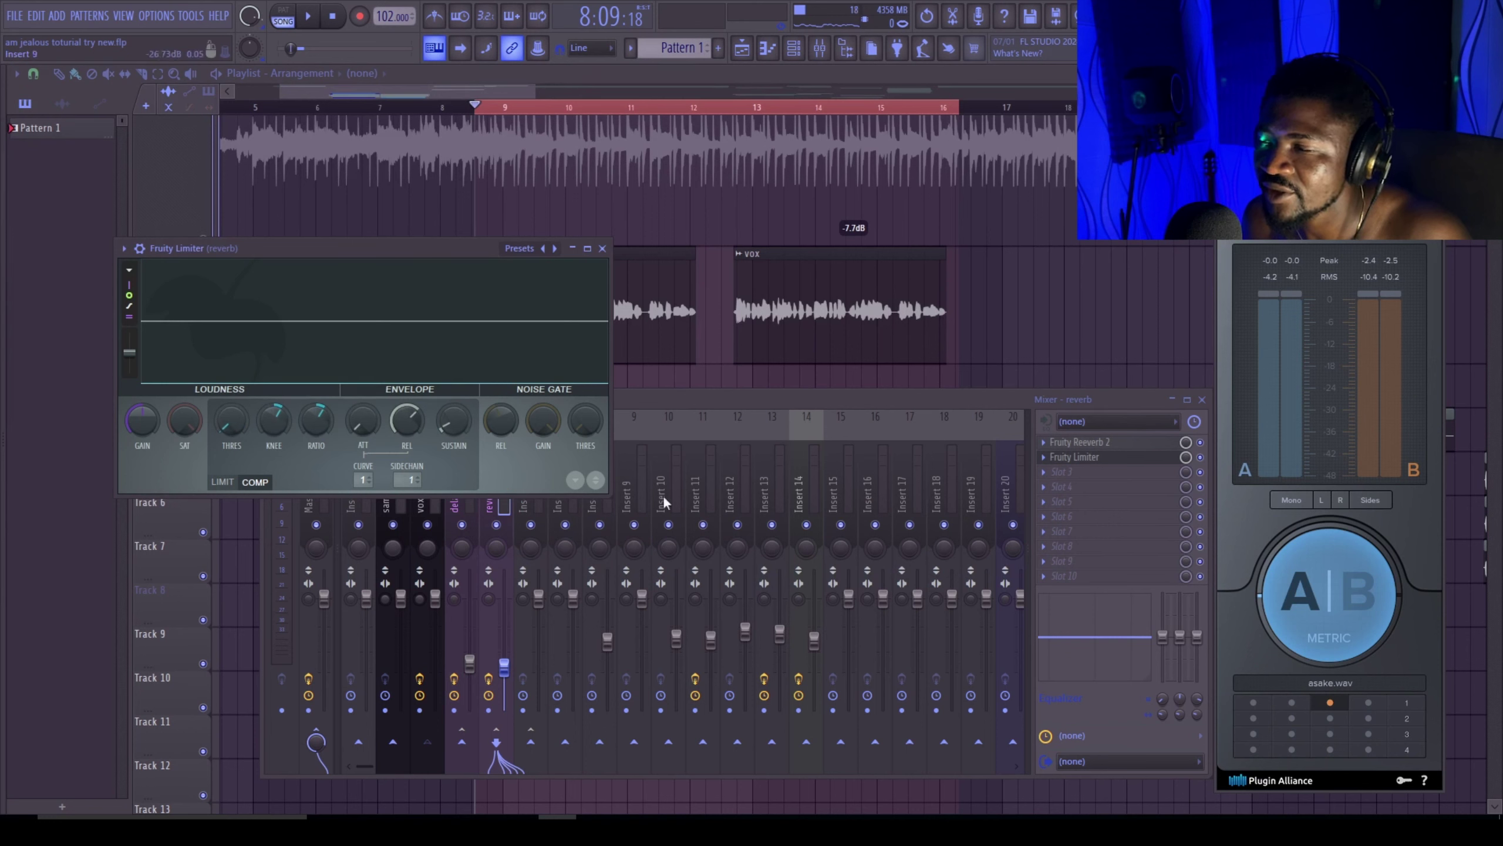
{"action": "left_click", "coordinate": [602, 250]}
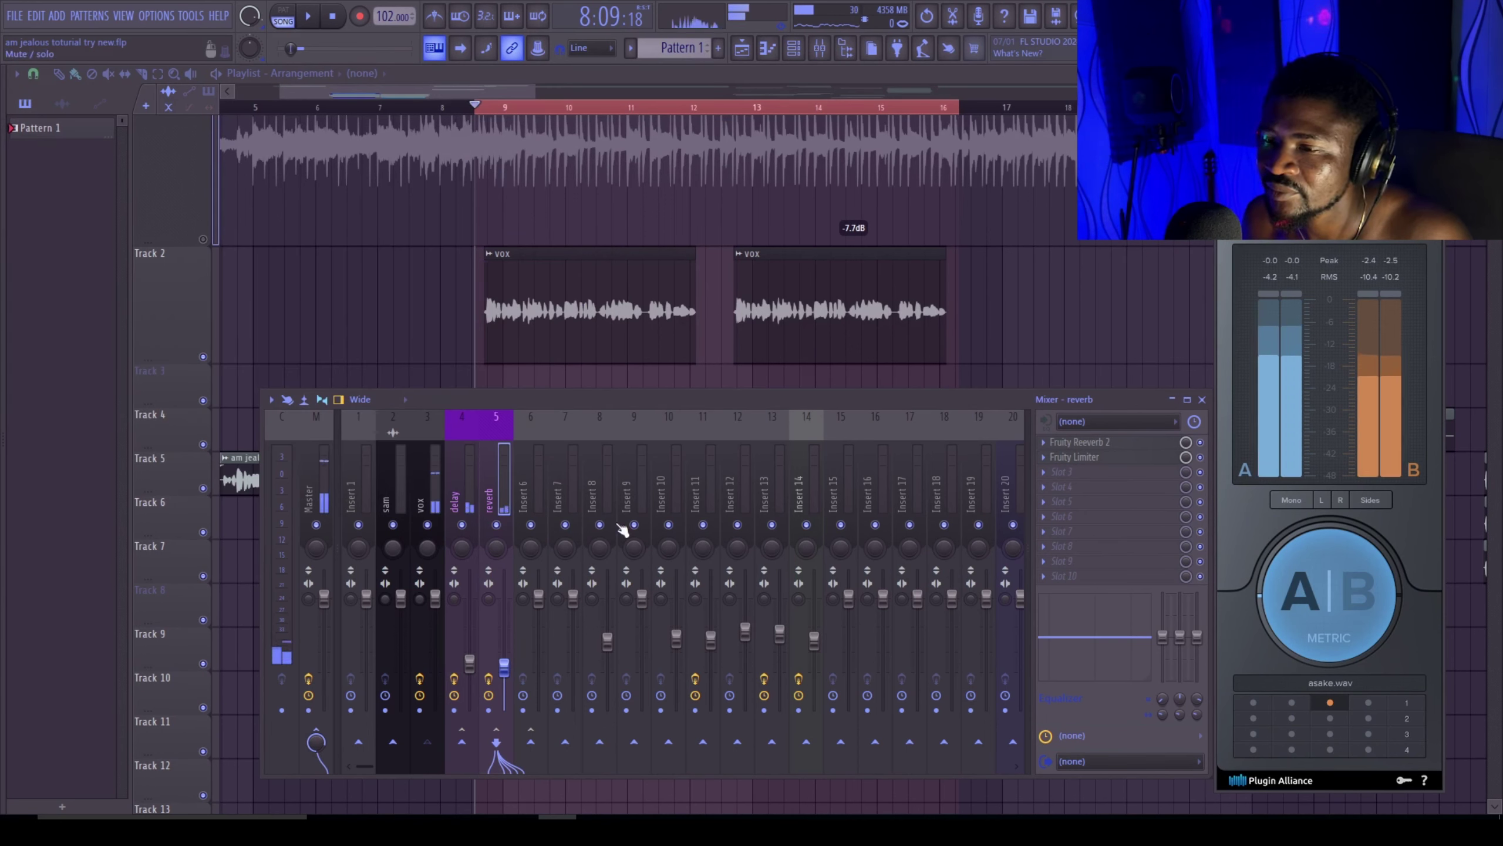
Step: Raise the reverb channel's volume to -14.8 dB, and audition the loop with the beat on the first playlist track unmuted
{"action": "key", "text": "space"}
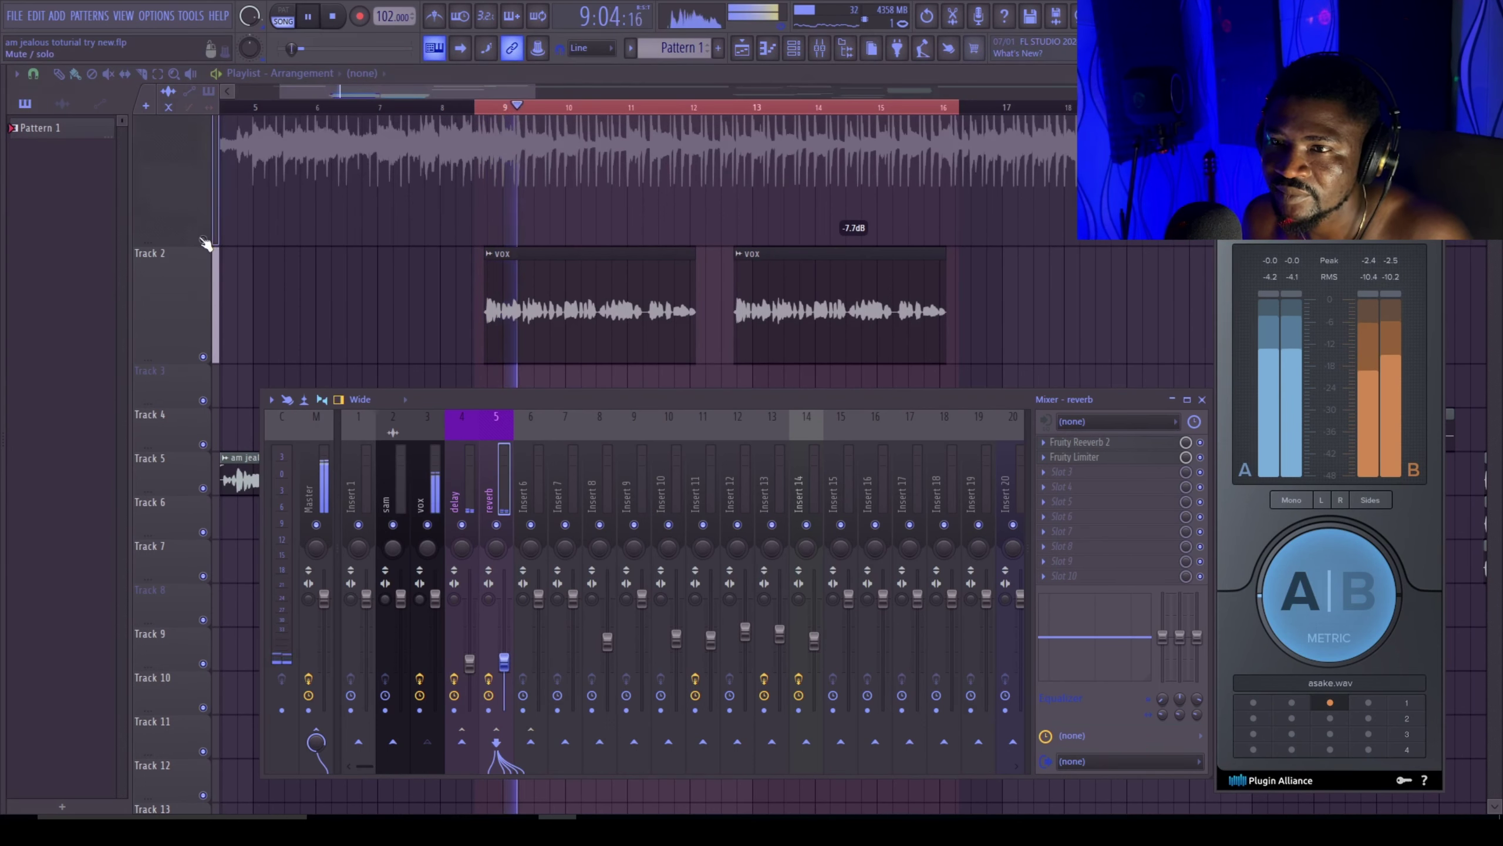
{"action": "key", "text": "F9"}
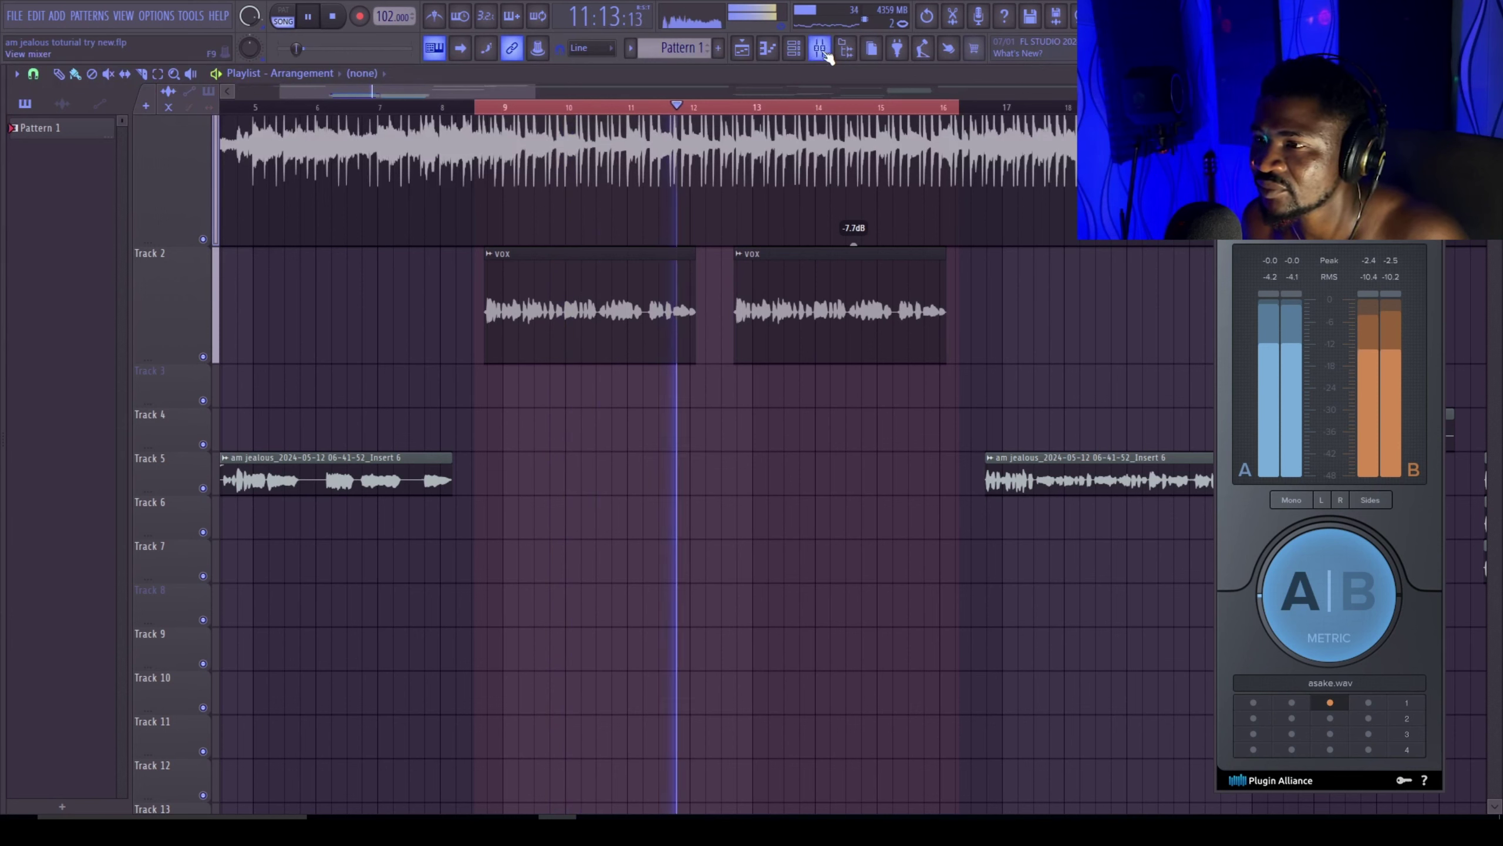
{"action": "key", "text": "space"}
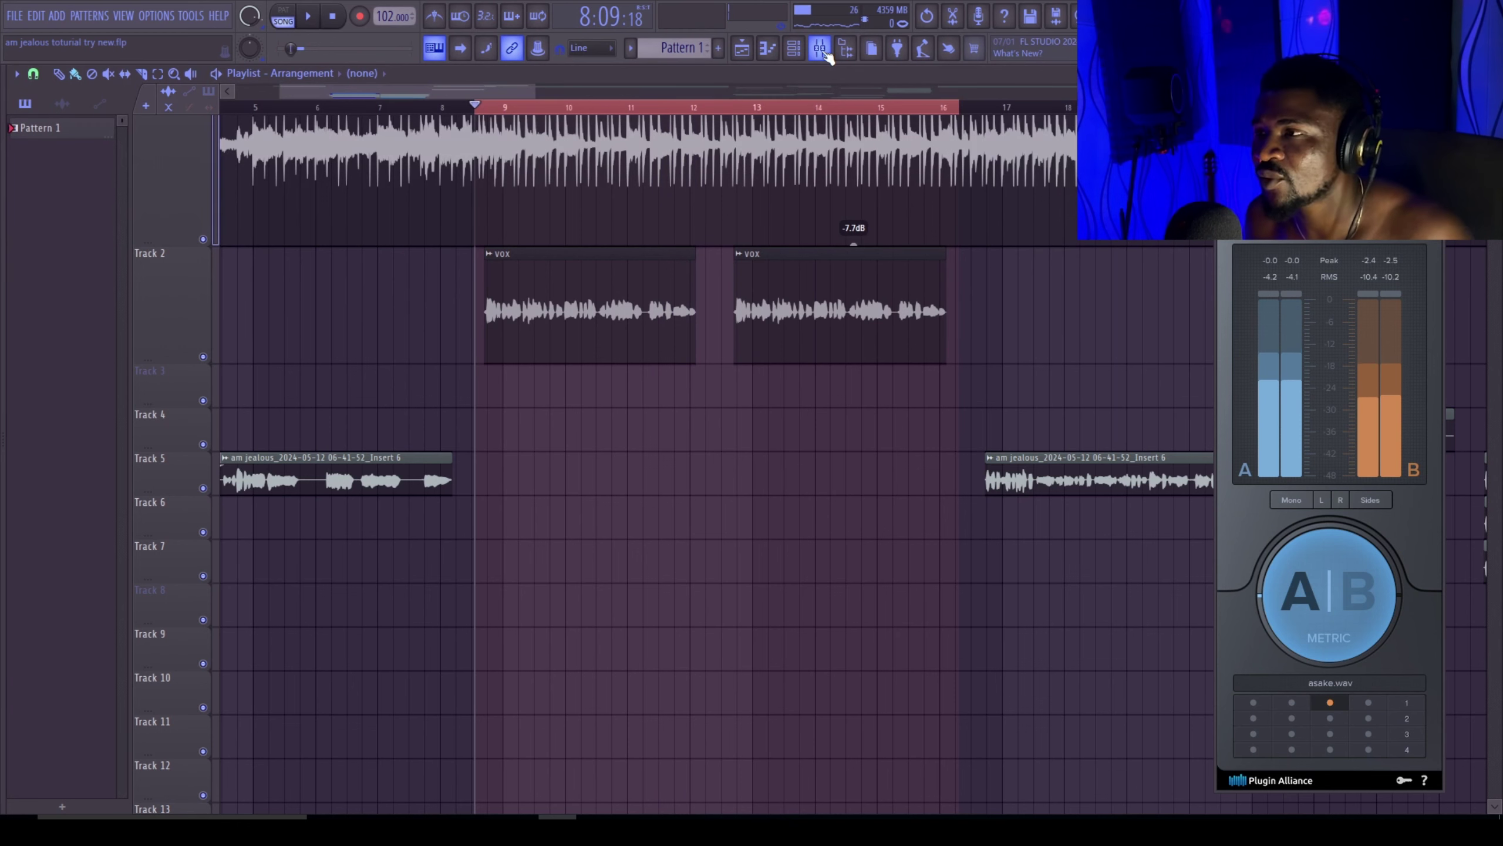
Step: Show the mixer again, and raise the reverb channel's volume to -8.0 dB while auditioning the loop
{"action": "left_click", "coordinate": [826, 53]}
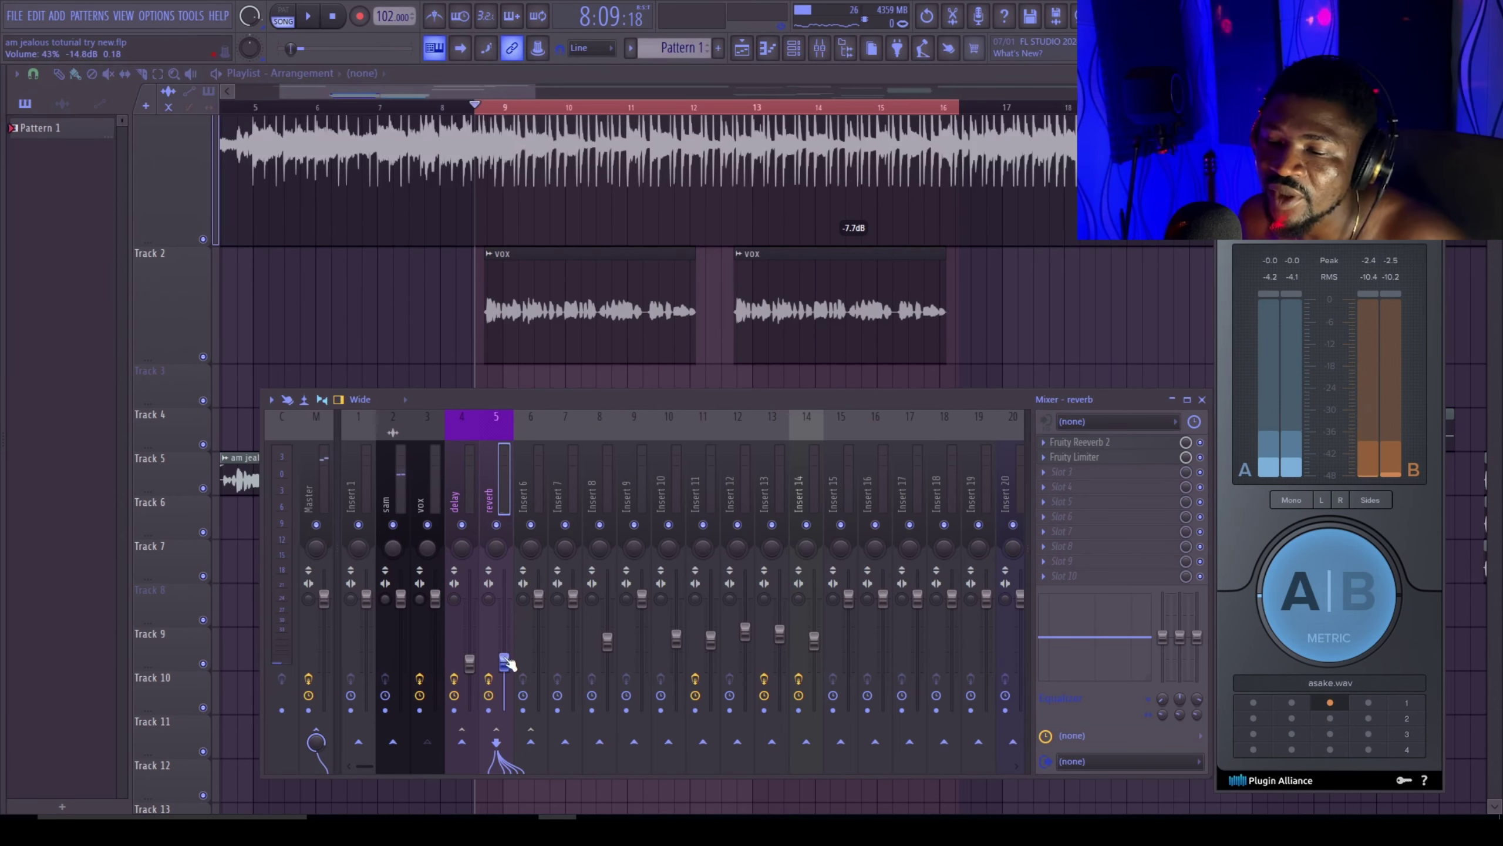
{"action": "key", "text": "space"}
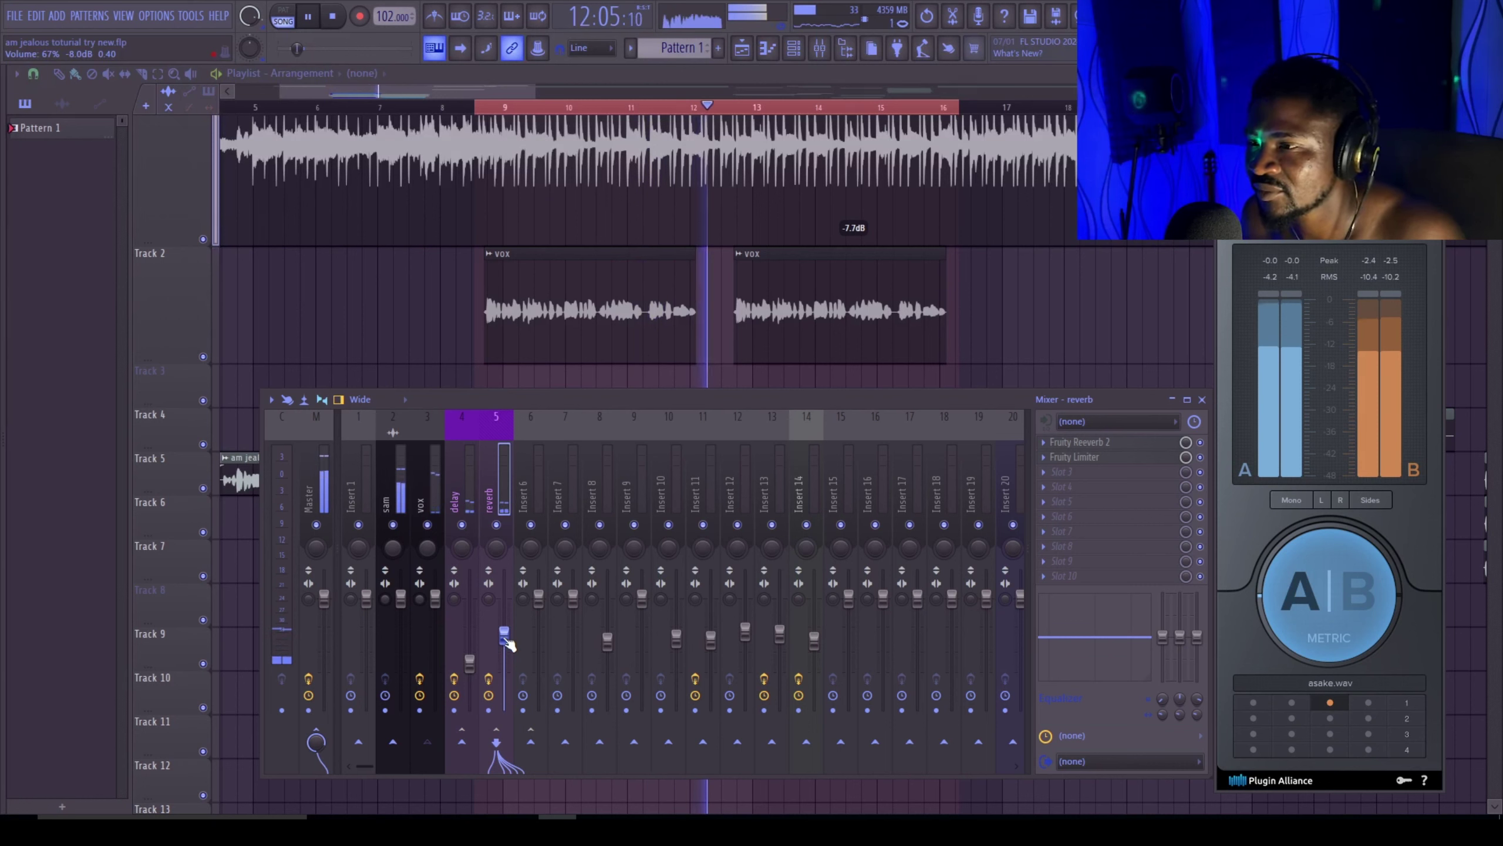
{"action": "key", "text": "space"}
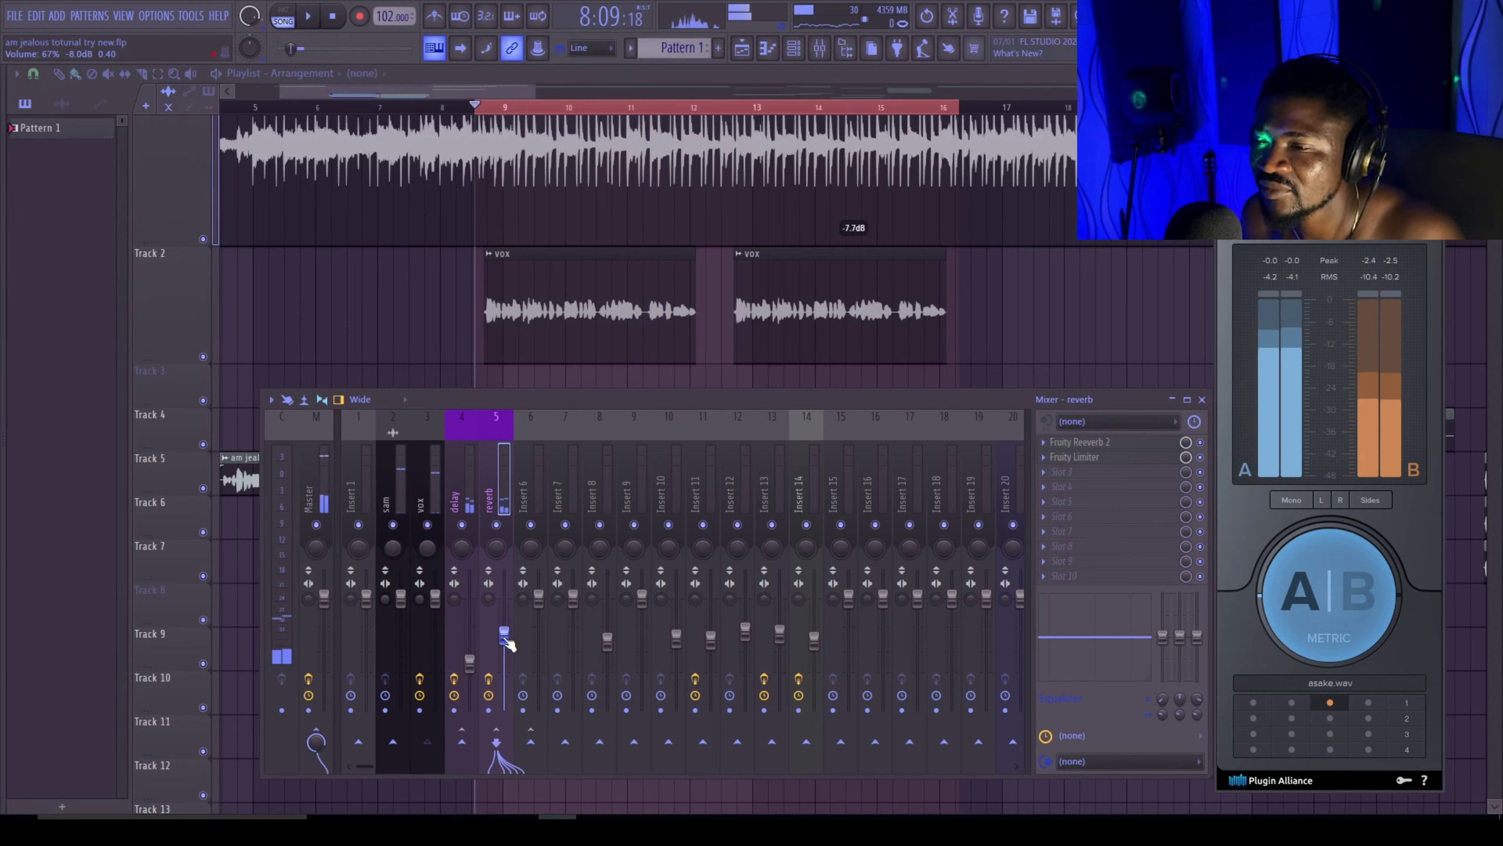